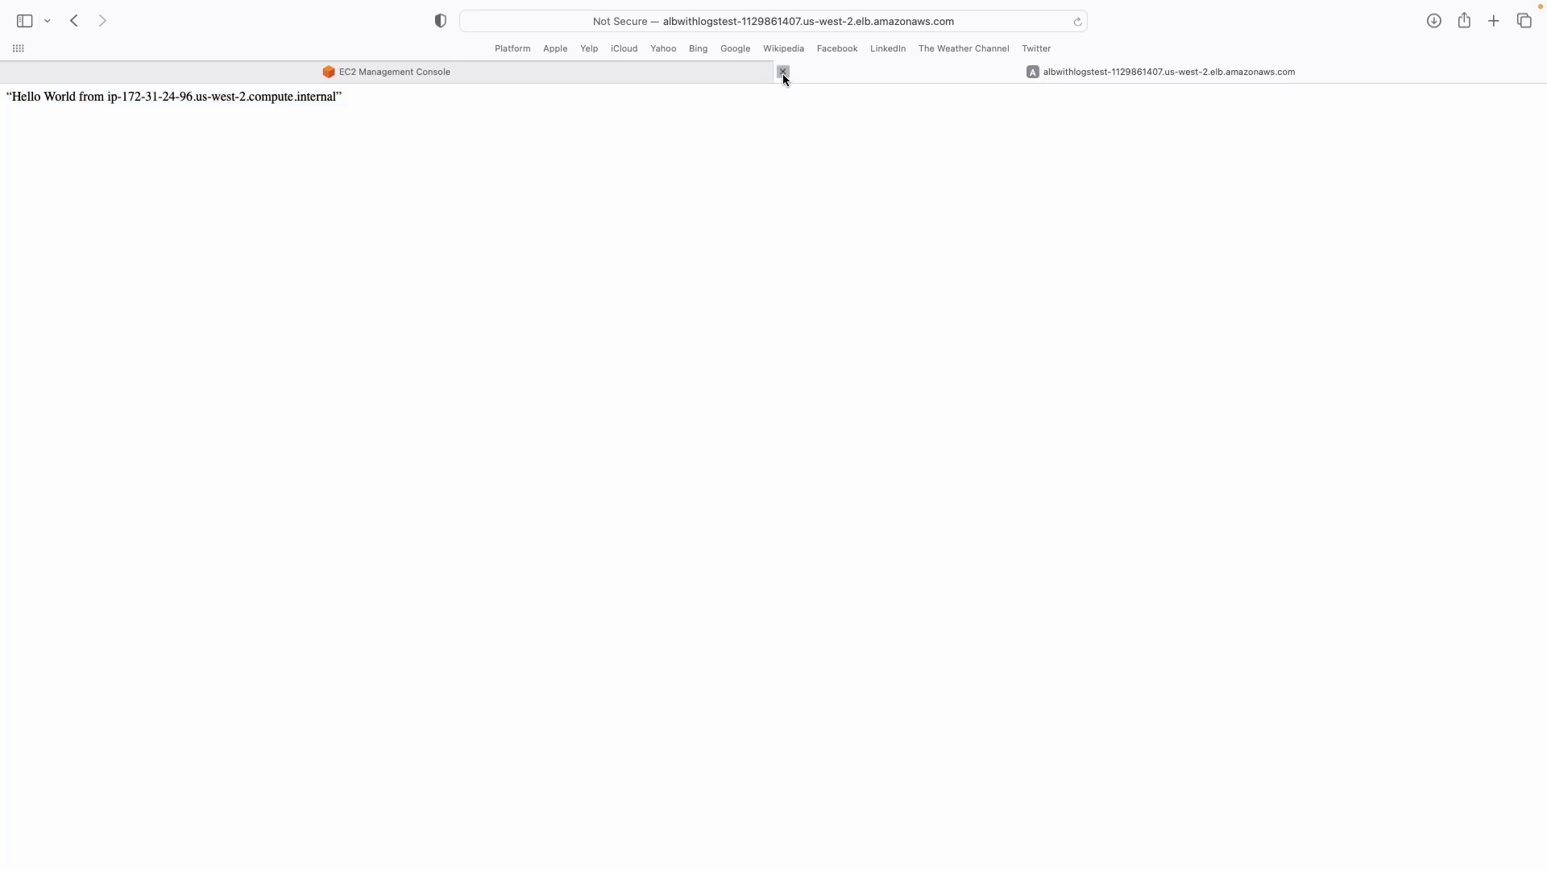
Close the load balancer's Hello World page, return to the EC2 dashboard, and open the S3 console in a separate tab.
{"action": "left_click", "coordinate": [783, 72]}
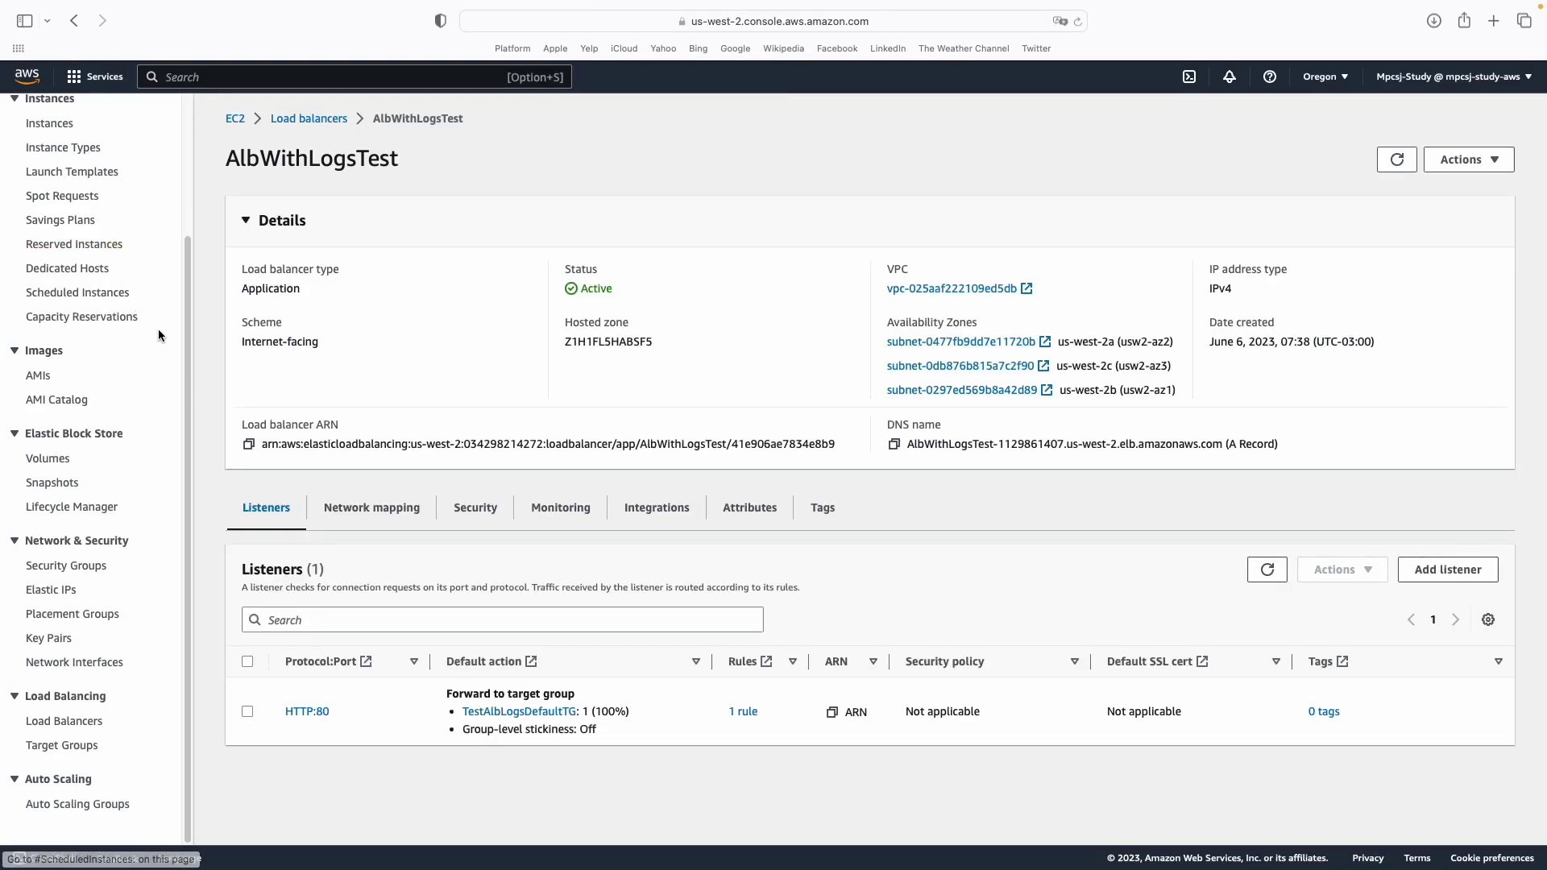
{"action": "scroll", "coordinate": [97, 242], "scroll_direction": "up", "scroll_amount": 4}
{"action": "left_click", "coordinate": [64, 164]}
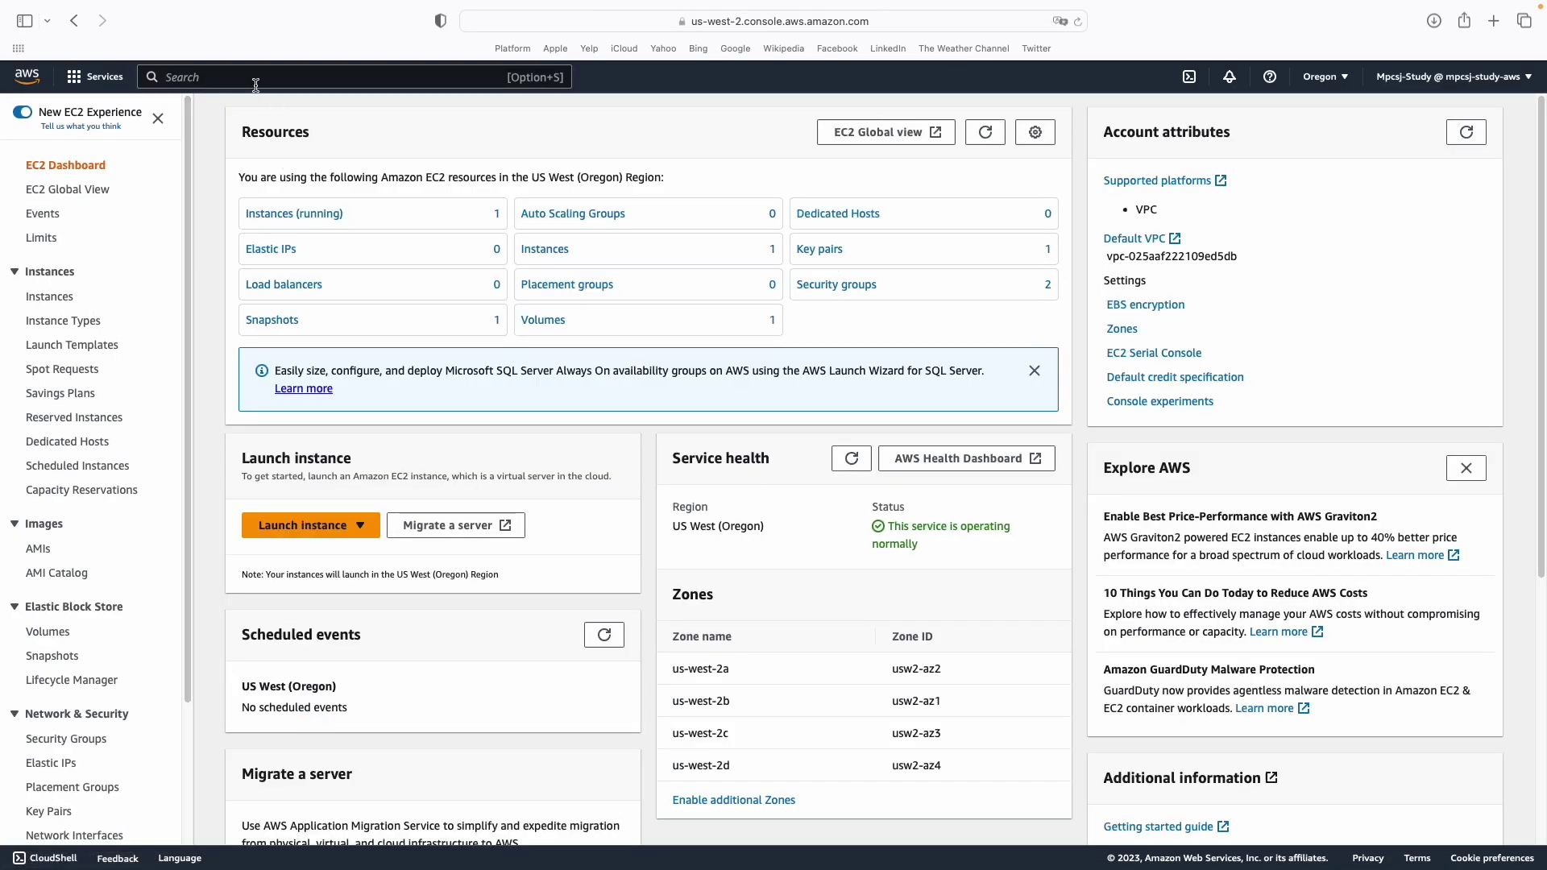
{"action": "type", "text": "s3"}
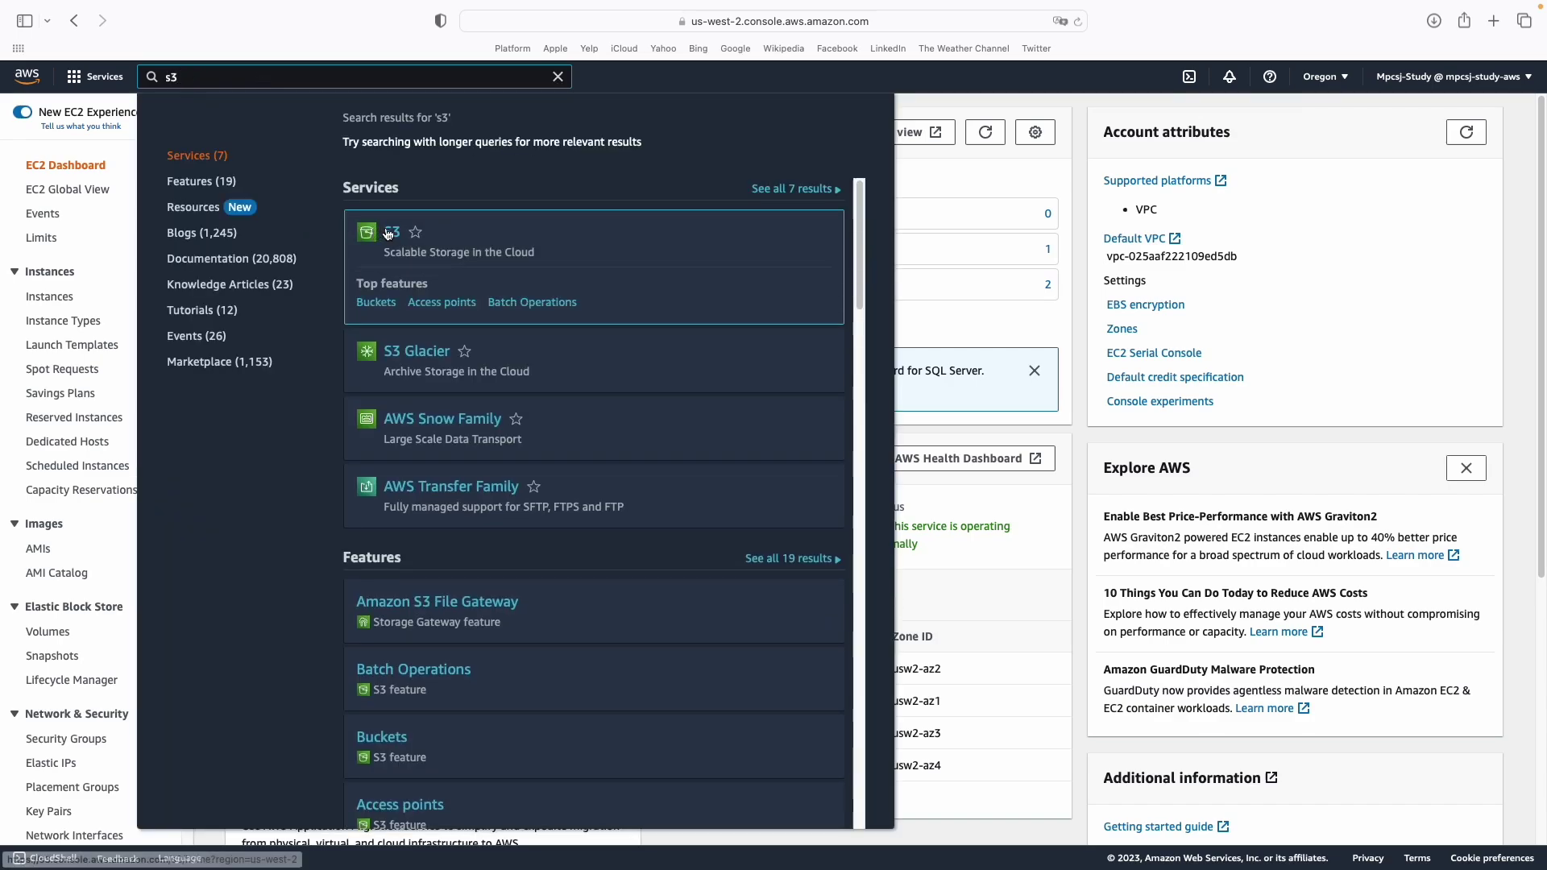
{"action": "left_click", "coordinate": [389, 234], "text": "super"}
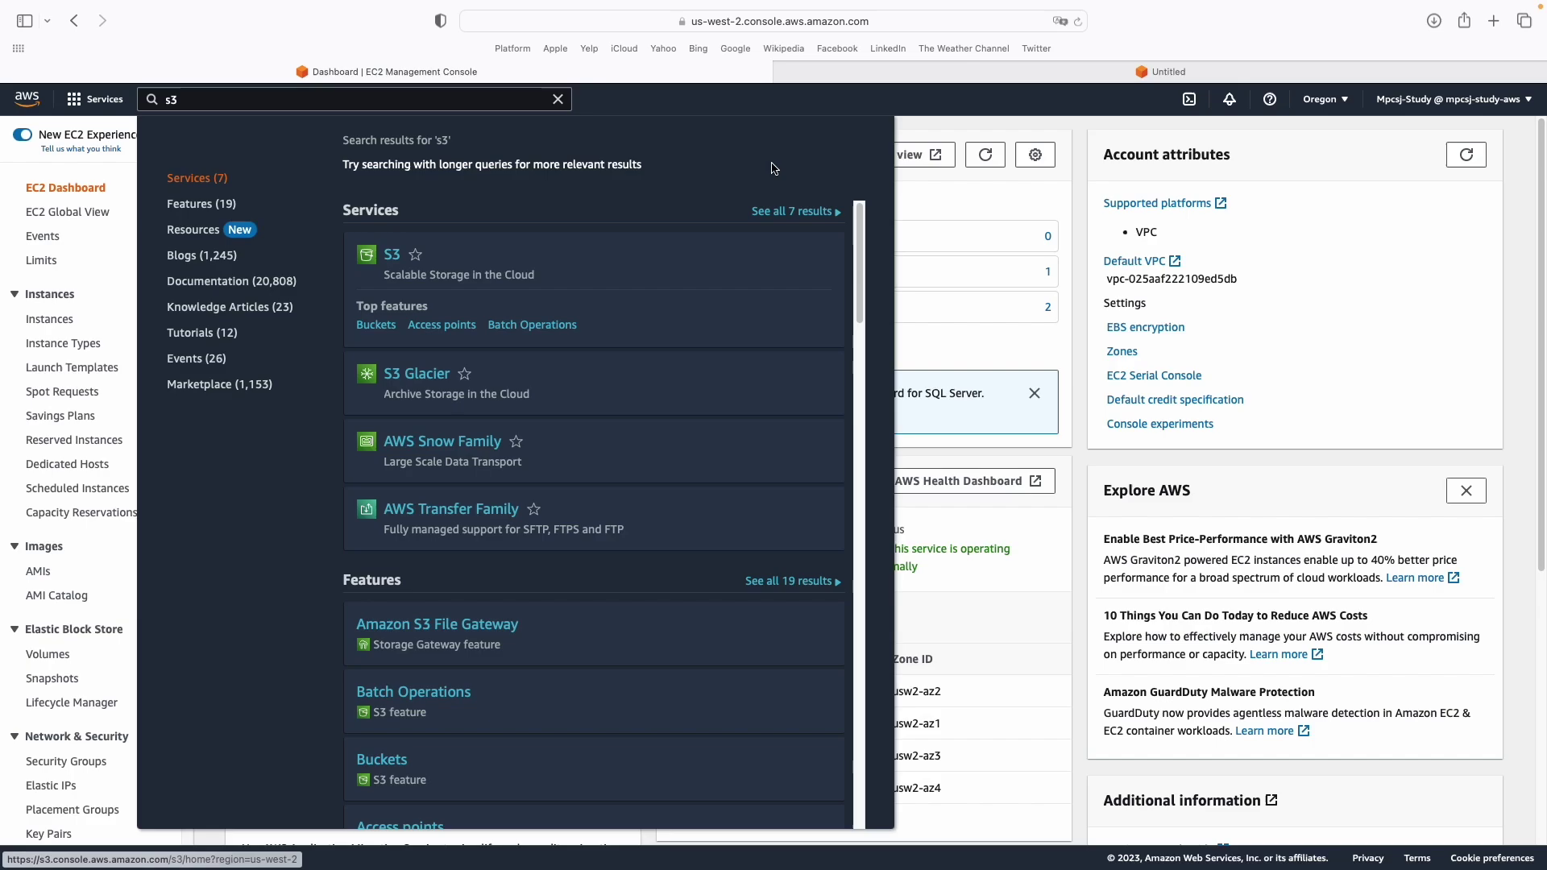
{"action": "left_click", "coordinate": [856, 66]}
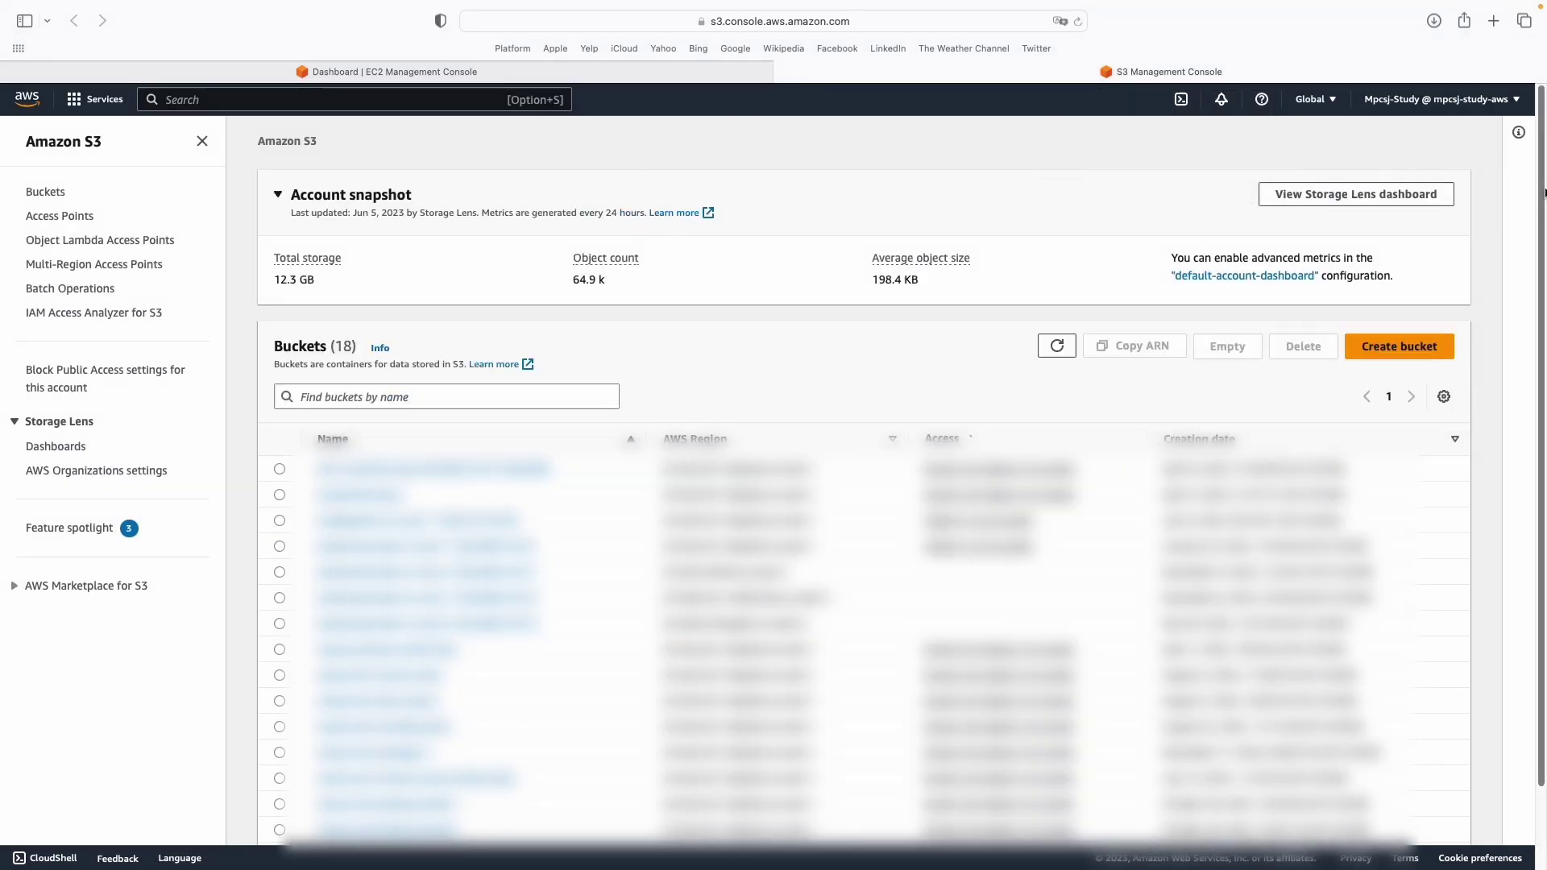
Create an S3 bucket named mpcsj-alb-logs in US West (Oregon) us-west-2, keeping the default settings.
{"action": "left_click", "coordinate": [1400, 346]}
{"action": "left_click", "coordinate": [270, 336]}
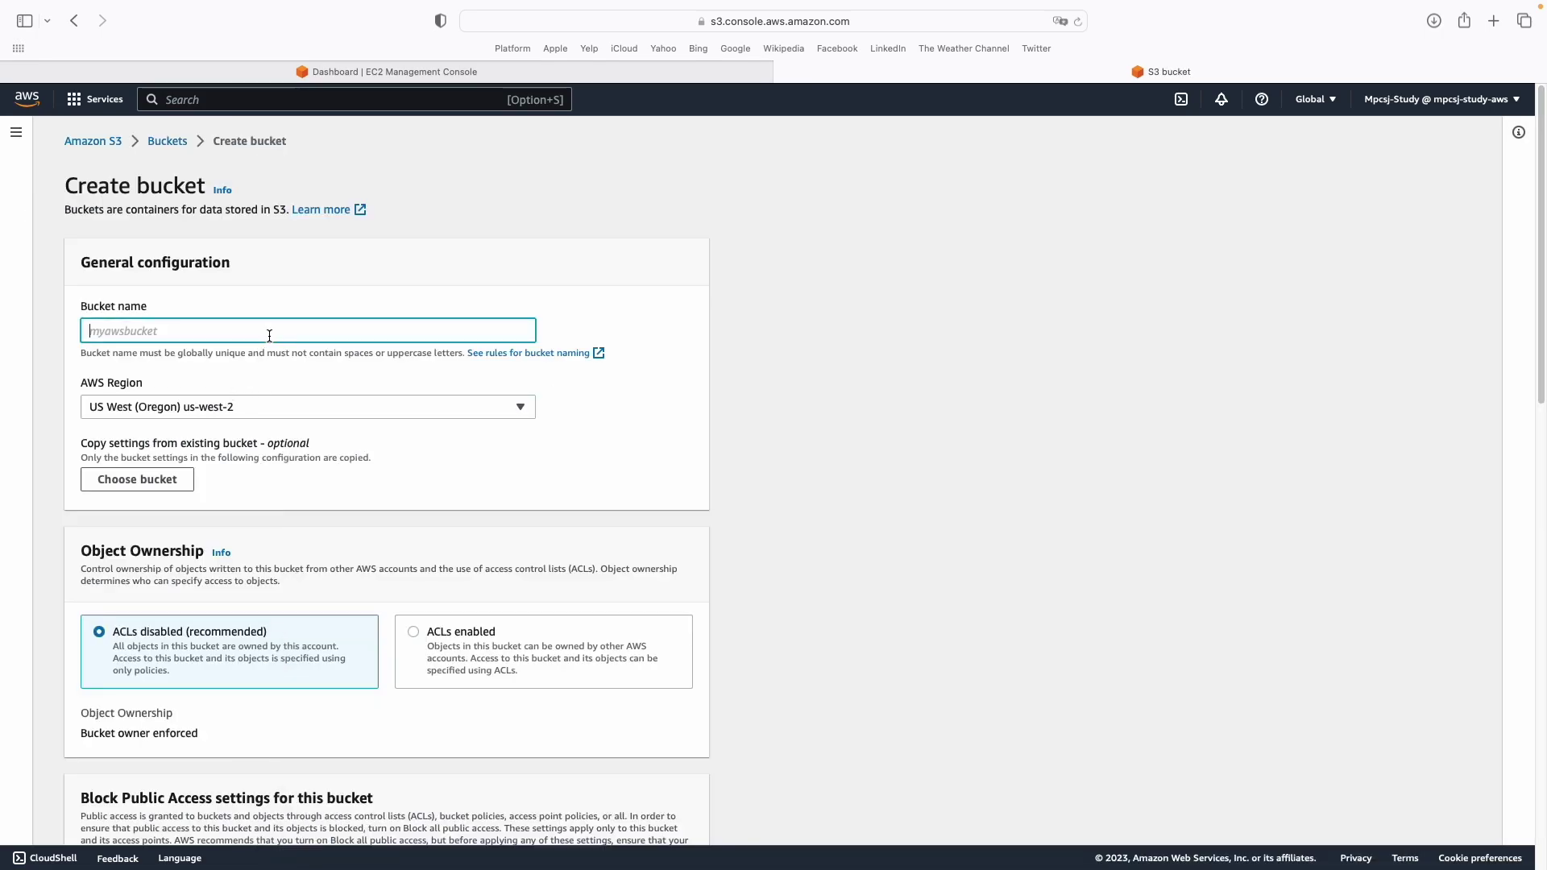
{"action": "type", "text": "mpcsj-alb-logs"}
{"action": "scroll", "coordinate": [263, 456], "scroll_direction": "down", "scroll_amount": 10}
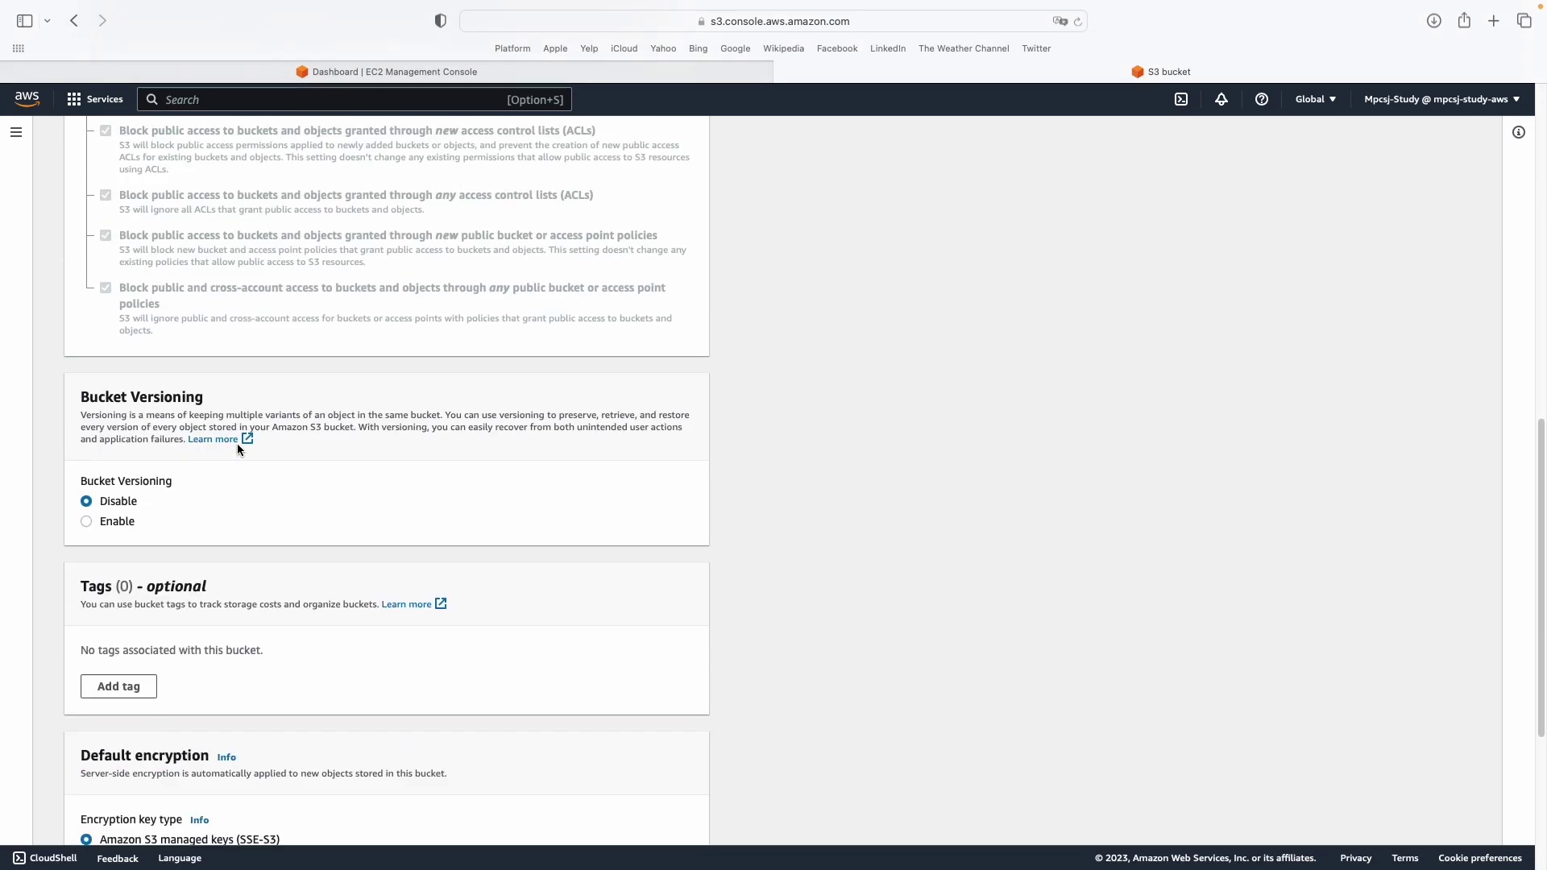
{"action": "scroll", "coordinate": [237, 444], "scroll_direction": "down", "scroll_amount": 5}
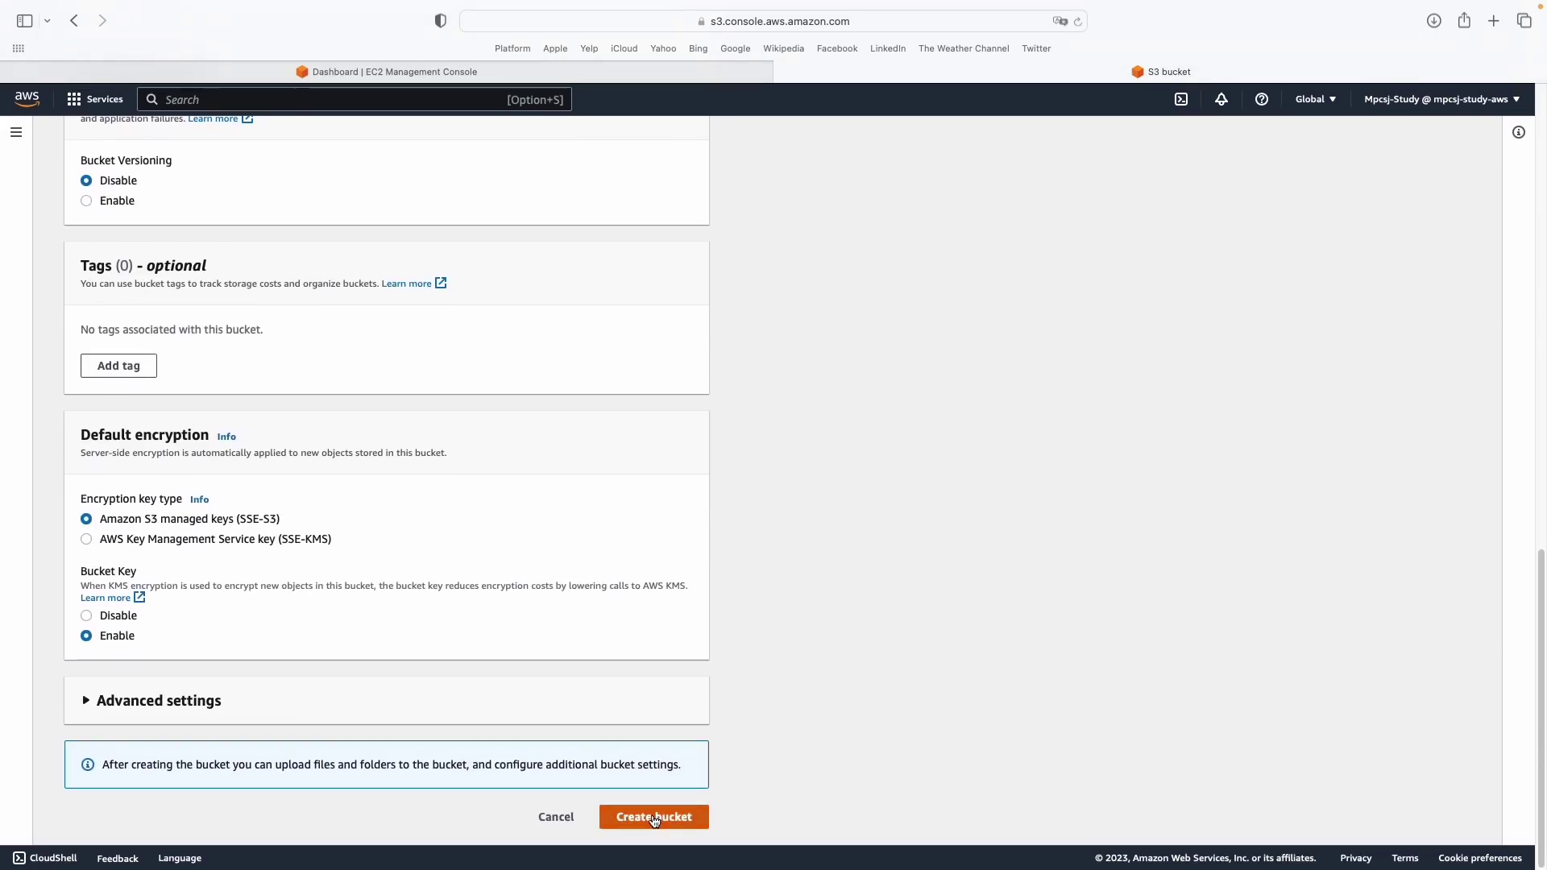
{"action": "left_click", "coordinate": [653, 818]}
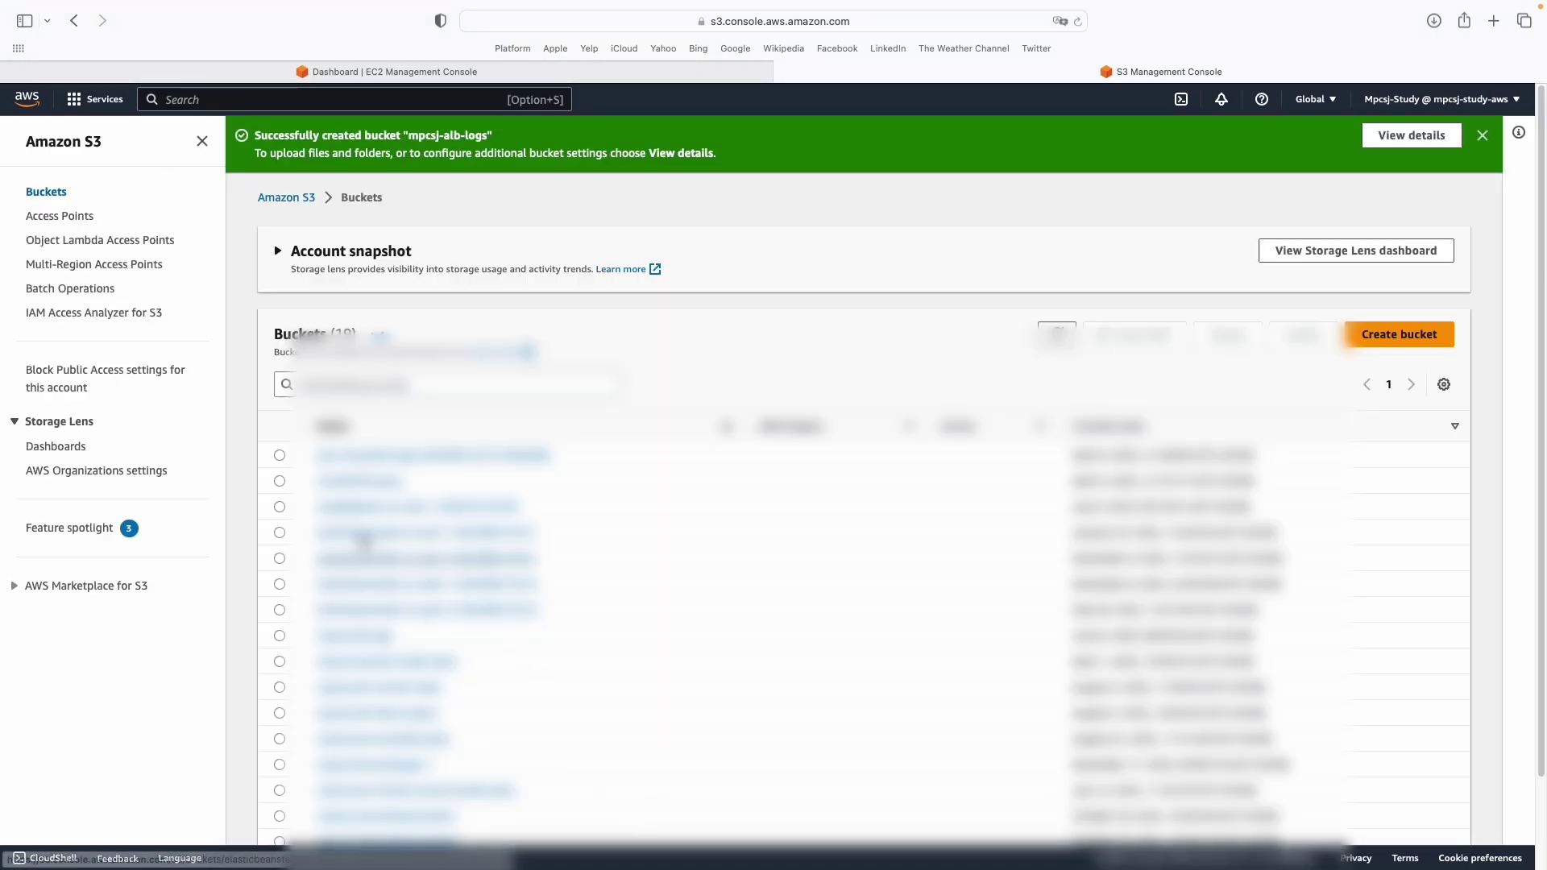
Open the mpcsj-alb-logs bucket's permissions and locate its bucket policy section.
{"action": "left_click", "coordinate": [383, 253]}
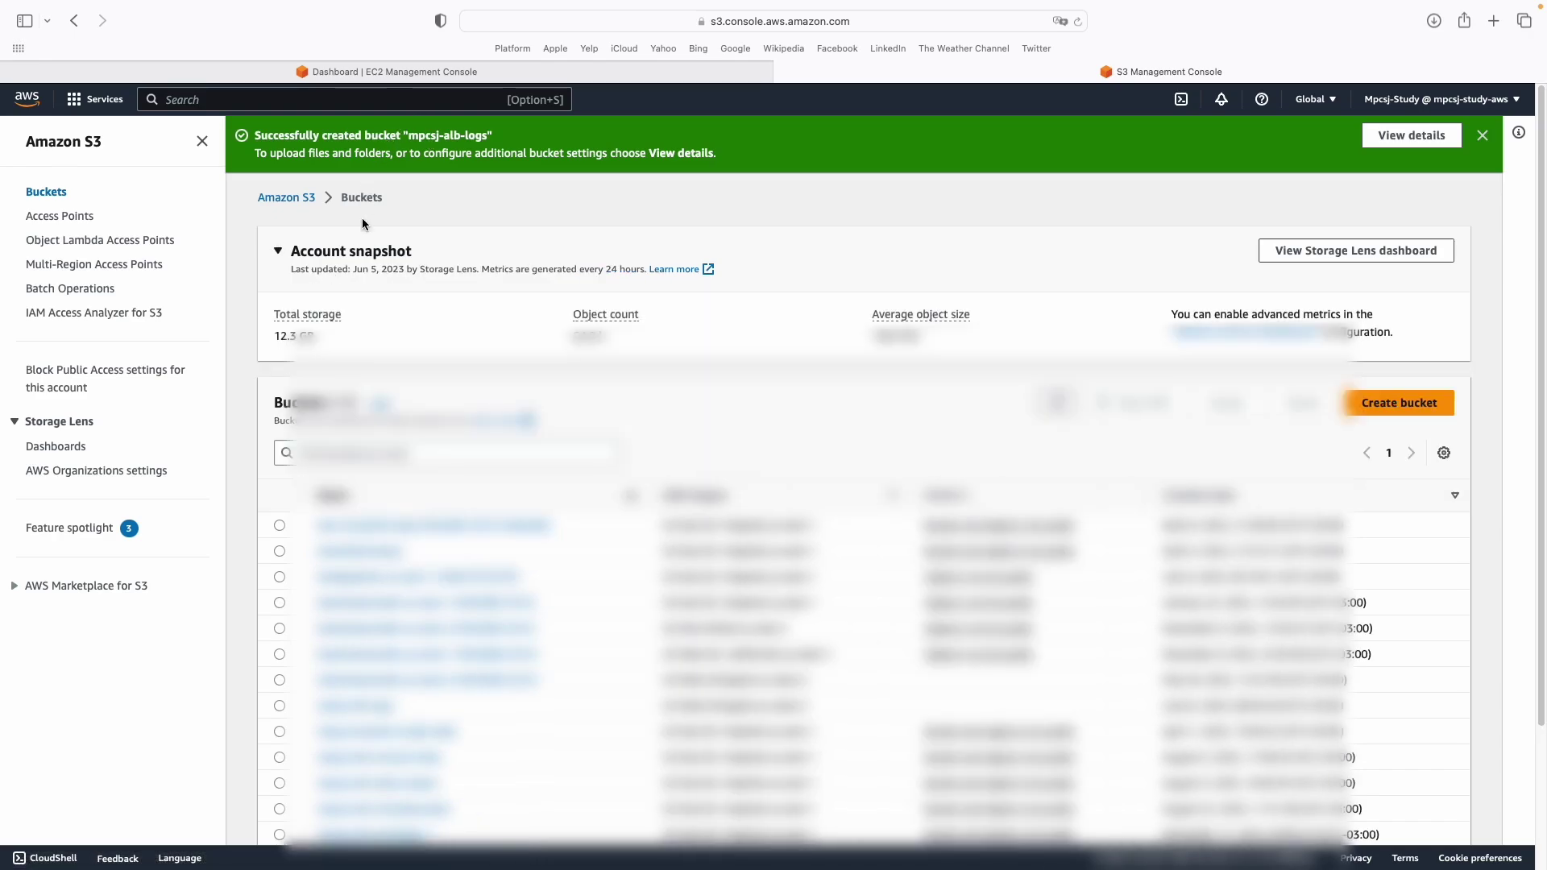
{"action": "scroll", "coordinate": [361, 217], "scroll_direction": "down", "scroll_amount": 4}
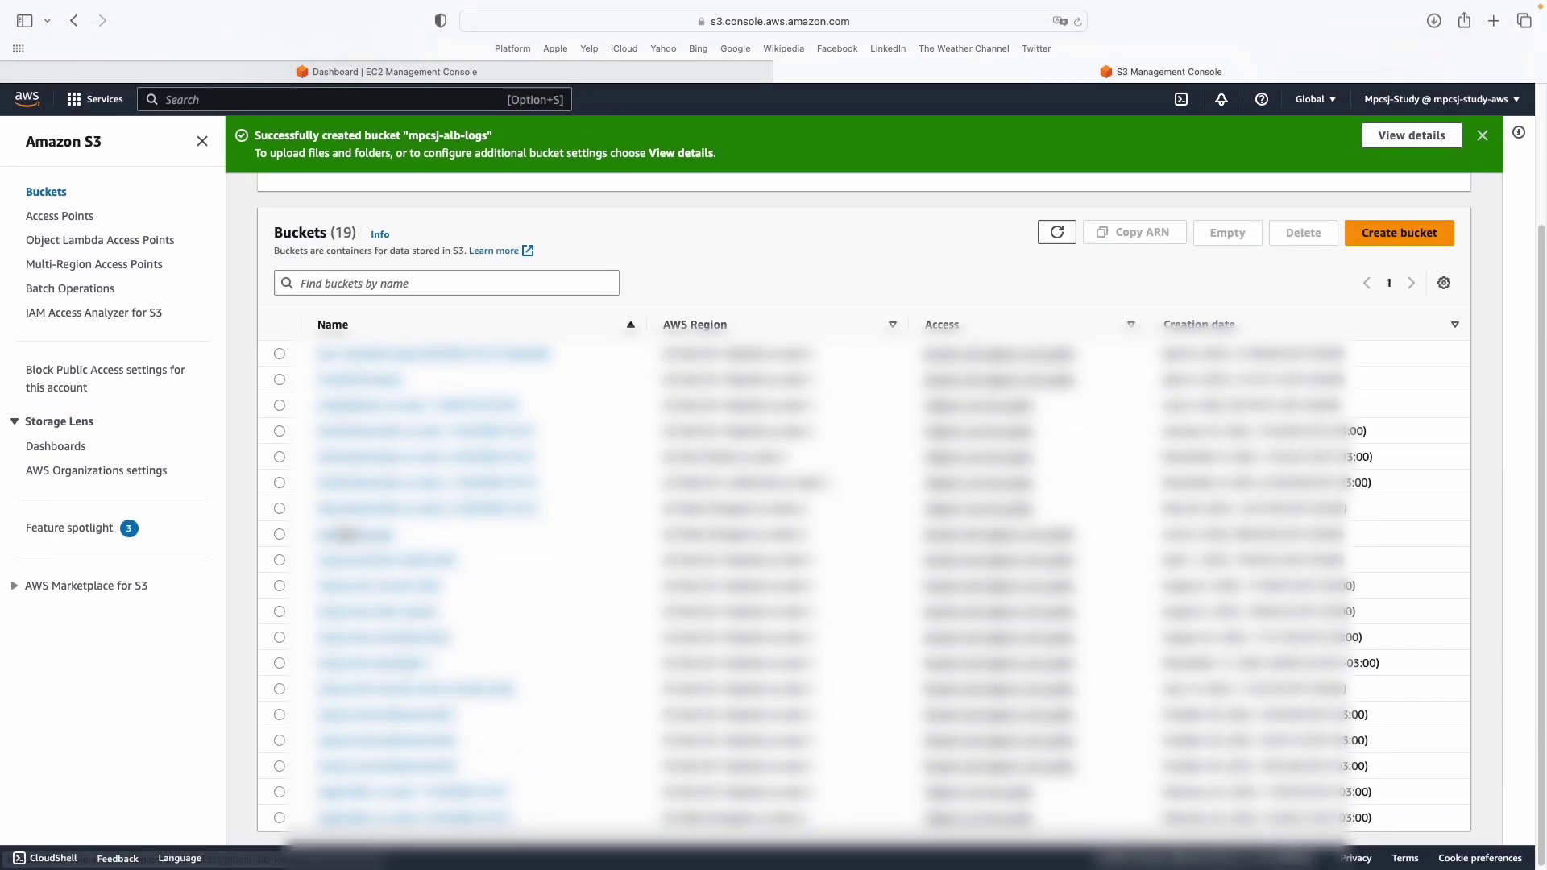
{"action": "left_click", "coordinate": [352, 535]}
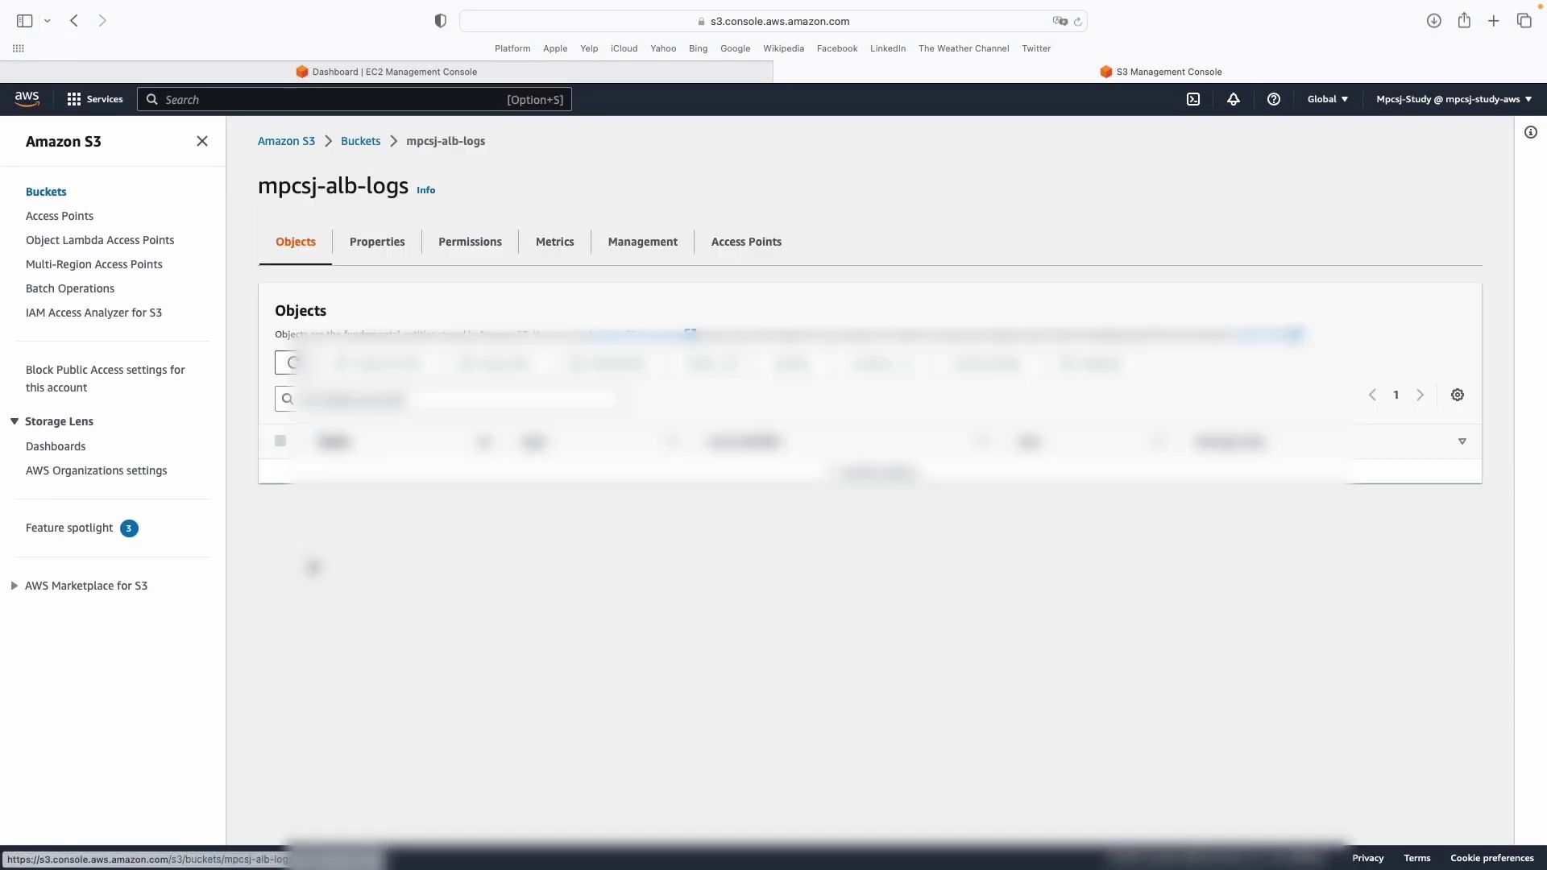
{"action": "left_click", "coordinate": [475, 256]}
{"action": "scroll", "coordinate": [374, 465], "scroll_direction": "down", "scroll_amount": 5}
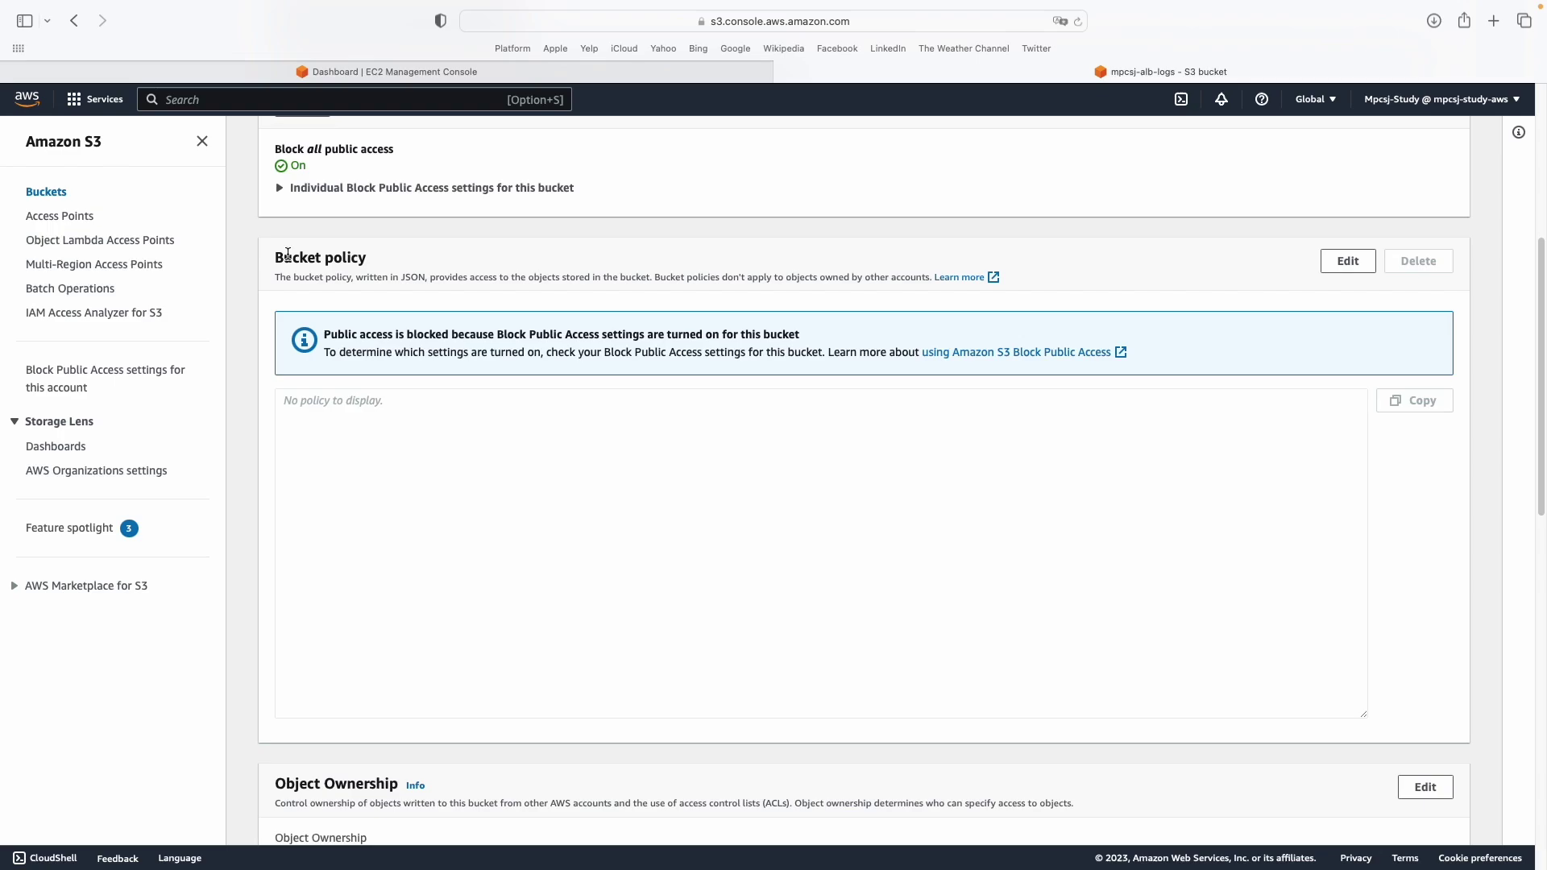
{"action": "left_click_drag", "start_coordinate": [275, 256], "coordinate": [393, 262]}
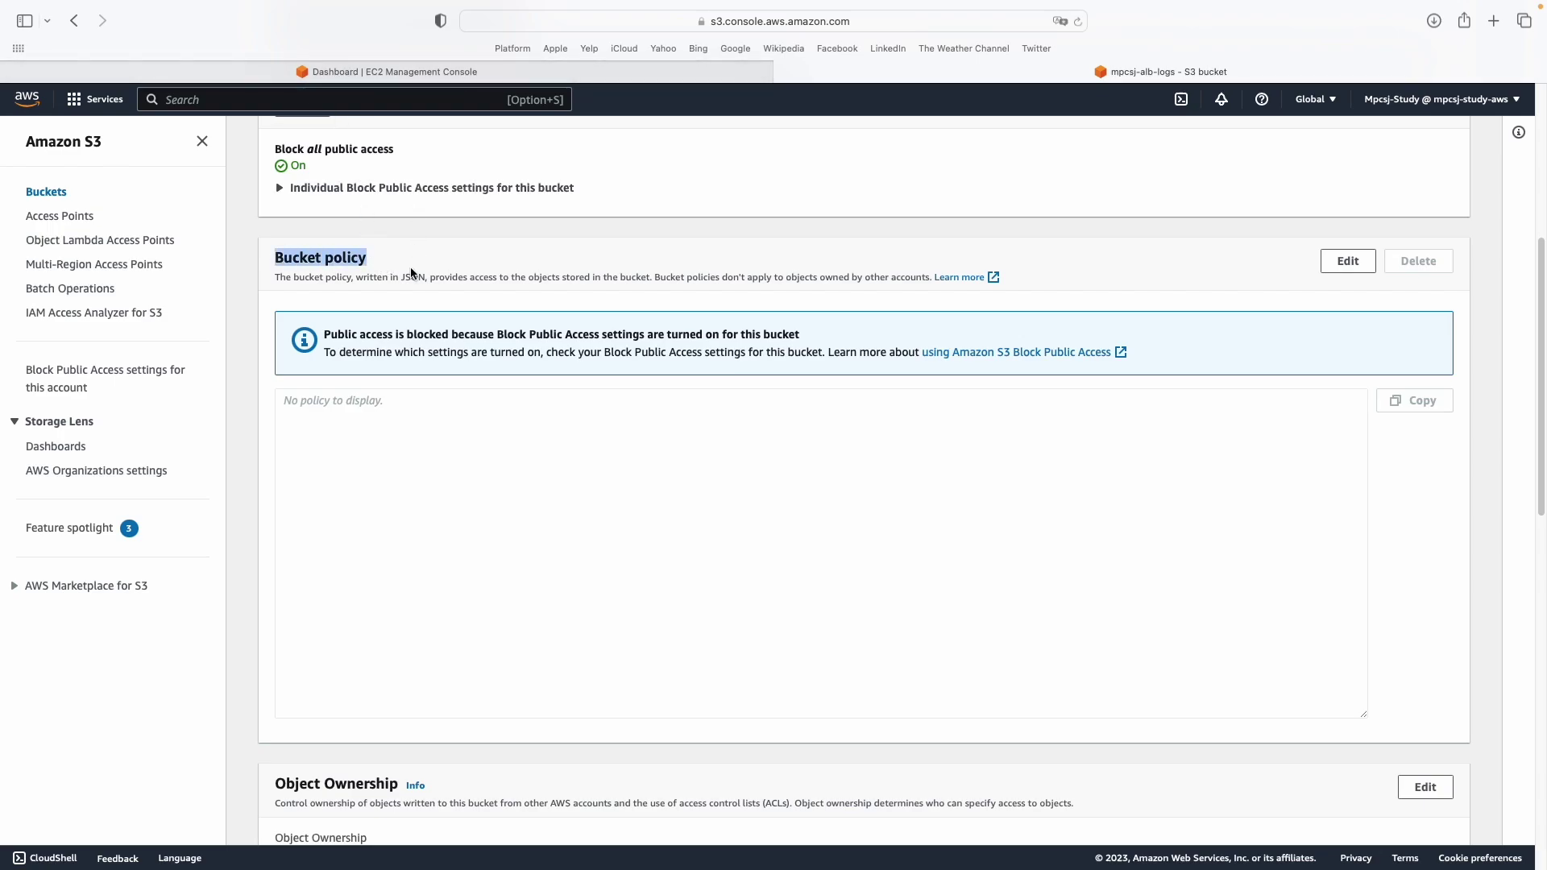
Open the AWS guide on enabling Application Load Balancer access logs in a new tab and go to "Step 2: Attach a policy to your S3 bucket".
{"action": "key", "text": "super+Tab"}
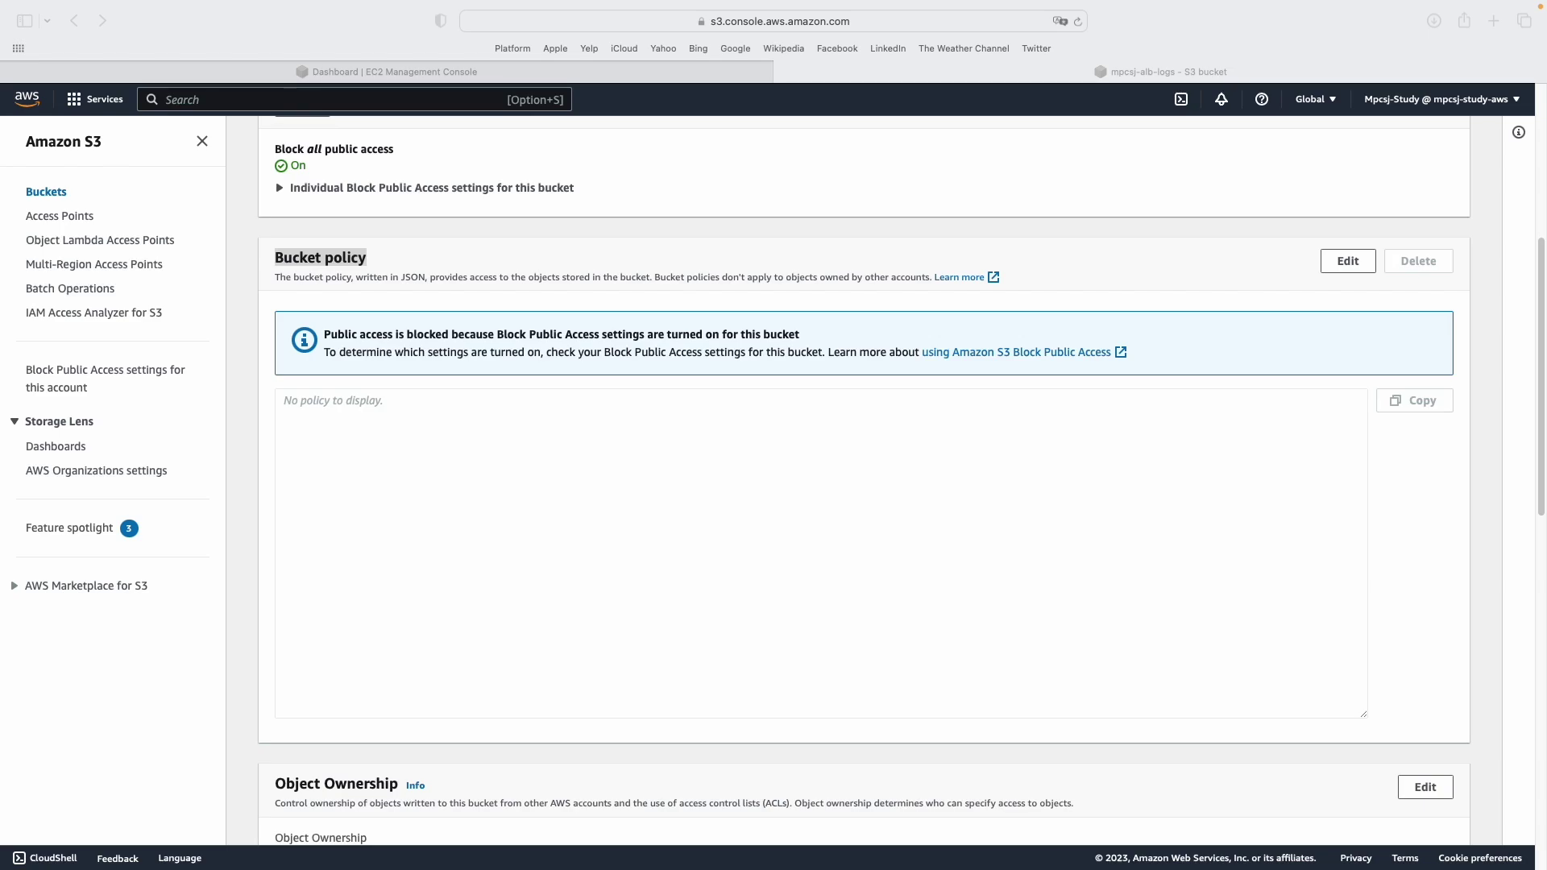
{"action": "left_click", "coordinate": [1493, 20]}
{"action": "key", "text": "super+v"}
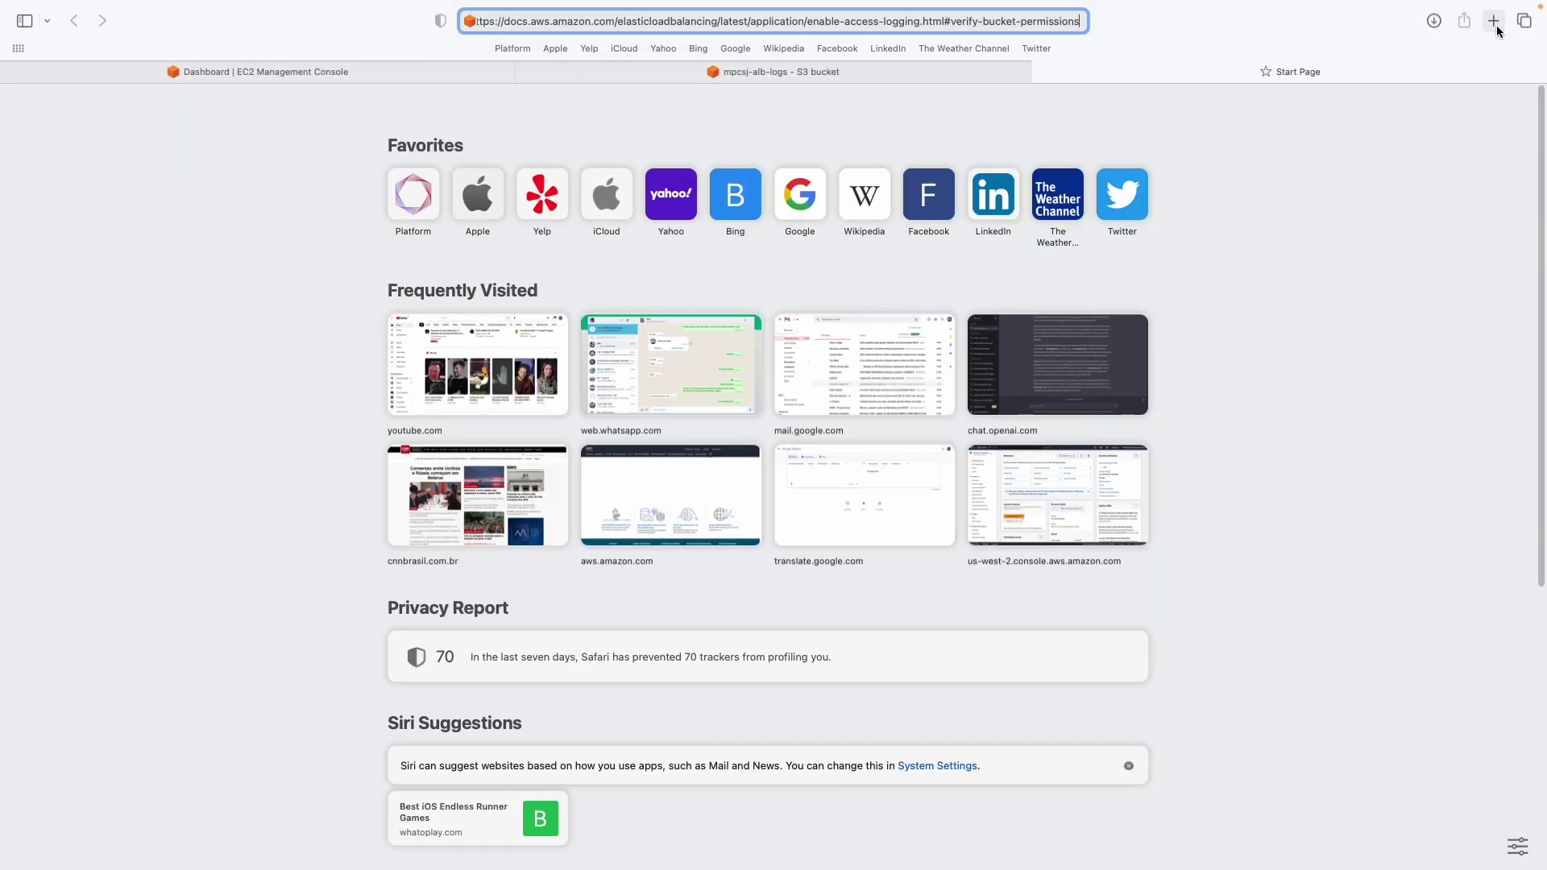
{"action": "key", "text": "Return"}
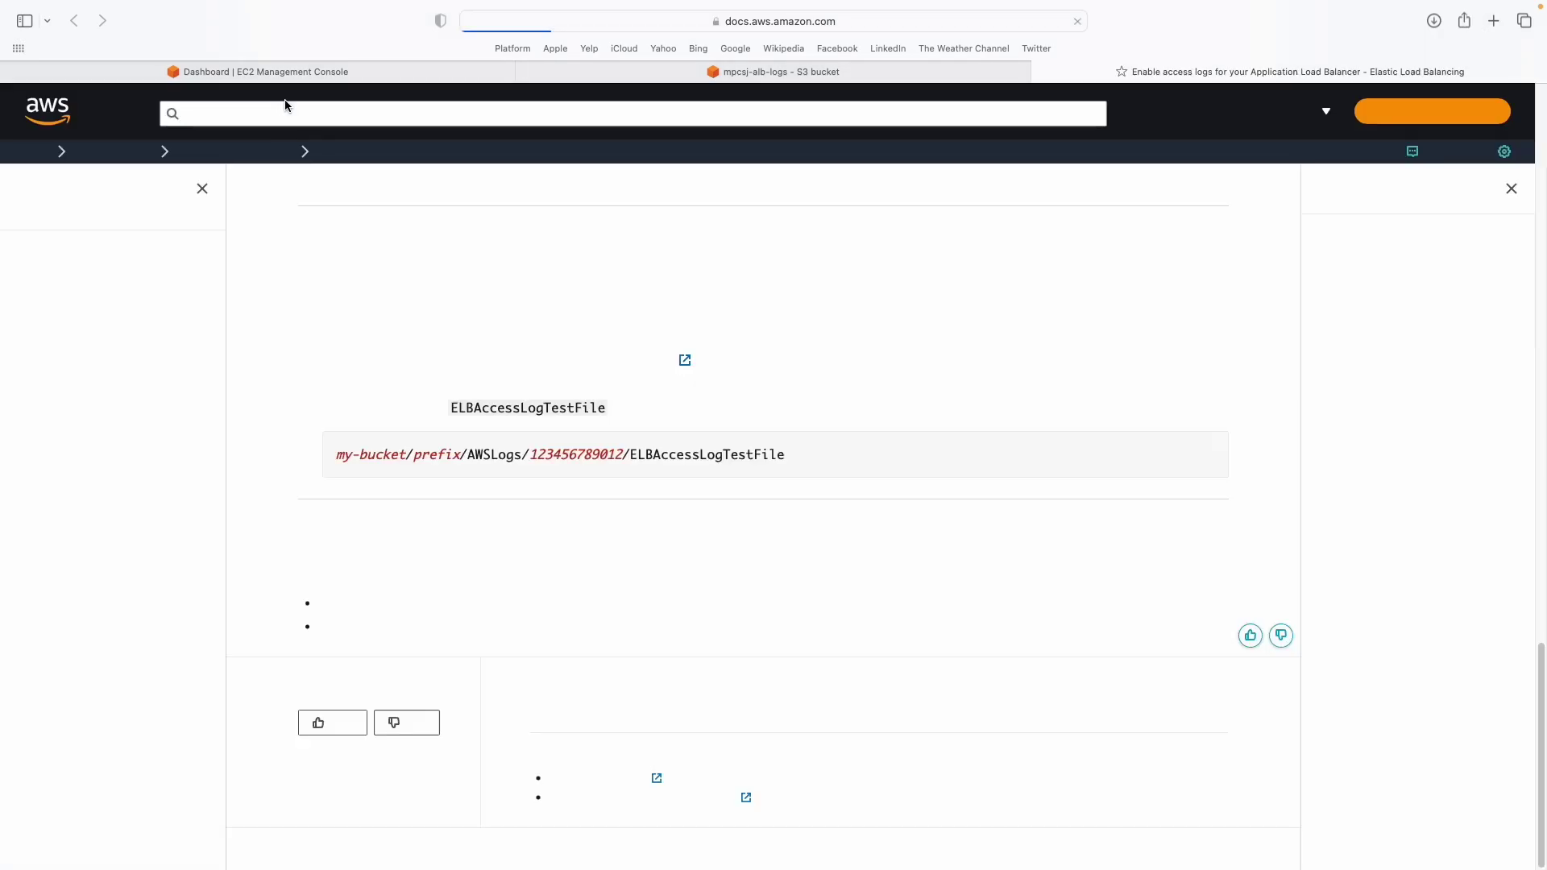
{"action": "scroll", "coordinate": [491, 458], "scroll_direction": "down", "scroll_amount": 3}
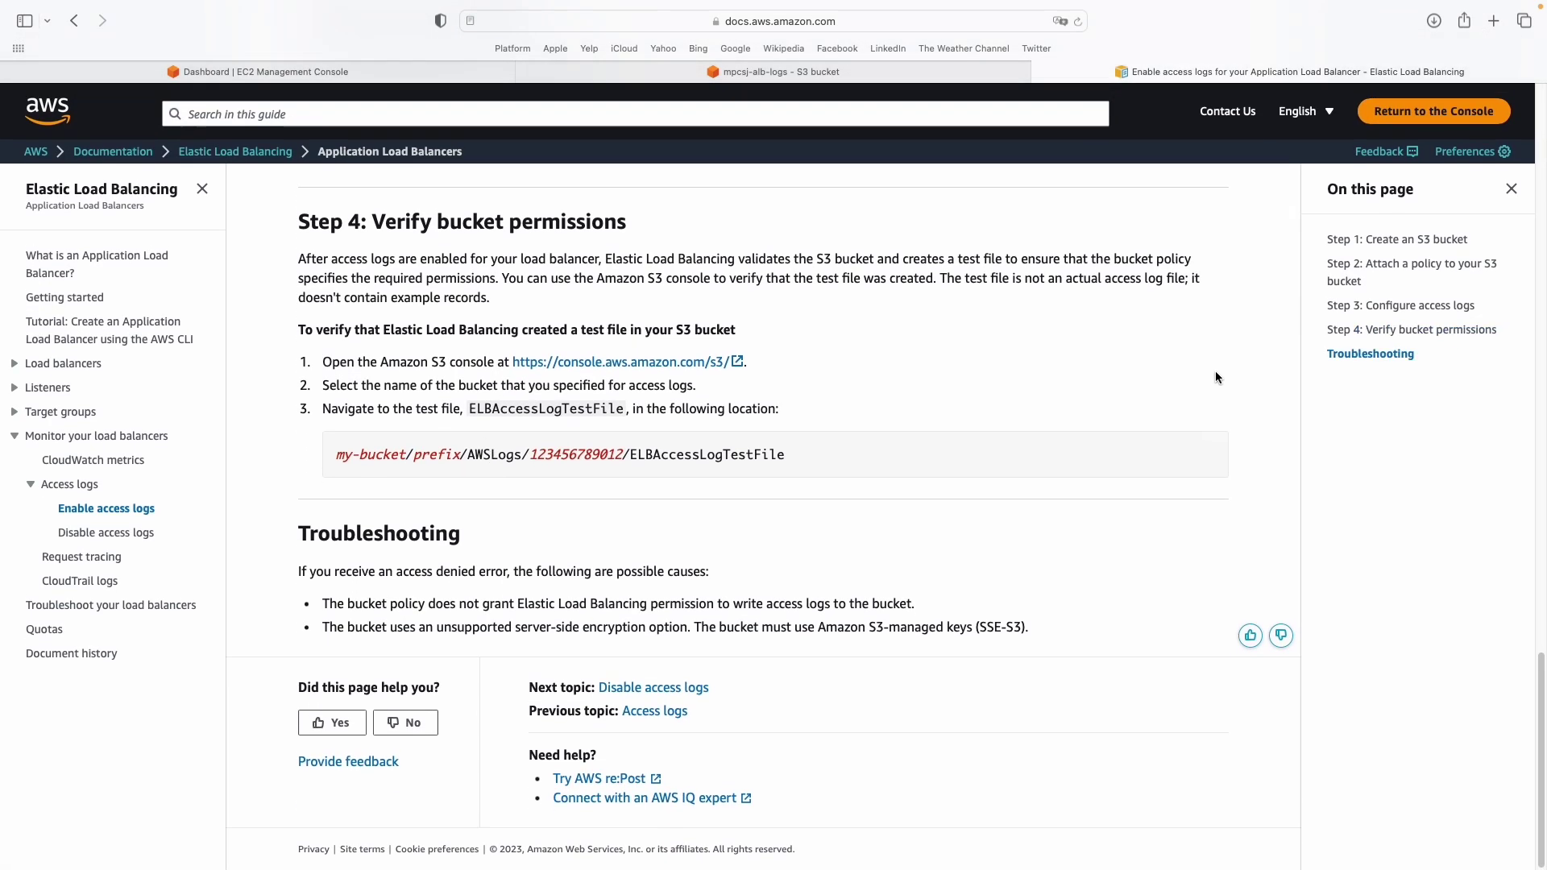
{"action": "left_click", "coordinate": [1370, 273]}
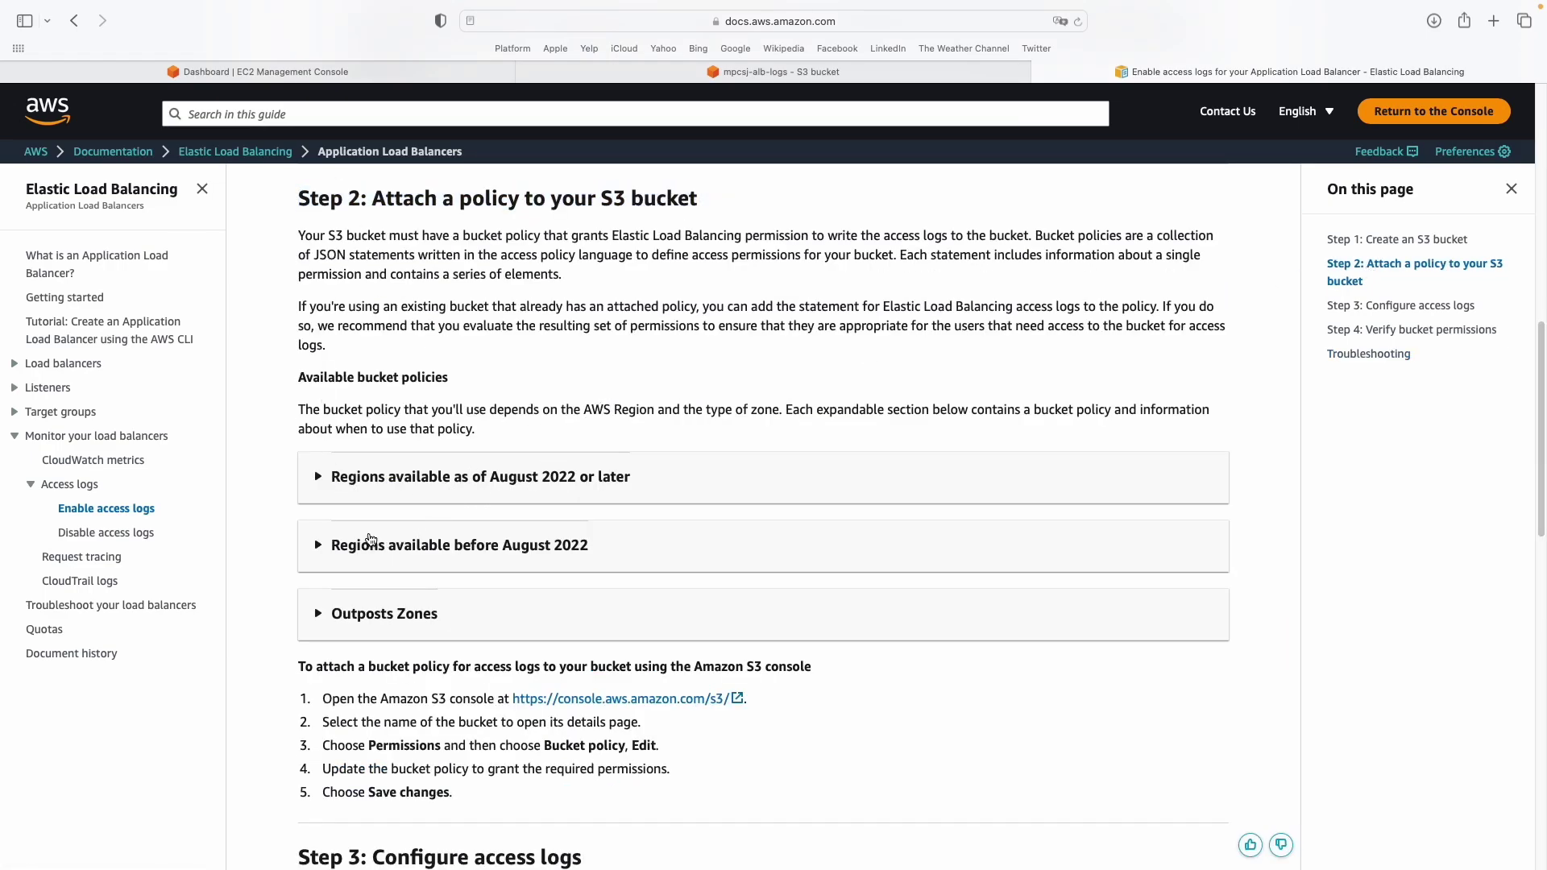
Examine the policy for regions available as of August 2022 or later and compare its region list with the console's region.
{"action": "left_click", "coordinate": [337, 495]}
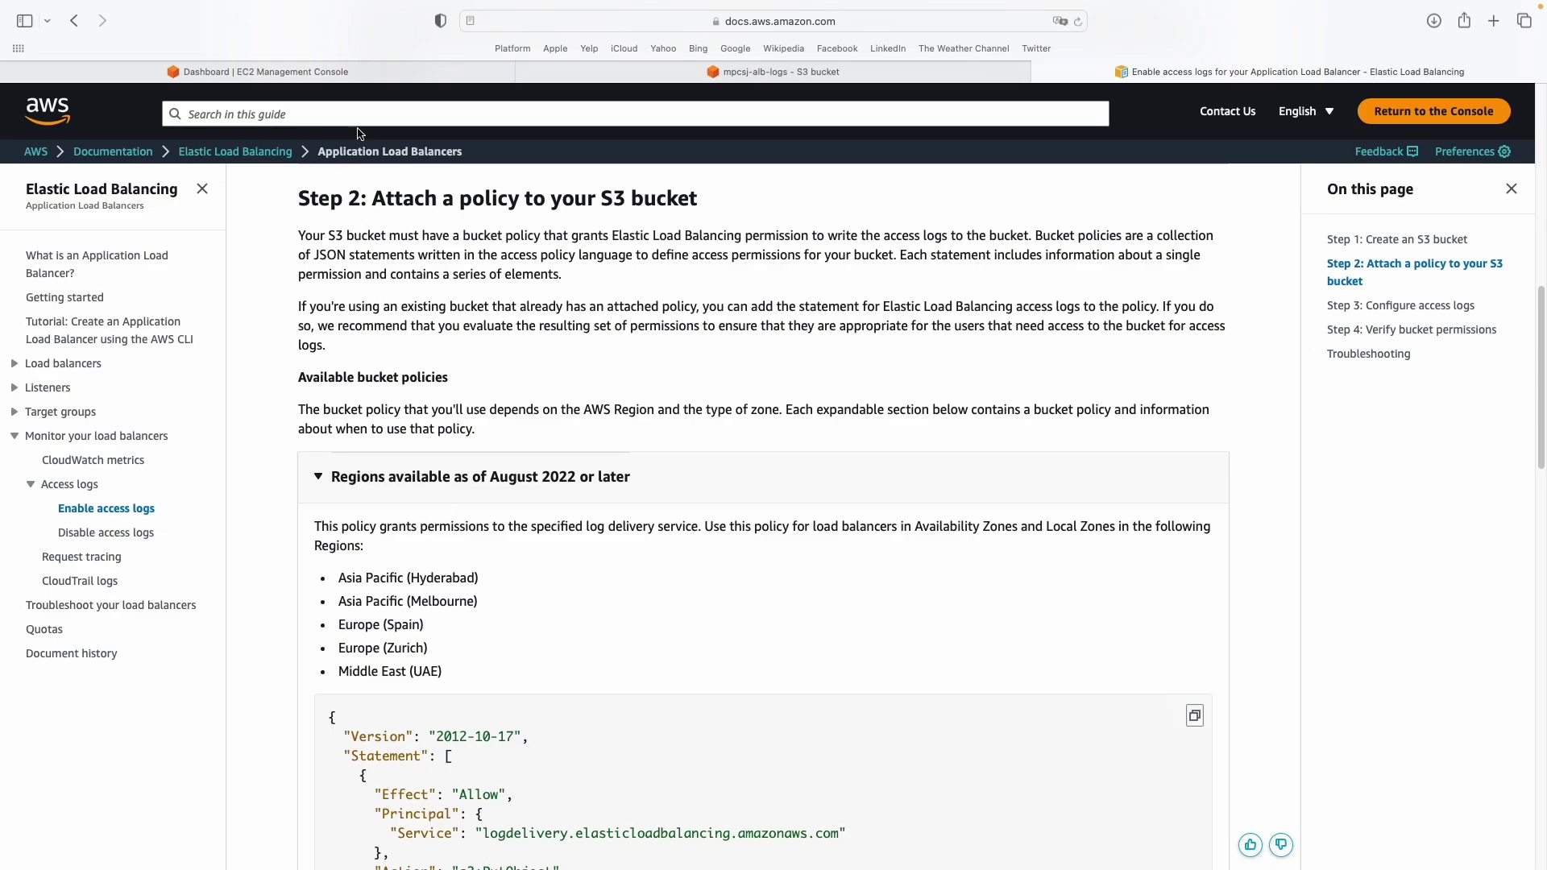
{"action": "left_click", "coordinate": [395, 69]}
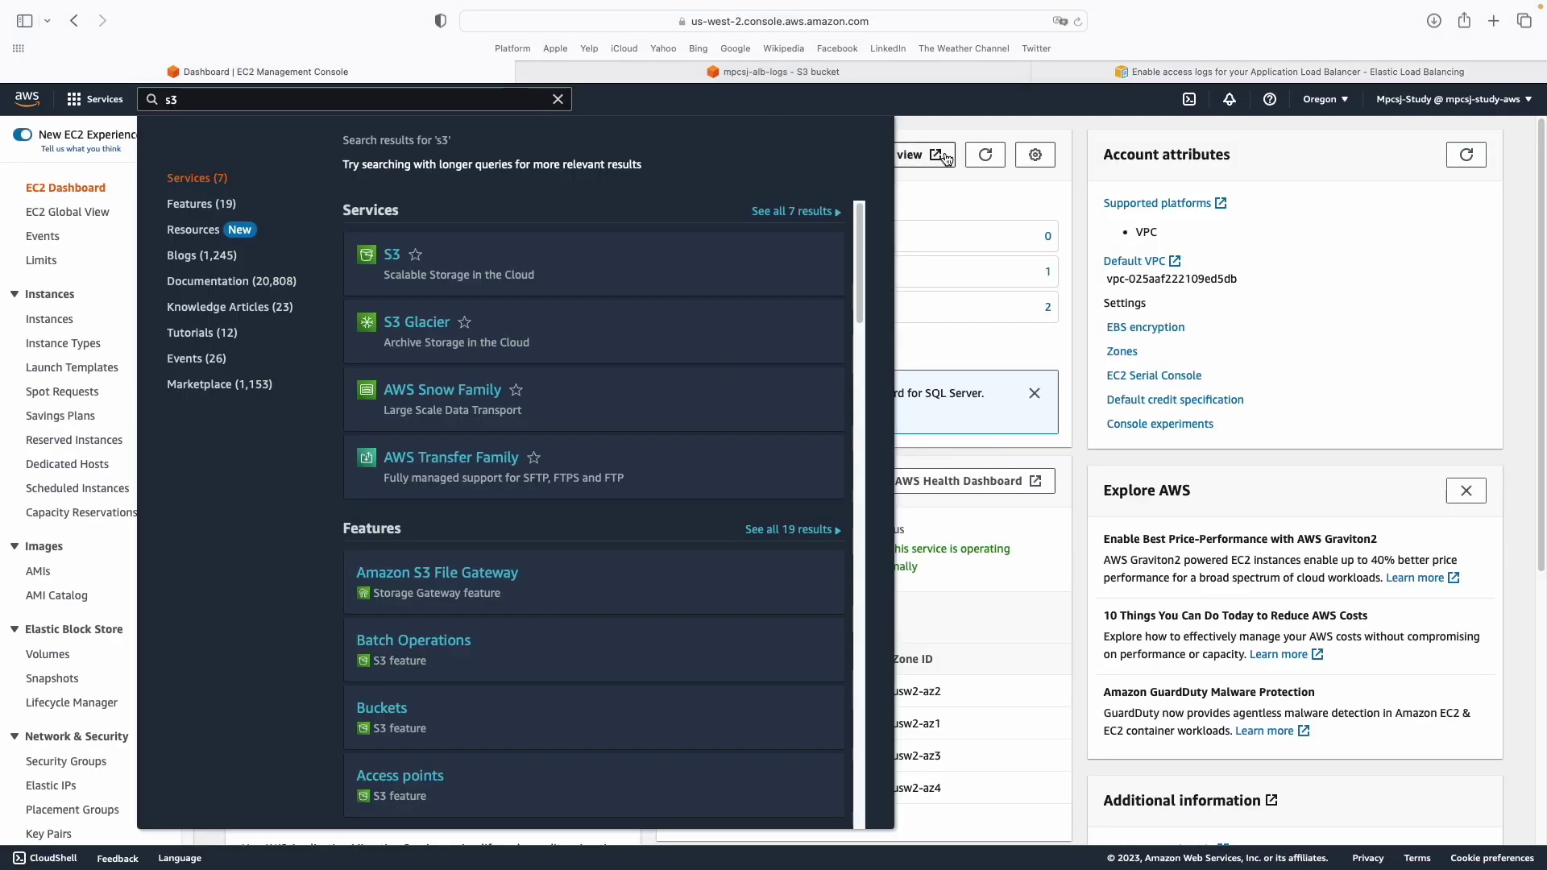
{"action": "left_click", "coordinate": [955, 201]}
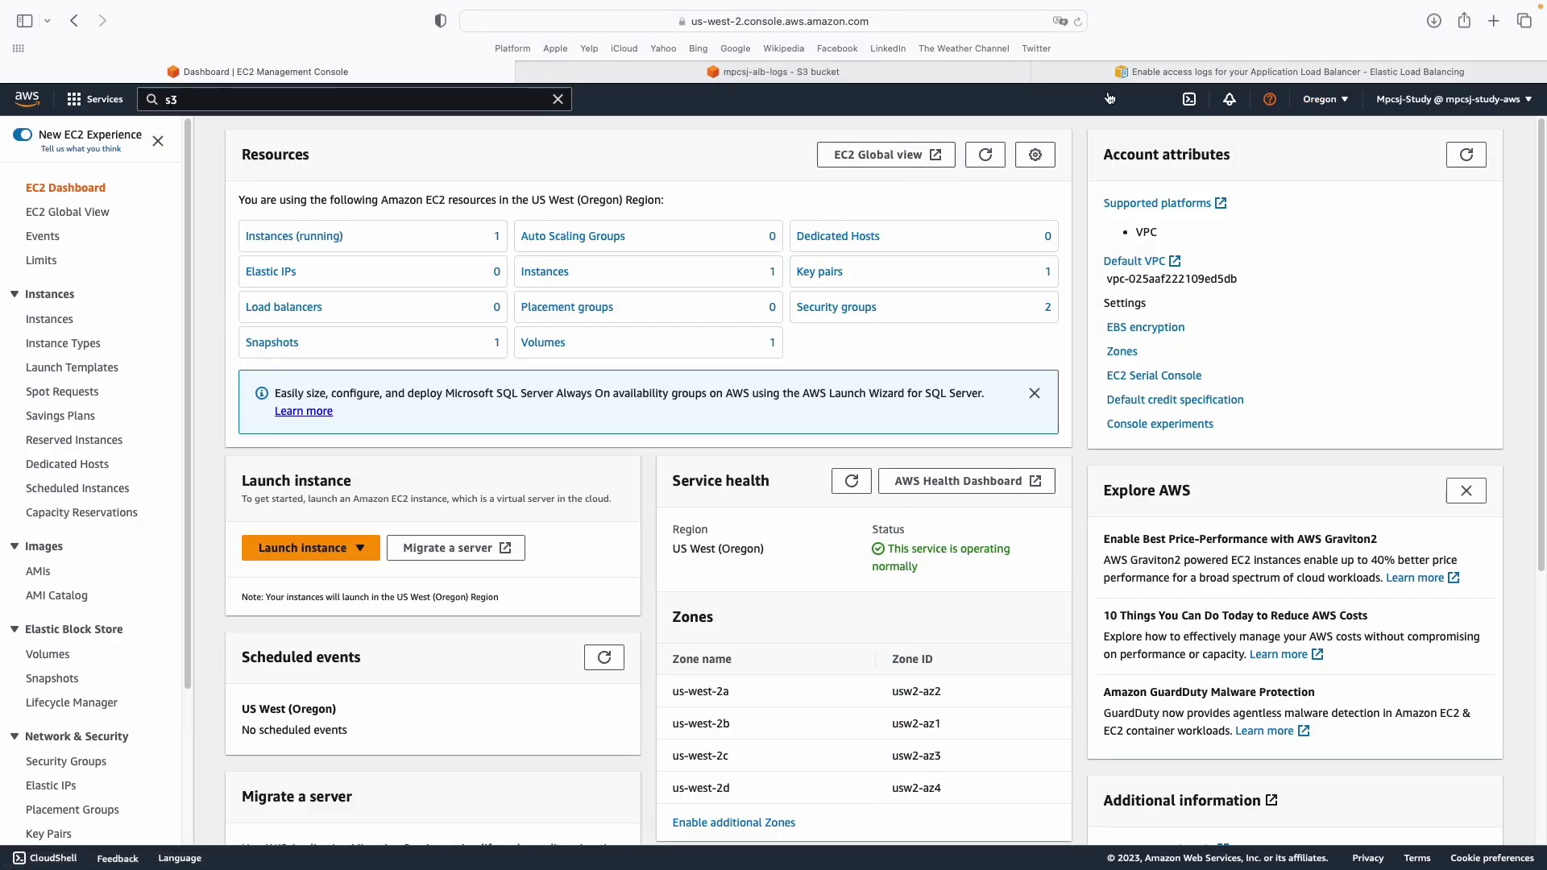
{"action": "left_click", "coordinate": [603, 76]}
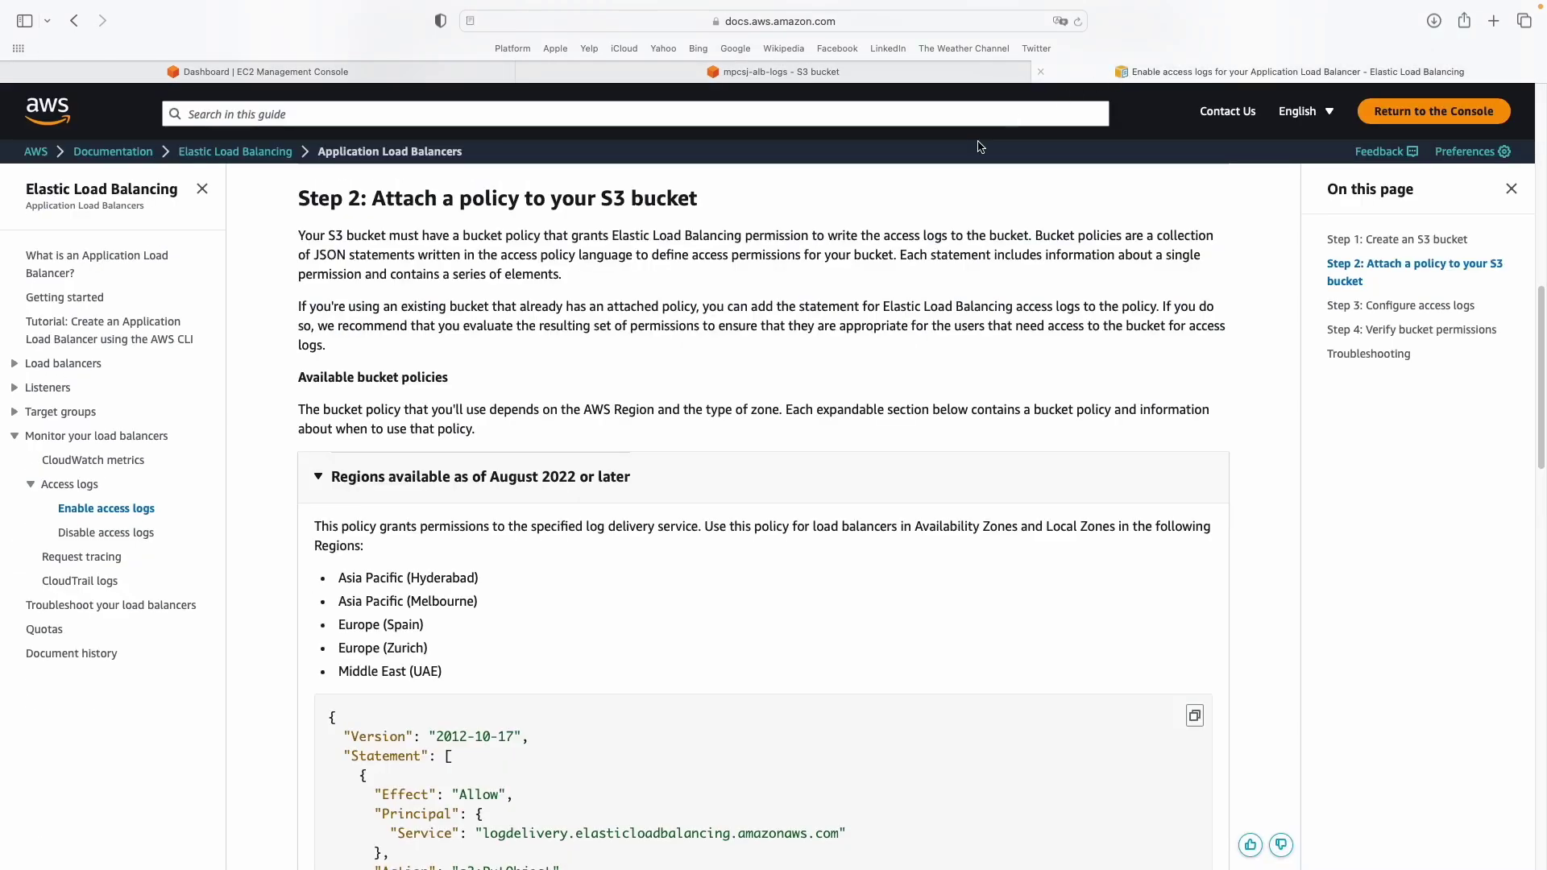
{"action": "left_click", "coordinate": [1125, 72]}
{"action": "scroll", "coordinate": [557, 480], "scroll_direction": "down", "scroll_amount": 3}
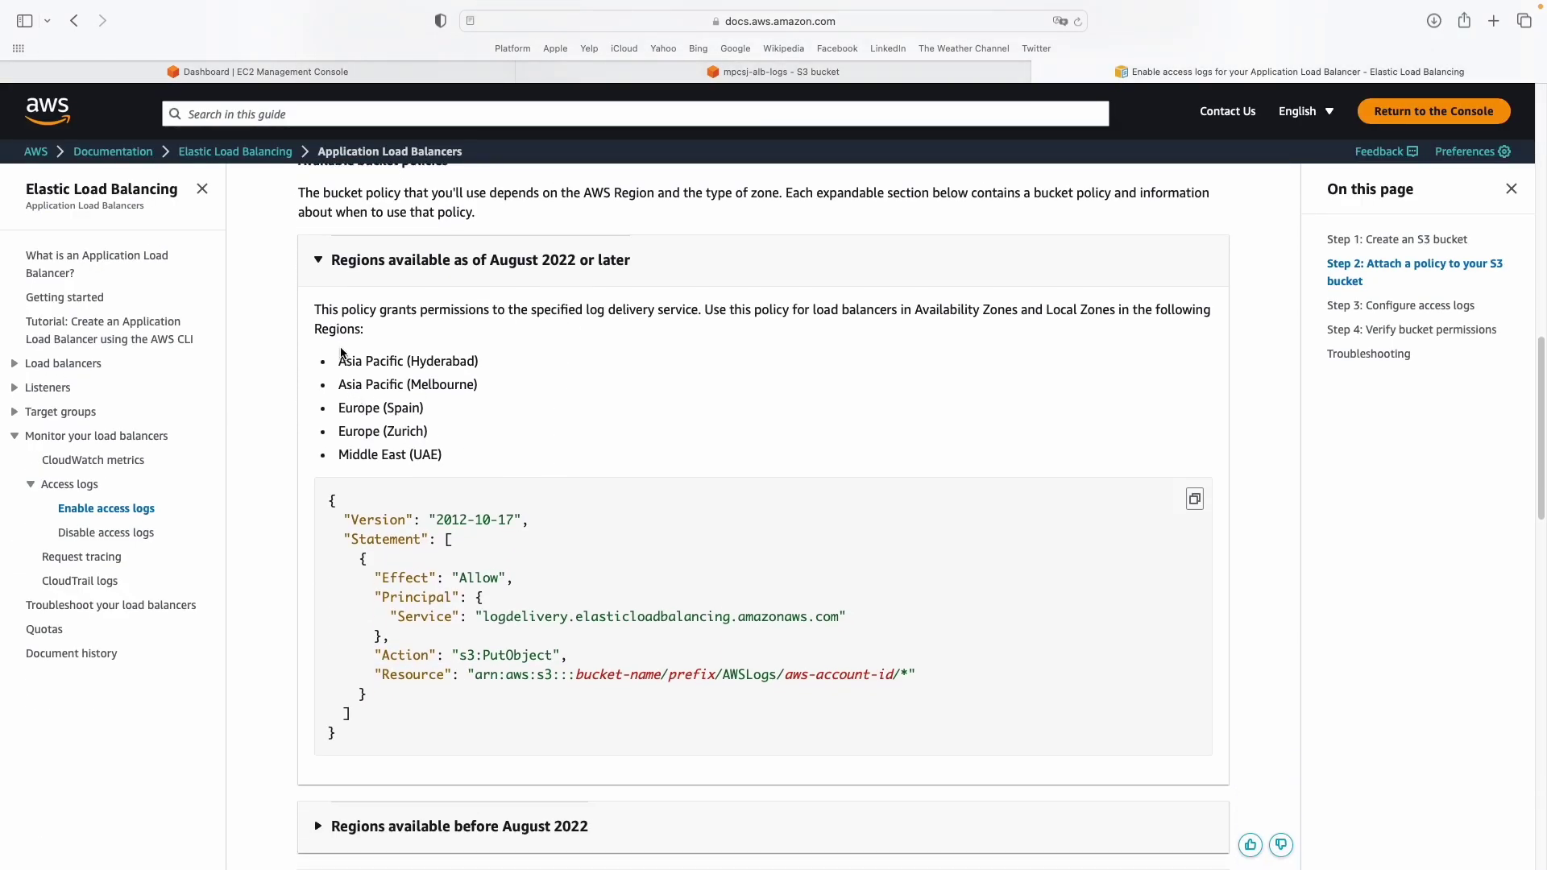
{"action": "scroll", "coordinate": [351, 323], "scroll_direction": "down", "scroll_amount": 4}
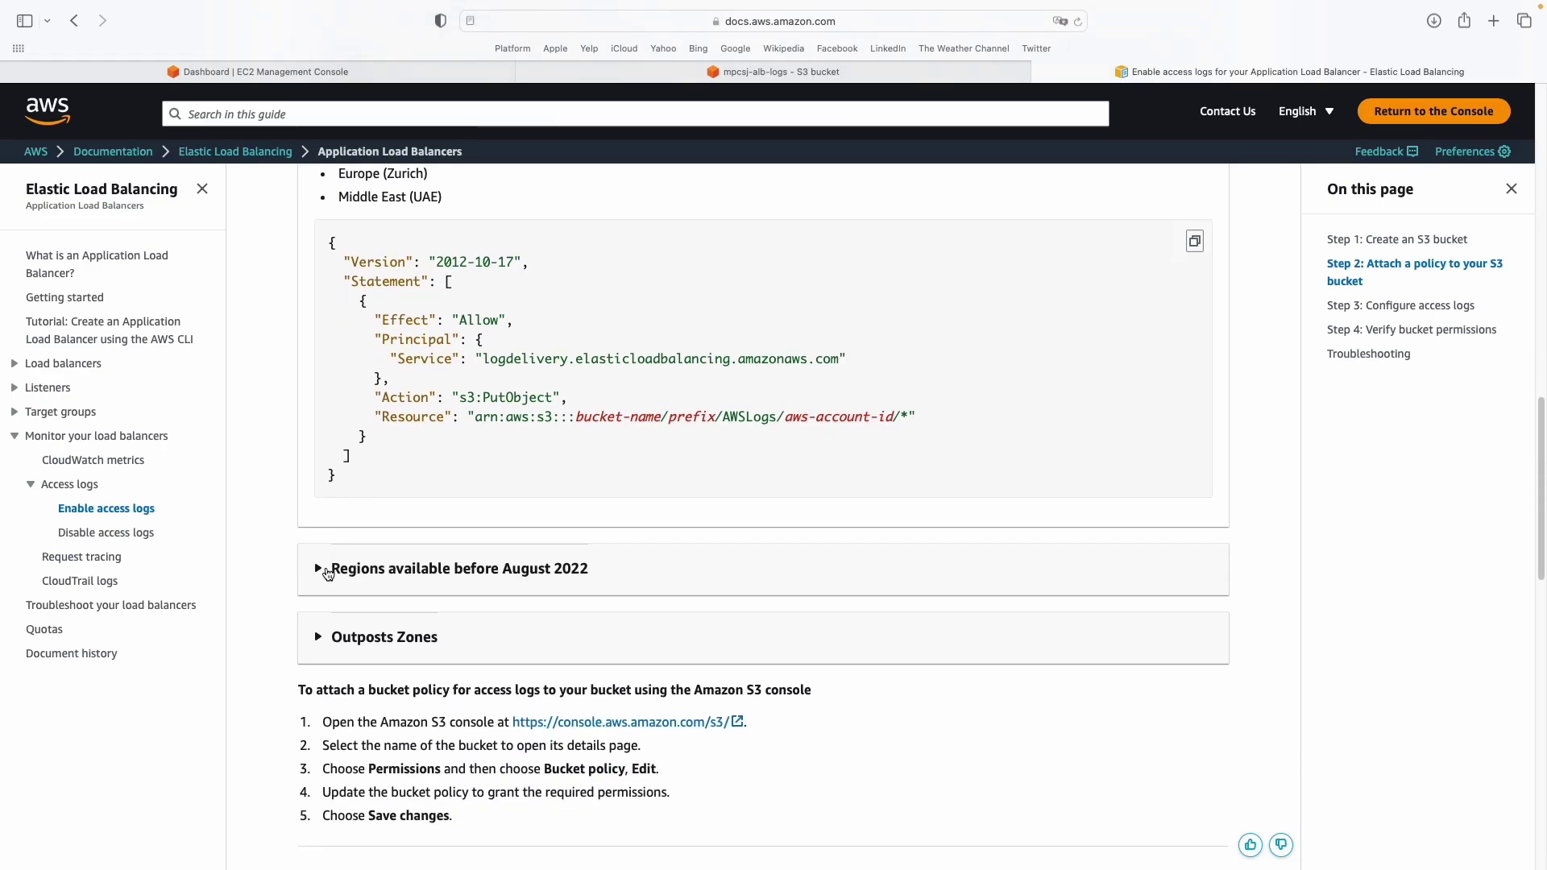
Expand the policy for regions available before August 2022, check the US West (Oregon) entry, and copy the policy JSON.
{"action": "left_click", "coordinate": [319, 573]}
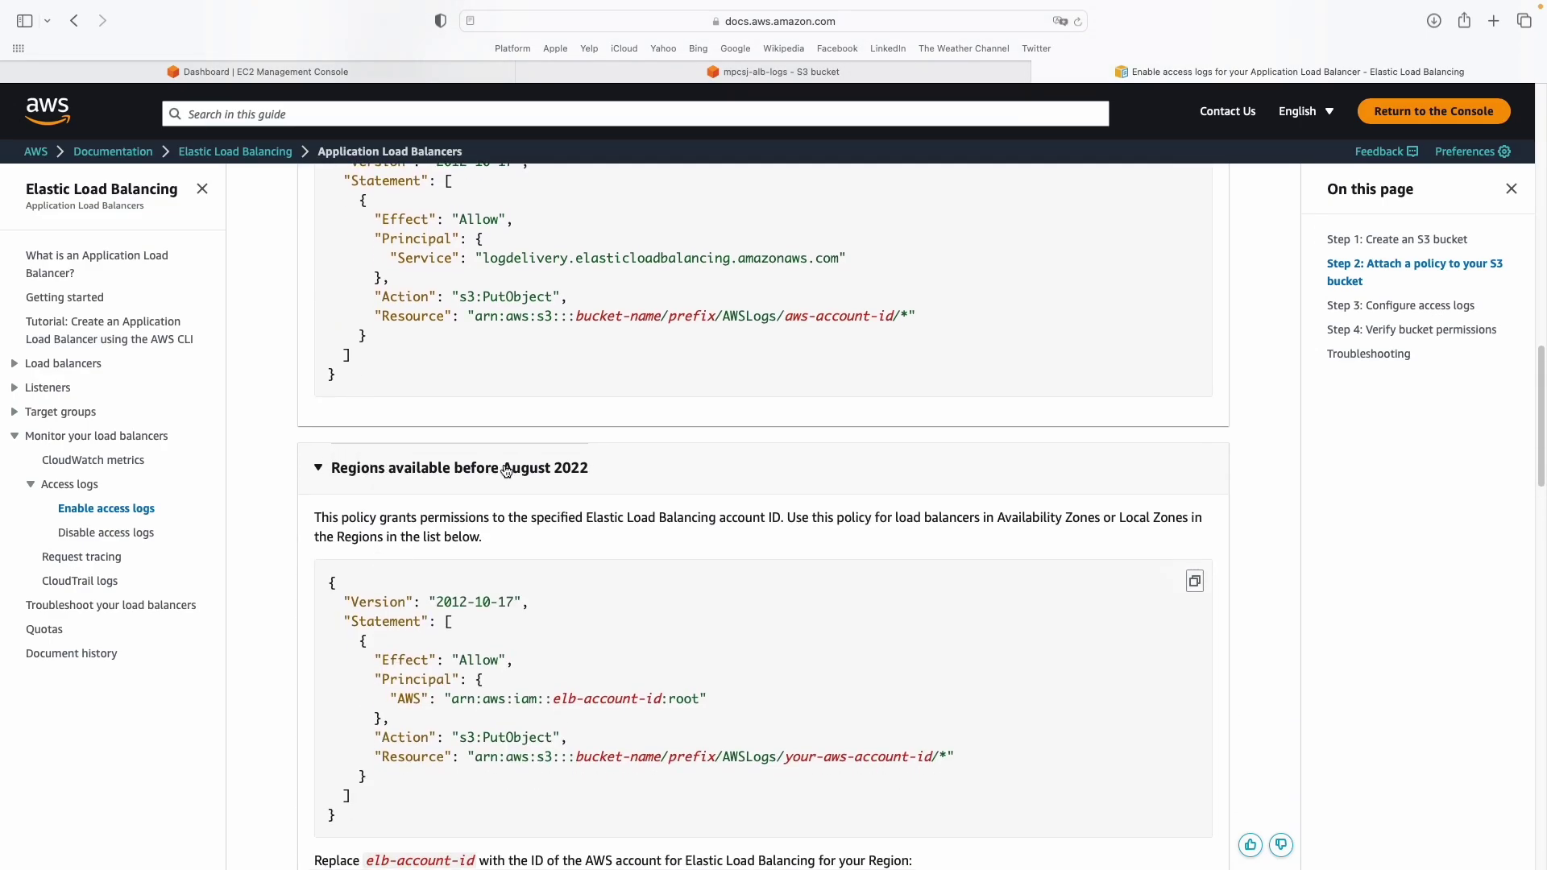
{"action": "scroll", "coordinate": [516, 523], "scroll_direction": "down", "scroll_amount": 2}
{"action": "scroll", "coordinate": [554, 478], "scroll_direction": "down", "scroll_amount": 2}
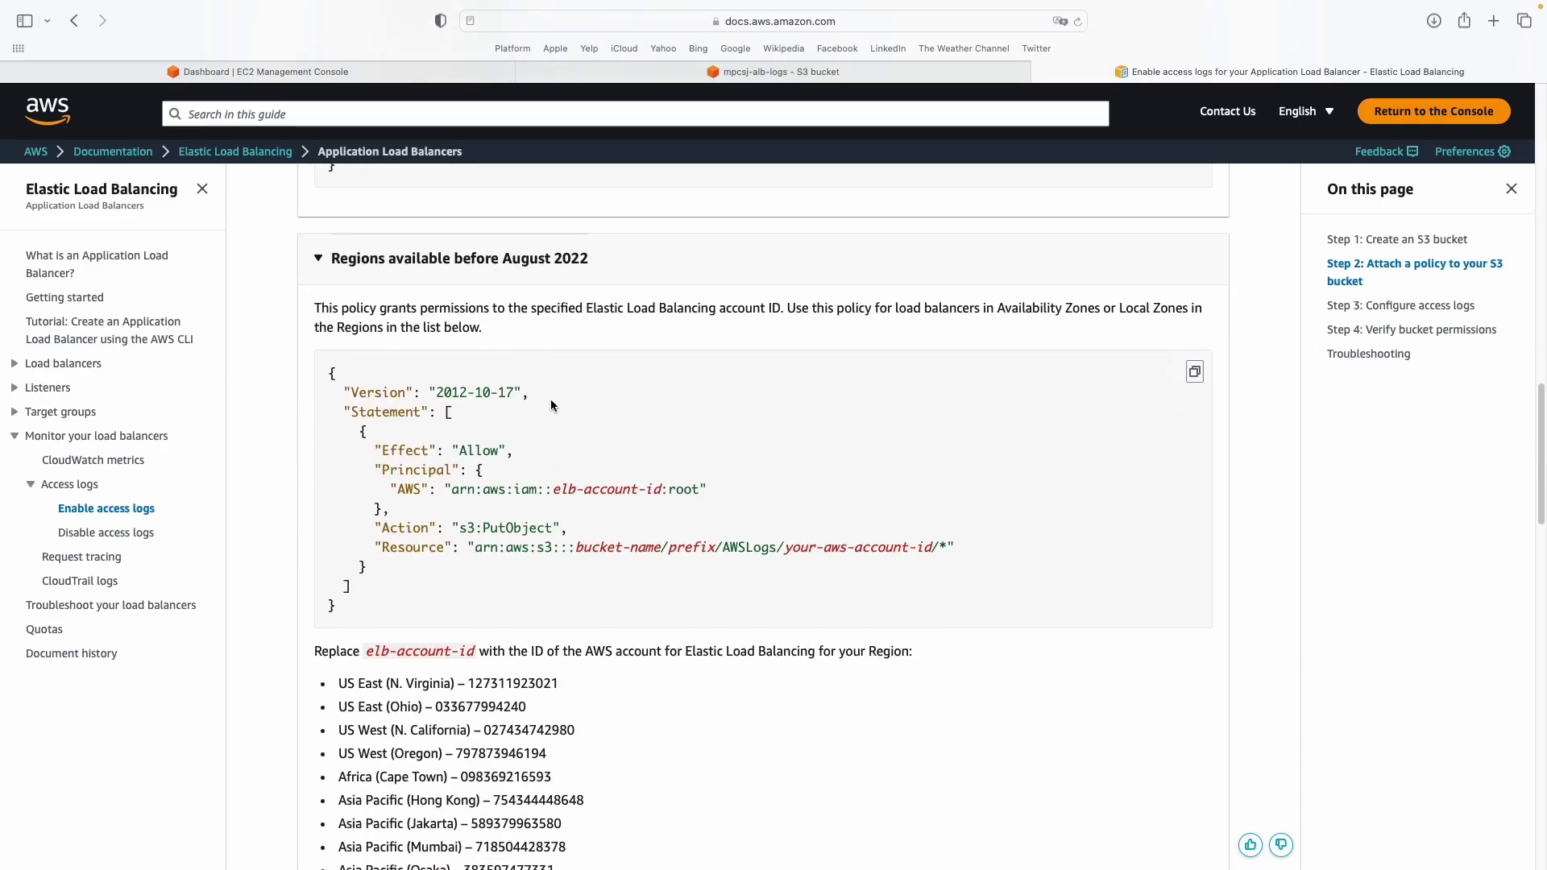
{"action": "scroll", "coordinate": [533, 583], "scroll_direction": "down", "scroll_amount": 1}
{"action": "scroll", "coordinate": [476, 629], "scroll_direction": "down", "scroll_amount": 1}
{"action": "double_click", "coordinate": [404, 670]}
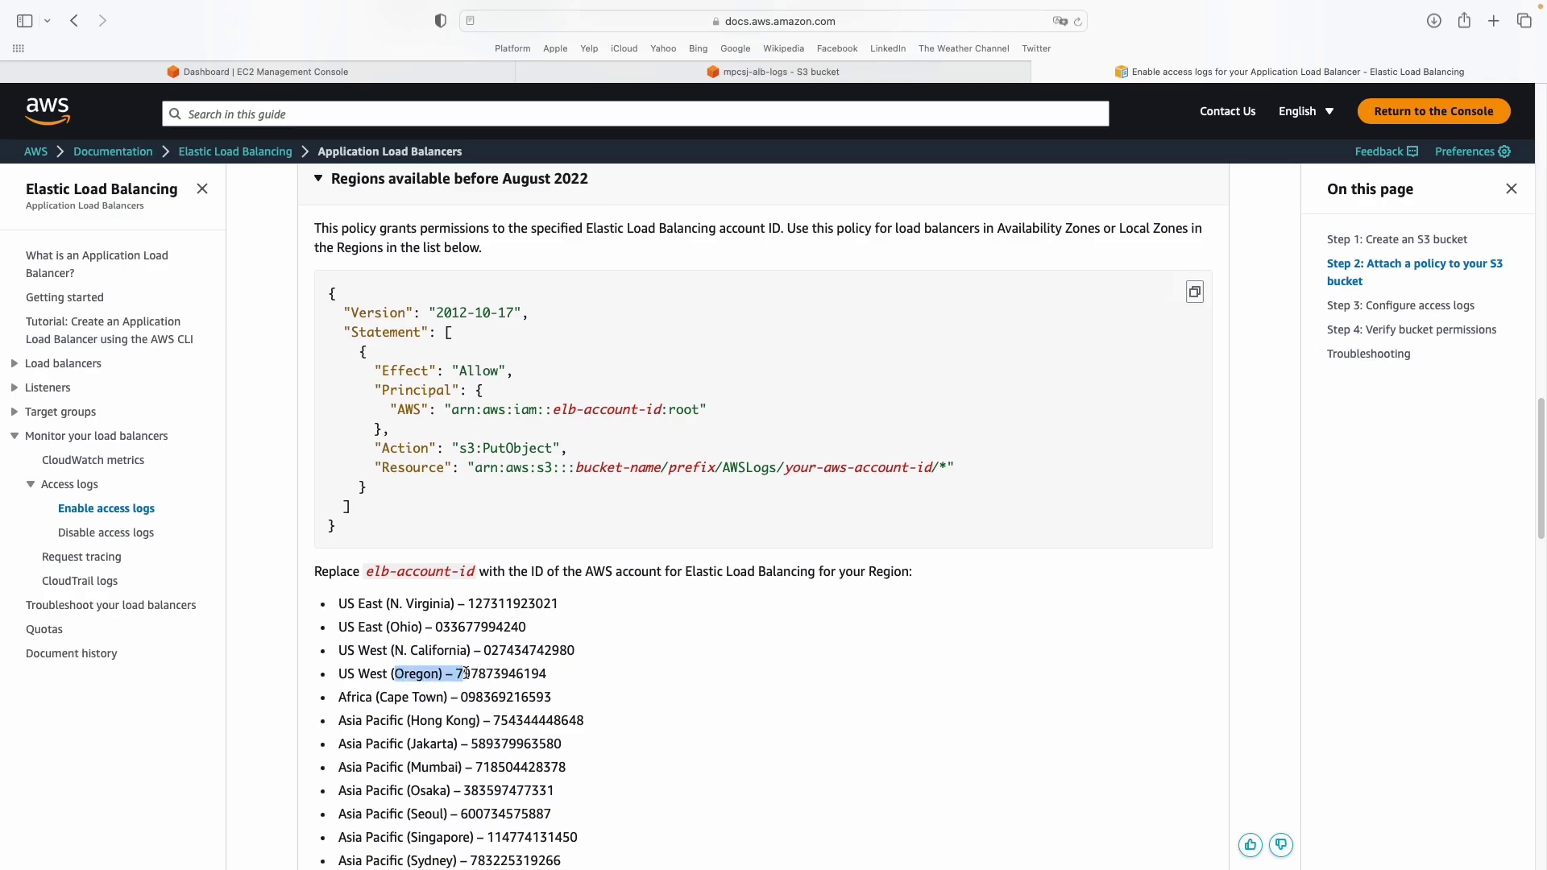
{"action": "left_click", "coordinate": [545, 675]}
{"action": "scroll", "coordinate": [397, 419], "scroll_direction": "up", "scroll_amount": 1}
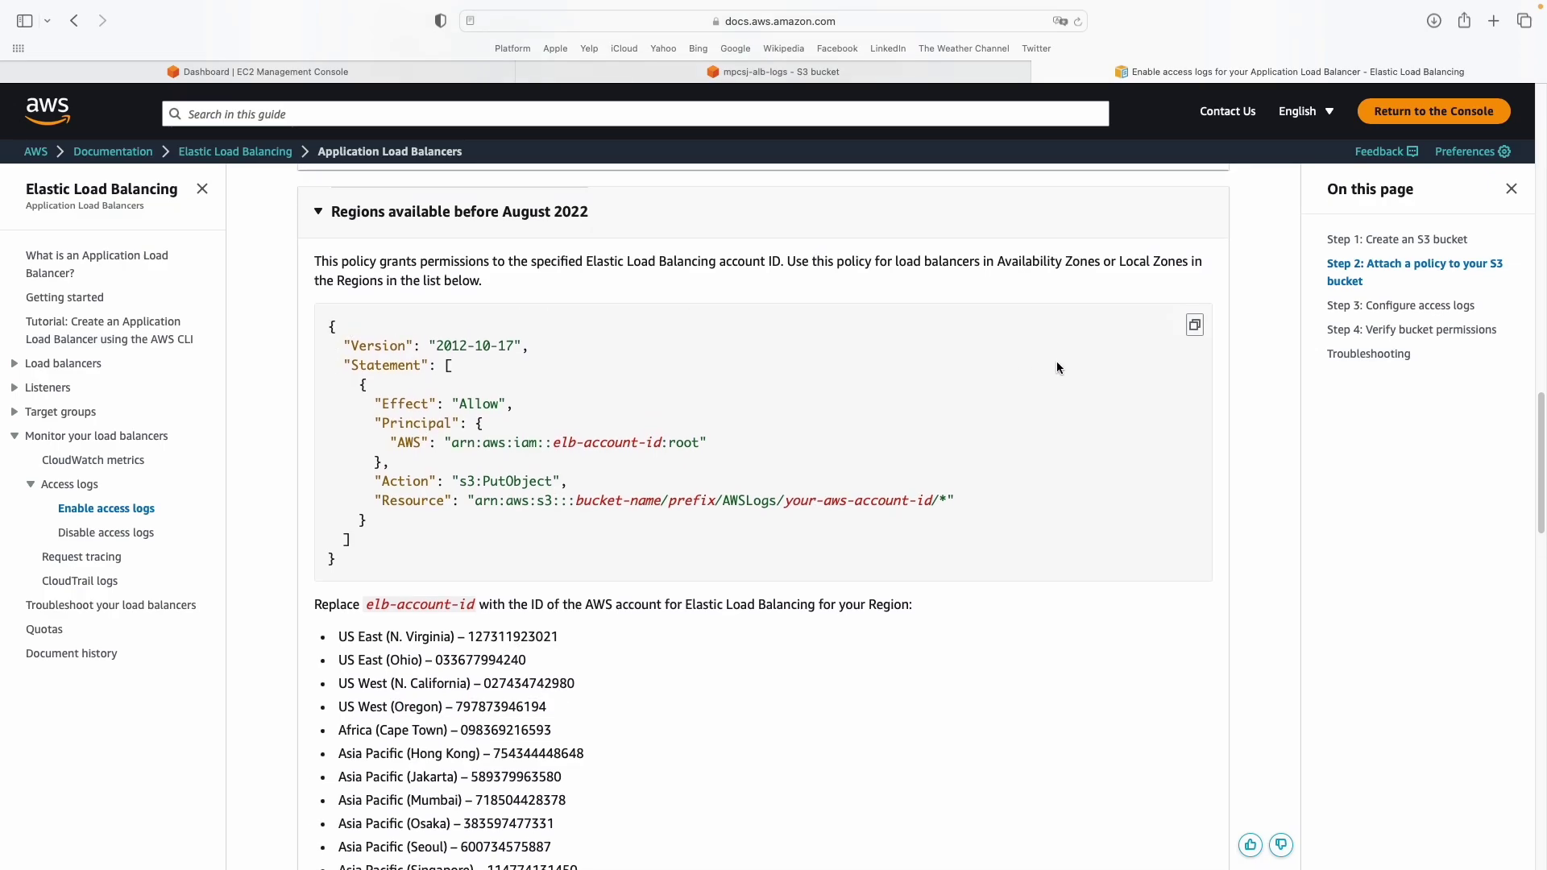
{"action": "left_click", "coordinate": [1194, 326]}
Open the mpcsj-alb-logs bucket policy for editing and paste the copied policy JSON into it.
{"action": "left_click", "coordinate": [266, 72]}
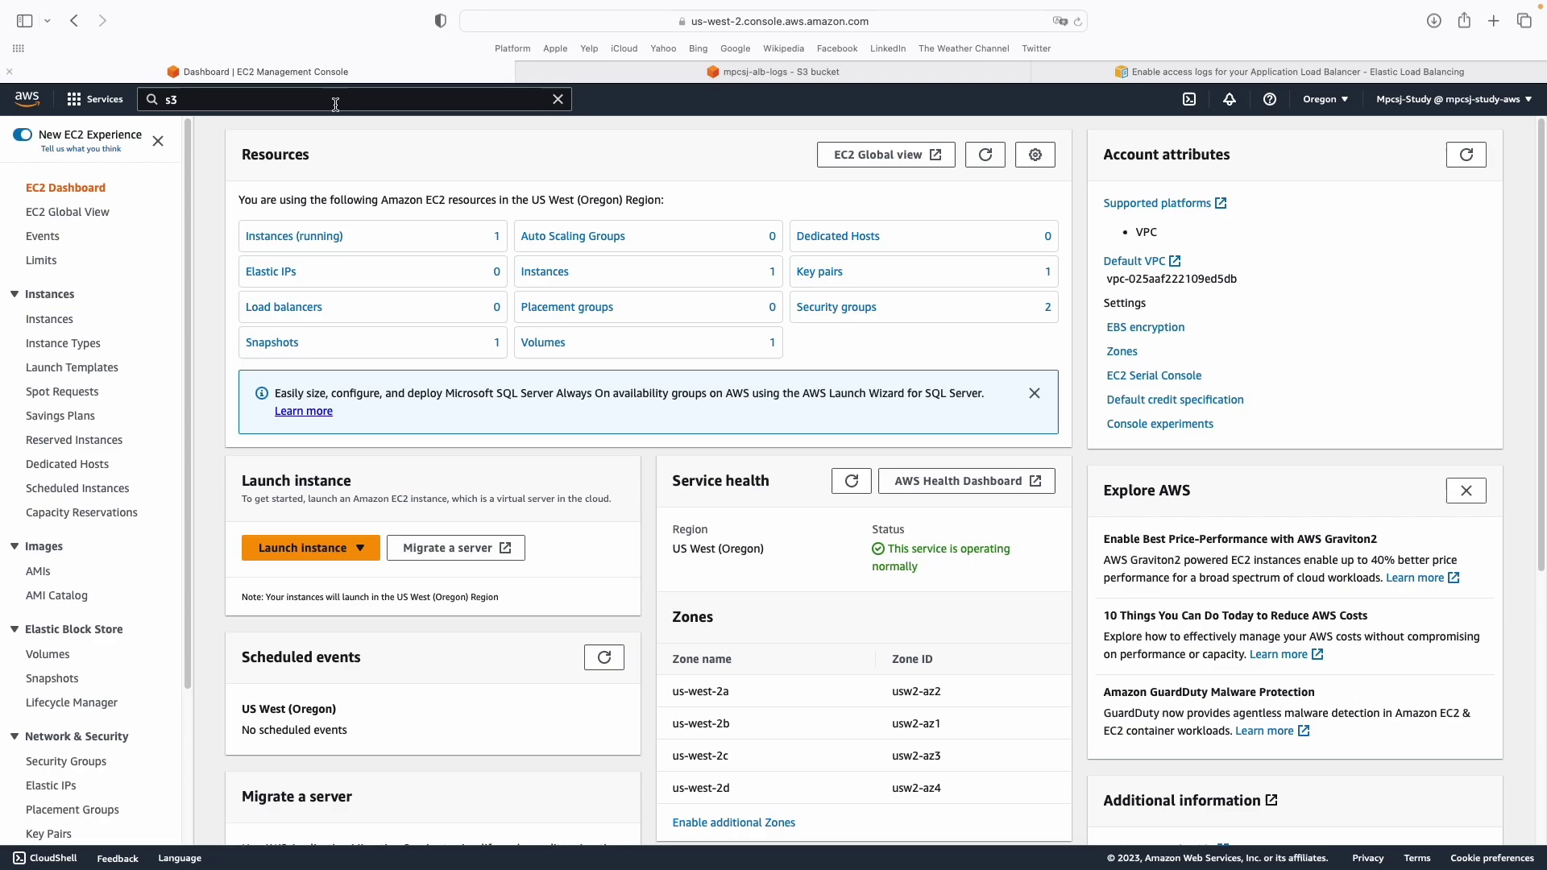
{"action": "left_click", "coordinate": [692, 73]}
{"action": "left_click", "coordinate": [424, 470]}
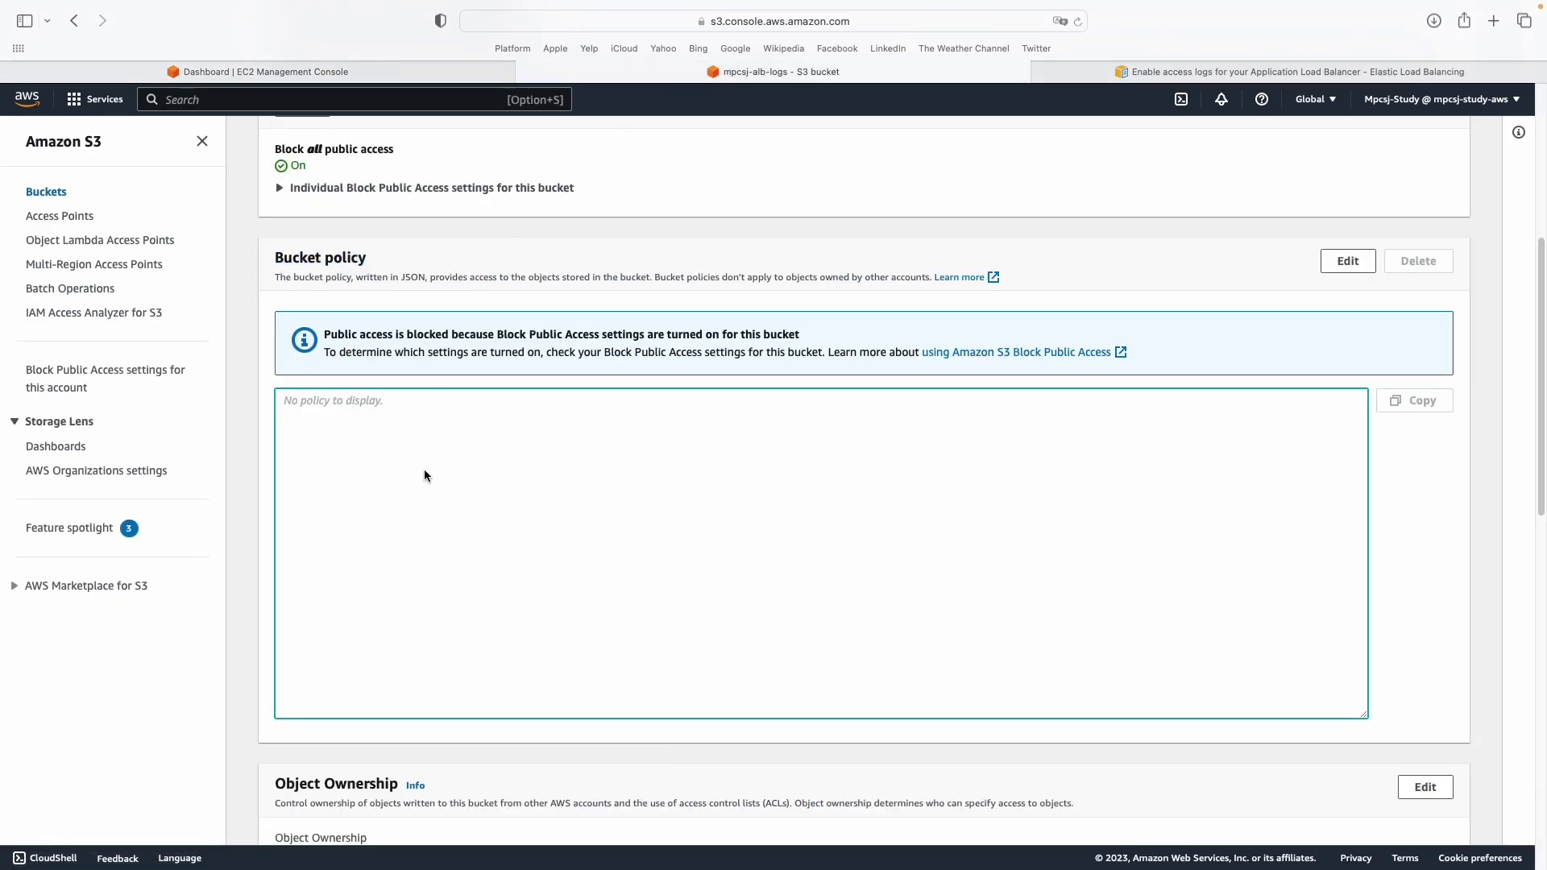
{"action": "left_click", "coordinate": [1348, 260]}
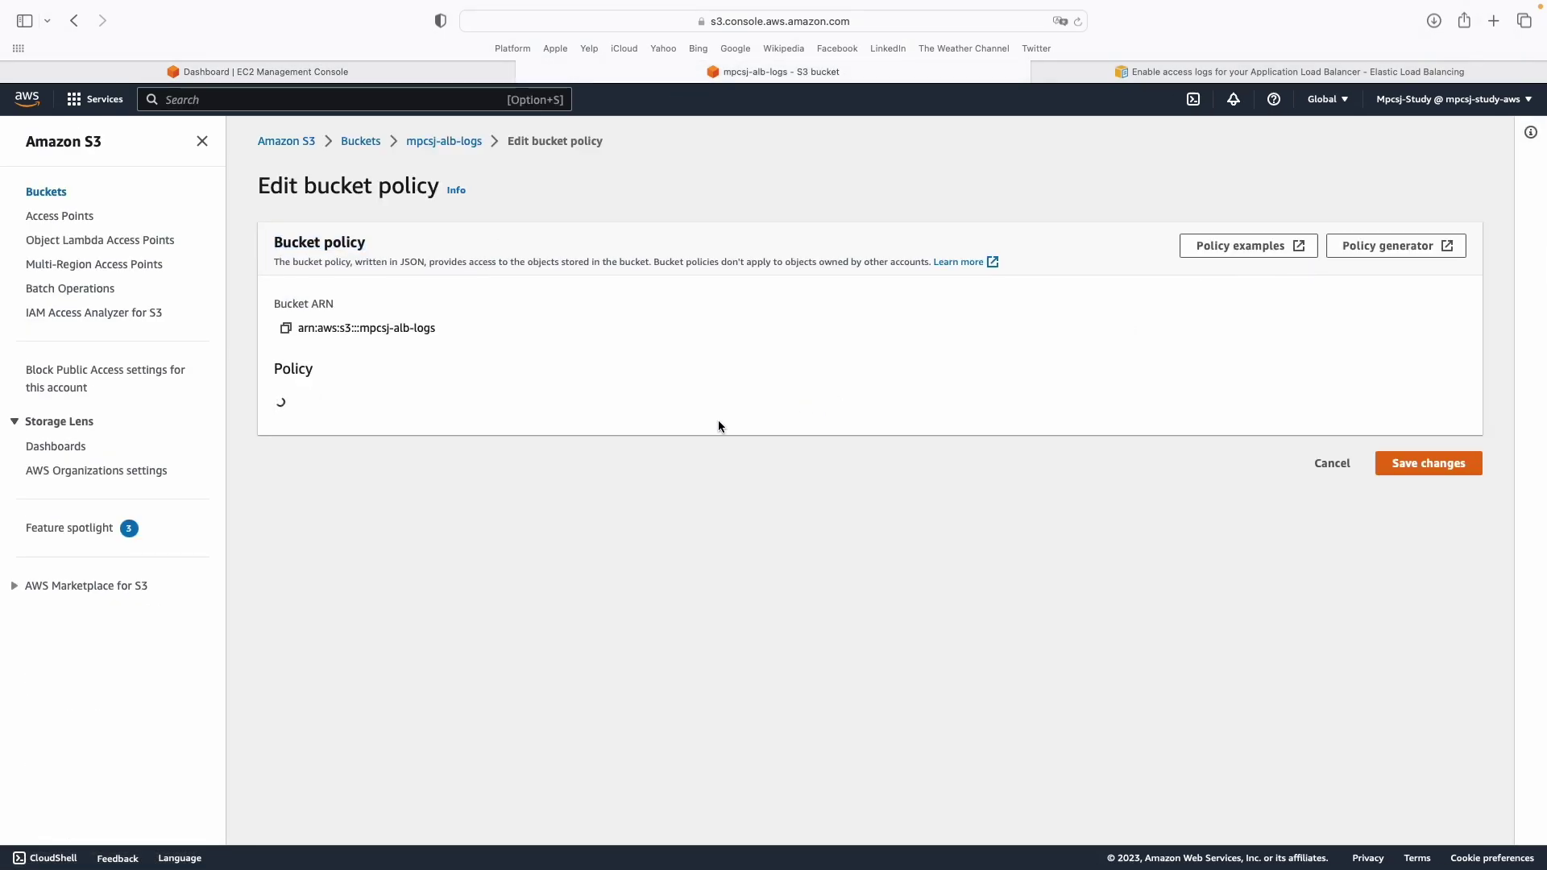
{"action": "key", "text": "super+v"}
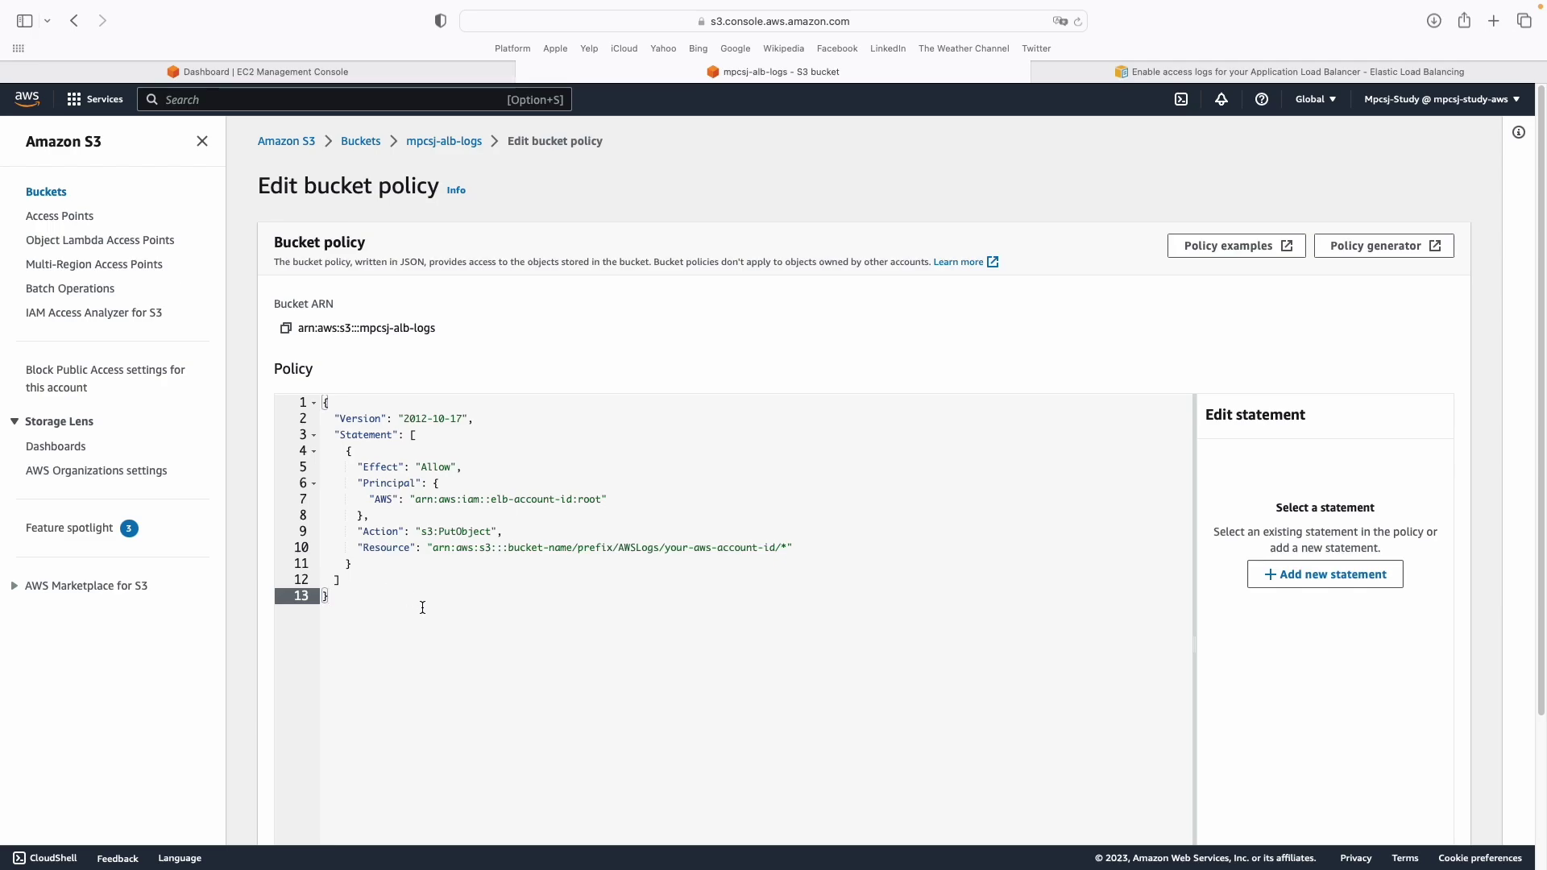
Compare the policy's elb-account-id placeholder with the guide's list of regional load balancing accounts and check which region the EC2 console uses.
{"action": "scroll", "coordinate": [422, 608], "scroll_direction": "down", "scroll_amount": 1}
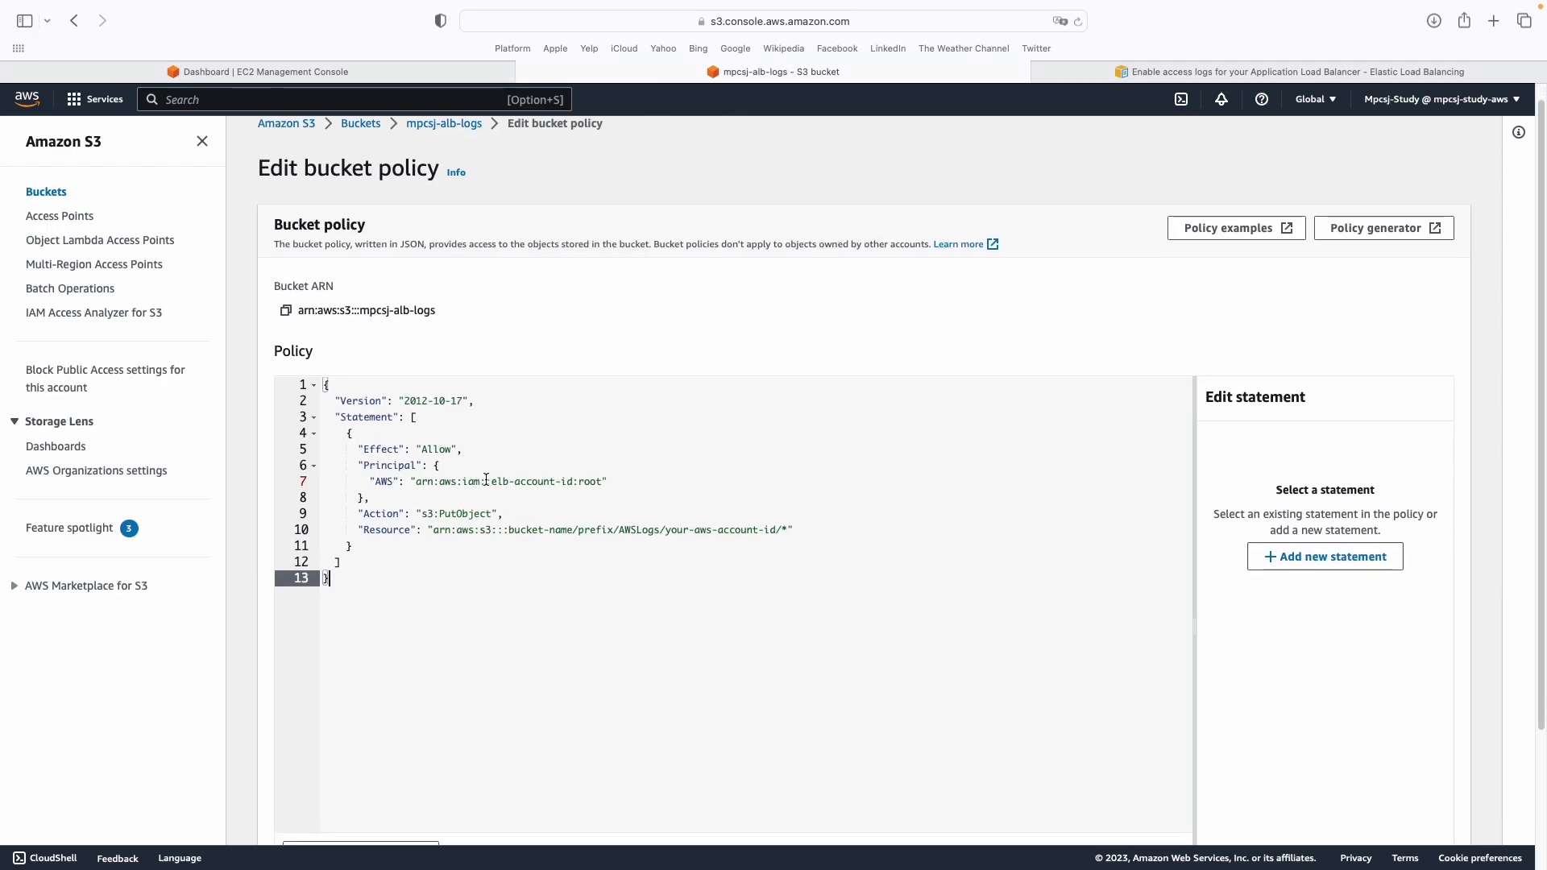
{"action": "left_click_drag", "start_coordinate": [493, 481], "coordinate": [573, 481]}
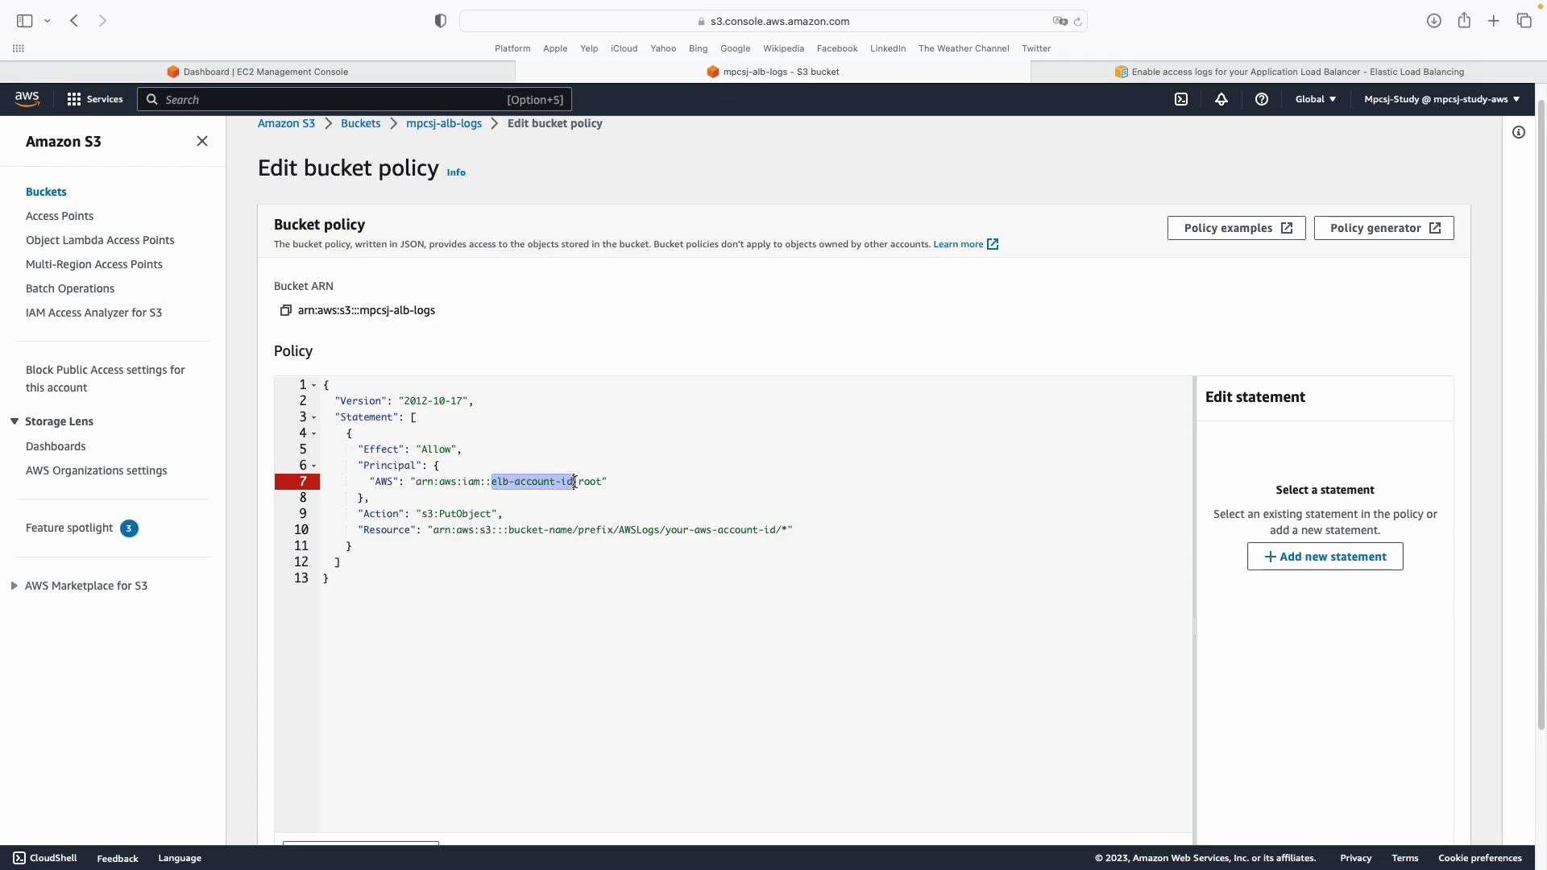
{"action": "left_click", "coordinate": [1239, 76]}
{"action": "scroll", "coordinate": [509, 568], "scroll_direction": "down", "scroll_amount": 3}
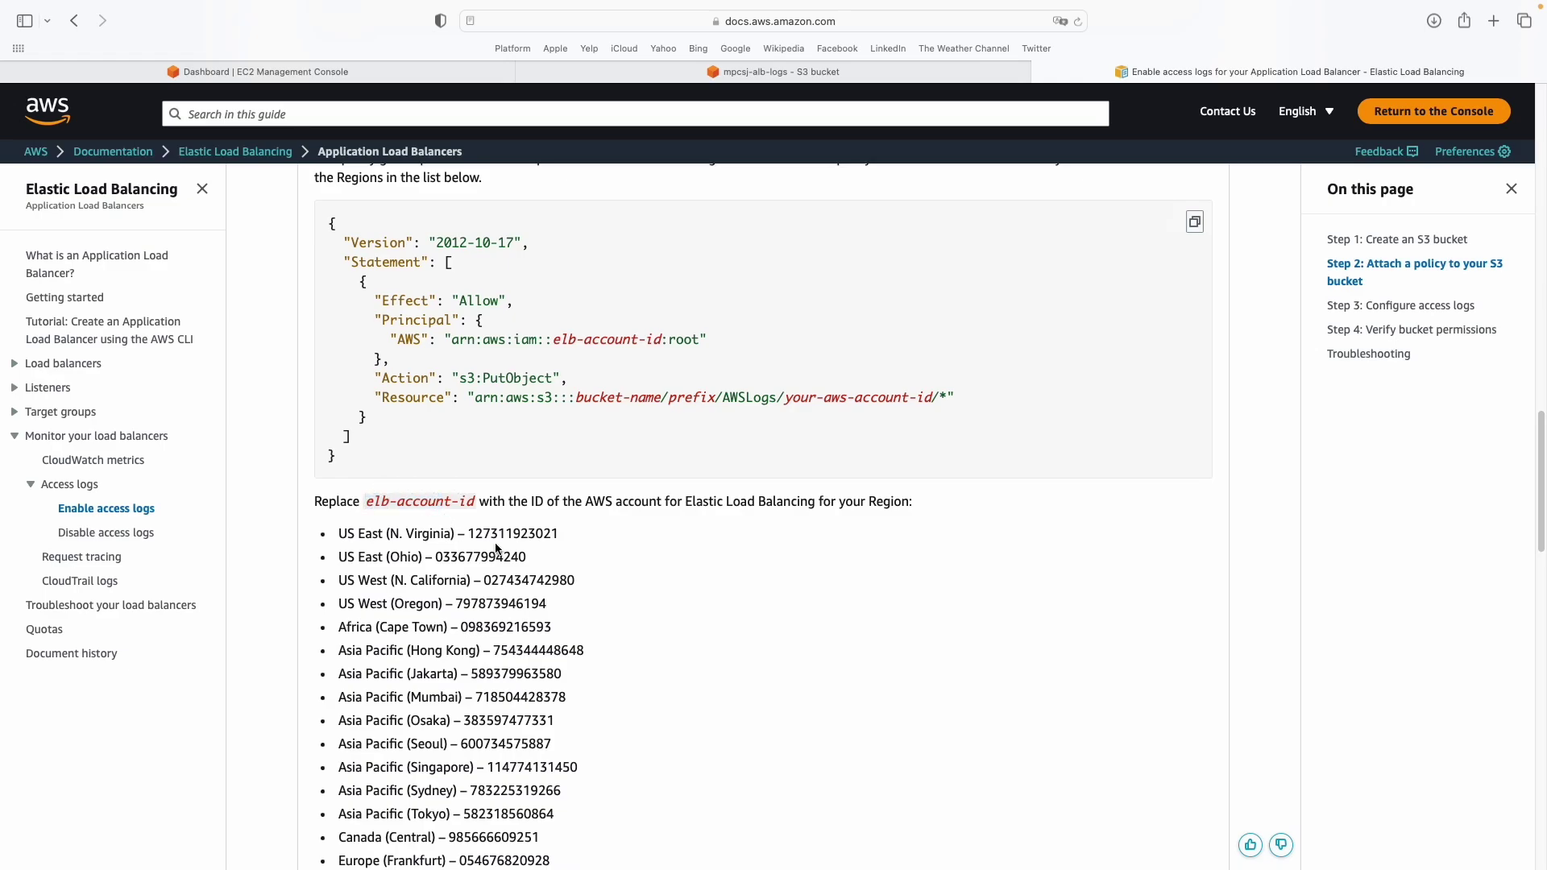
{"action": "left_click", "coordinate": [581, 71]}
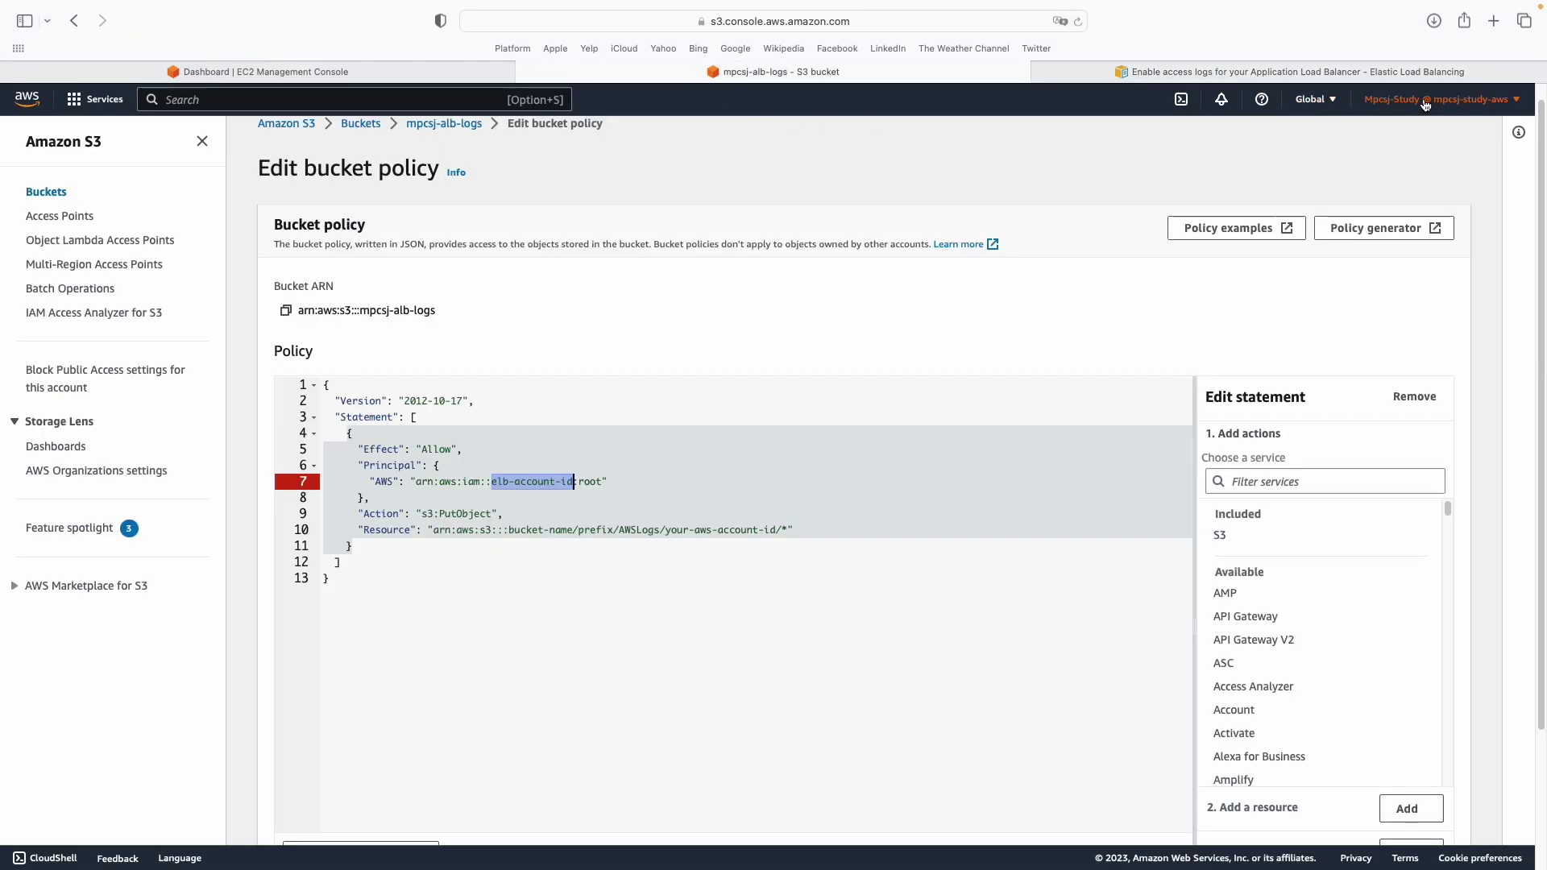
{"action": "left_click", "coordinate": [401, 66]}
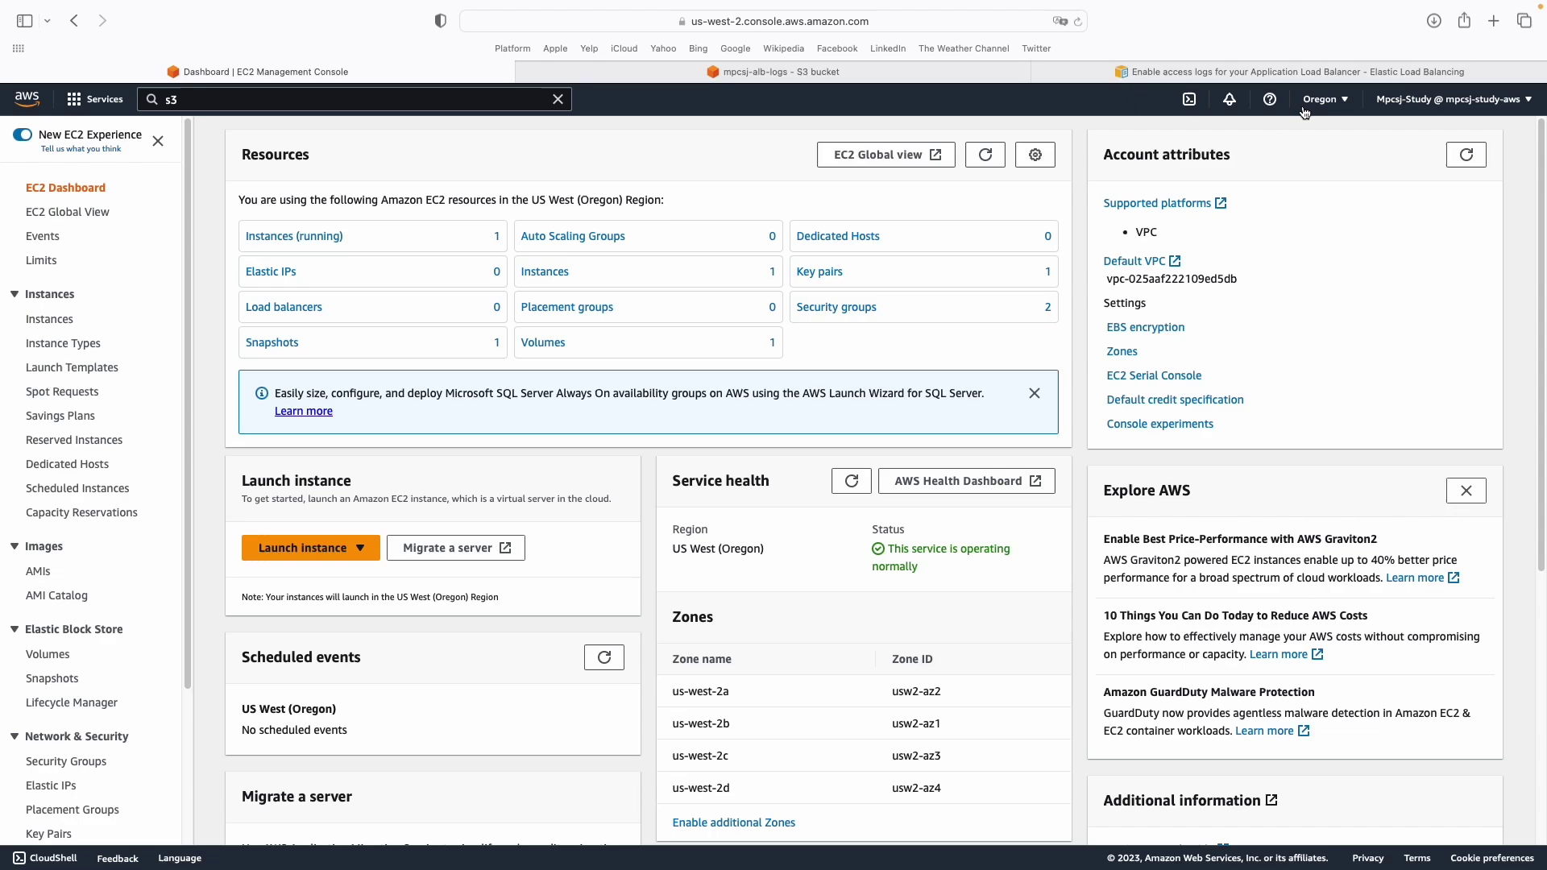
{"action": "left_click", "coordinate": [880, 72]}
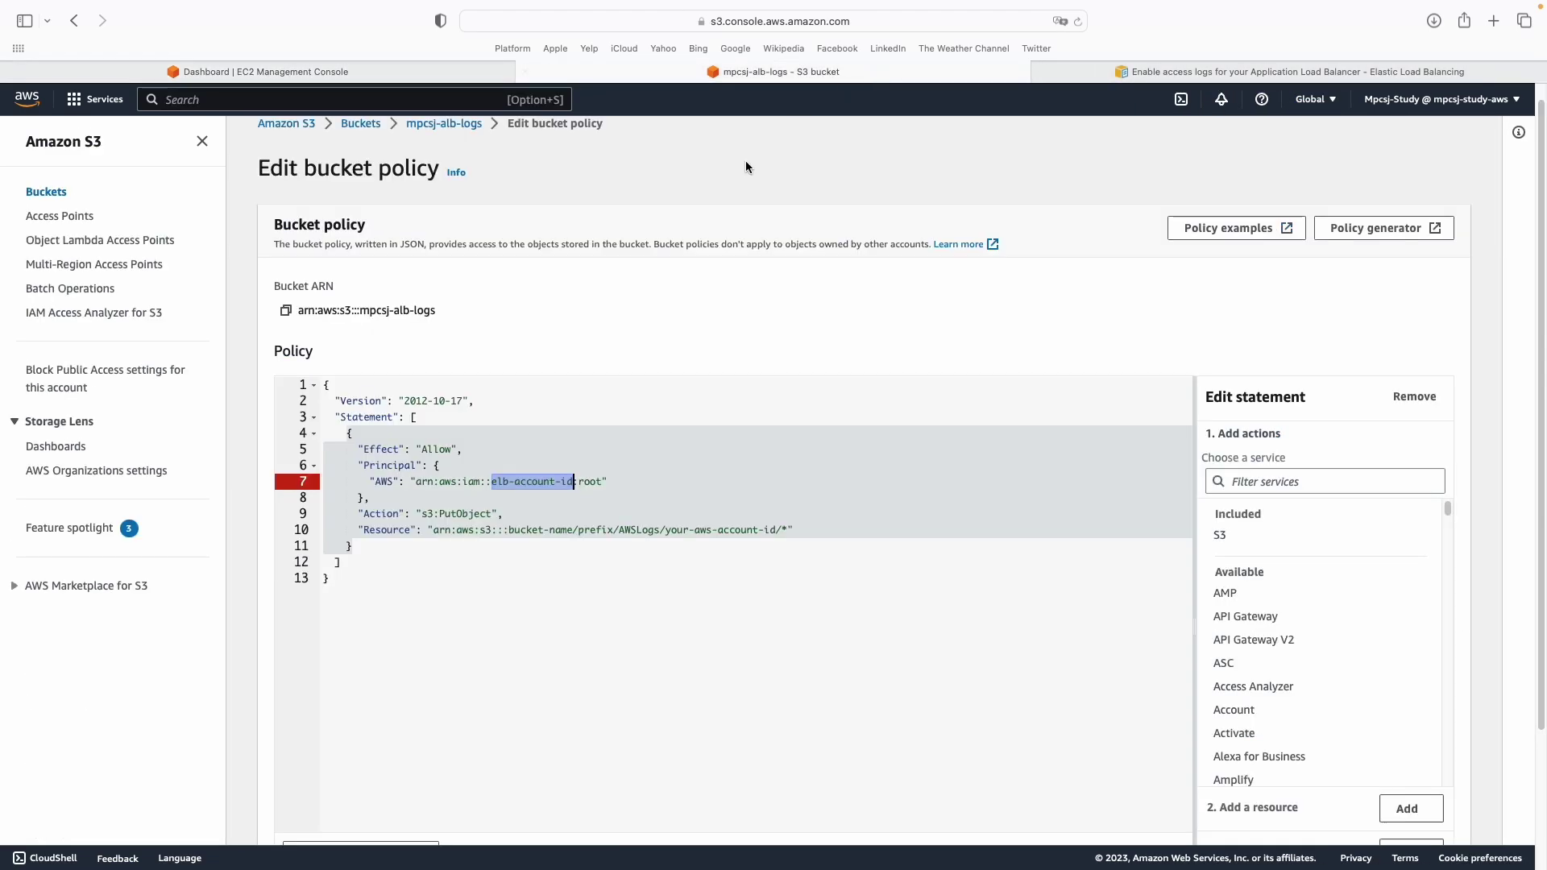
Copy the Elastic Load Balancing account ID listed for US West (Oregon) in the AWS guide.
{"action": "left_click", "coordinate": [1127, 72]}
{"action": "scroll", "coordinate": [537, 446], "scroll_direction": "down", "scroll_amount": 2}
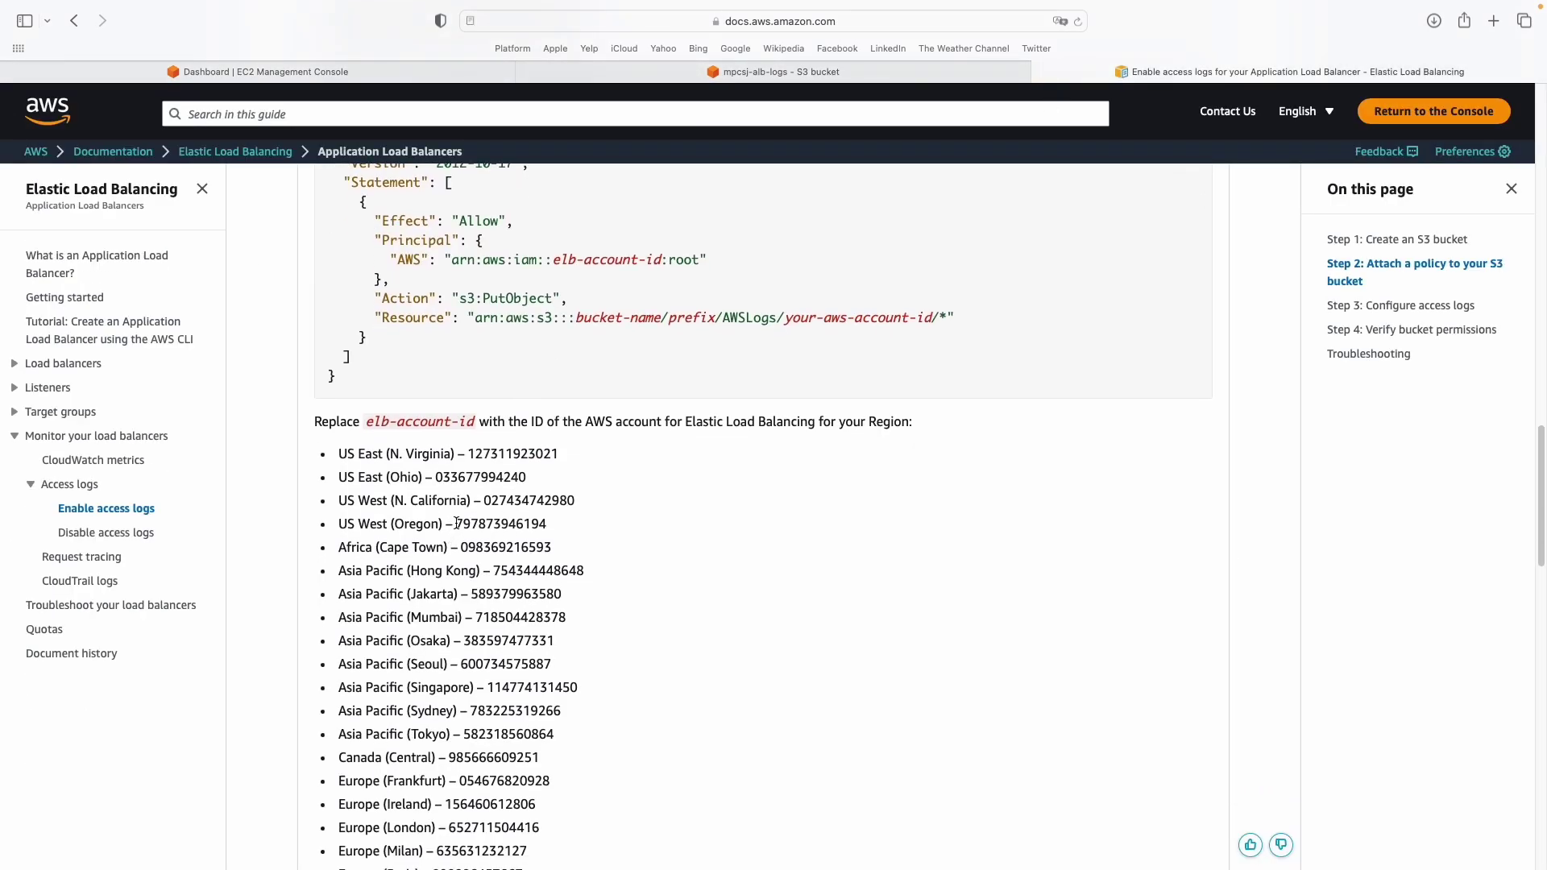
{"action": "left_click_drag", "start_coordinate": [456, 524], "coordinate": [556, 527]}
{"action": "right_click", "coordinate": [539, 528]}
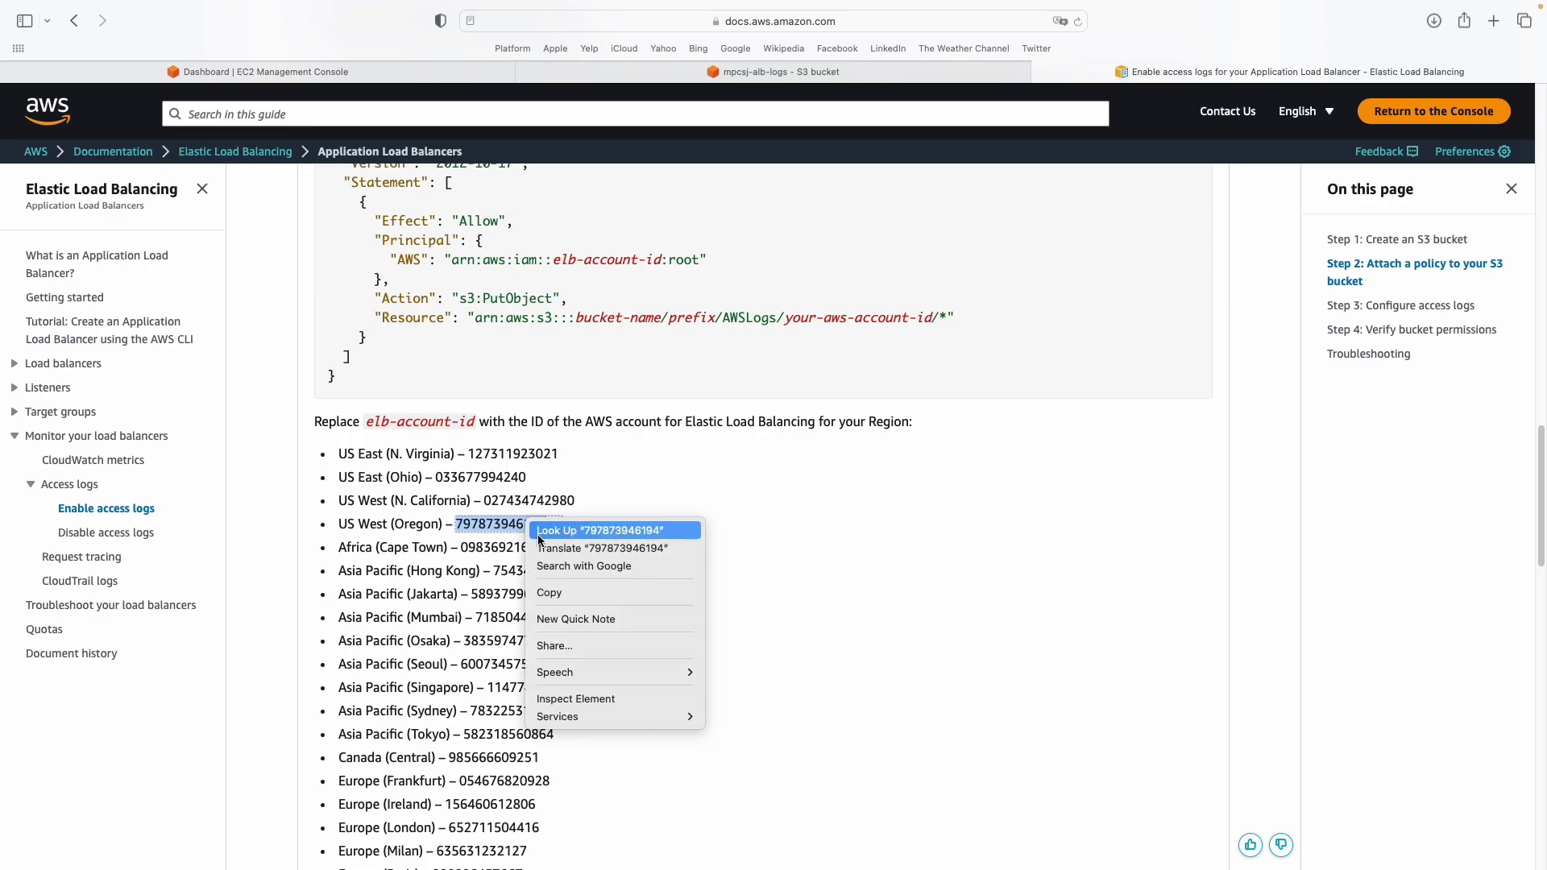
{"action": "left_click", "coordinate": [546, 593]}
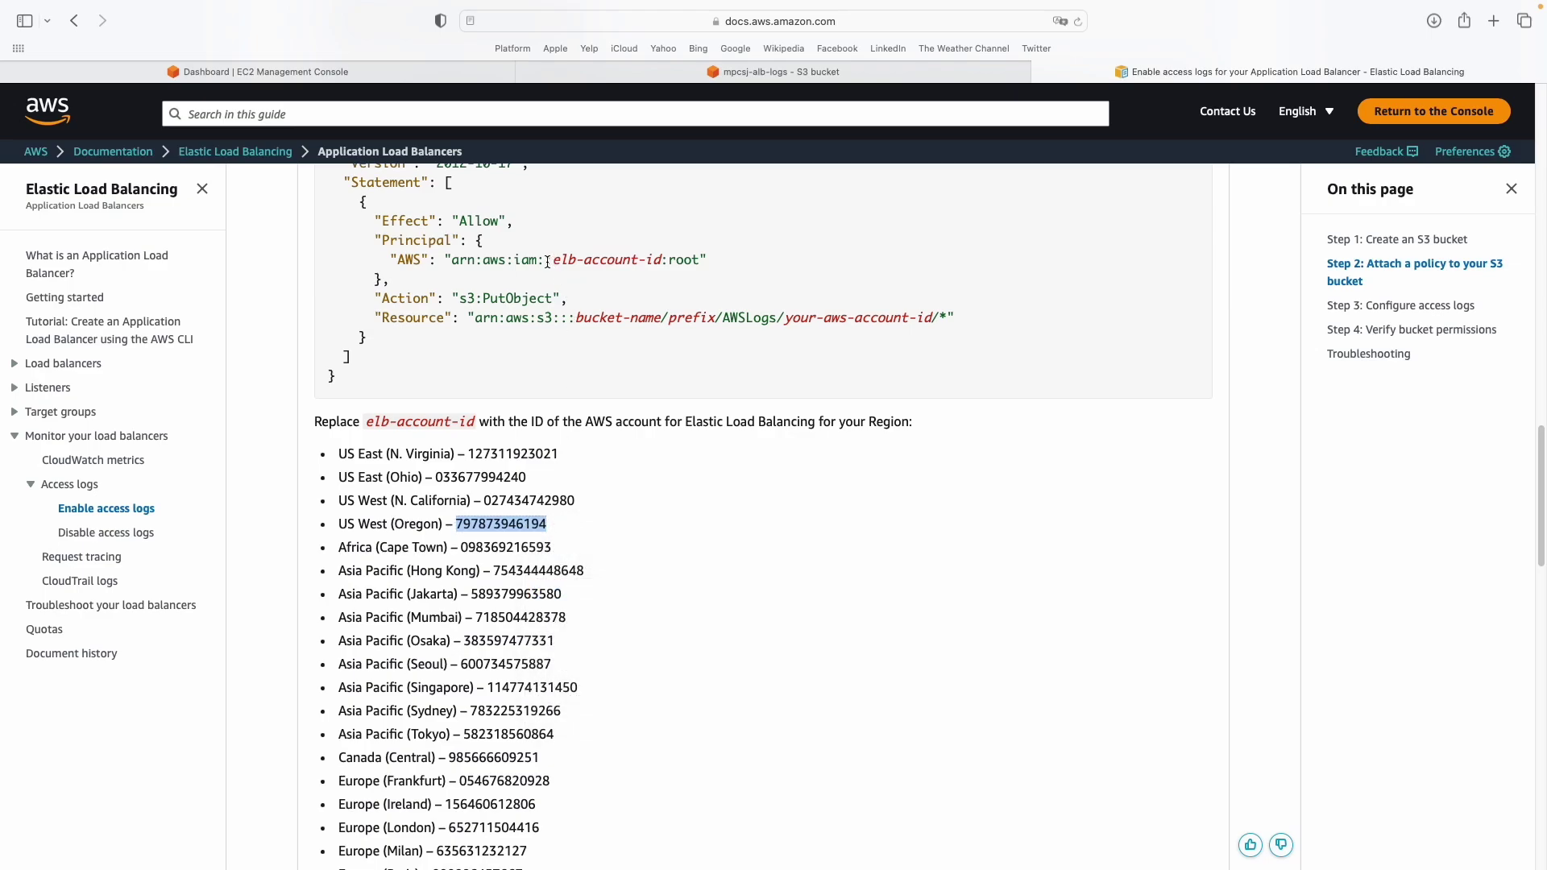
Replace the elb-account-id placeholder in the bucket policy's principal ARN with the copied load balancing account ID.
{"action": "left_click_drag", "start_coordinate": [553, 260], "coordinate": [655, 262]}
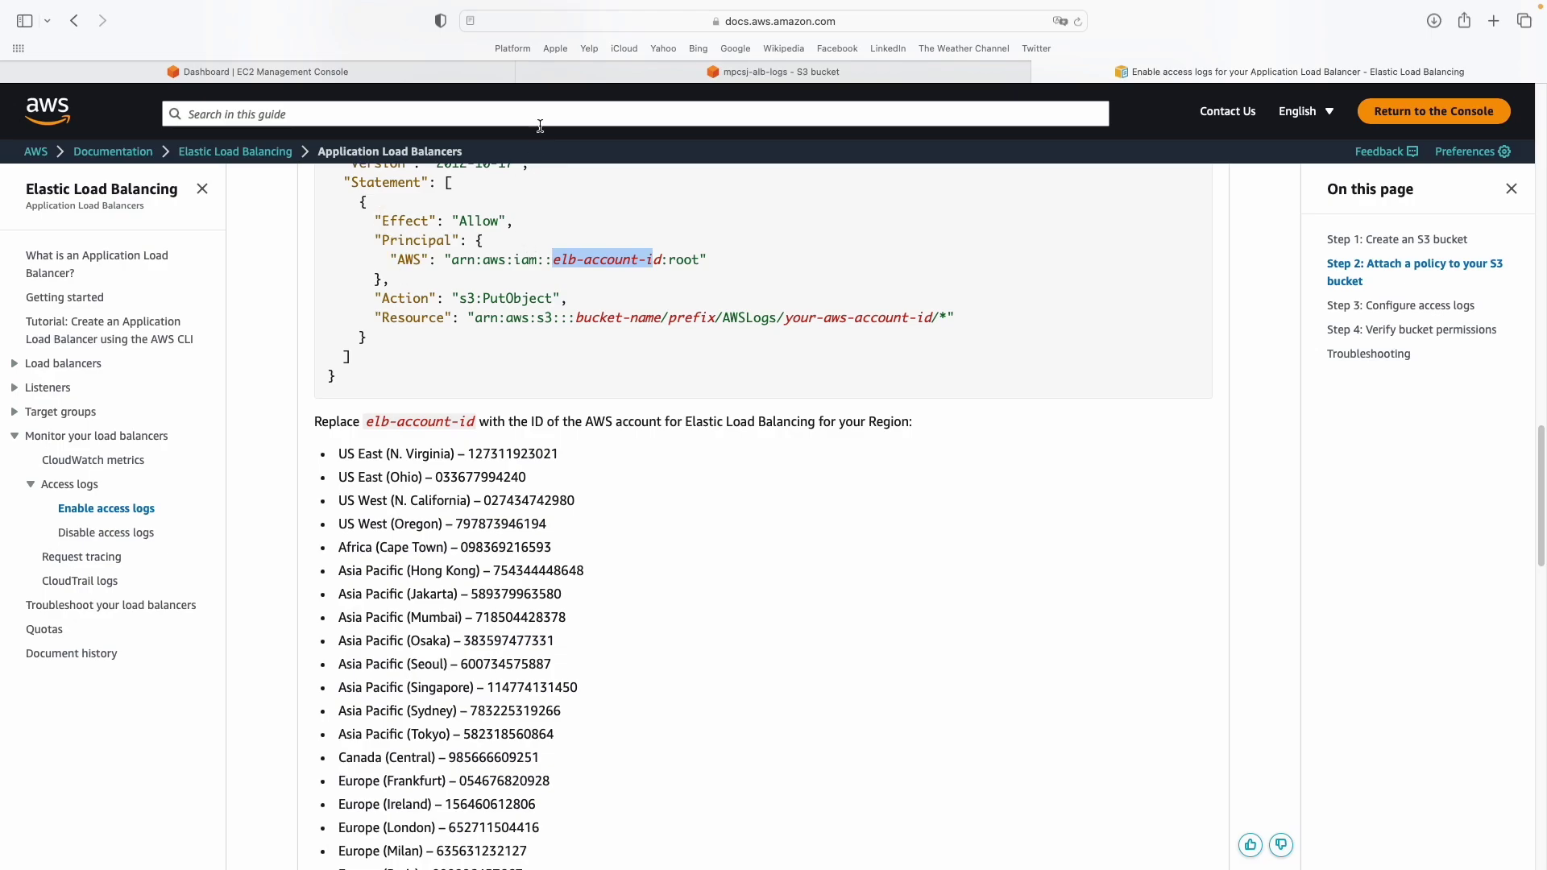
{"action": "left_click", "coordinate": [627, 66]}
{"action": "left_click", "coordinate": [488, 481]}
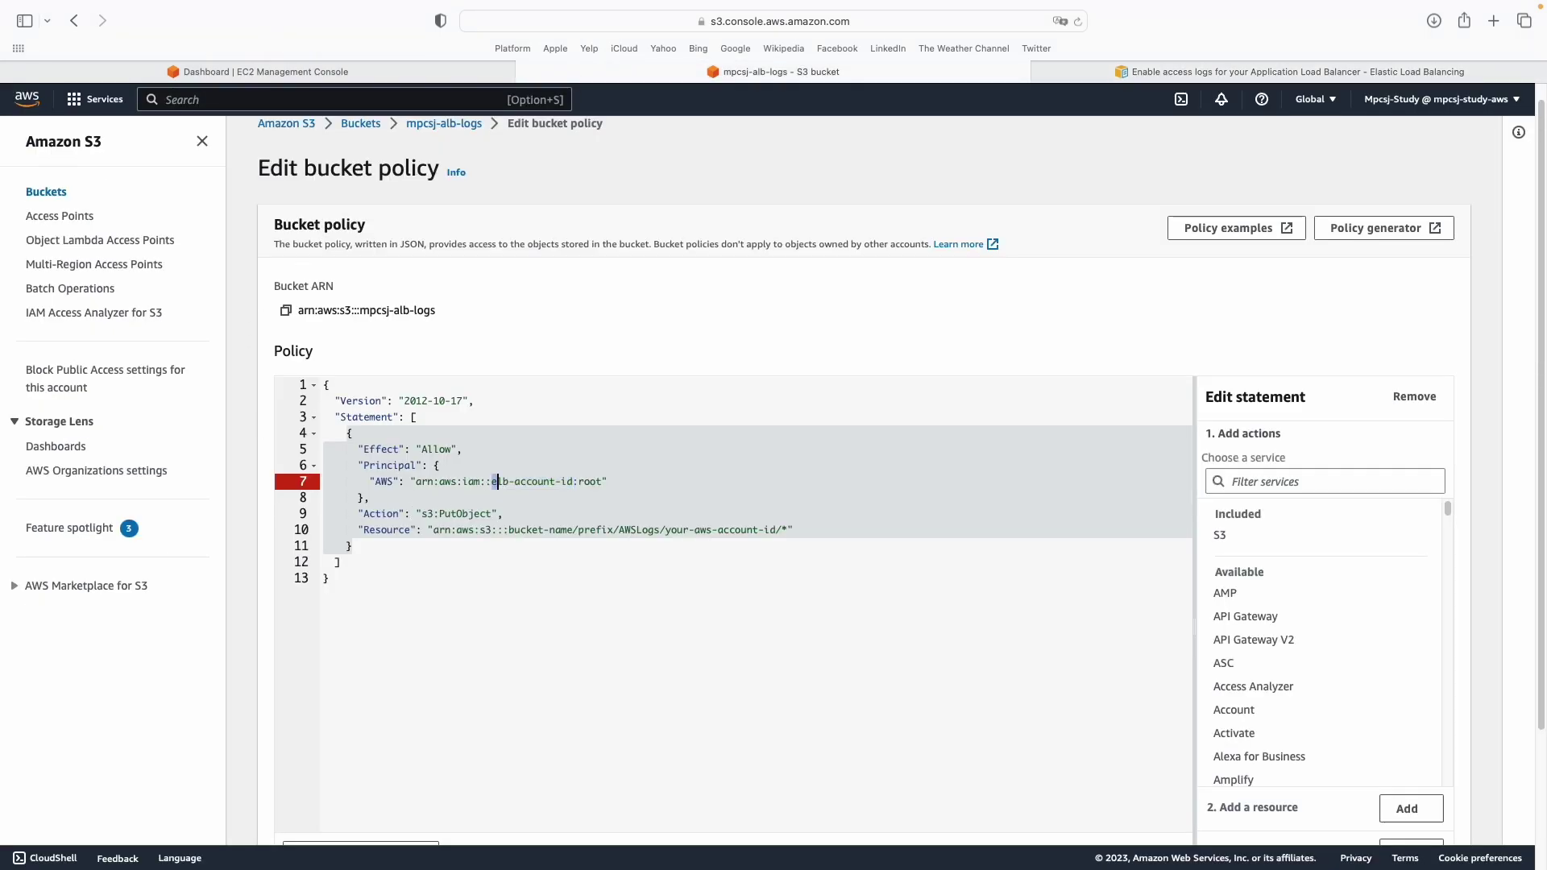
{"action": "left_click_drag", "start_coordinate": [494, 481], "coordinate": [574, 481]}
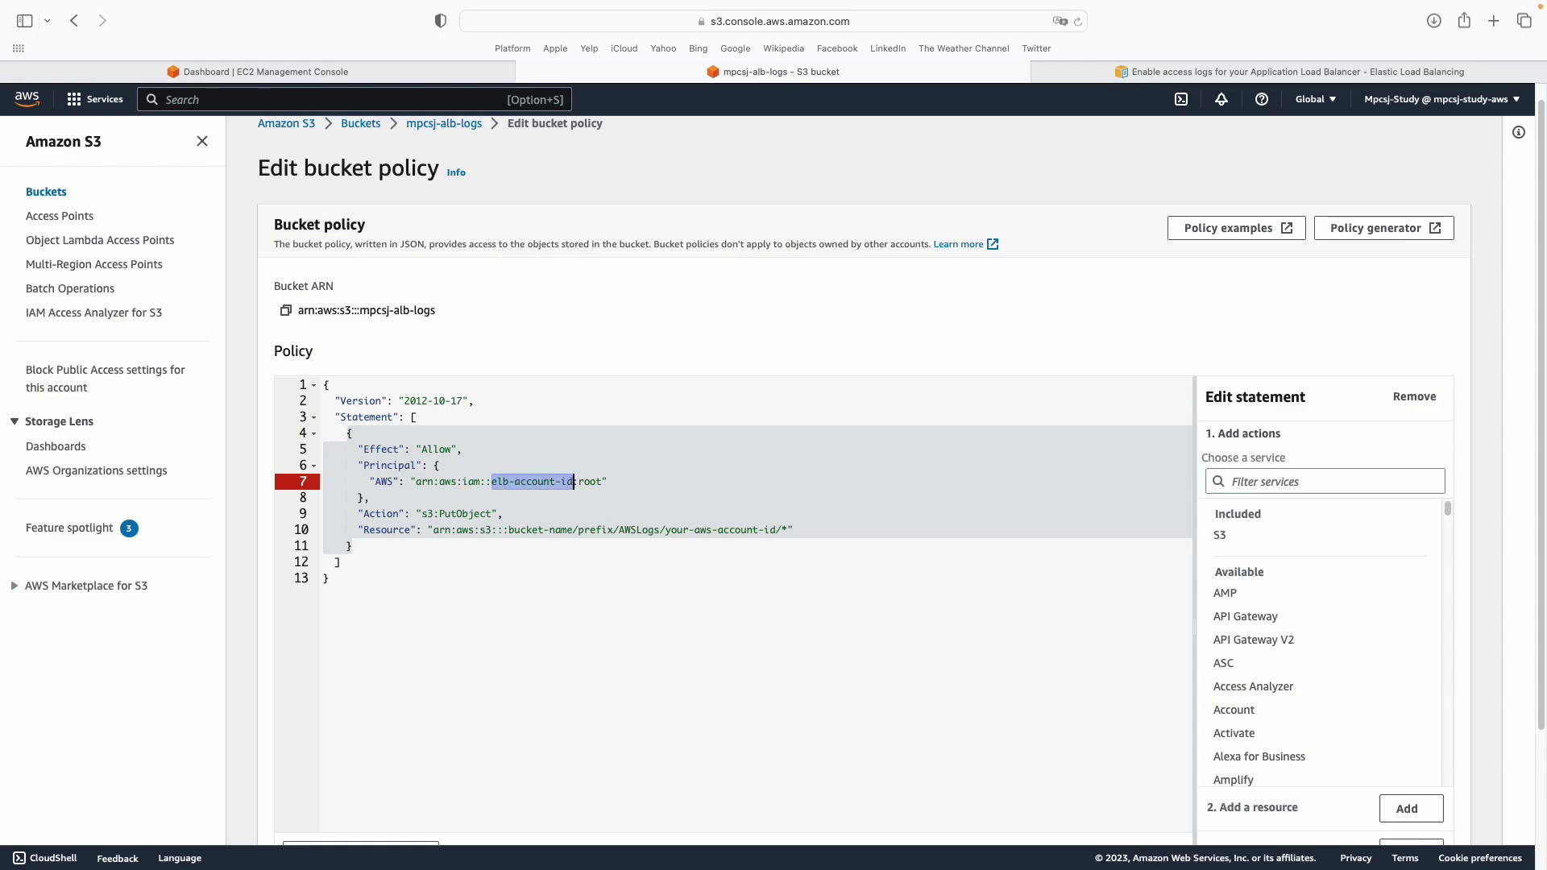
{"action": "key", "text": "super+v"}
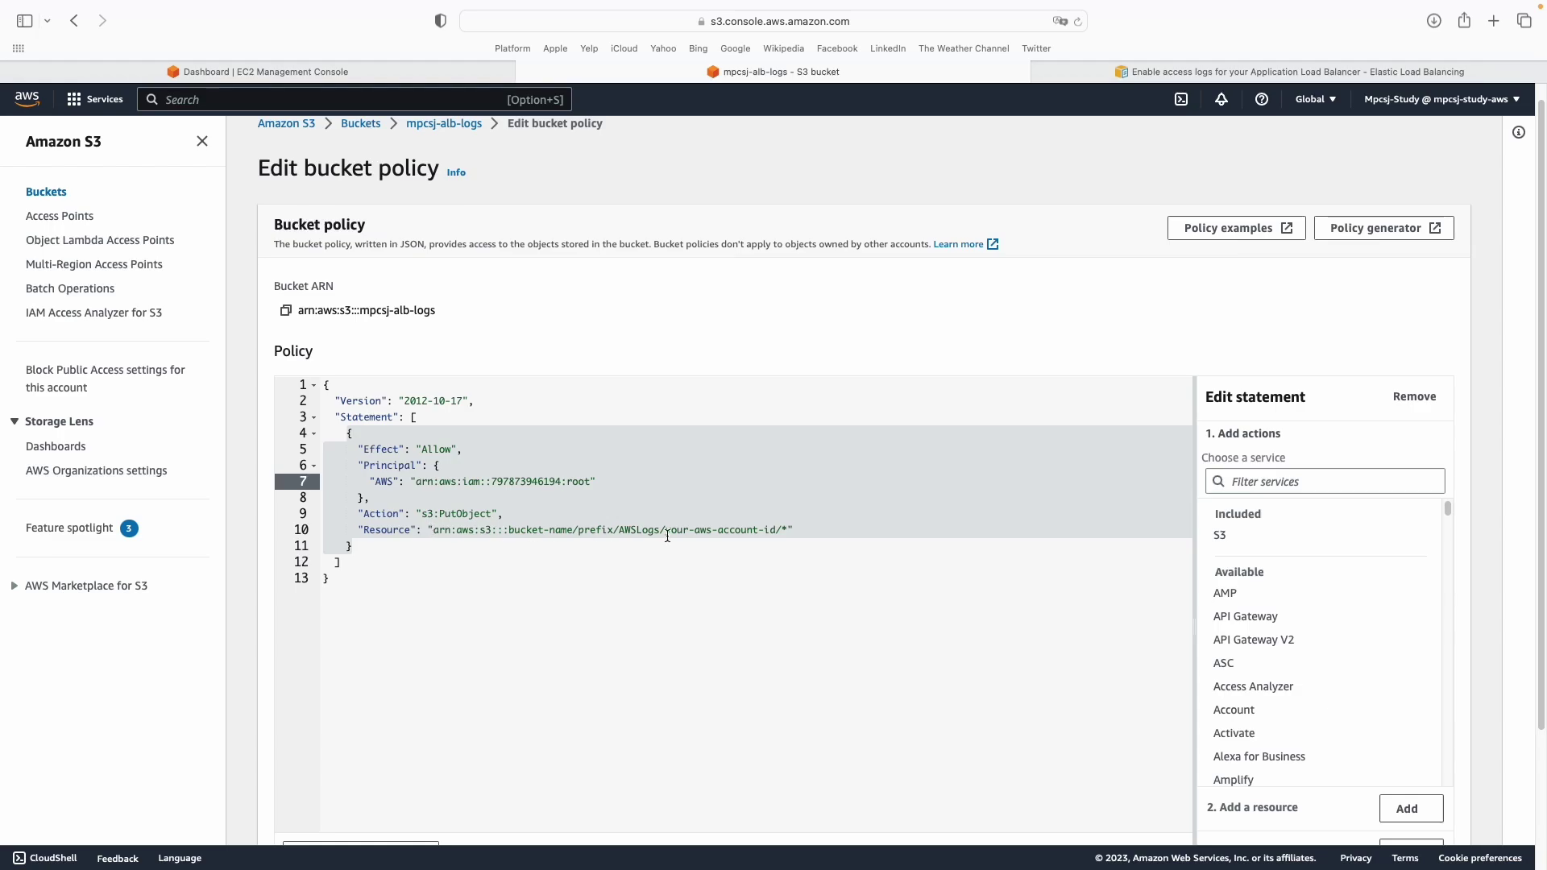
In the policy's Resource ARN, replace bucket-name with mpcsj-alb-logs and prefix with albAppLogs.
{"action": "left_click_drag", "start_coordinate": [359, 311], "coordinate": [489, 315]}
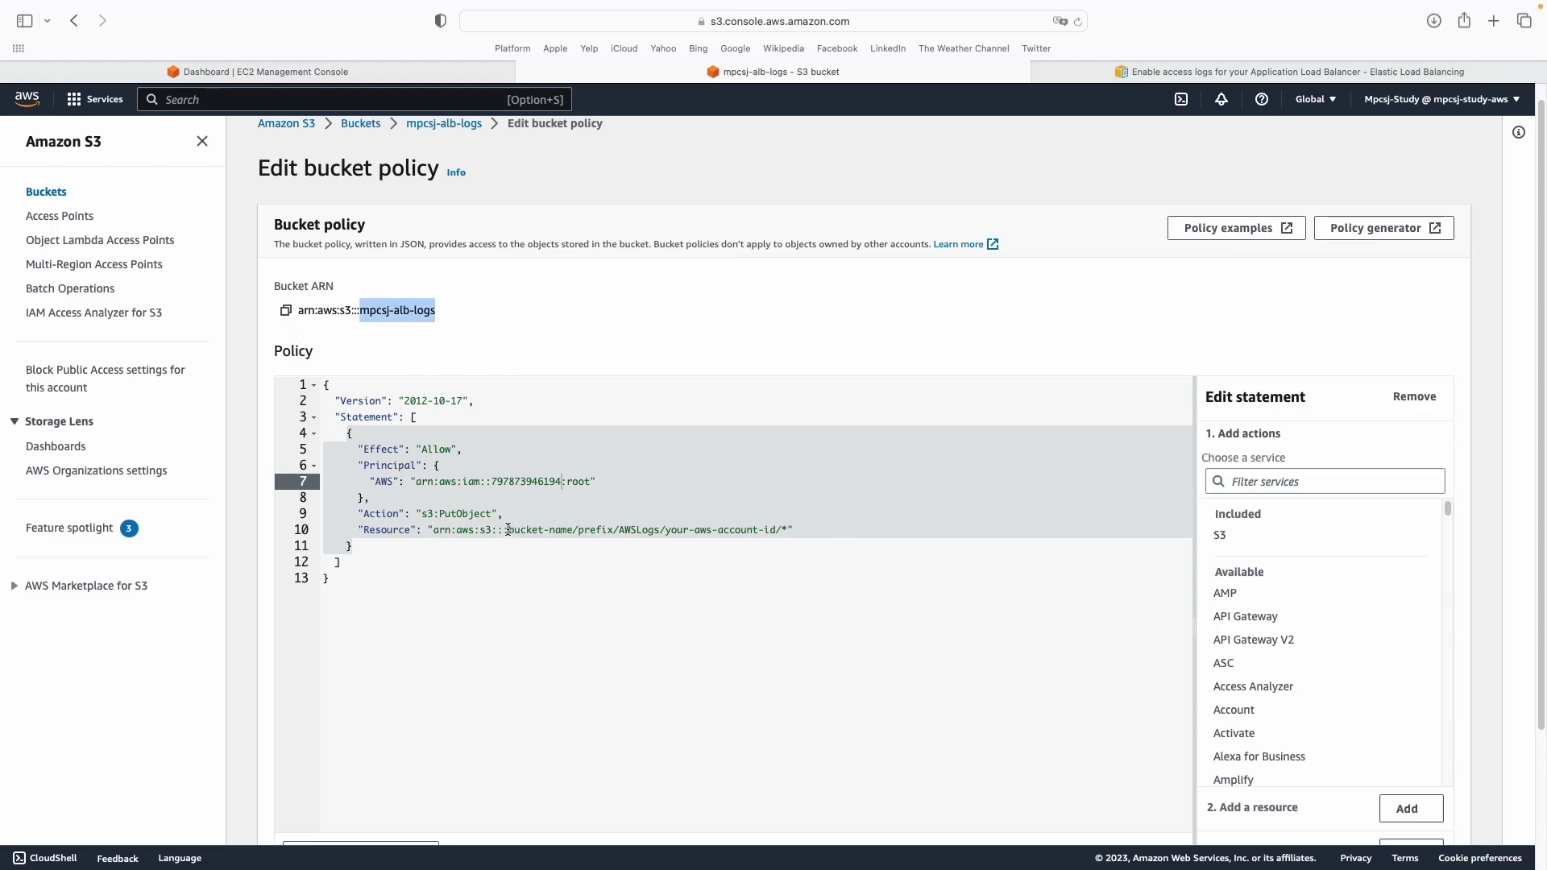
{"action": "left_click_drag", "start_coordinate": [508, 531], "coordinate": [573, 531]}
{"action": "key", "text": "super+v"}
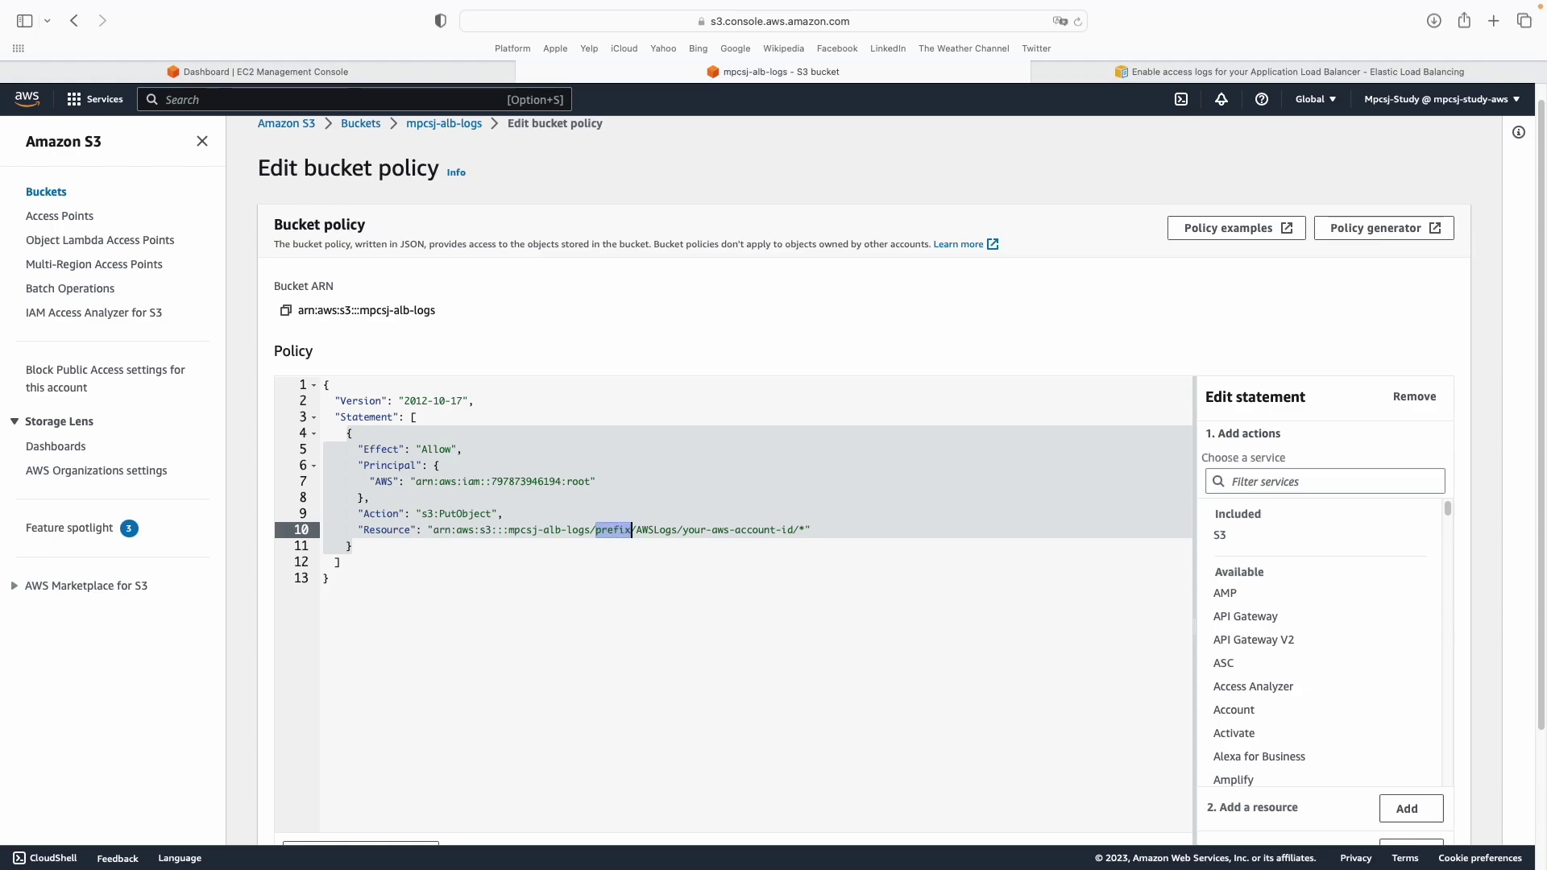
{"action": "type", "text": "albAppL"}
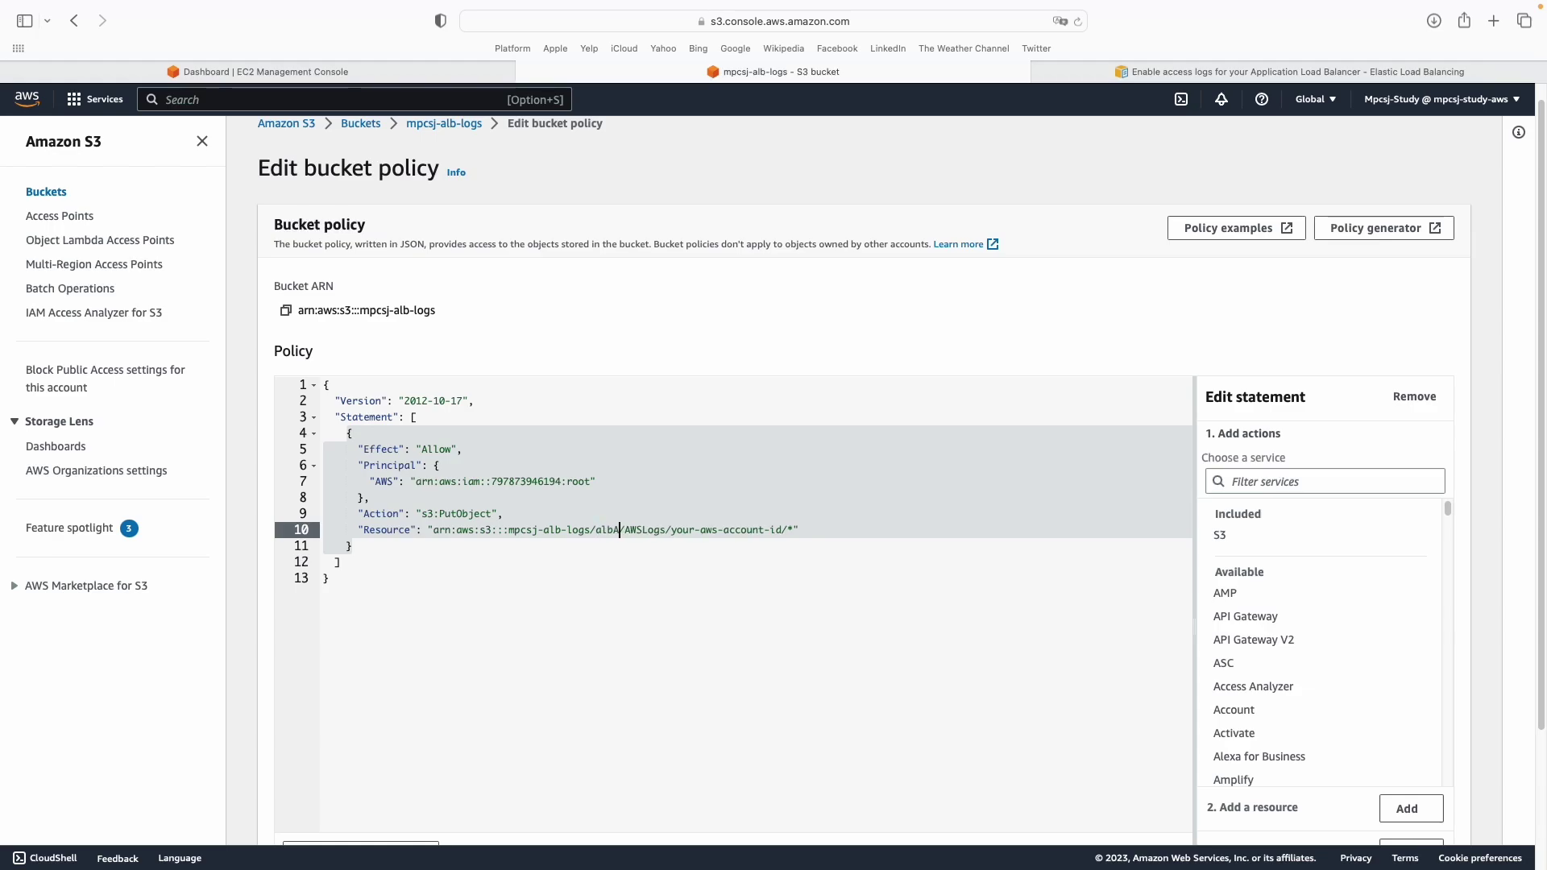
{"action": "type", "text": "ogs"}
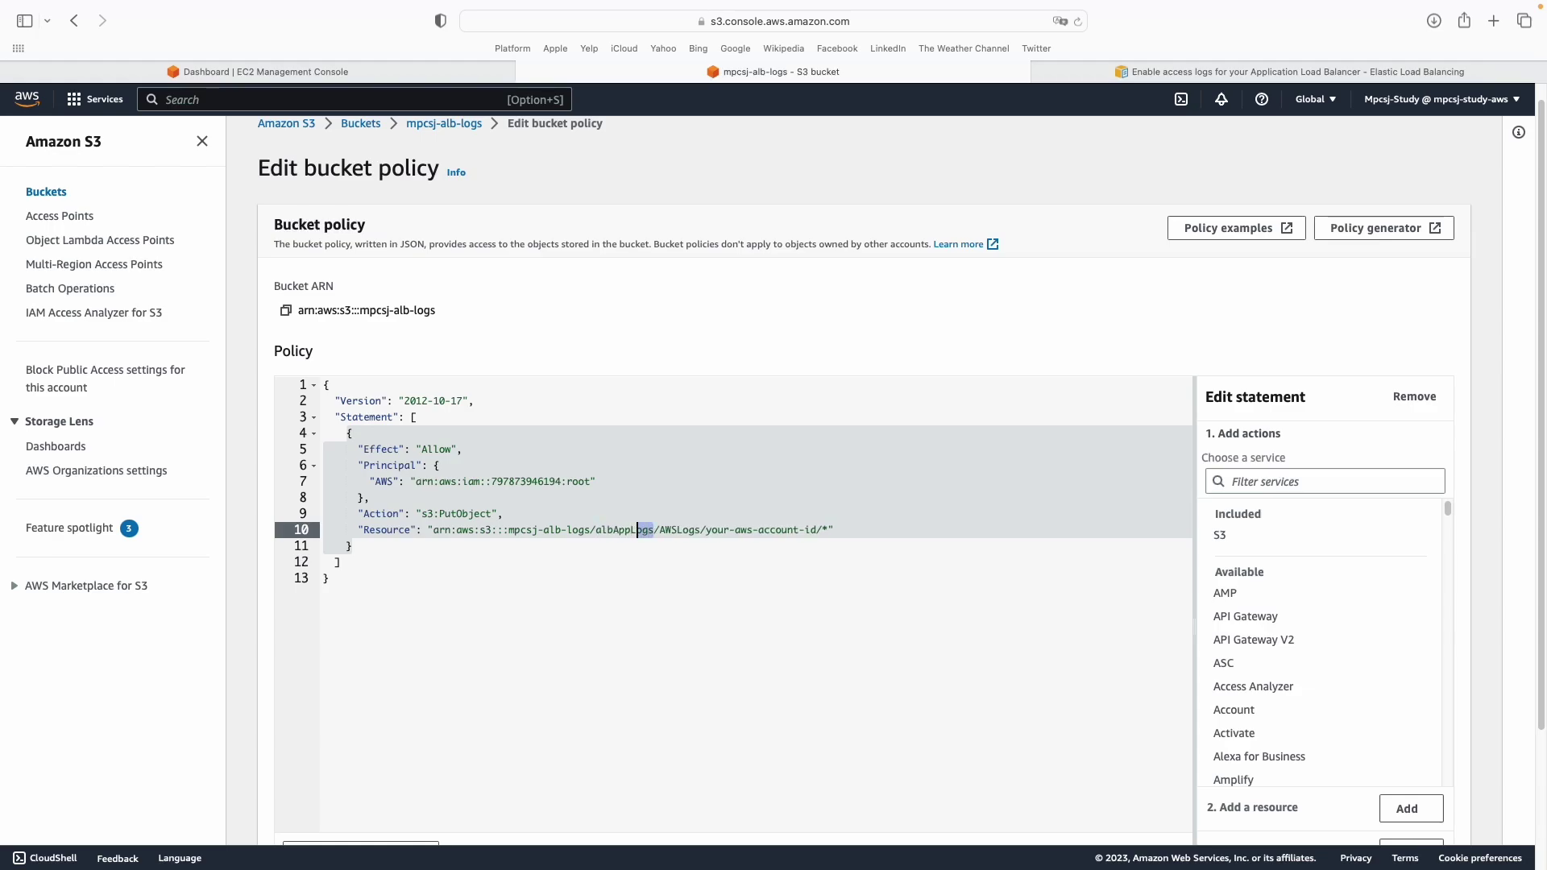
{"action": "key", "text": "shift+Left"}
{"action": "key", "text": "shift+Left"}
{"action": "key", "text": "shift+Left"}
{"action": "key", "text": "shift+Left"}
{"action": "key", "text": "shift+Left"}
{"action": "key", "text": "shift+Left"}
Copy the signed-in AWS account's ID and paste it over the your-aws-account-id placeholder in the Resource ARN.
{"action": "left_click_drag", "start_coordinate": [706, 529], "coordinate": [818, 532]}
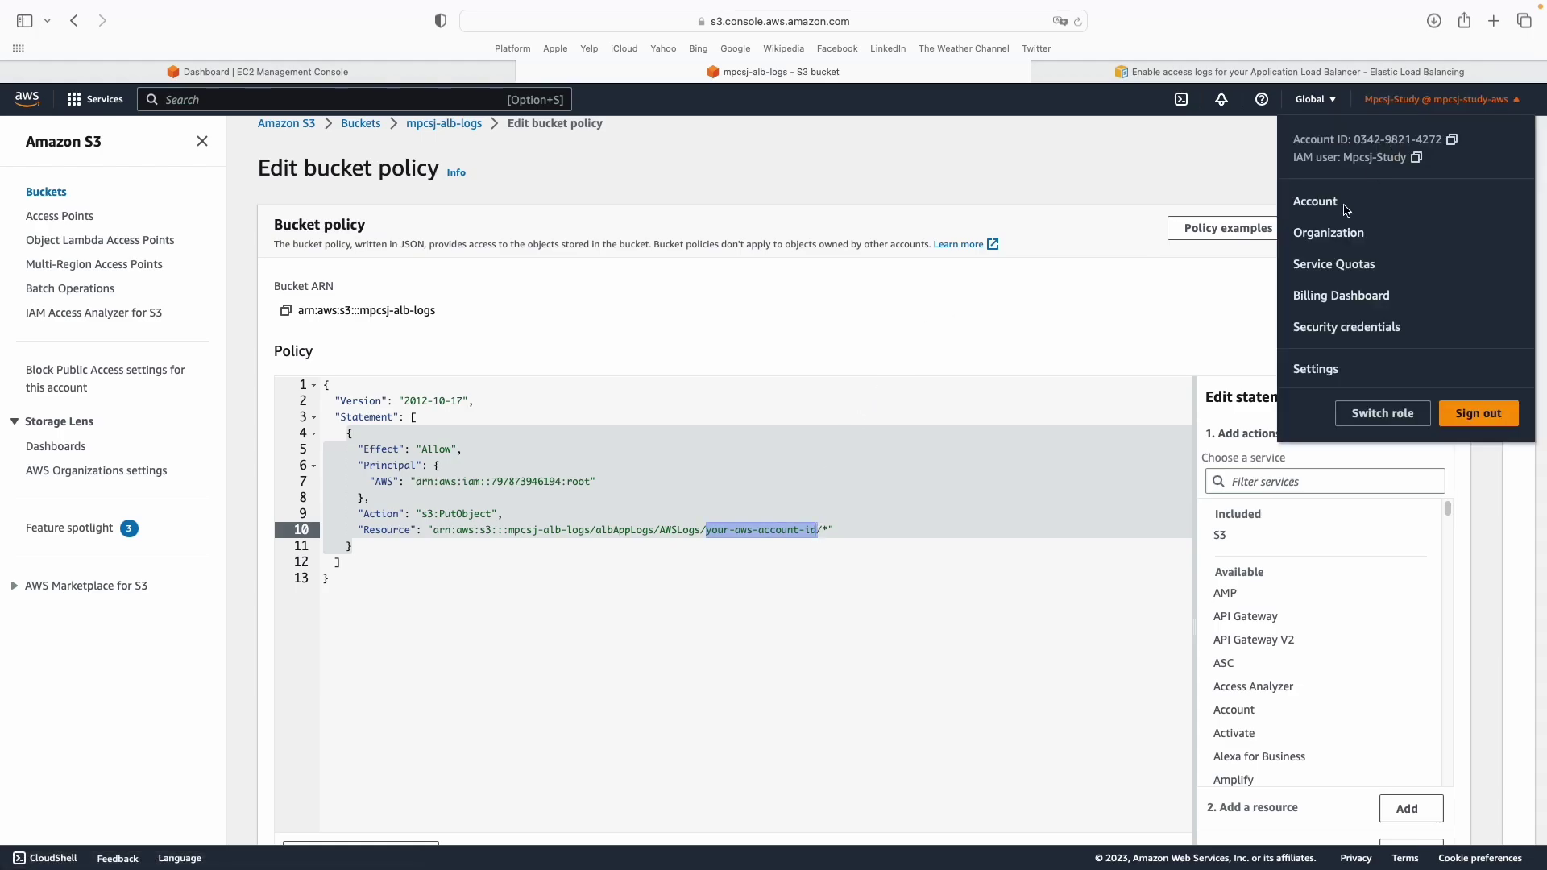
{"action": "left_click", "coordinate": [1449, 99]}
{"action": "left_click", "coordinate": [1454, 141]}
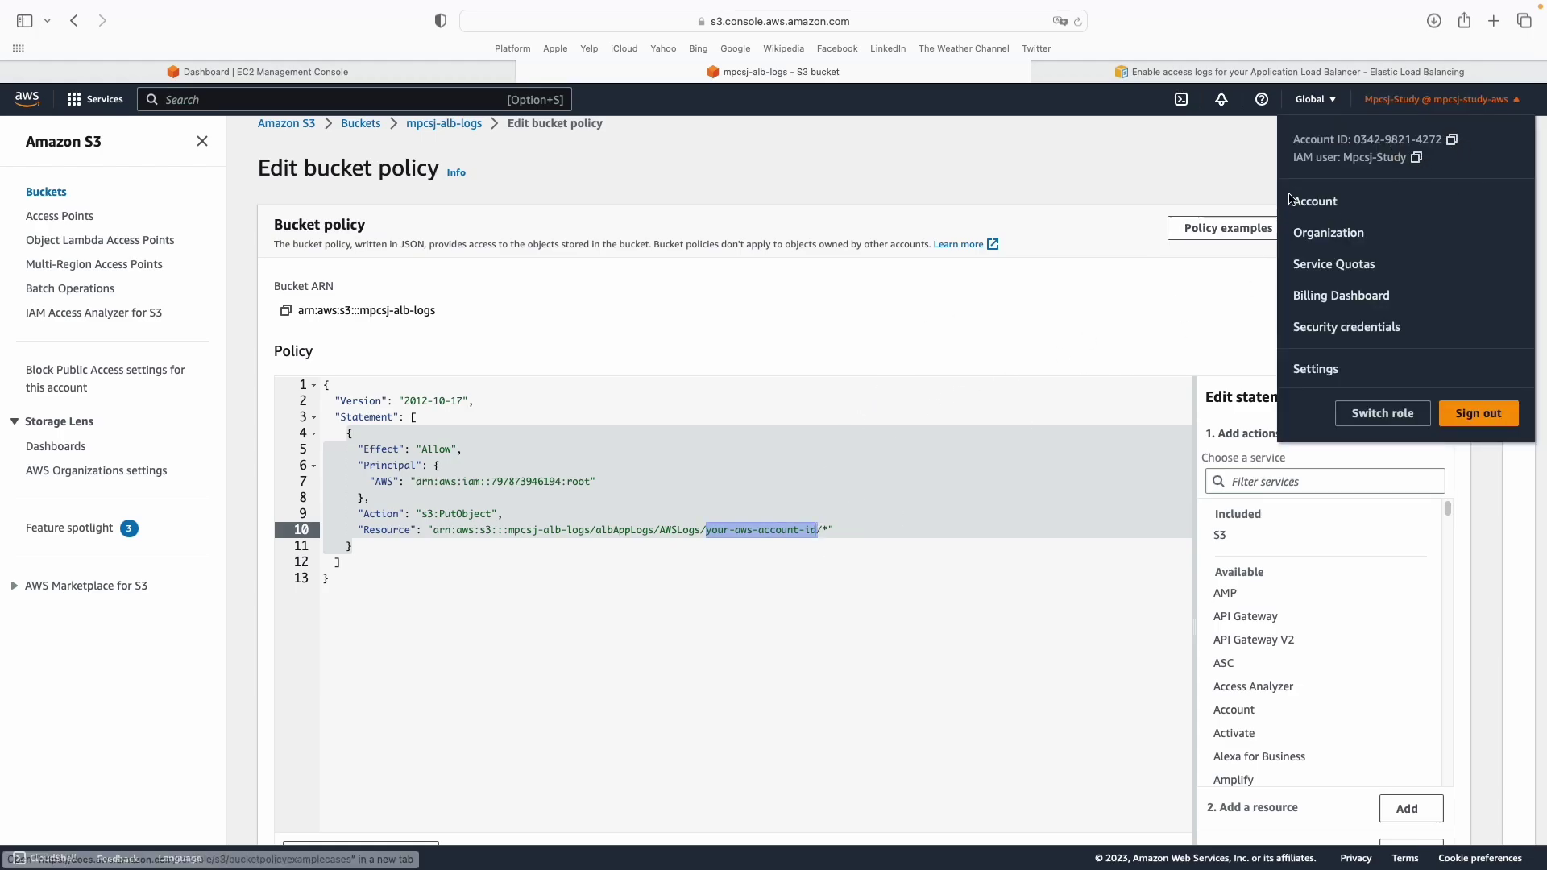
{"action": "left_click_drag", "start_coordinate": [708, 529], "coordinate": [817, 531]}
{"action": "key", "text": "super+v"}
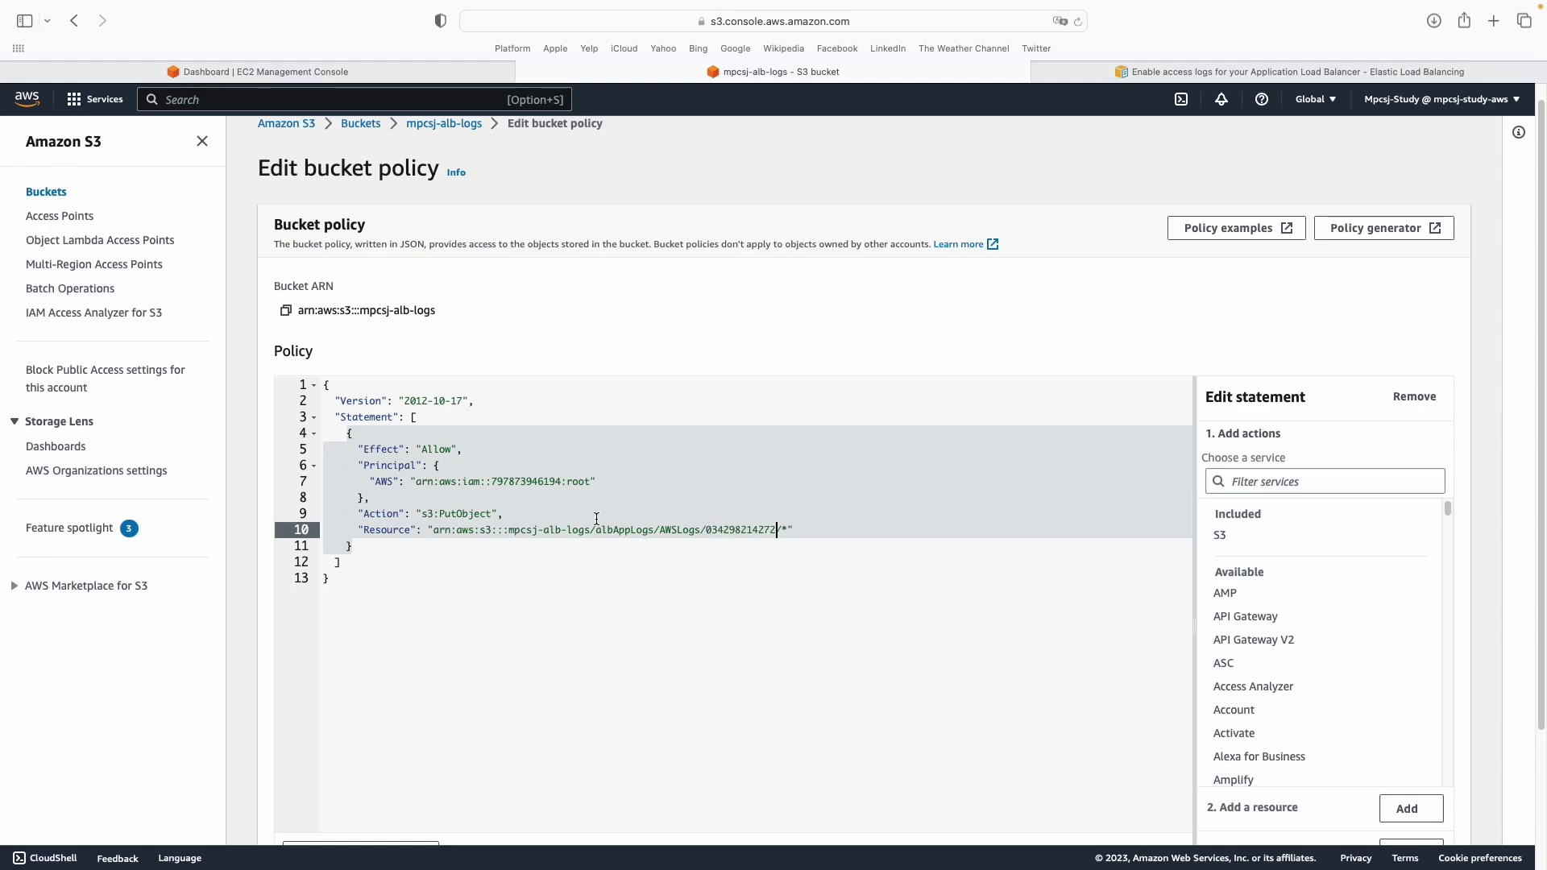
Save the bucket policy changes and review the albAppLogs prefix in the saved policy.
{"action": "key", "text": "Up"}
{"action": "key", "text": "Up"}
{"action": "scroll", "coordinate": [267, 420], "scroll_direction": "up", "scroll_amount": 1}
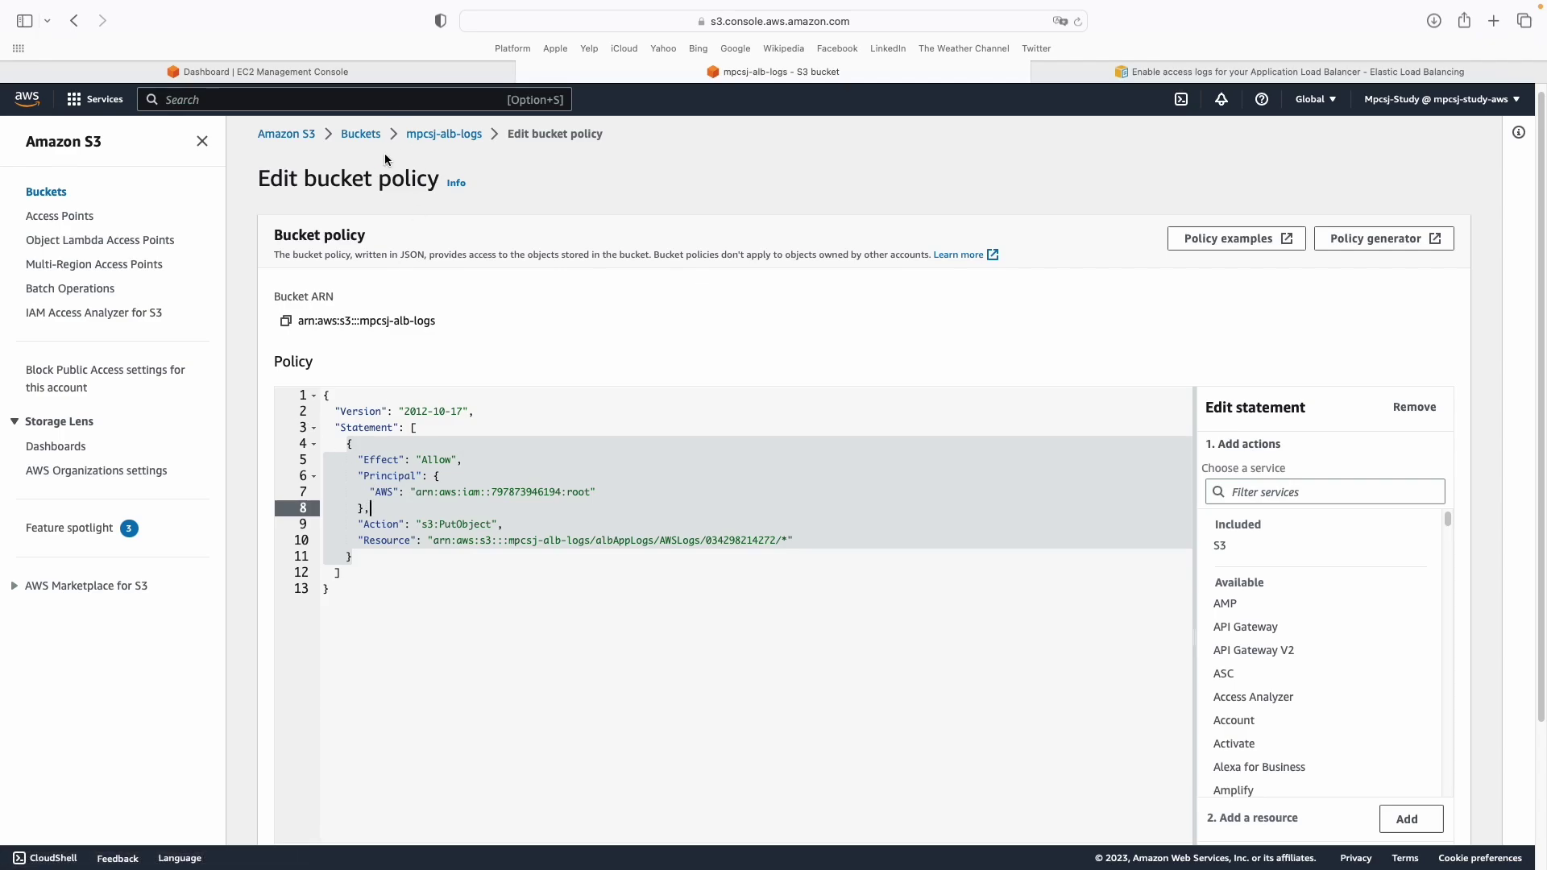
{"action": "scroll", "coordinate": [685, 524], "scroll_direction": "down", "scroll_amount": 5}
{"action": "left_click", "coordinate": [1406, 816]}
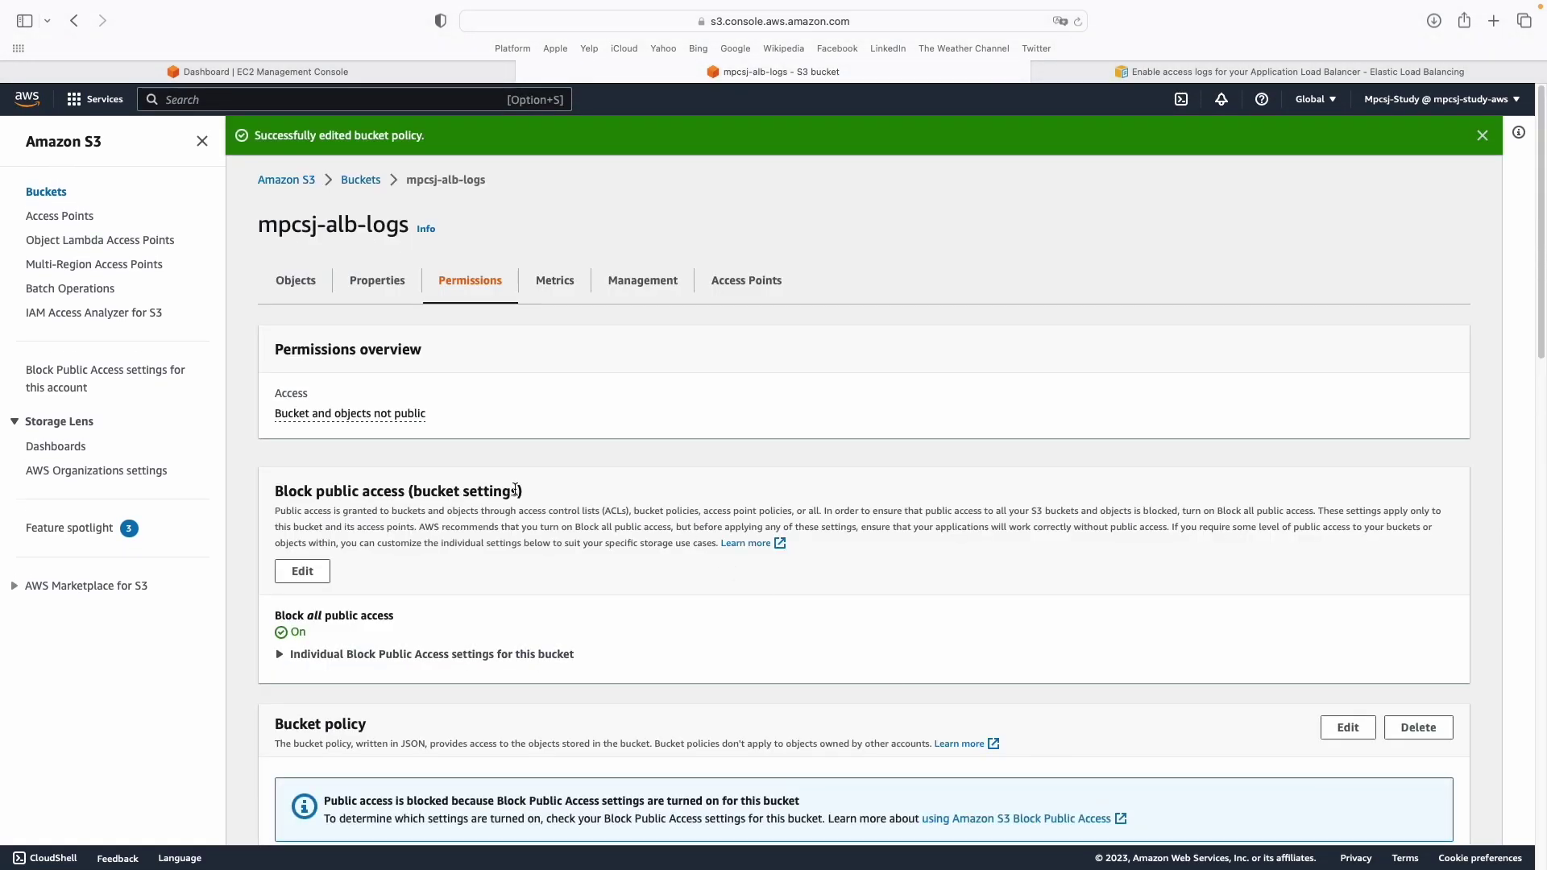
{"action": "scroll", "coordinate": [516, 489], "scroll_direction": "down", "scroll_amount": 6}
{"action": "left_click", "coordinate": [513, 529]}
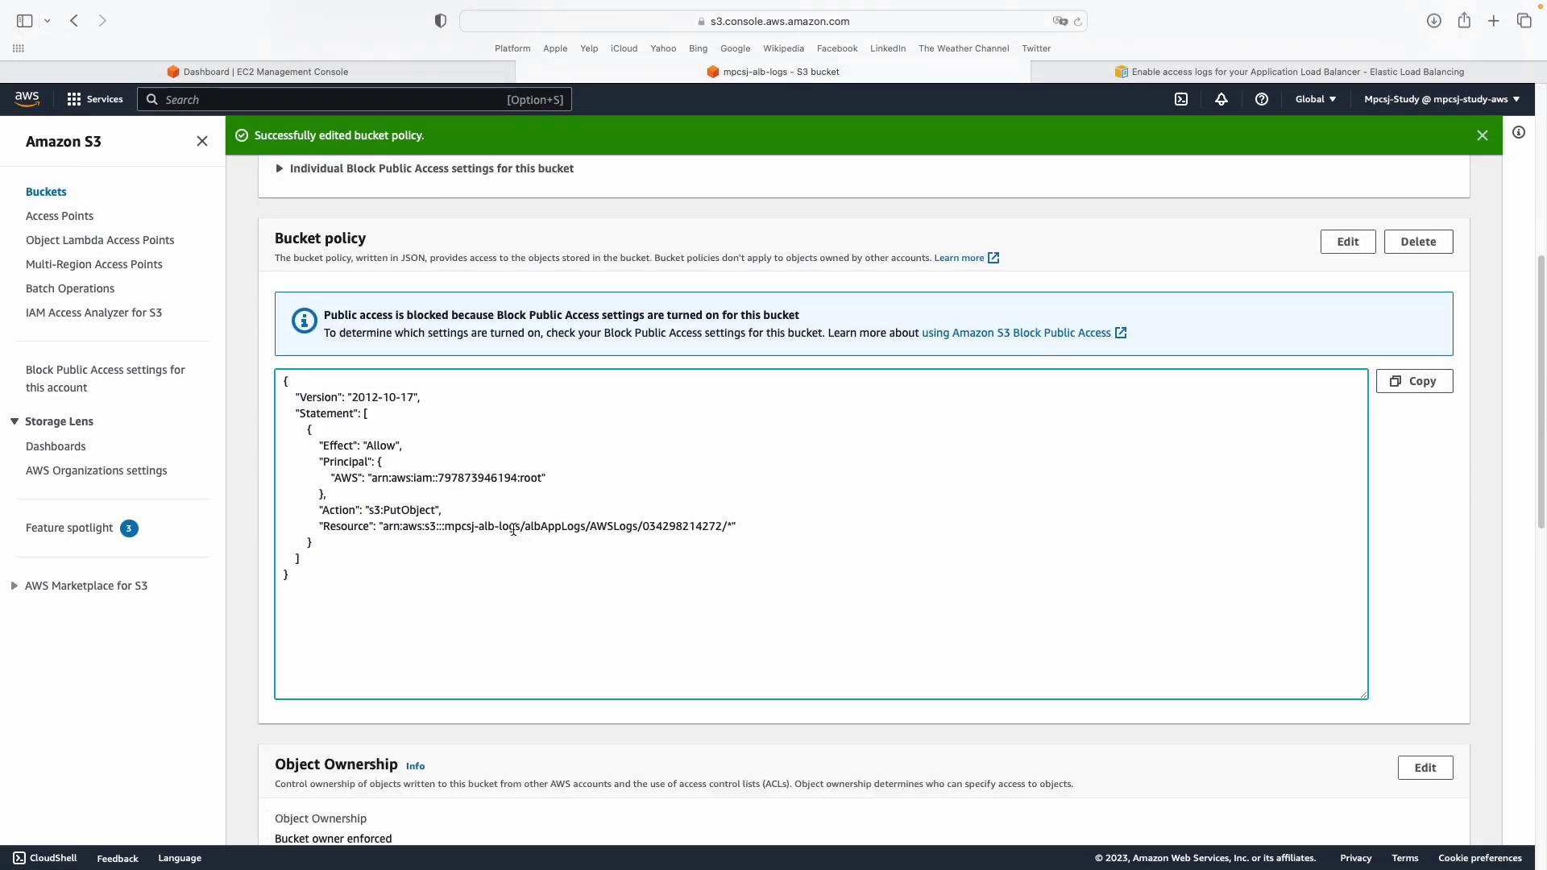
{"action": "left_click_drag", "start_coordinate": [525, 525], "coordinate": [587, 525]}
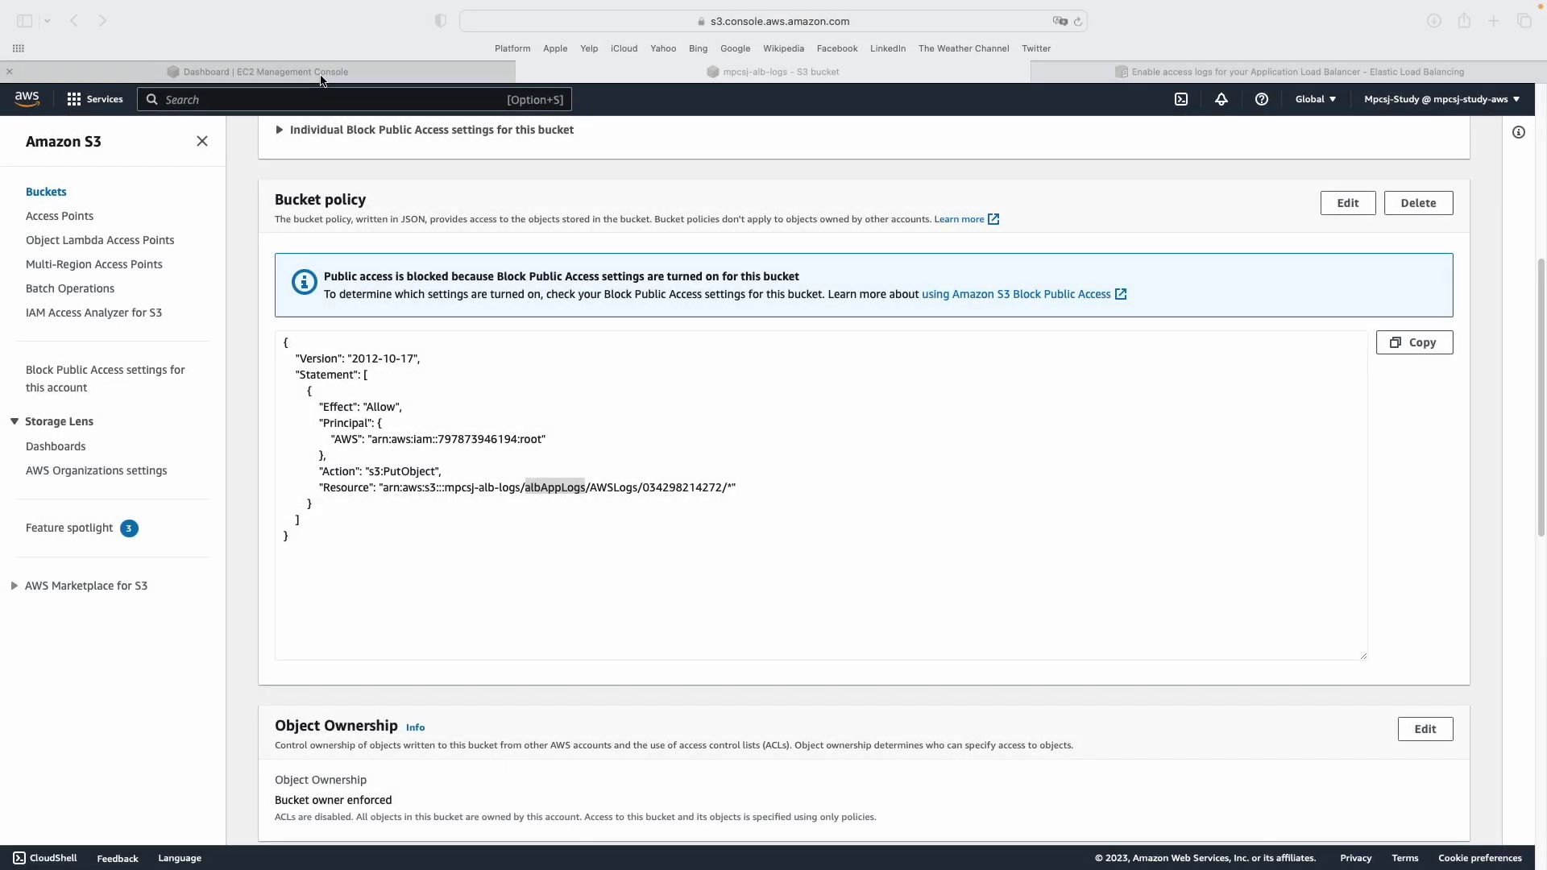
Switch to the EC2 console and open the attributes of the AlbWithLogsTest load balancer for editing.
{"action": "left_click", "coordinate": [253, 72]}
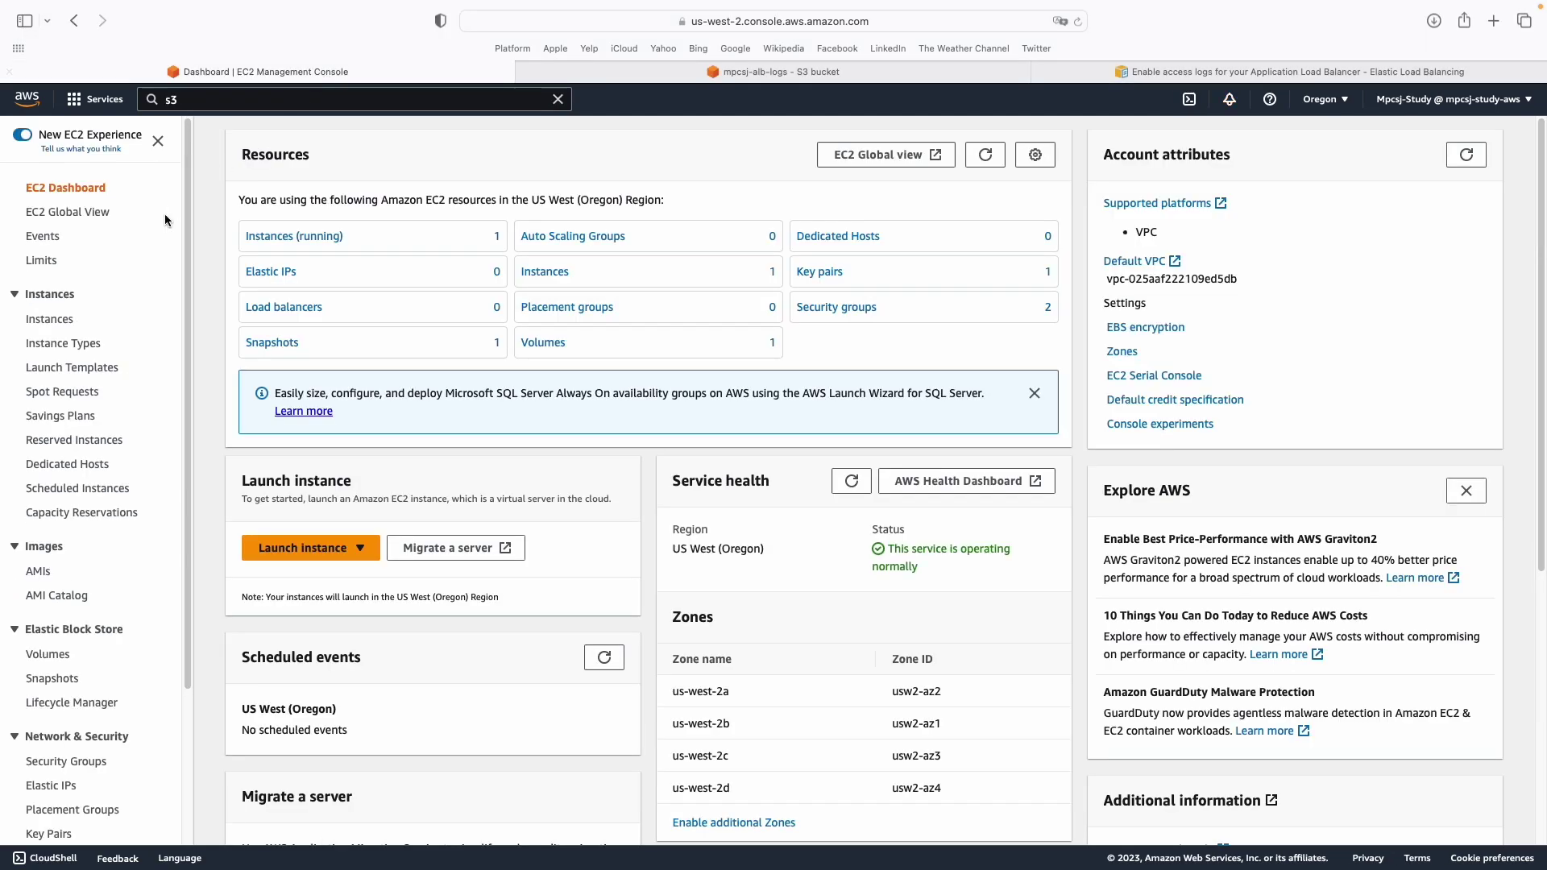
{"action": "scroll", "coordinate": [178, 213], "scroll_direction": "down", "scroll_amount": 5}
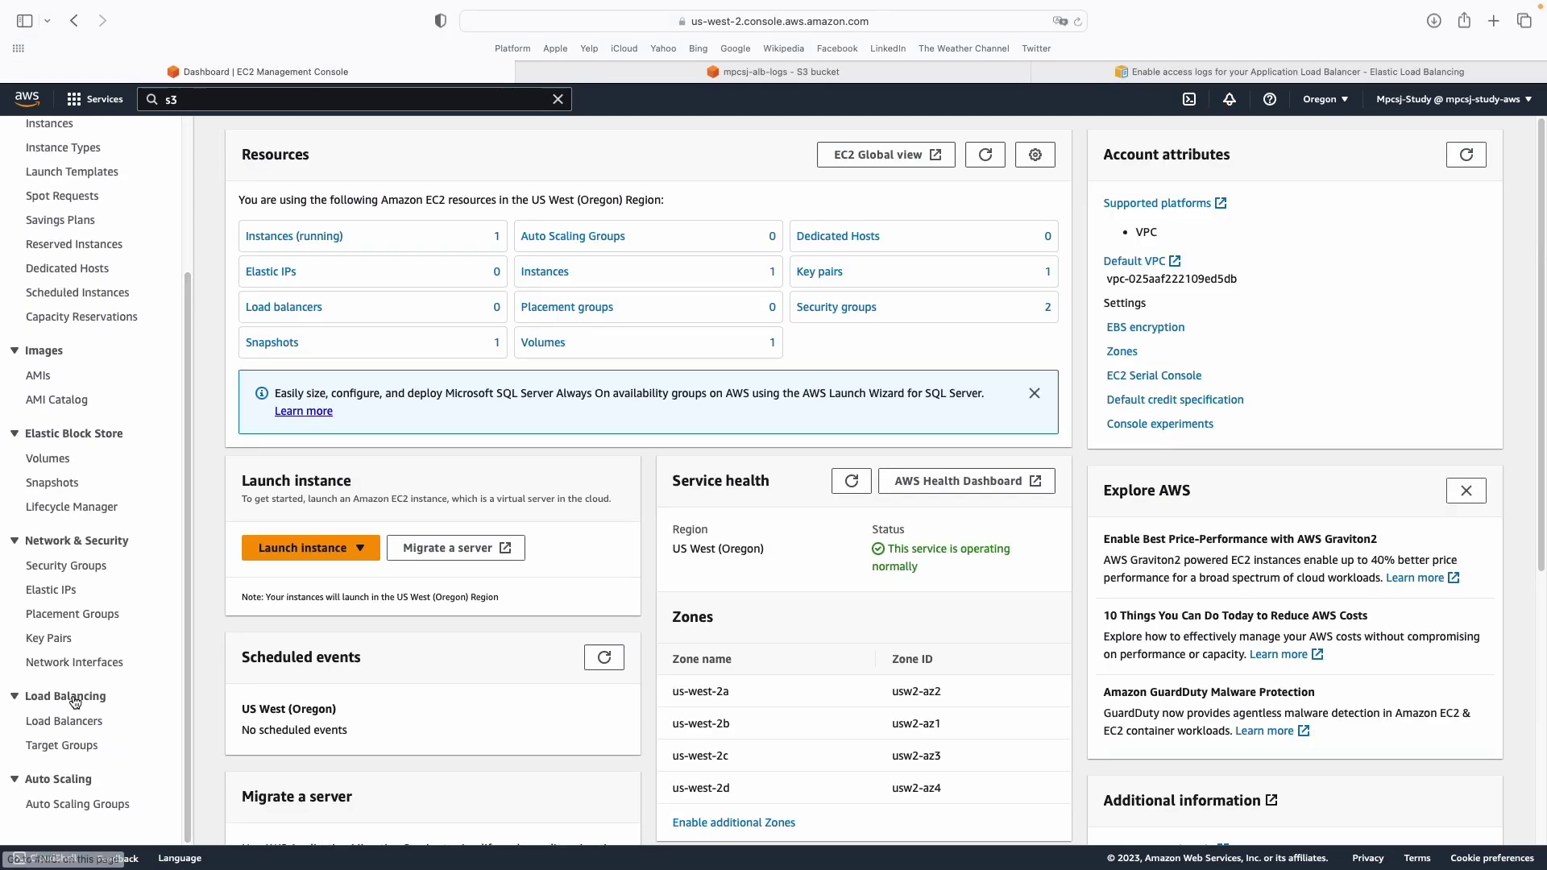
{"action": "left_click", "coordinate": [64, 721]}
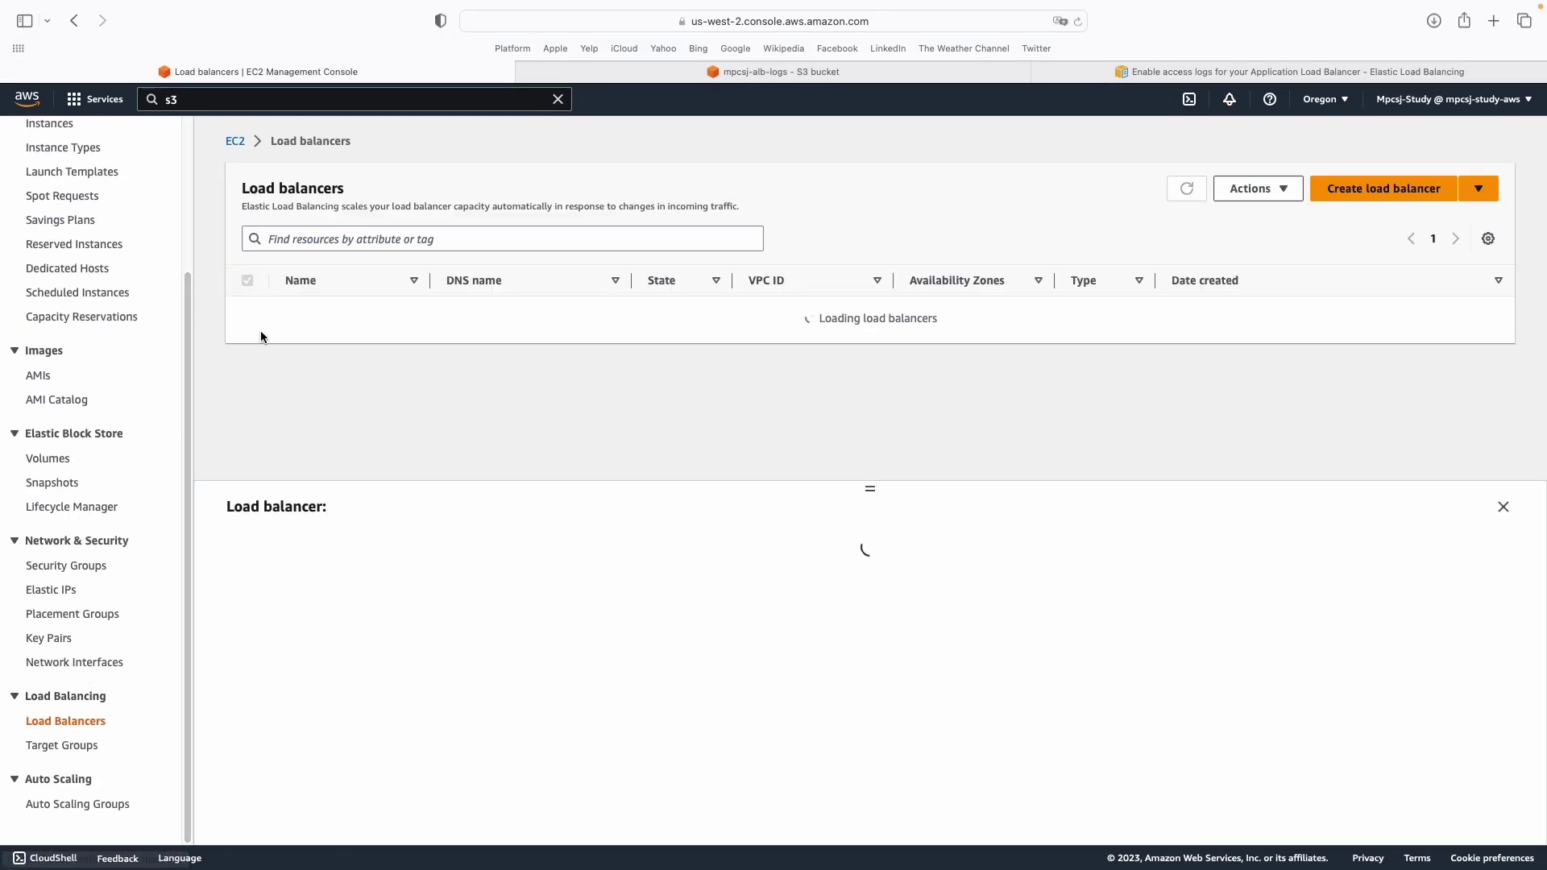
{"action": "left_click", "coordinate": [328, 323]}
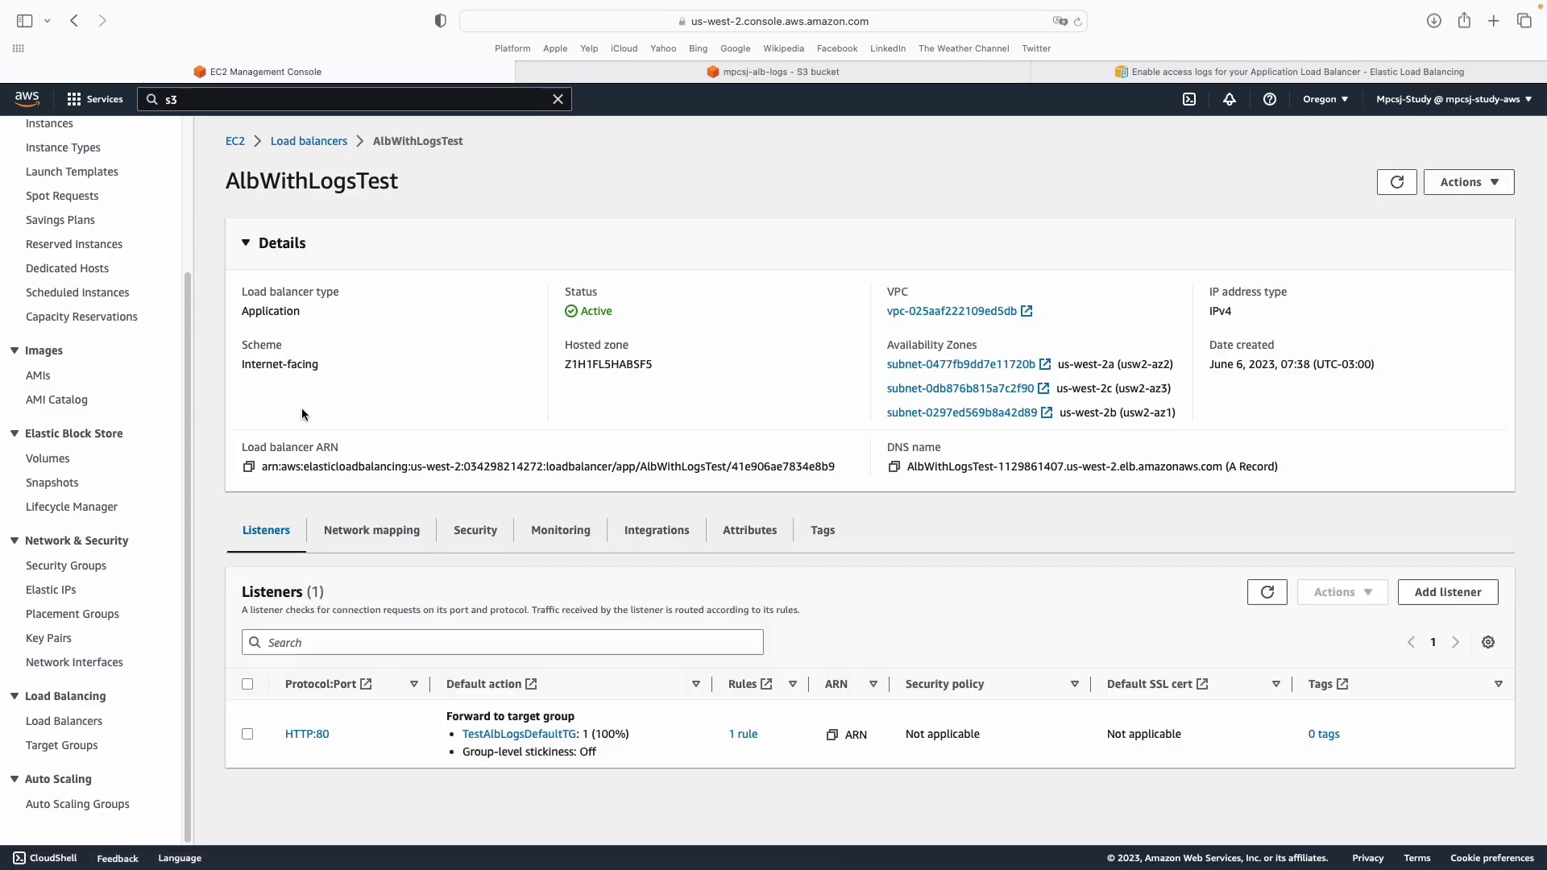
{"action": "left_click", "coordinate": [1461, 182]}
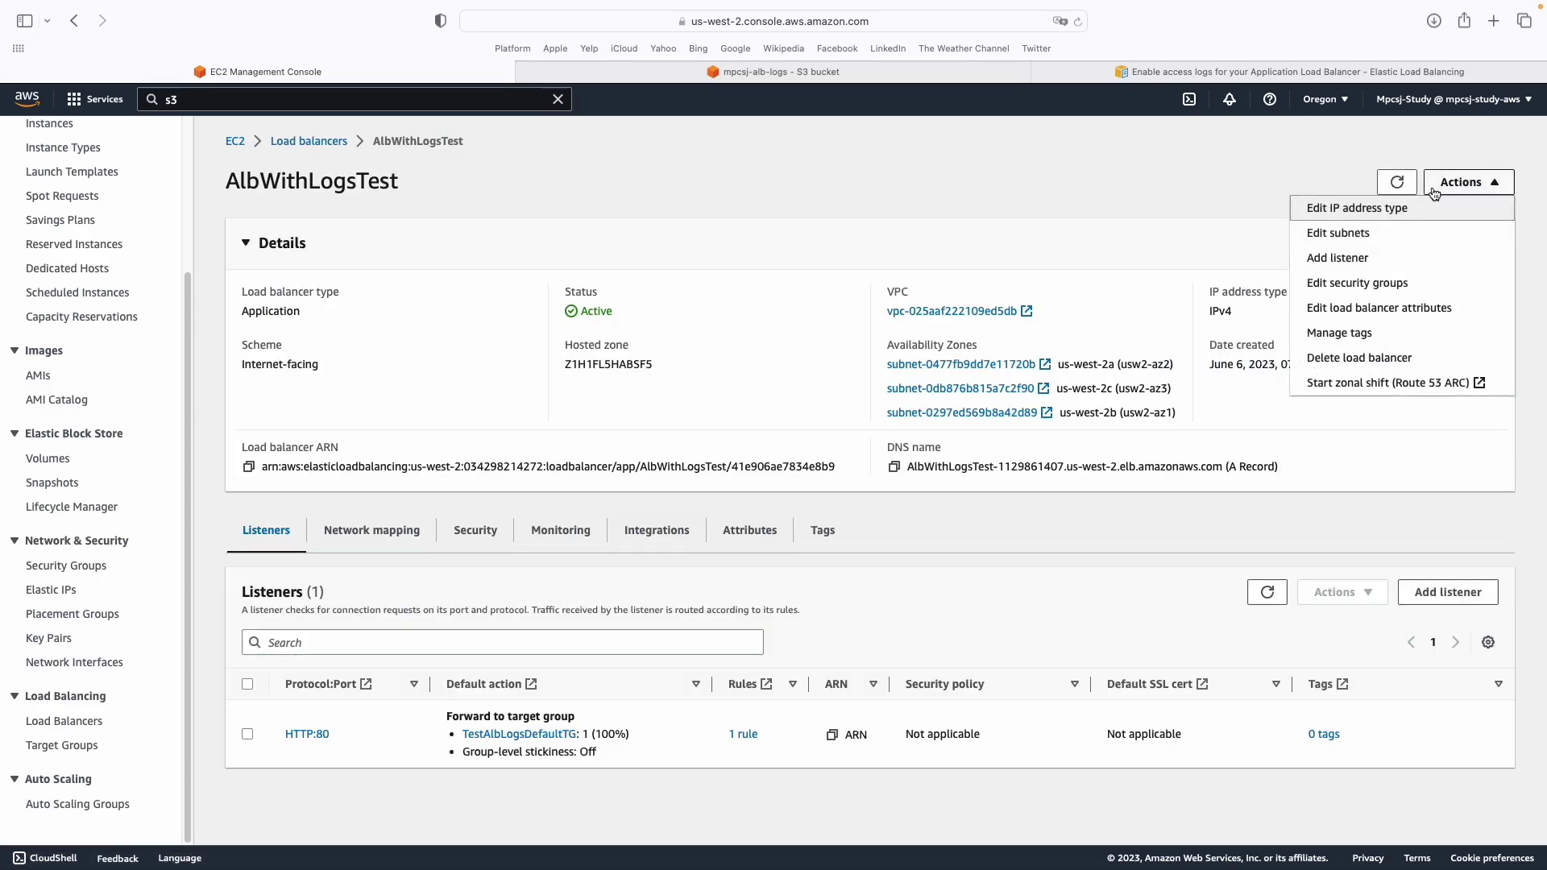
{"action": "left_click", "coordinate": [1333, 309]}
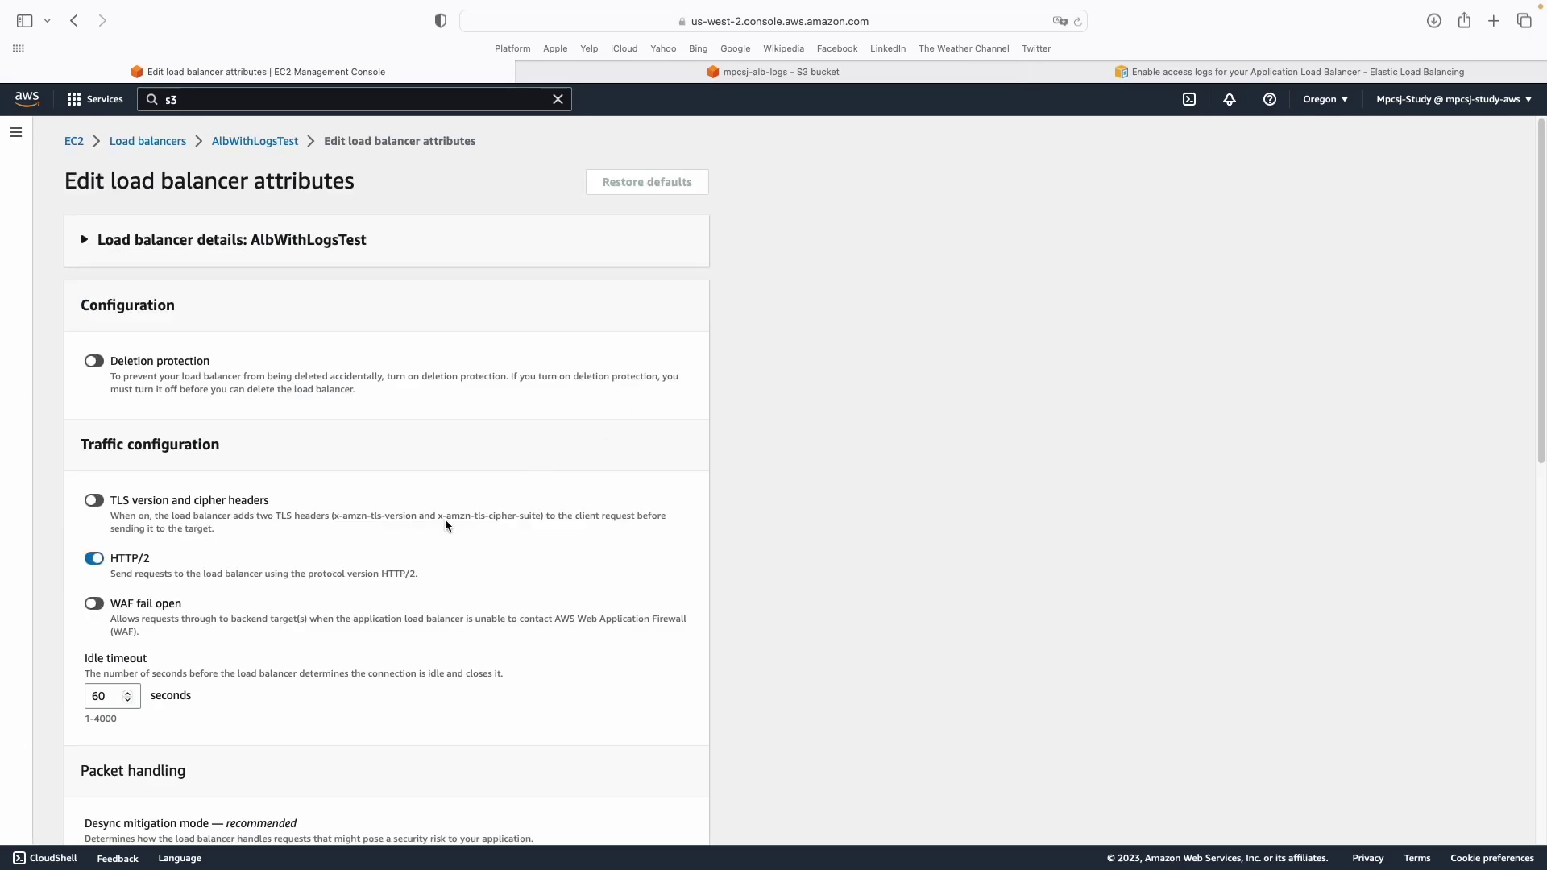
Turn on access logs for the load balancer and choose the mpcsj-alb-logs bucket as the S3 location.
{"action": "scroll", "coordinate": [239, 567], "scroll_direction": "down", "scroll_amount": 12}
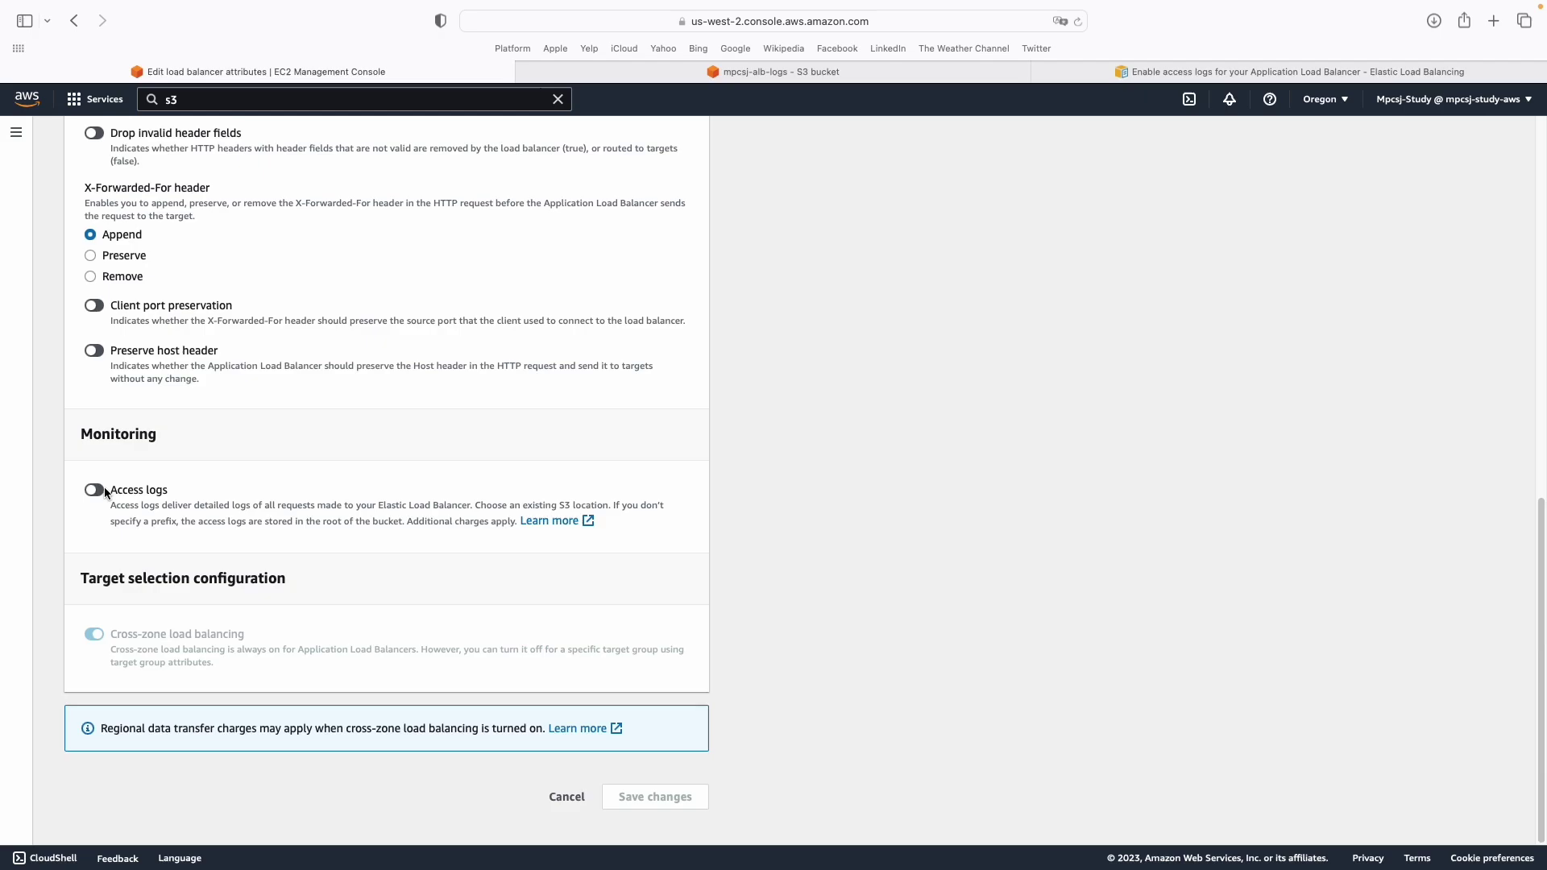
{"action": "left_click", "coordinate": [92, 491]}
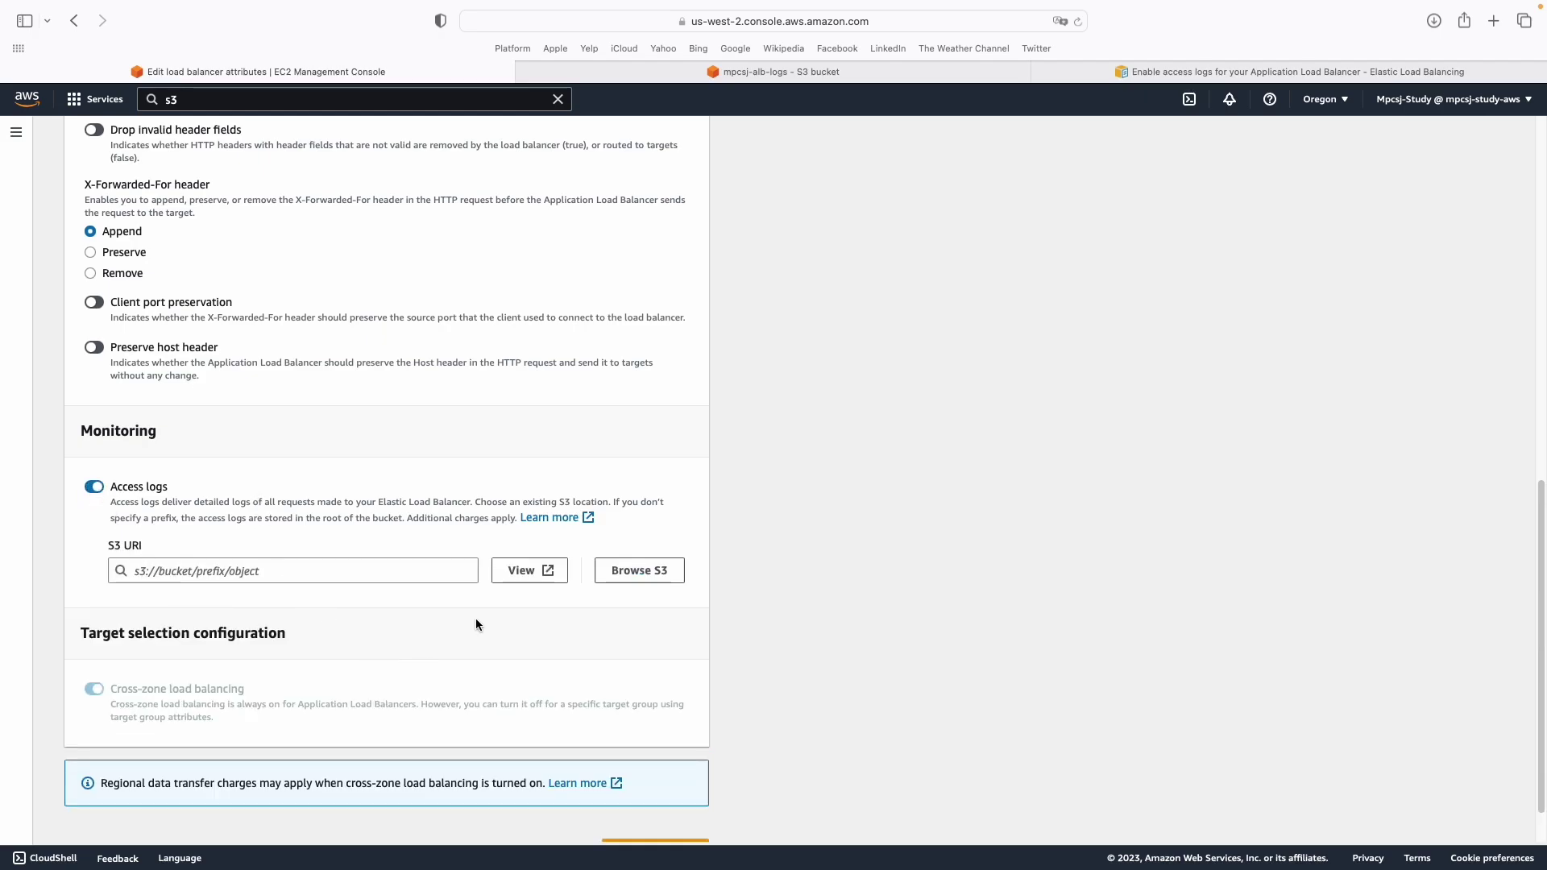
{"action": "left_click", "coordinate": [627, 577]}
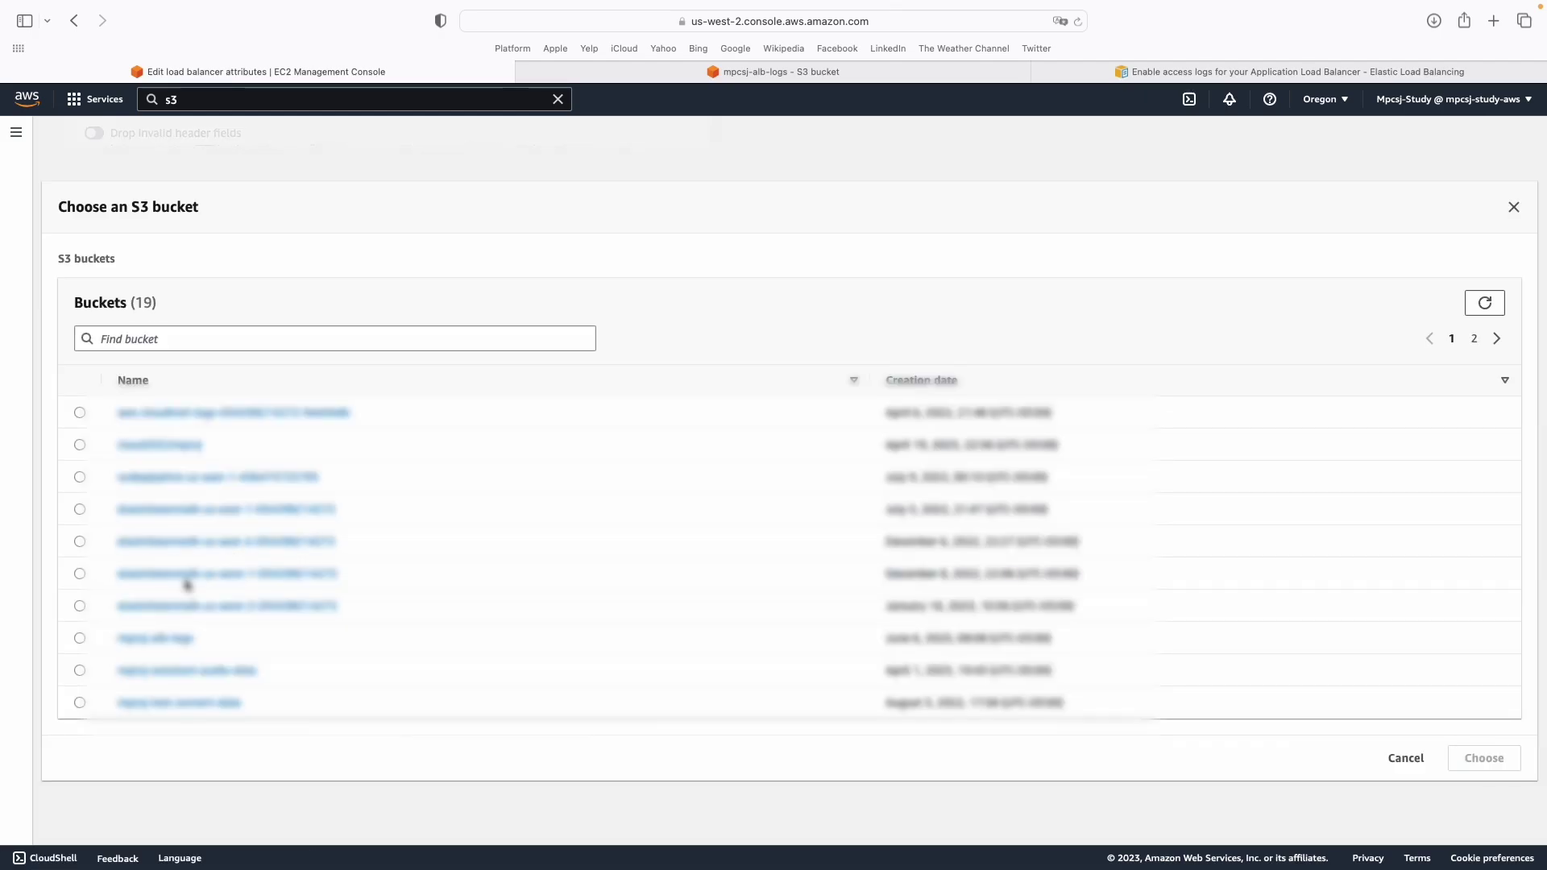
{"action": "left_click", "coordinate": [80, 638]}
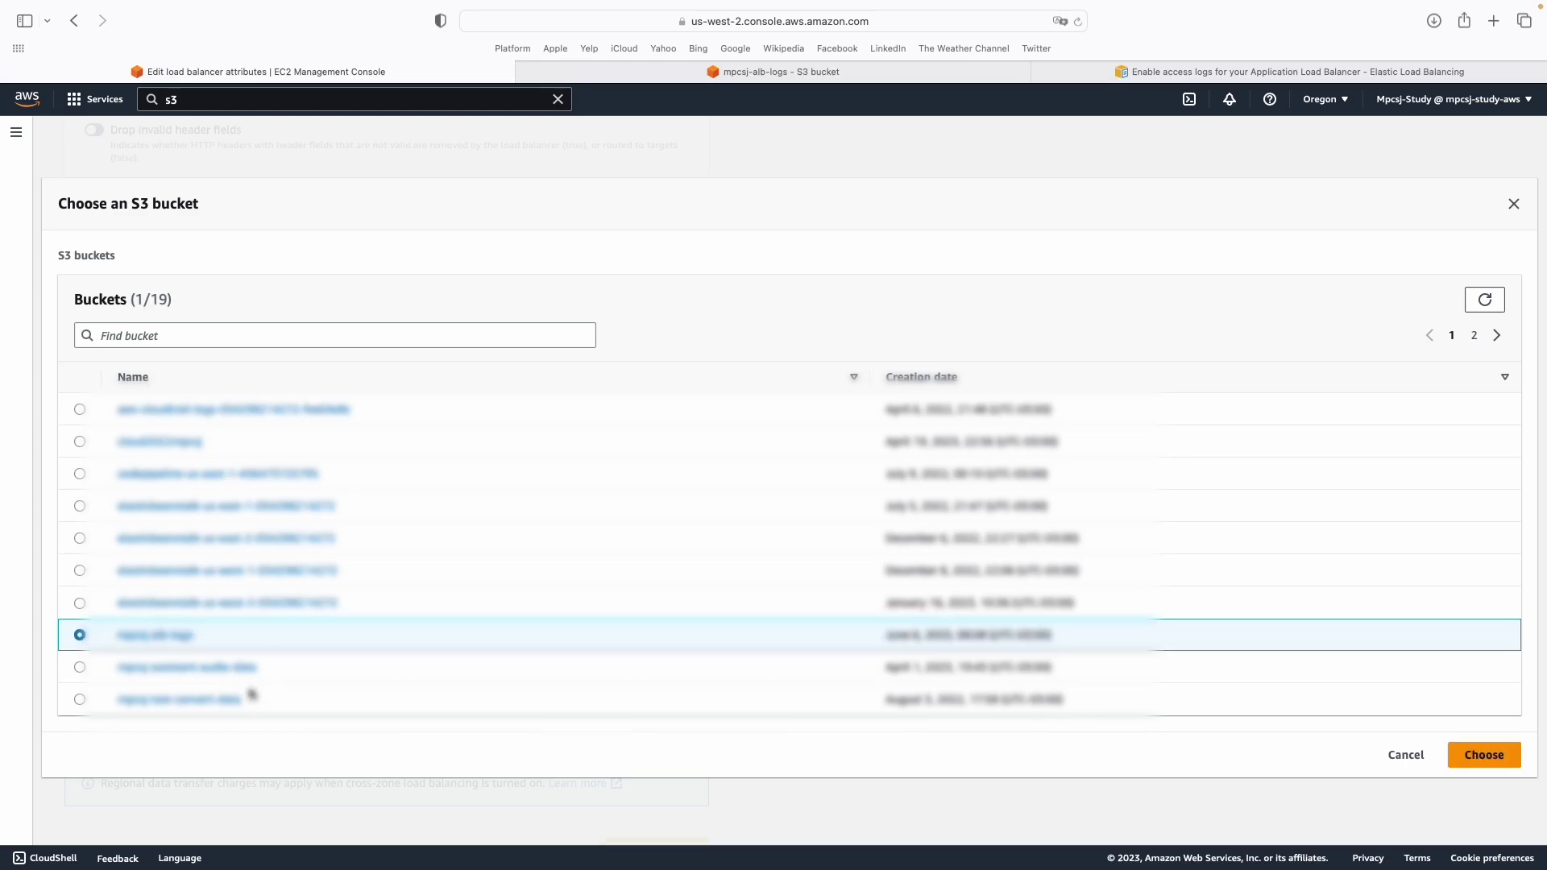
{"action": "left_click", "coordinate": [1485, 755]}
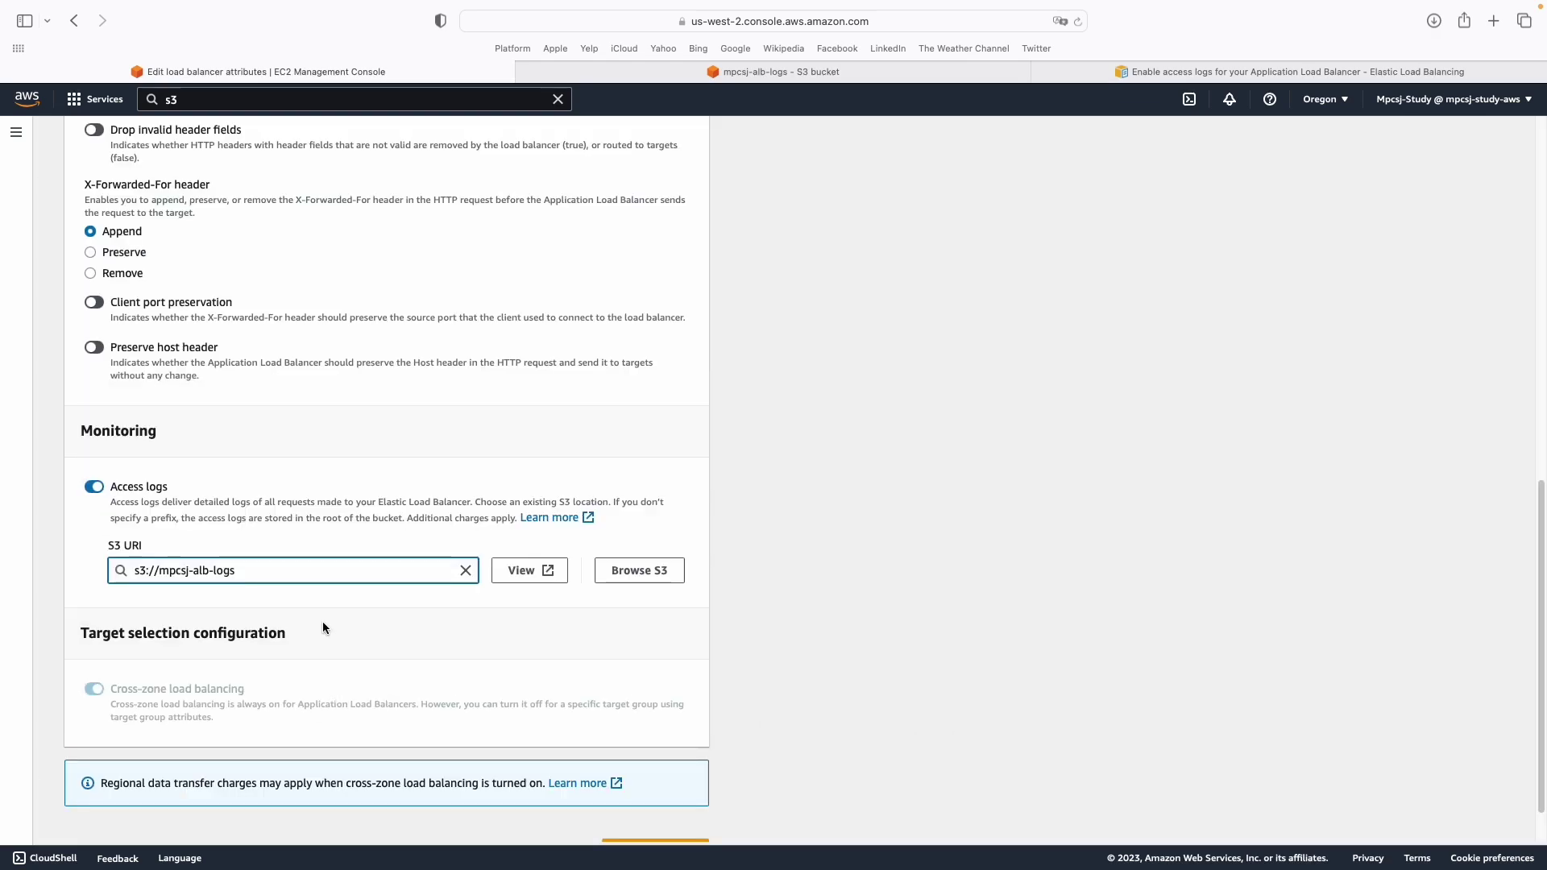
Append the albAppLogs prefix from the bucket policy to the access logs S3 URI, save the load balancer attributes, and review them.
{"action": "left_click", "coordinate": [539, 74]}
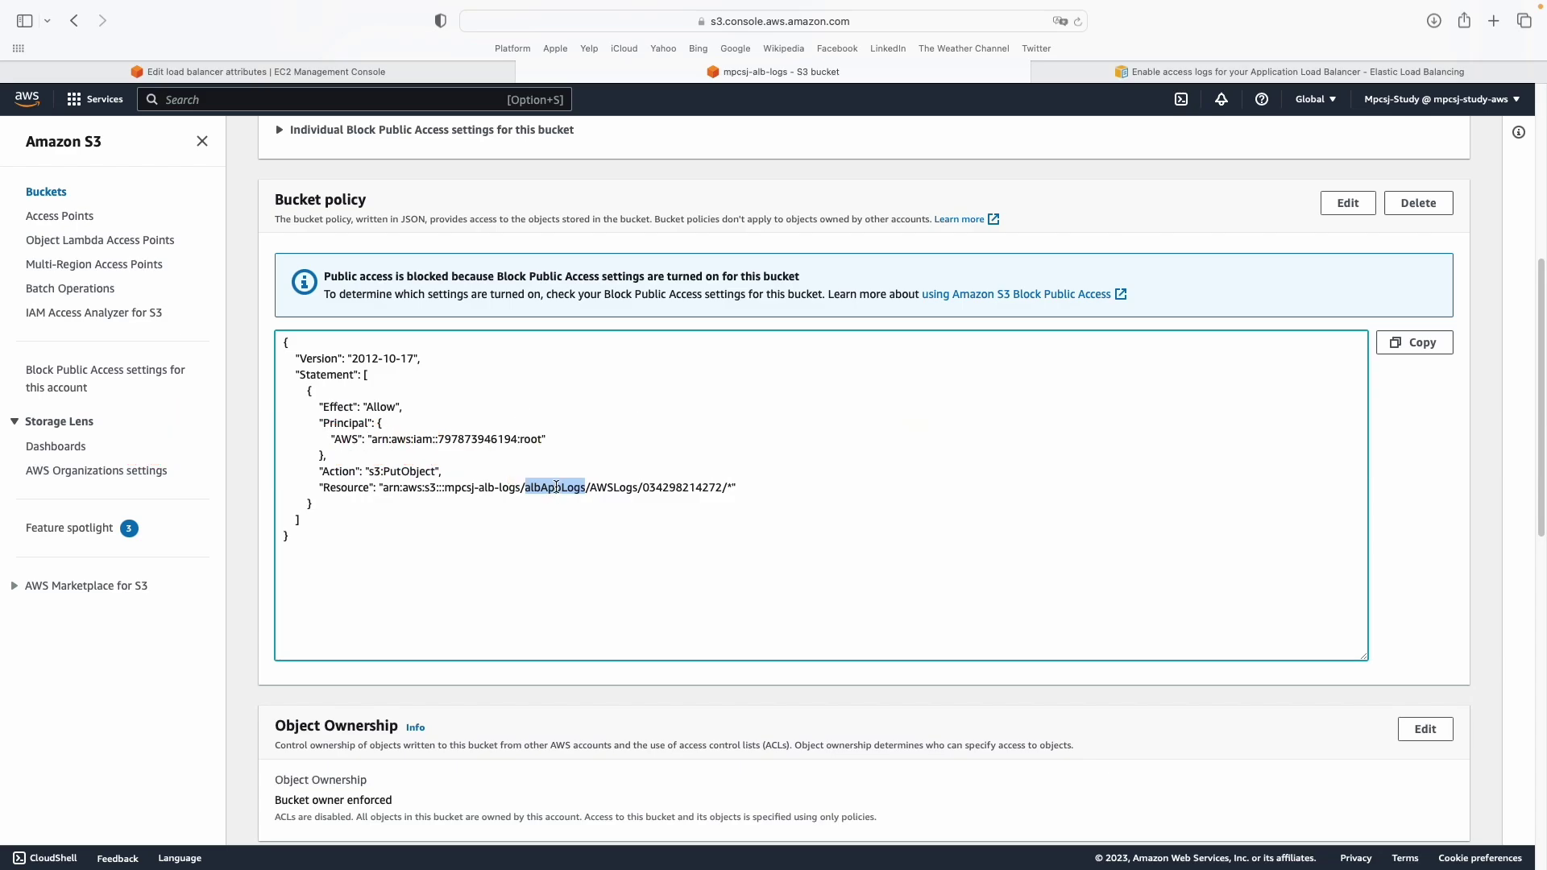
{"action": "left_click", "coordinate": [247, 72]}
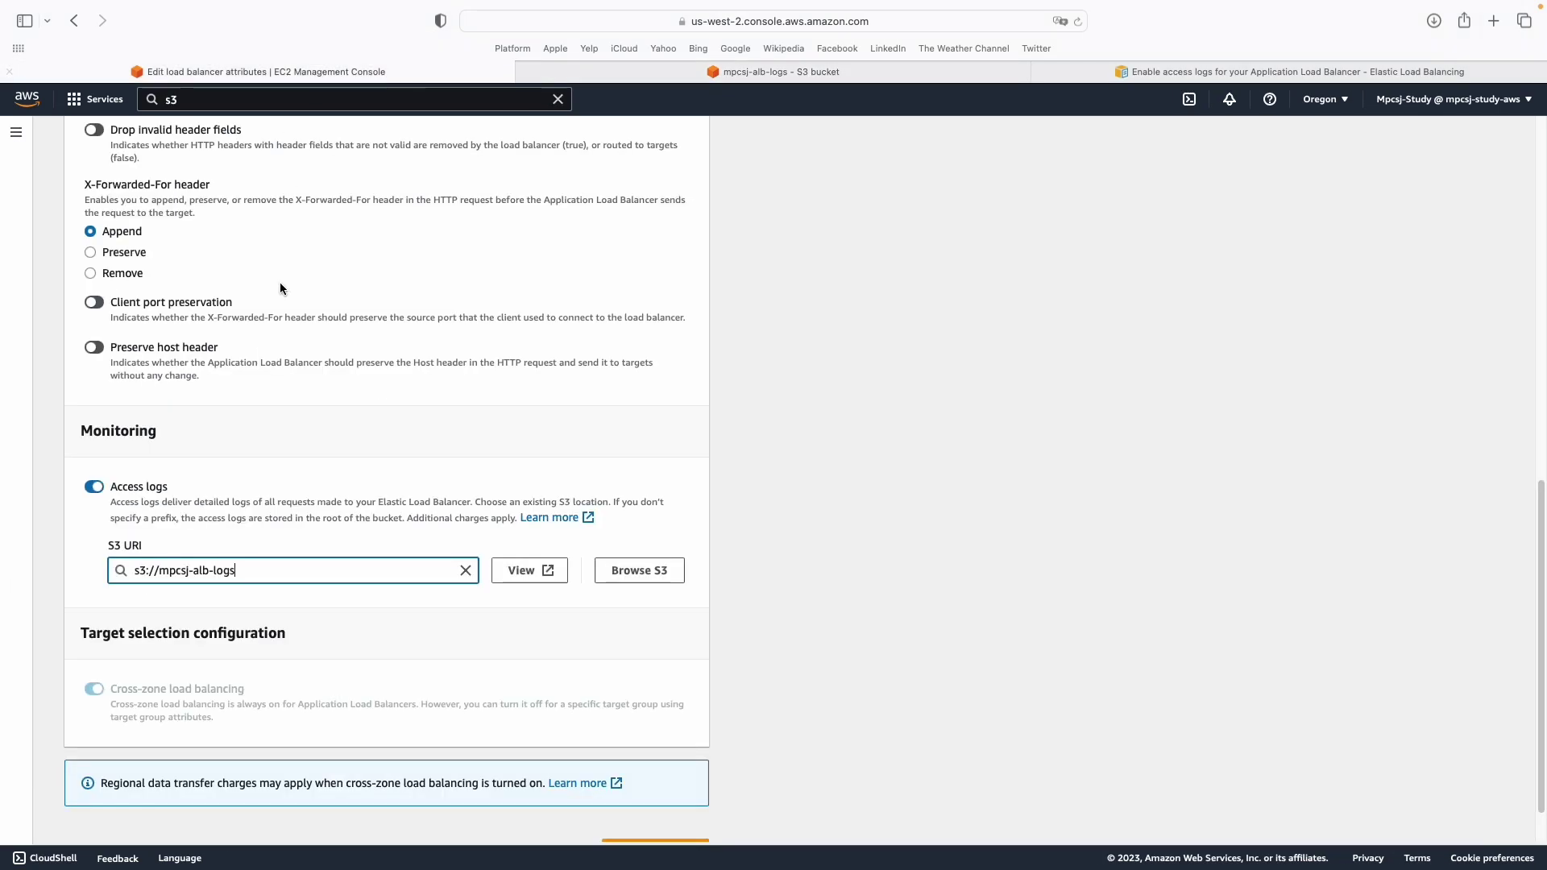
{"action": "left_click", "coordinate": [262, 558]}
{"action": "type", "text": "/"}
{"action": "key", "text": "super+v"}
{"action": "scroll", "coordinate": [266, 560], "scroll_direction": "down", "scroll_amount": 2}
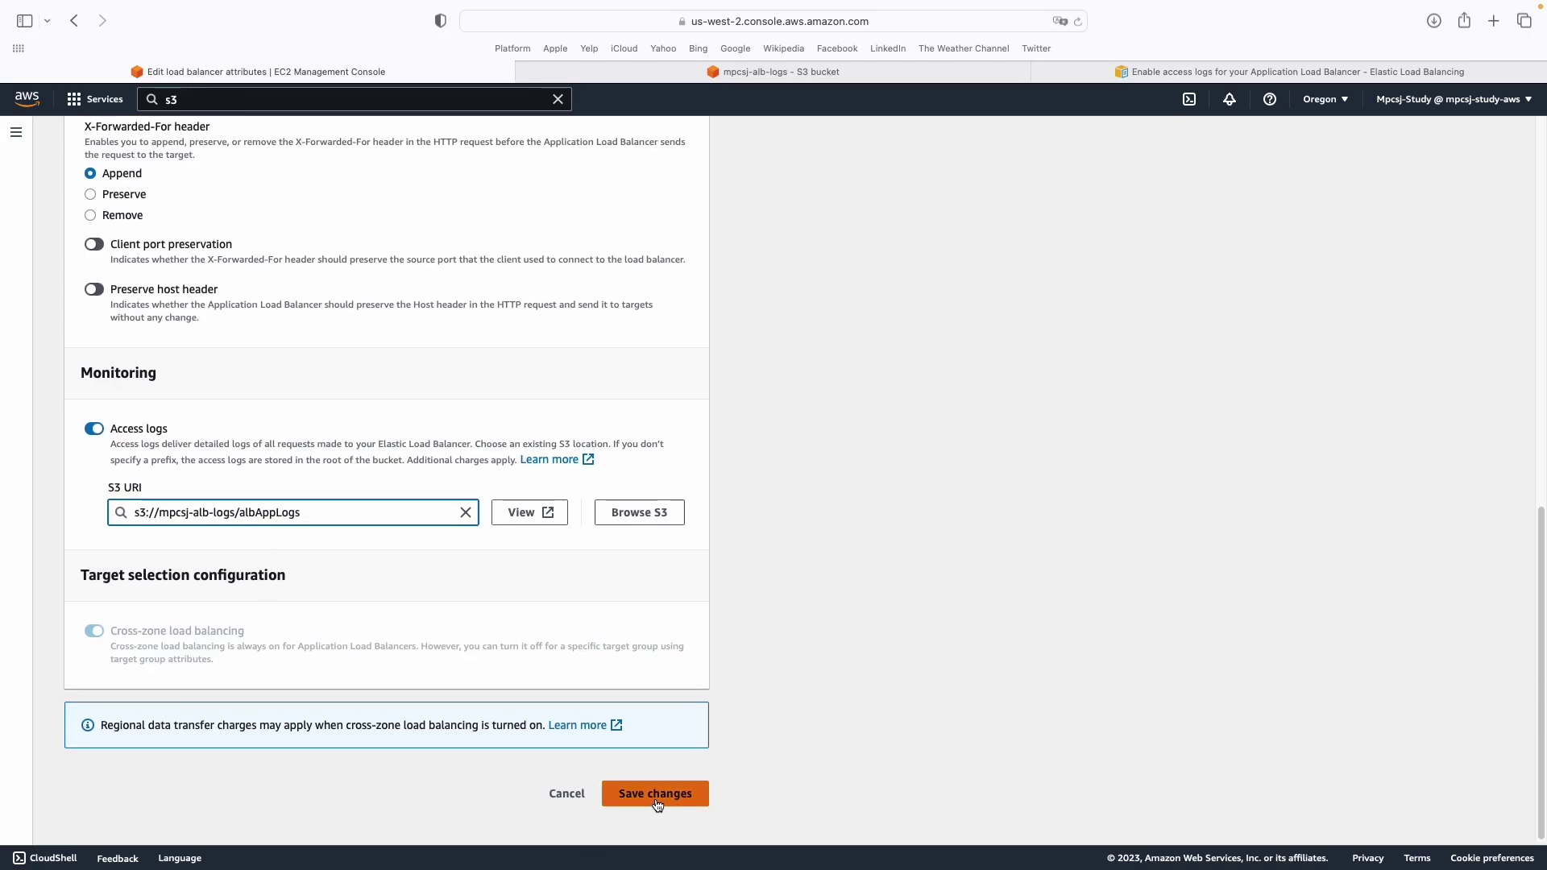
{"action": "left_click", "coordinate": [656, 800]}
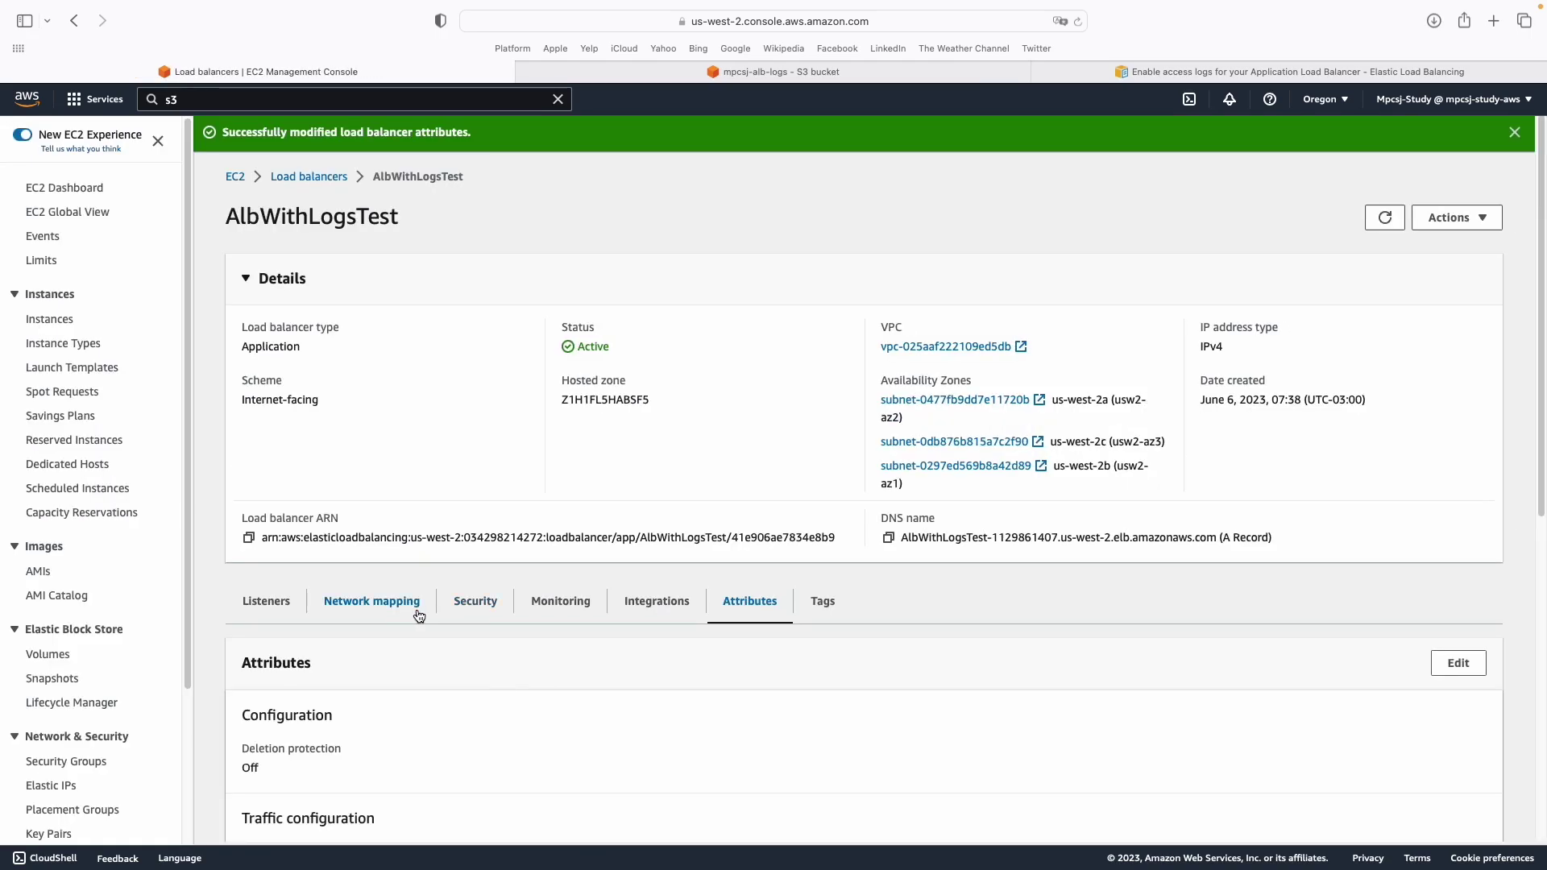
{"action": "scroll", "coordinate": [403, 613], "scroll_direction": "down", "scroll_amount": 5}
{"action": "scroll", "coordinate": [339, 516], "scroll_direction": "up", "scroll_amount": 5}
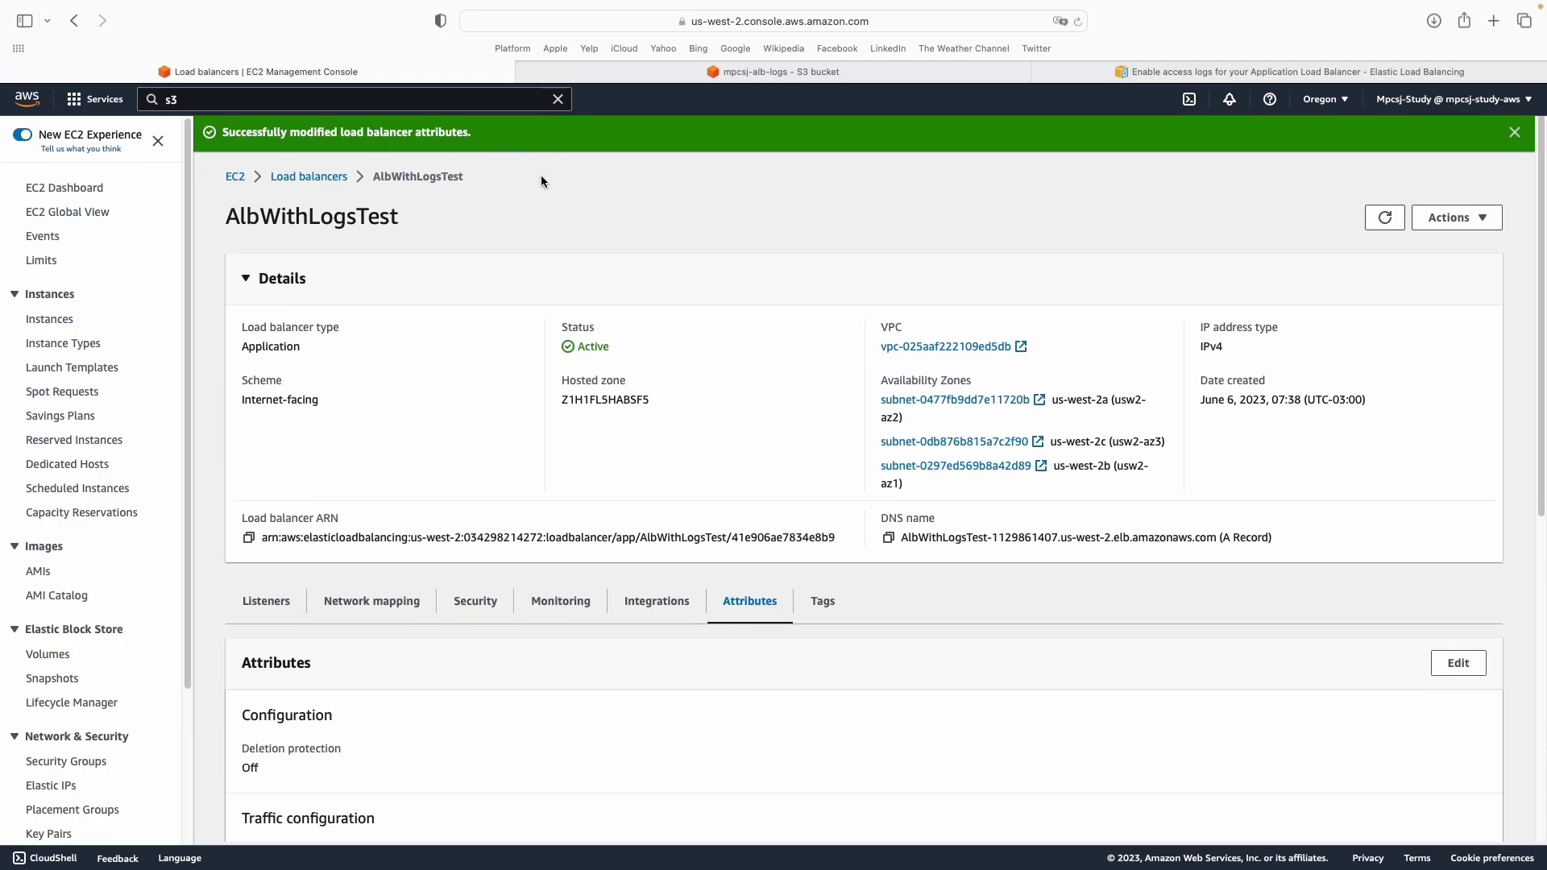
Refresh the mpcsj-alb-logs bucket's objects and browse through albAppLogs and AWSLogs into the account's folder to check for log files.
{"action": "left_click", "coordinate": [621, 68]}
{"action": "scroll", "coordinate": [477, 504], "scroll_direction": "up", "scroll_amount": 6}
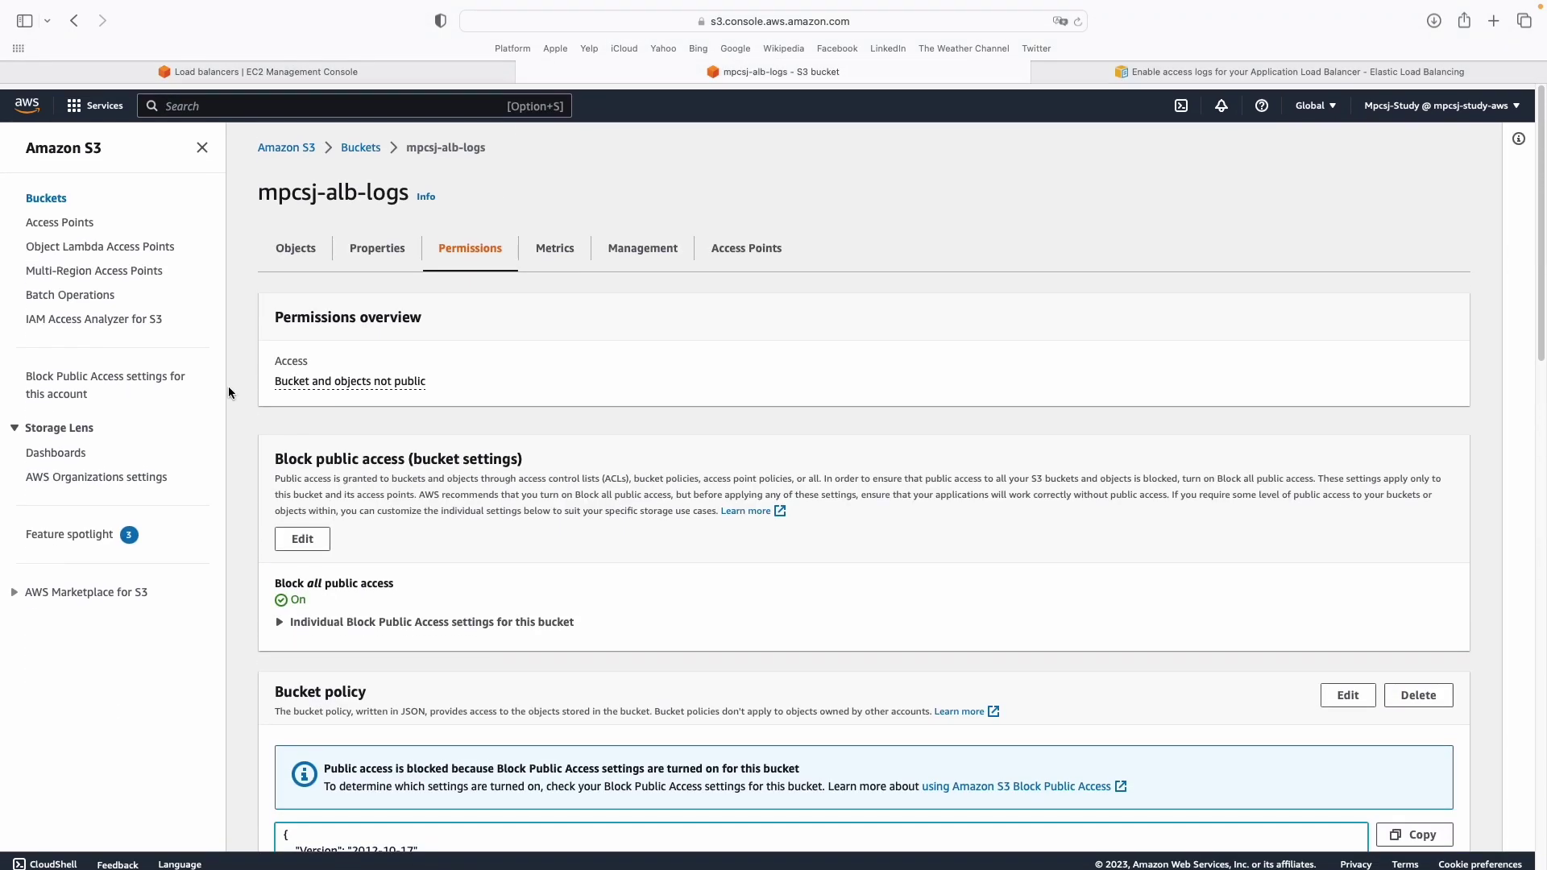
{"action": "left_click", "coordinate": [295, 243]}
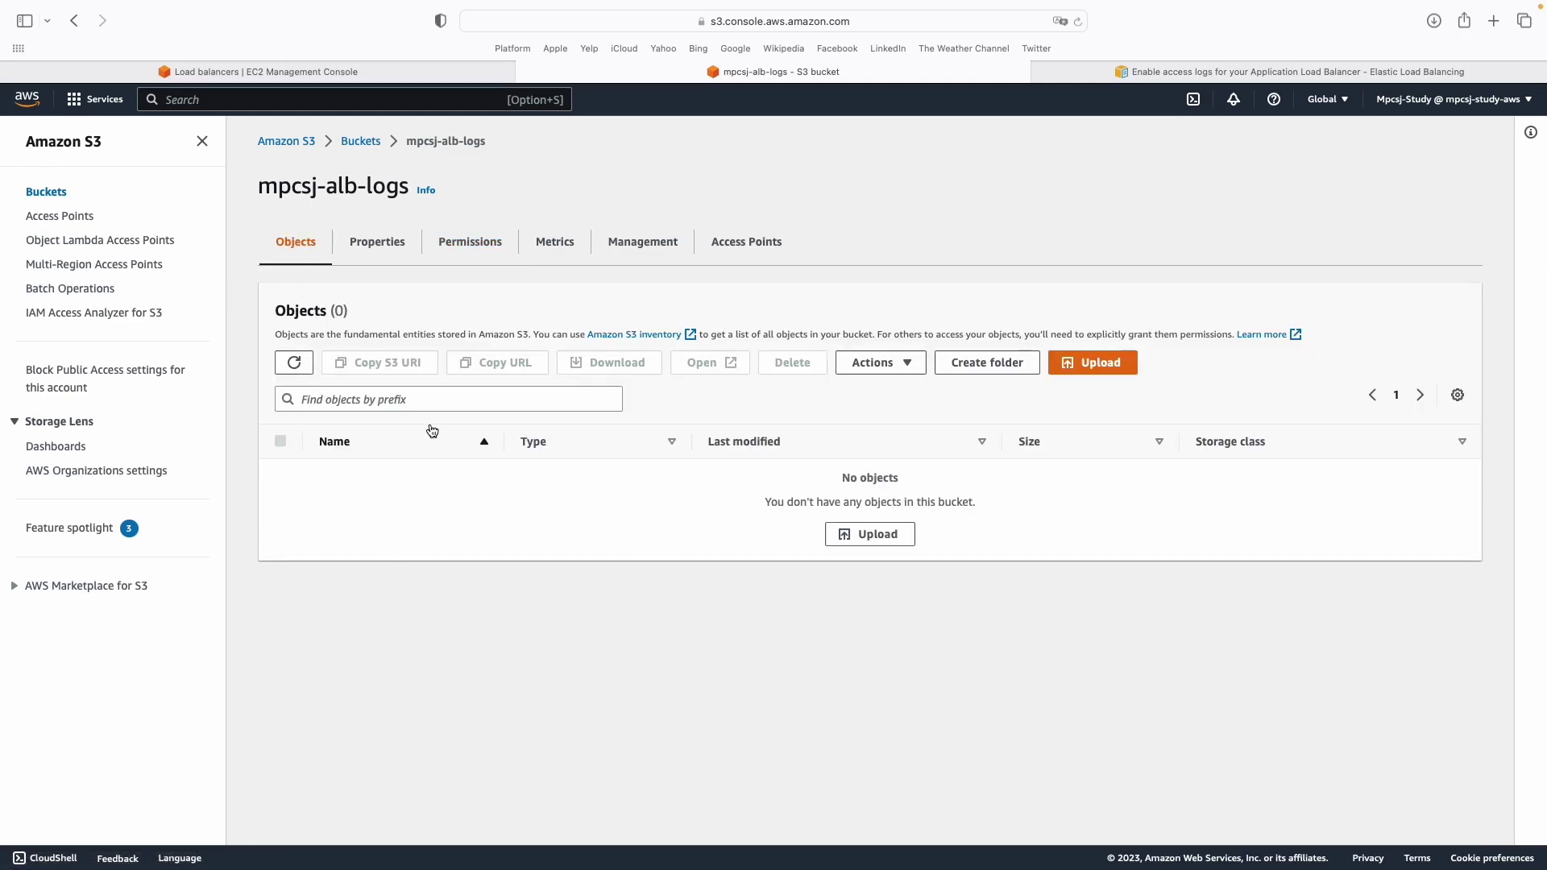
{"action": "left_click", "coordinate": [294, 362]}
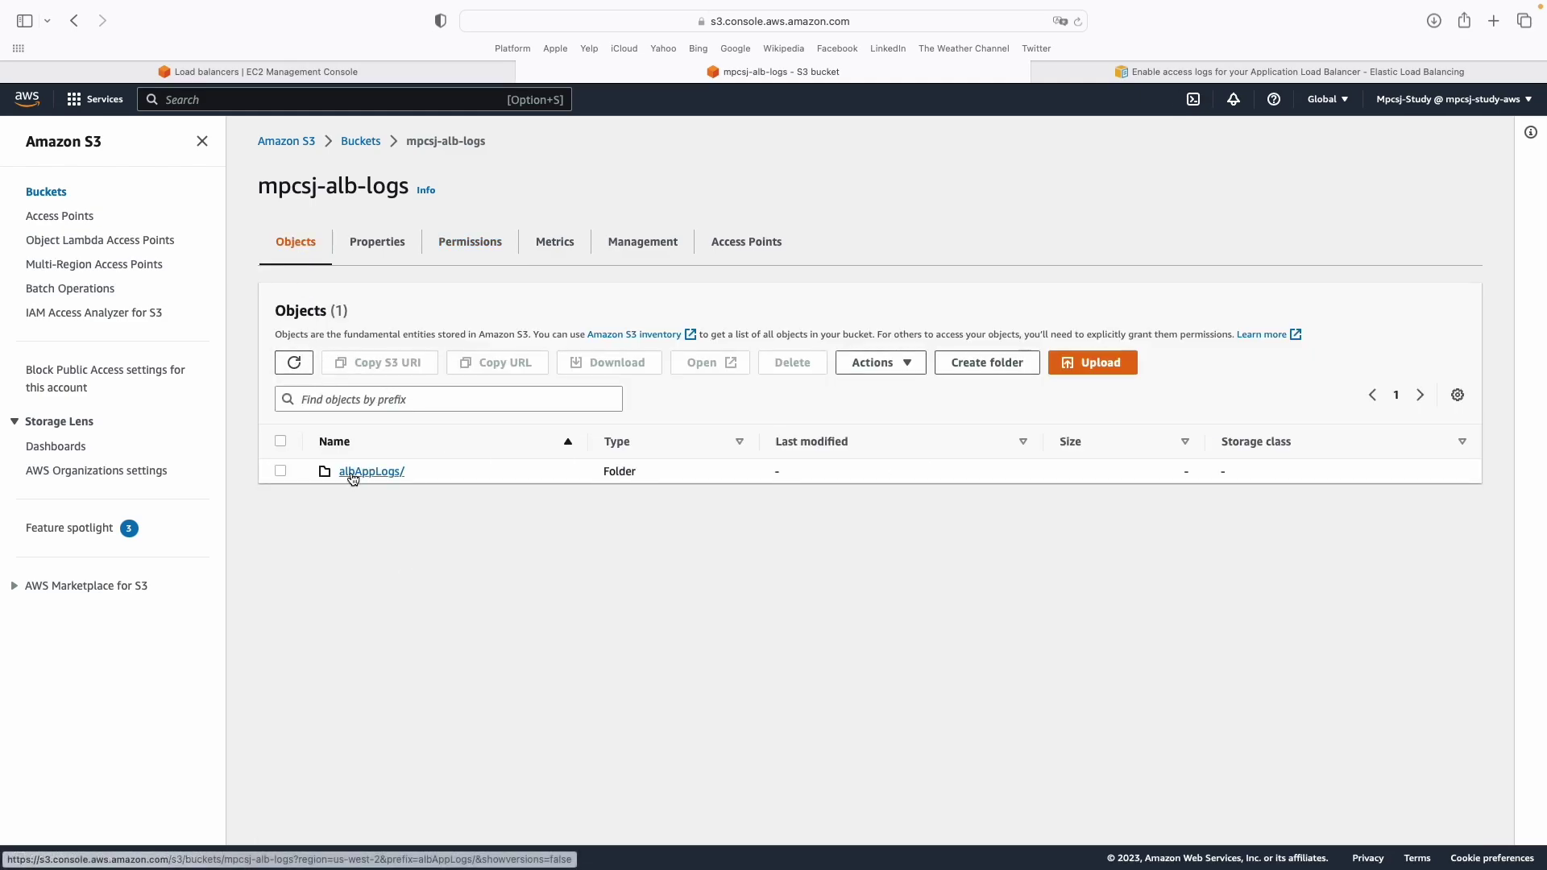
{"action": "left_click", "coordinate": [376, 476]}
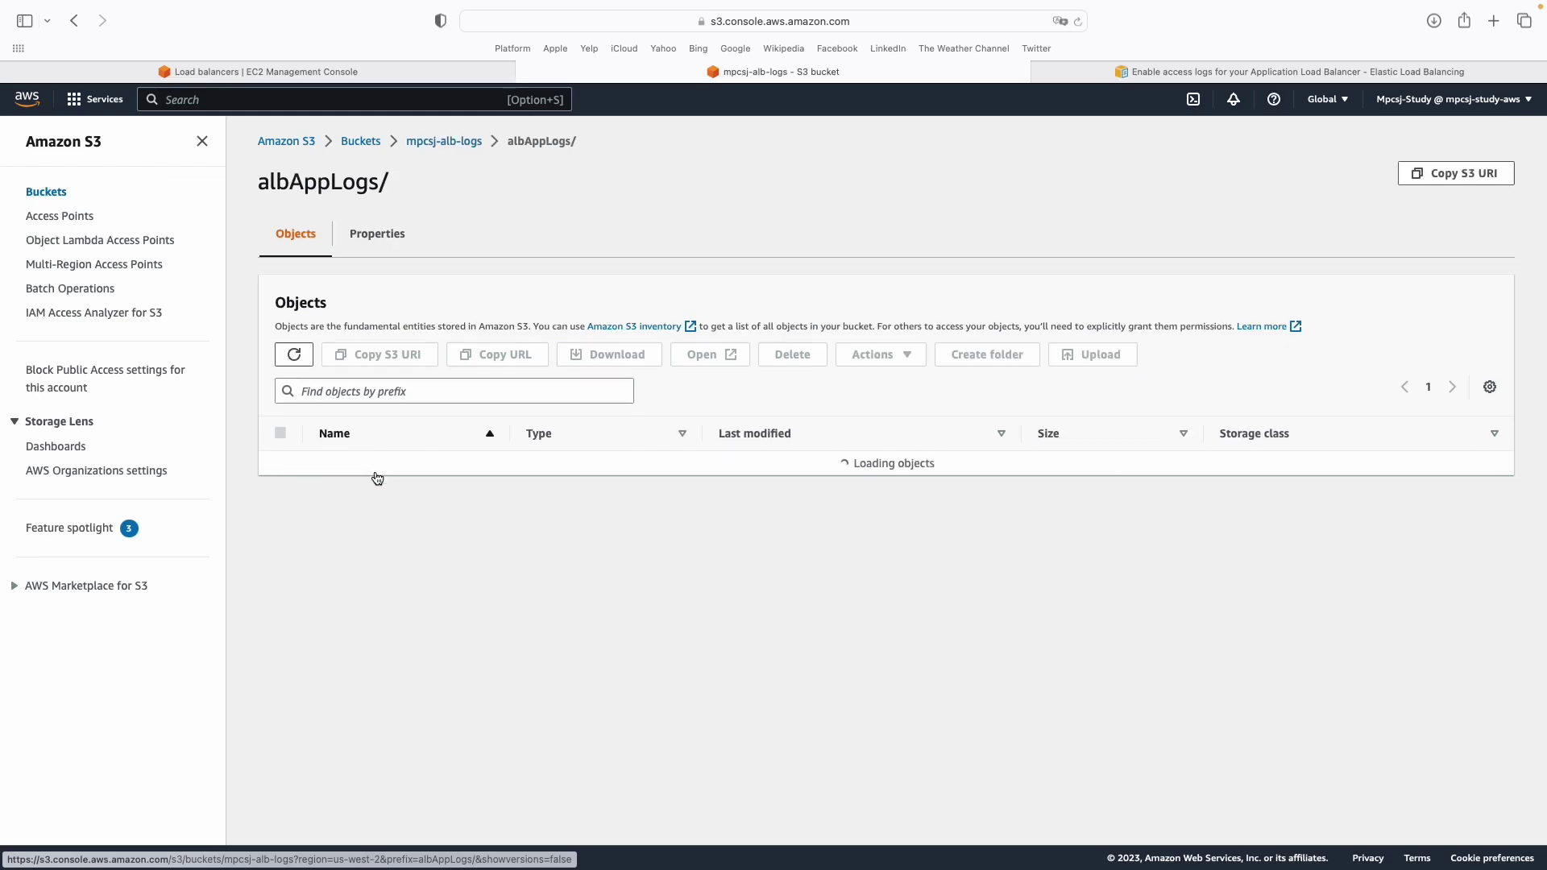
{"action": "left_click", "coordinate": [359, 469]}
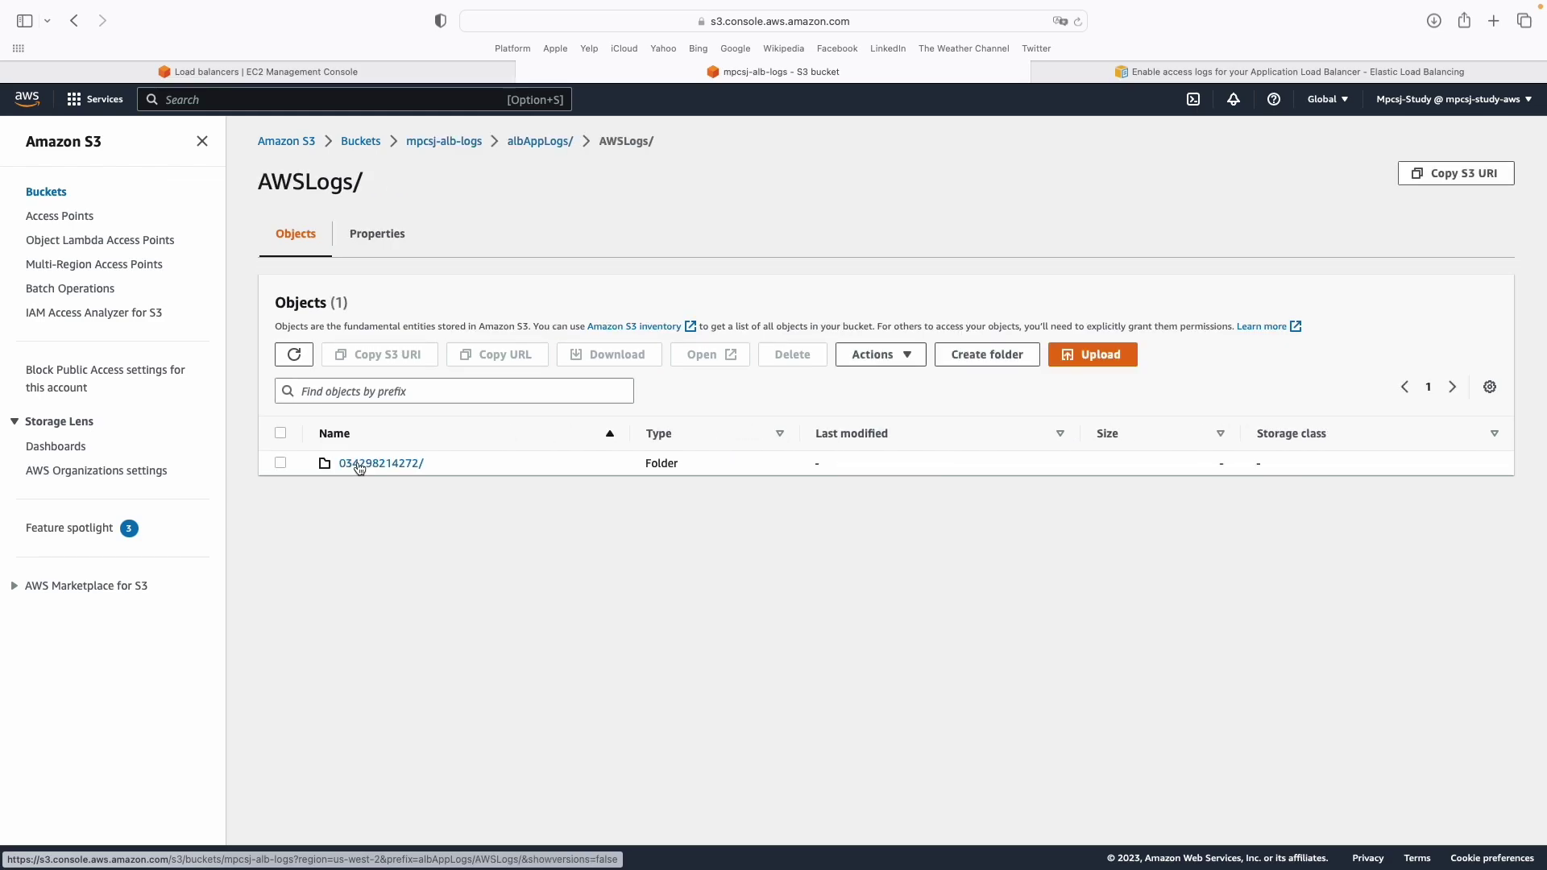
{"action": "left_click", "coordinate": [358, 465]}
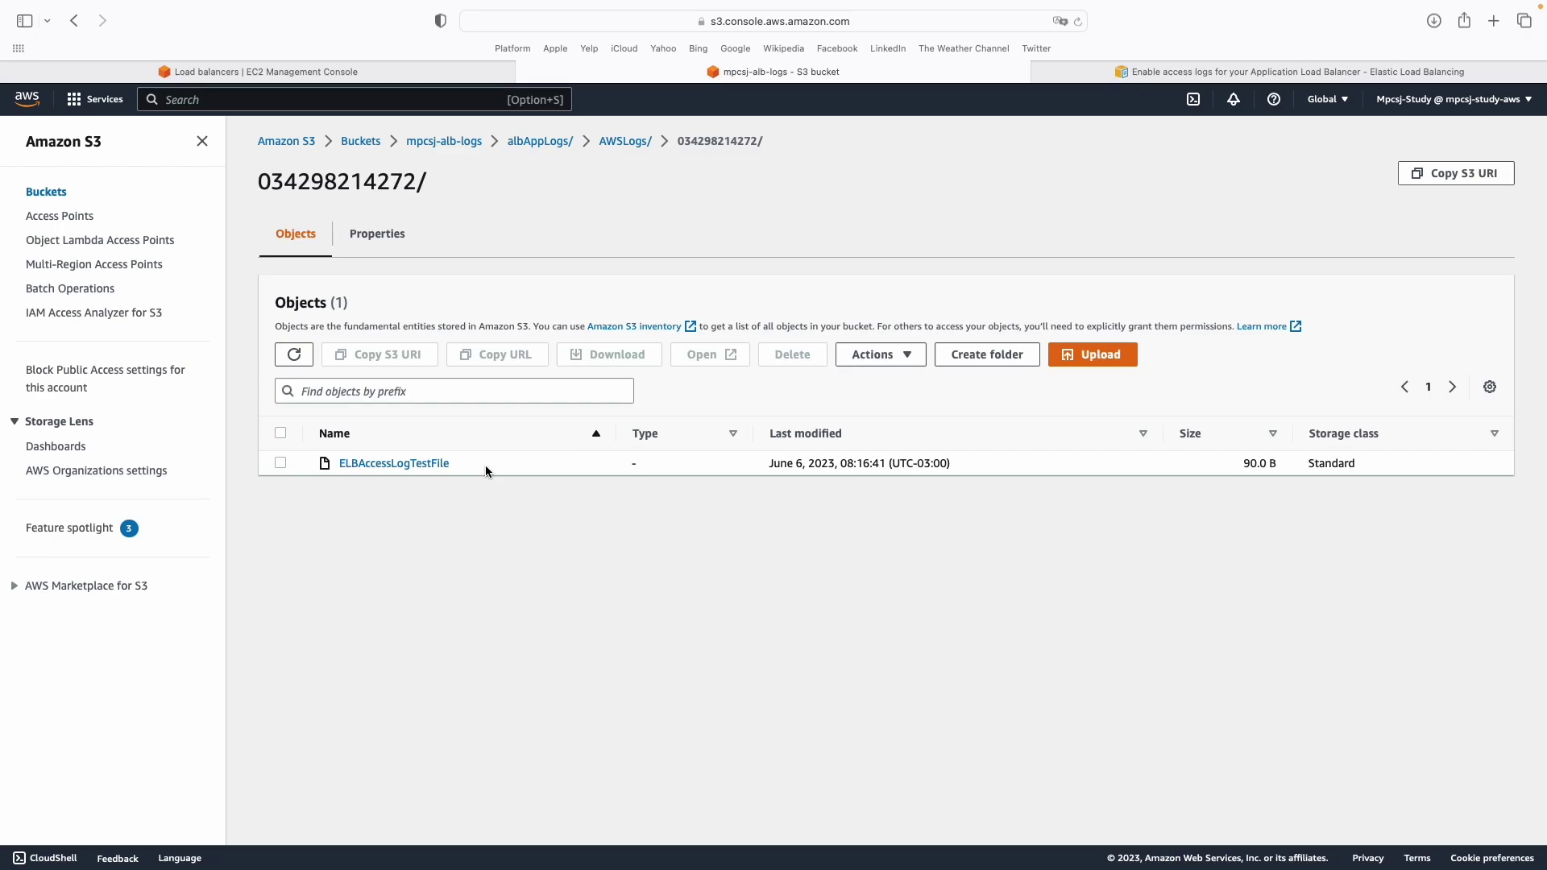
Copy the AlbWithLogsTest load balancer's DNS name, show the running EC2 instances, and clear the TestServer selection.
{"action": "key", "text": "ctrl+shift+Tab"}
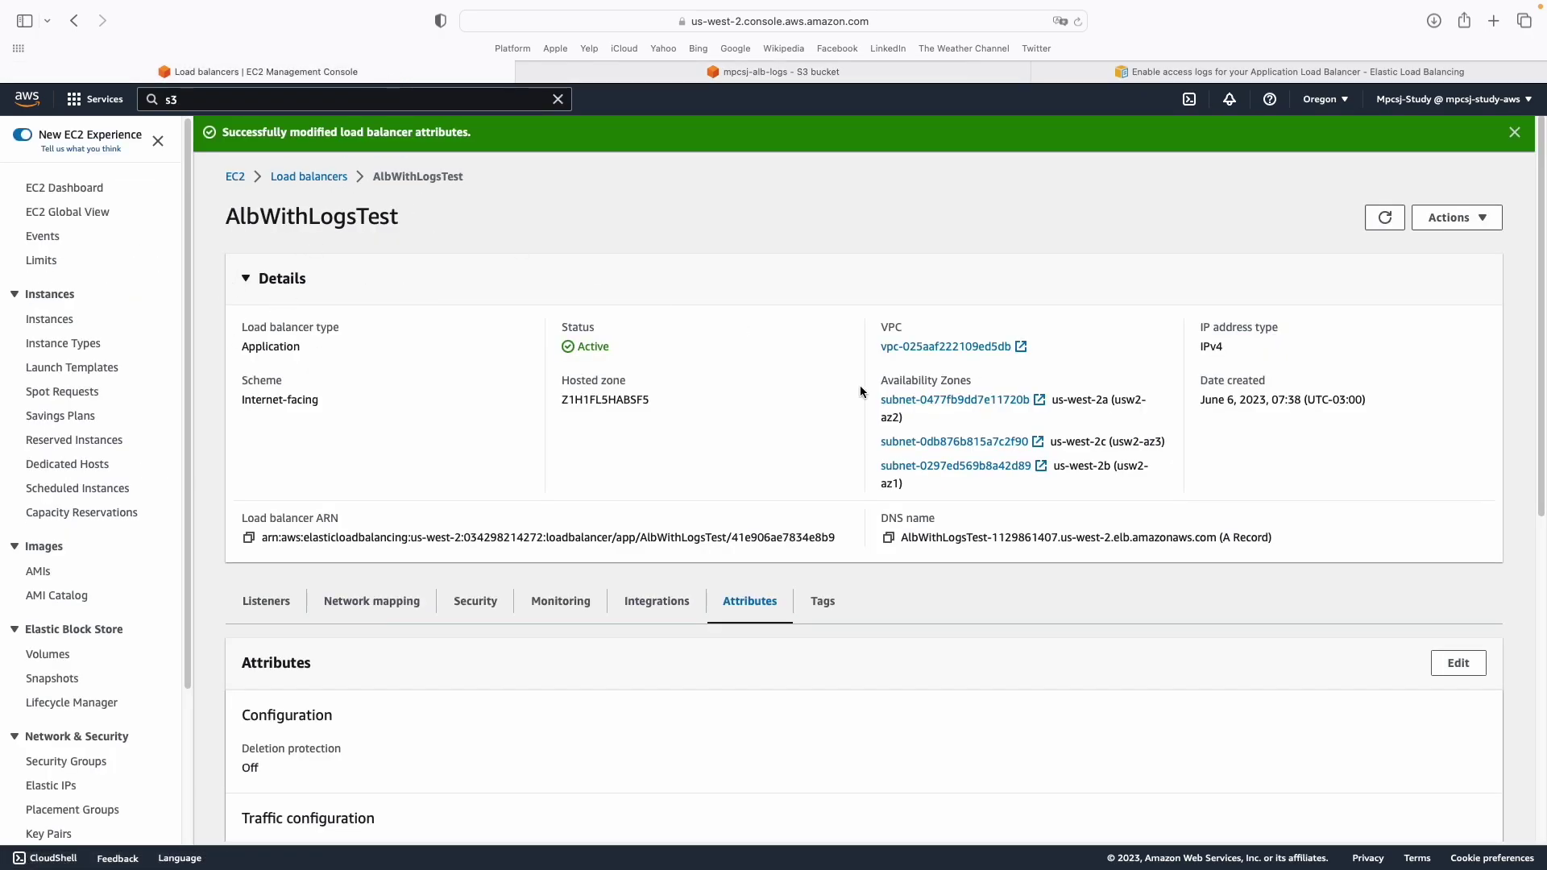
{"action": "left_click", "coordinate": [888, 537]}
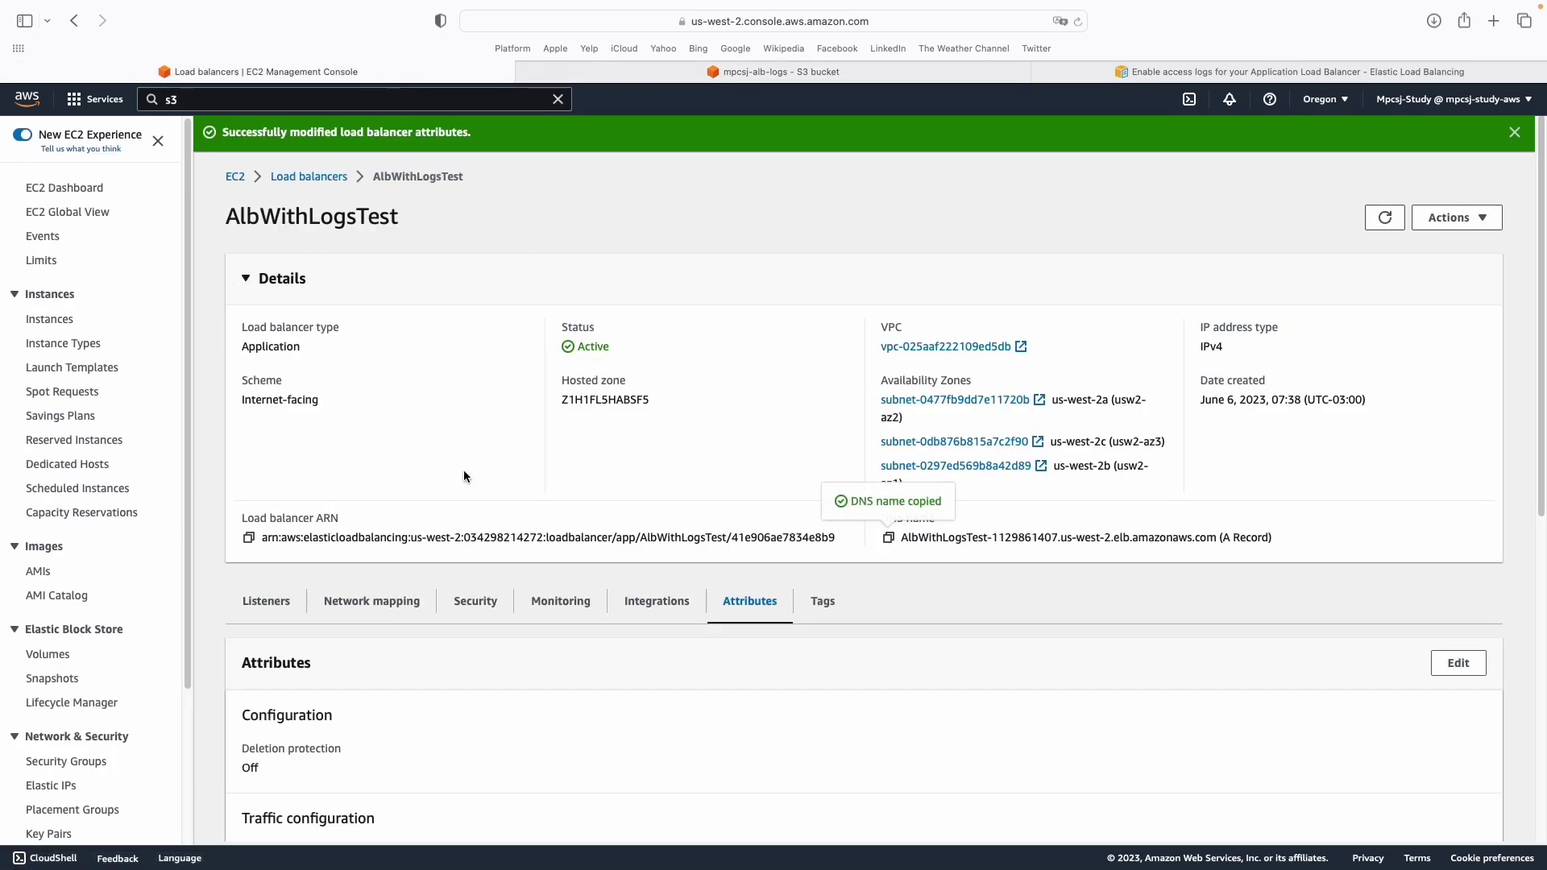
{"action": "left_click", "coordinate": [49, 191]}
{"action": "left_click", "coordinate": [234, 248]}
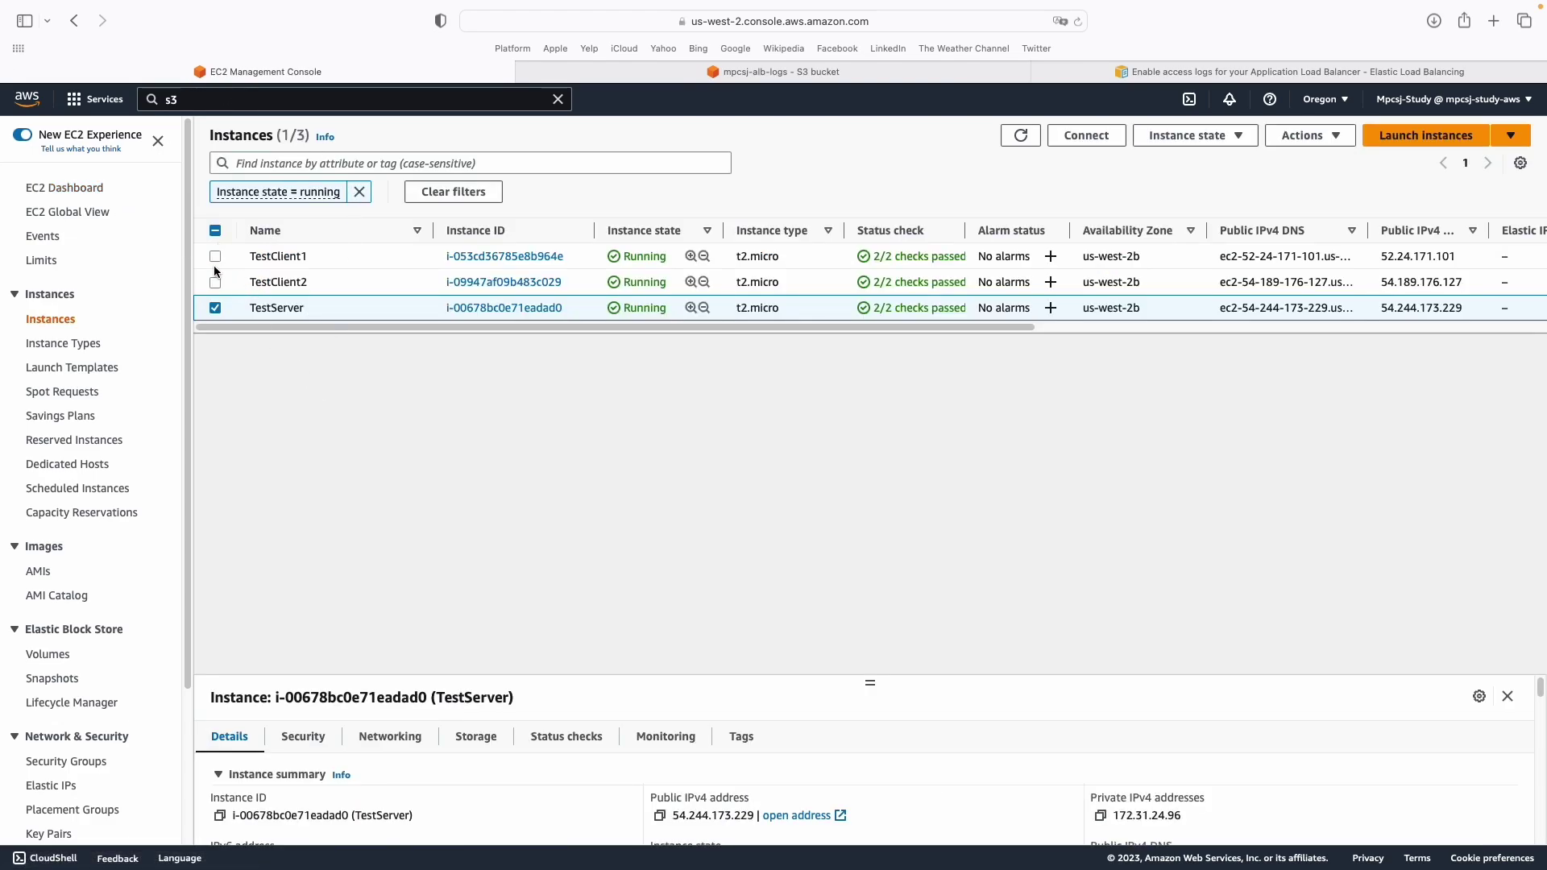
{"action": "left_click", "coordinate": [215, 309]}
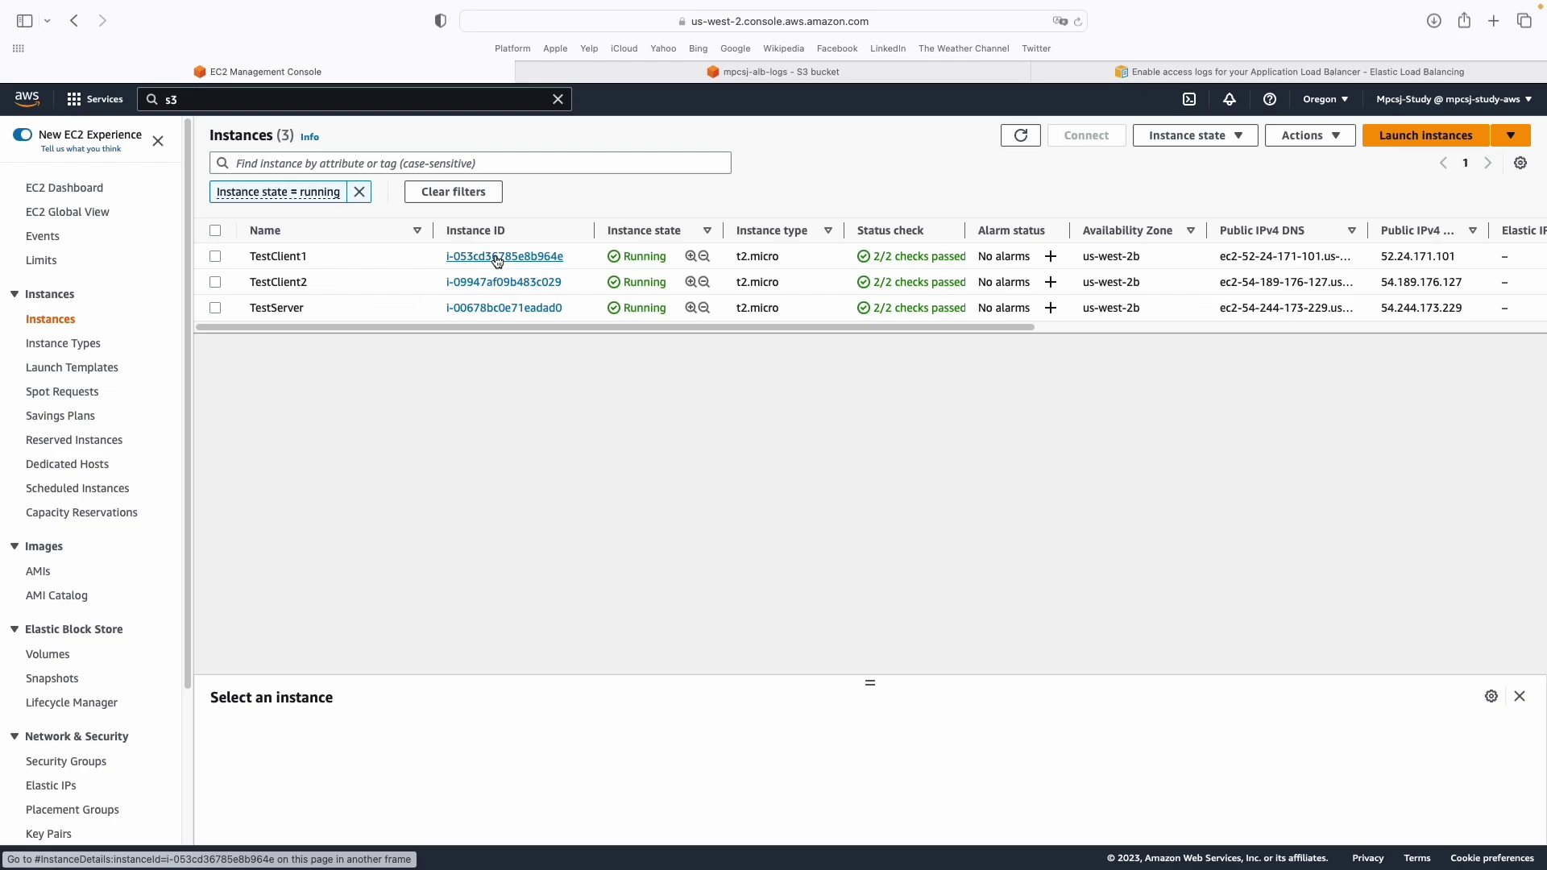
Open TestClient1 in a separate browser tab and connect to it with EC2 Instance Connect as ec2-user.
{"action": "key", "text": "super"}
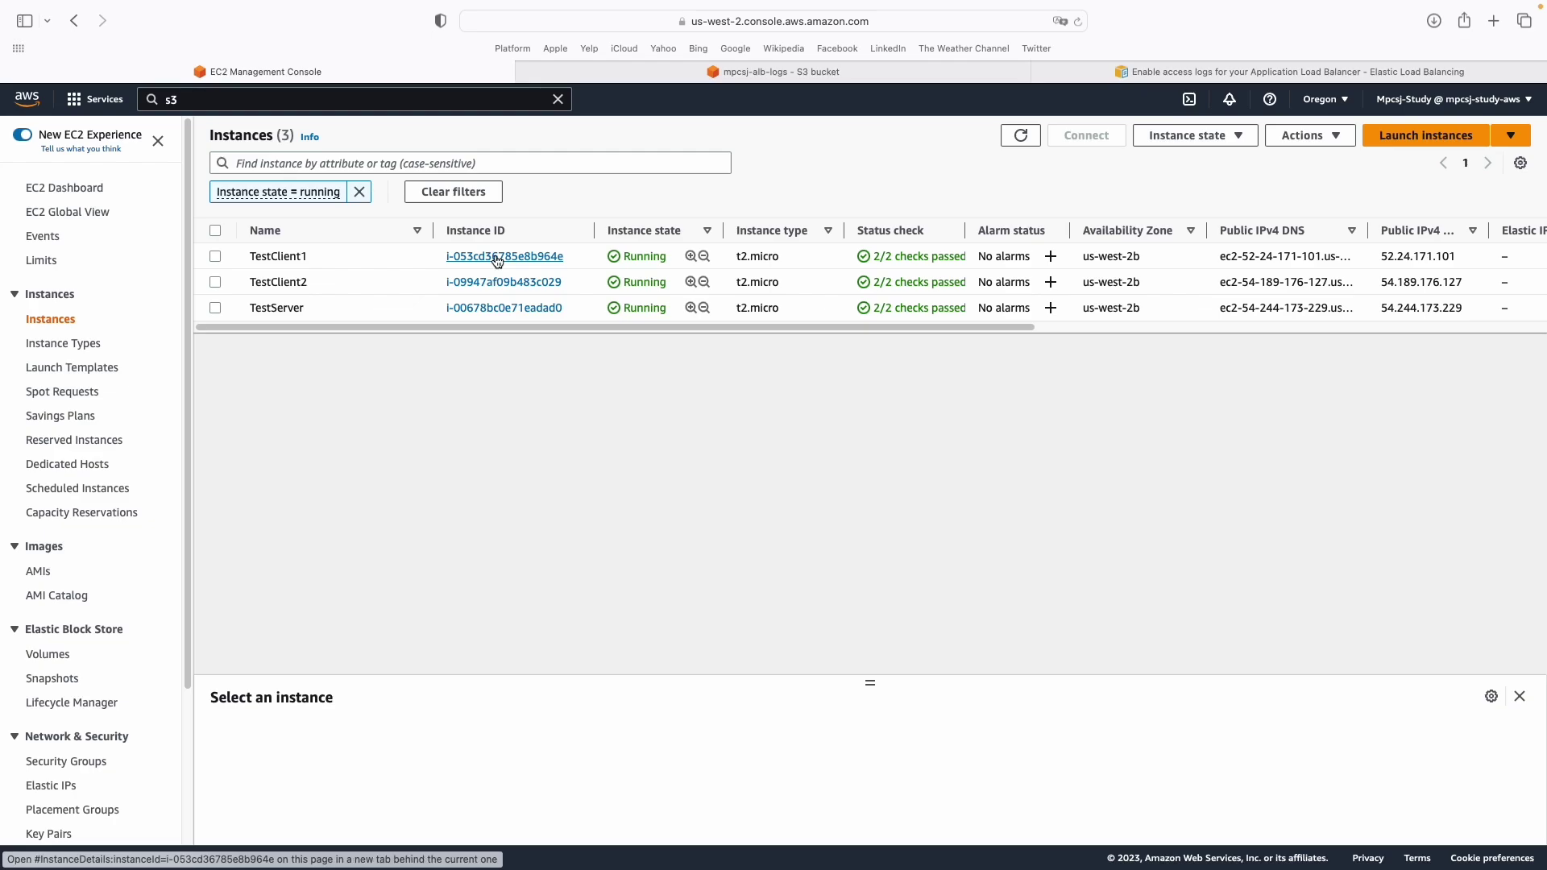
{"action": "left_click", "coordinate": [497, 256], "text": "super"}
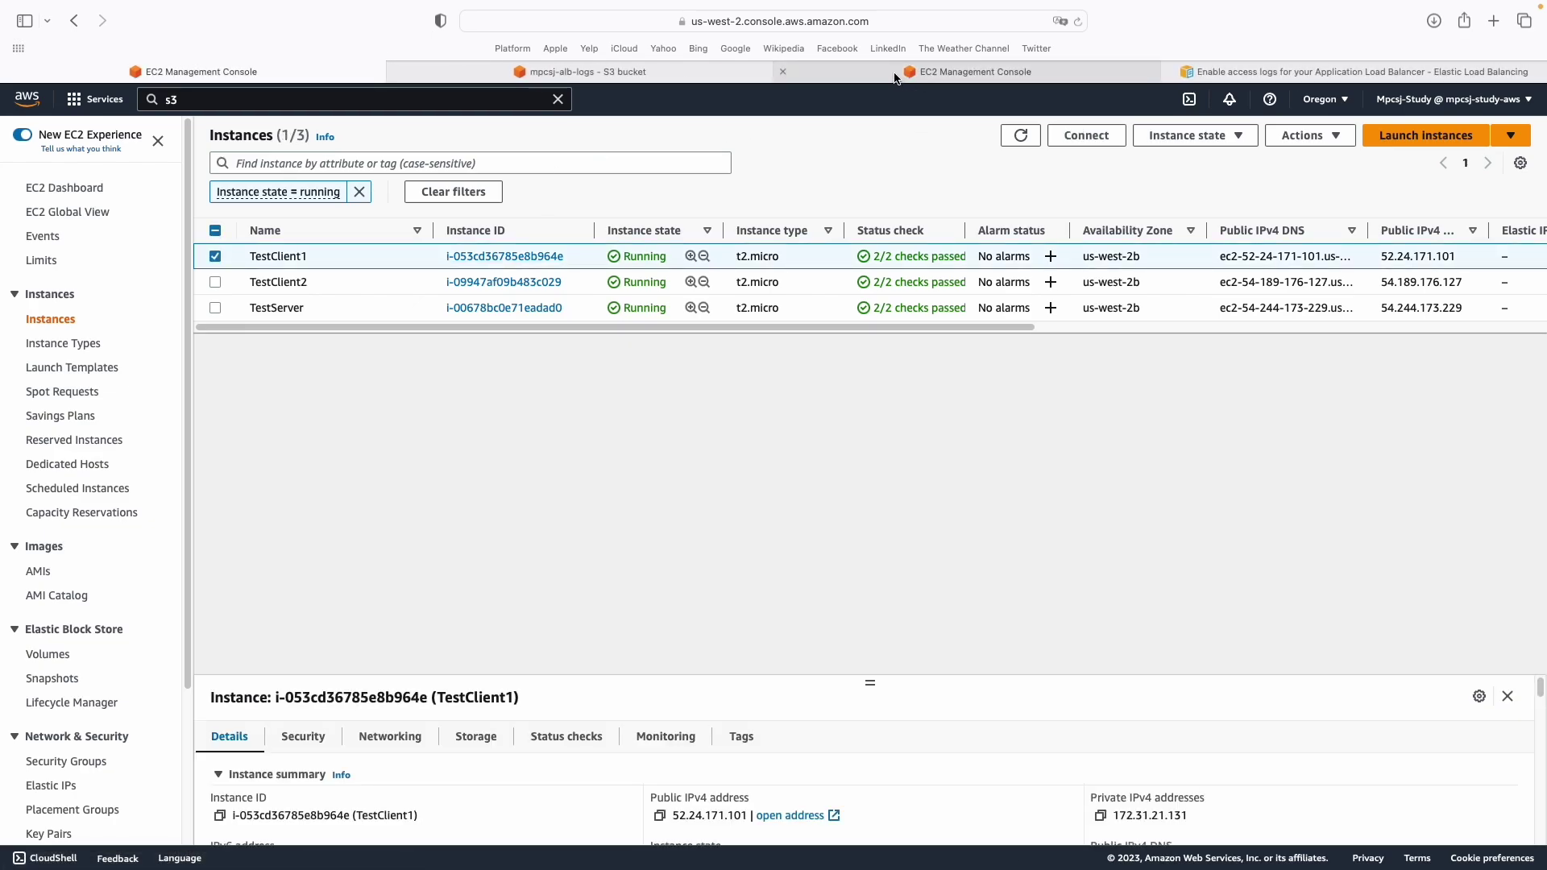
{"action": "left_click", "coordinate": [919, 72]}
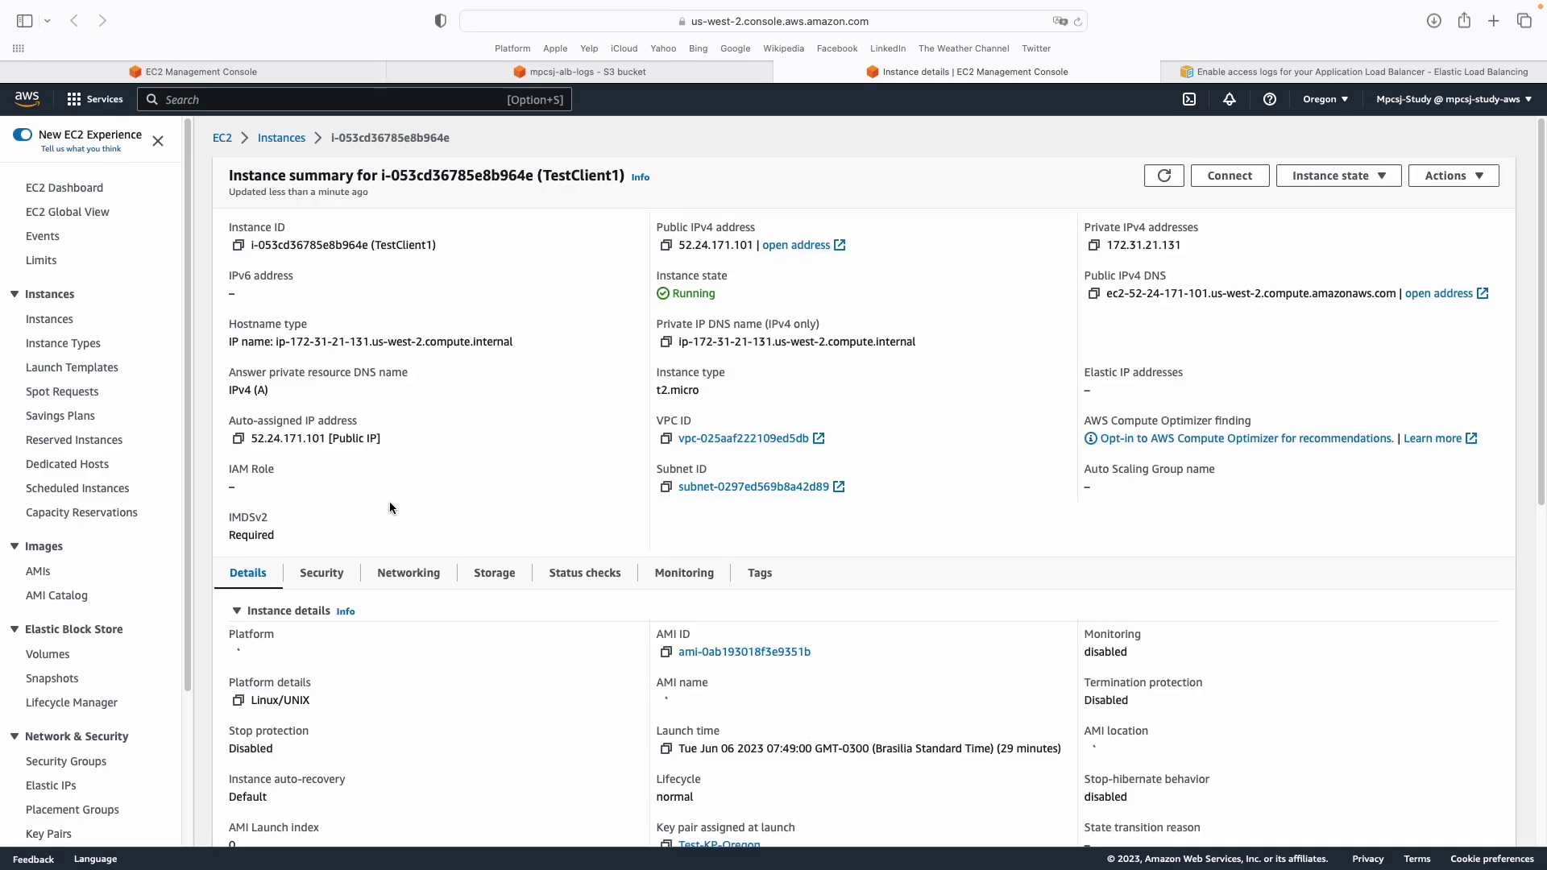
{"action": "left_click", "coordinate": [1205, 182]}
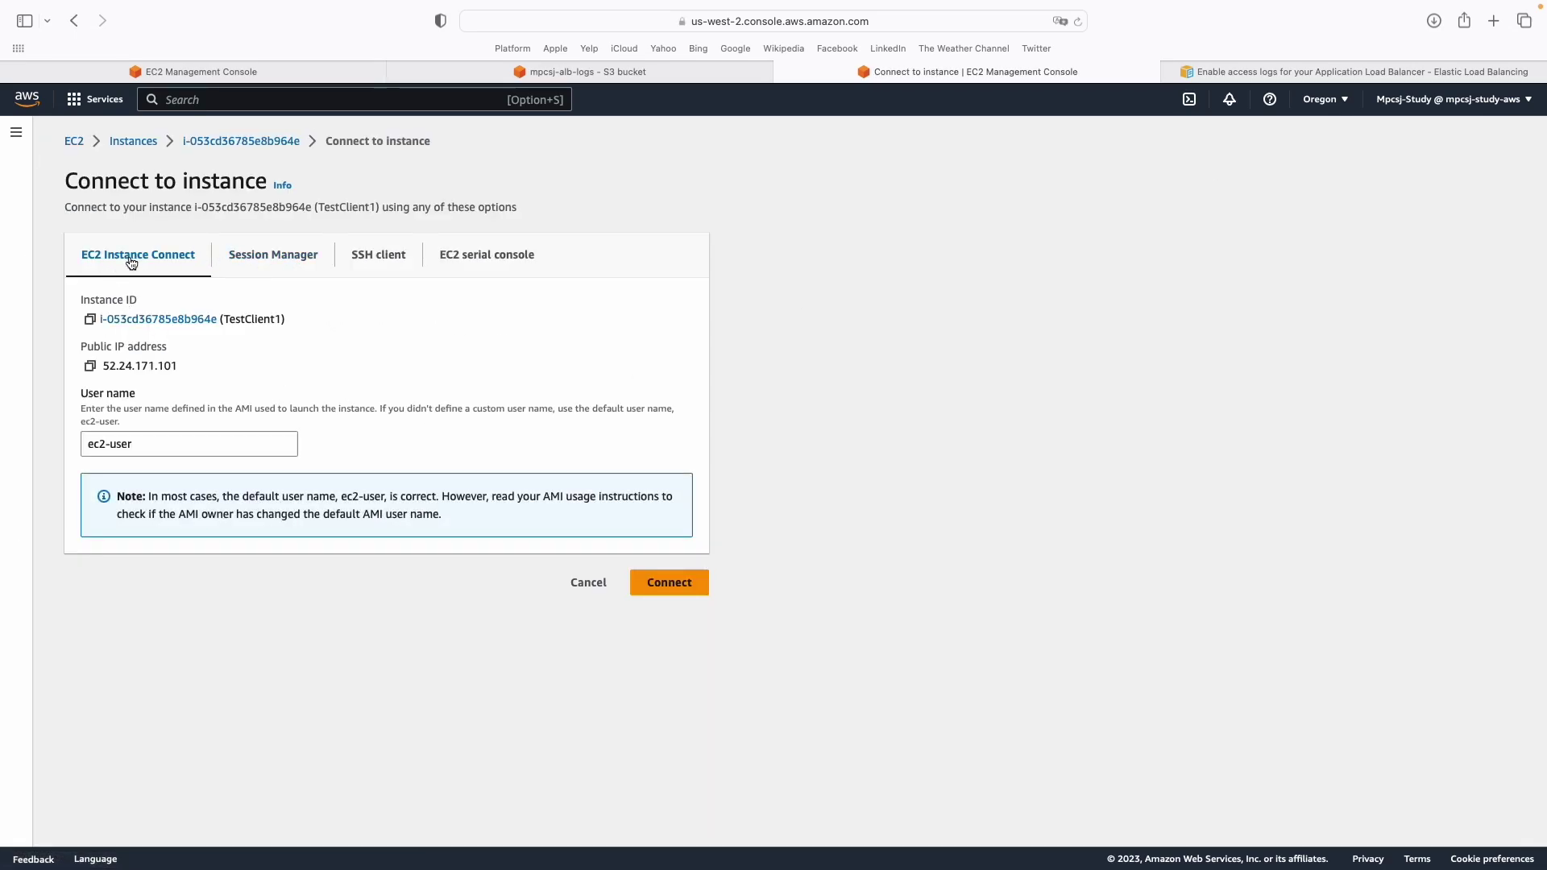
{"action": "left_click", "coordinate": [669, 581]}
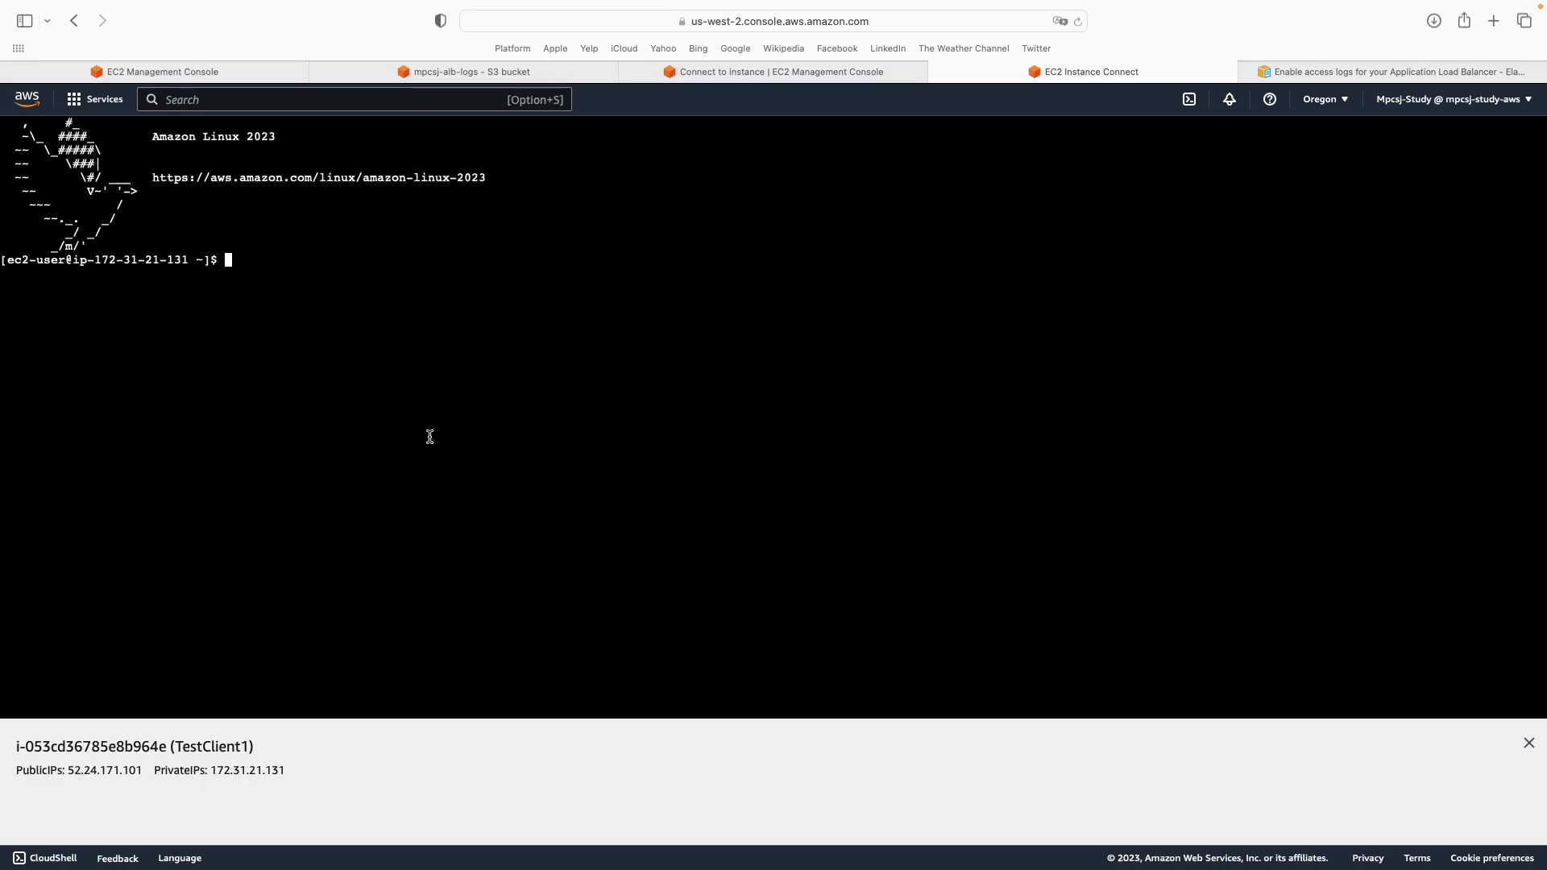
Run curl against the load balancer's copied DNS name from TestClient1 and examine the server's response.
{"action": "type", "text": "curl"}
{"action": "key", "text": "super+v"}
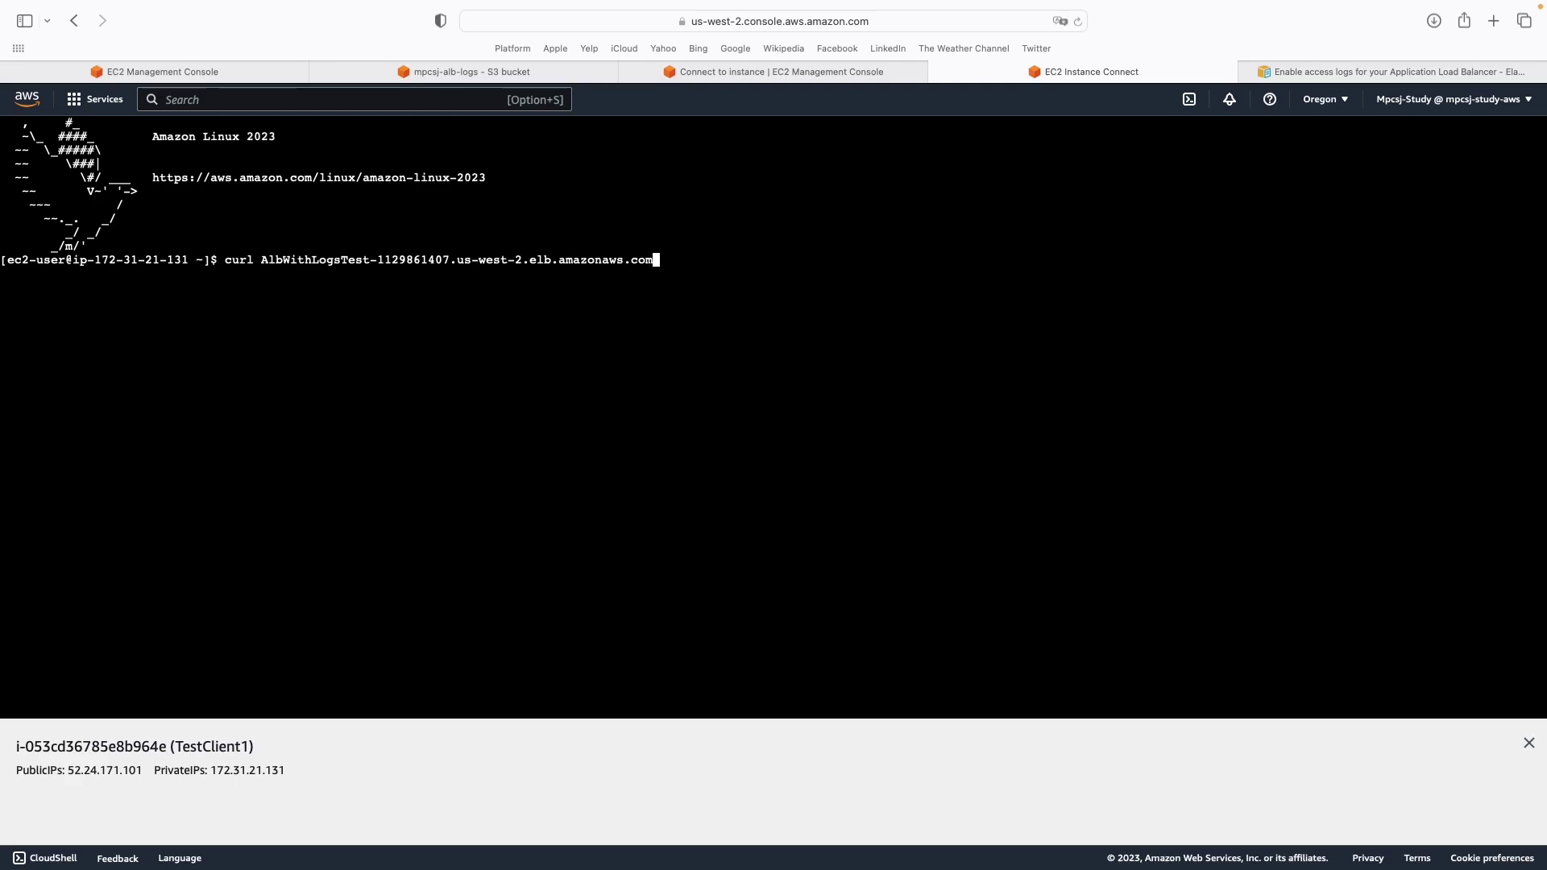
{"action": "key", "text": "Return"}
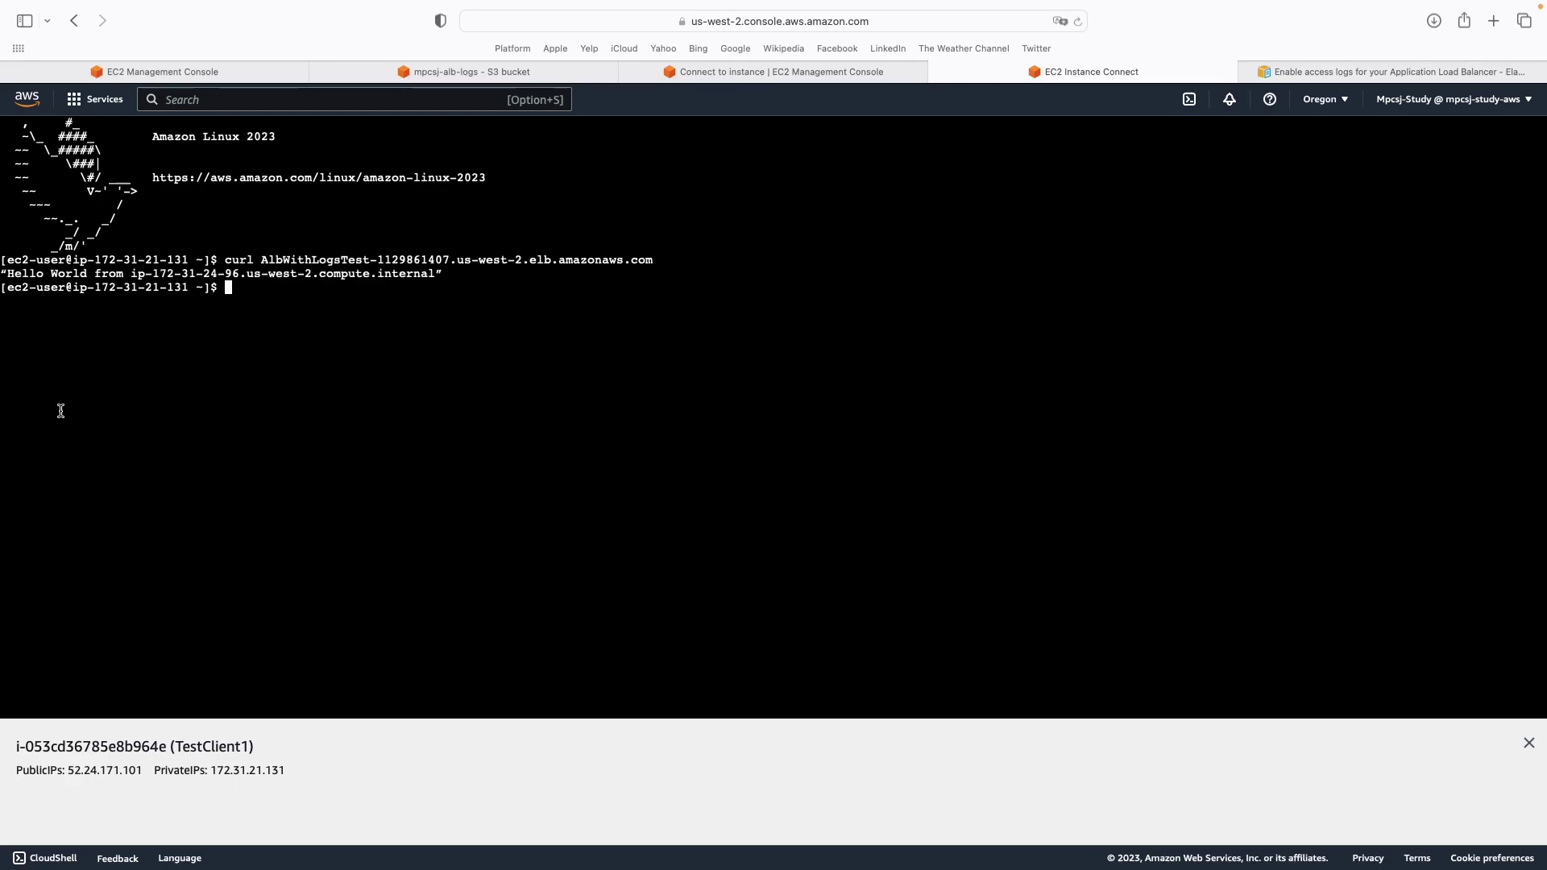
{"action": "mouse_move", "coordinate": [2, 272]}
{"action": "left_click_drag", "start_coordinate": [132, 275], "coordinate": [486, 296]}
{"action": "left_click", "coordinate": [285, 272]}
{"action": "left_click", "coordinate": [486, 296]}
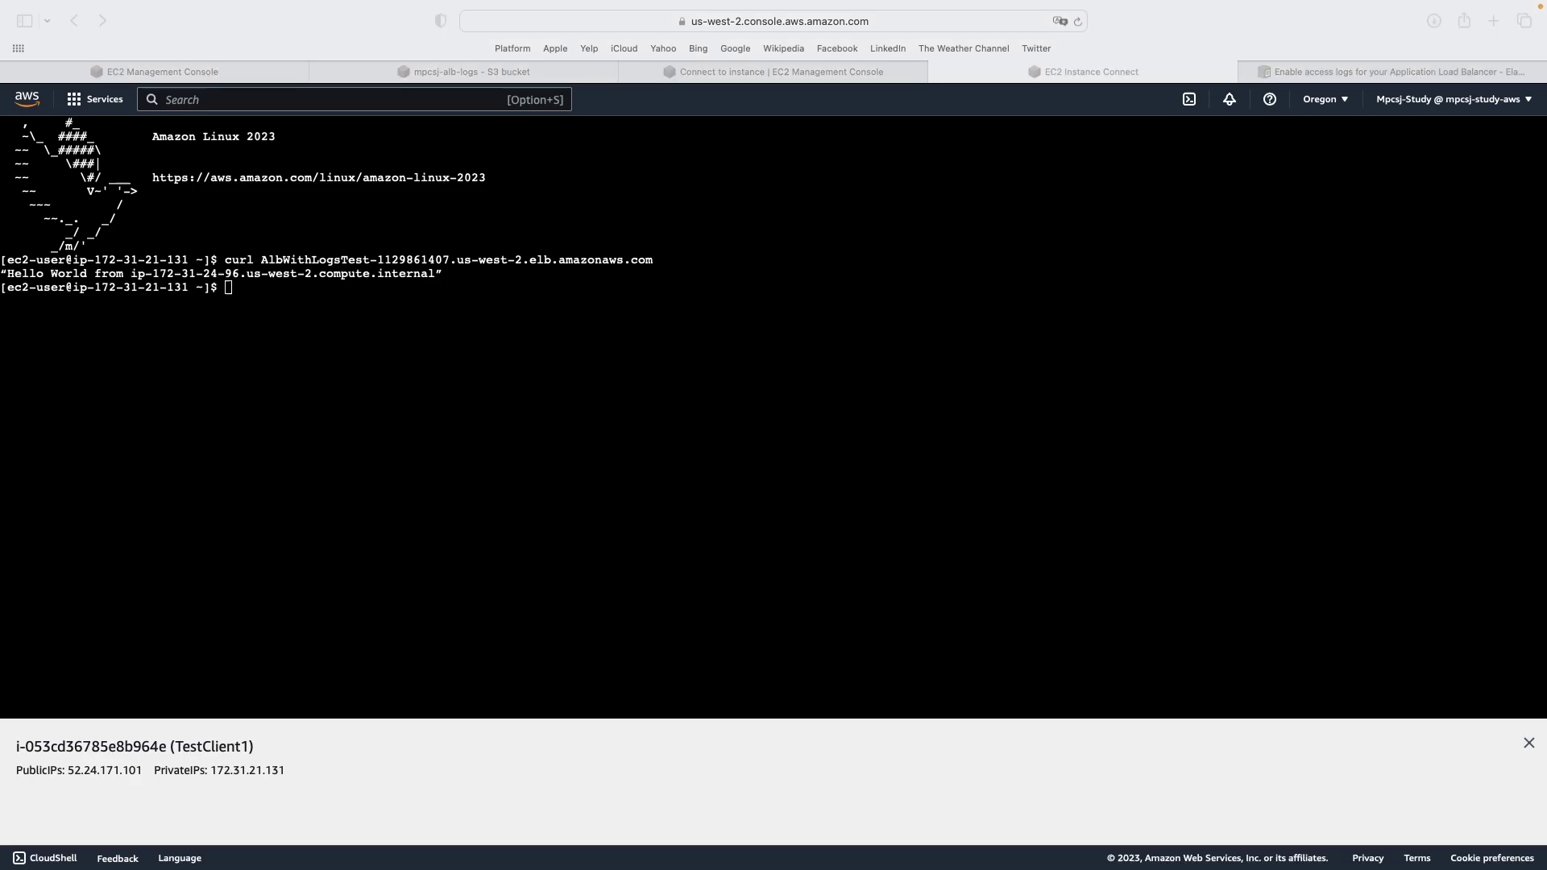
Define the shell variable url on TestClient1 as "AlbWithLogsTest-1129861407.us-west-2.elb.amazonaws.com", enclosed in double quotes.
{"action": "left_click", "coordinate": [355, 325]}
{"action": "type", "text": "url"}
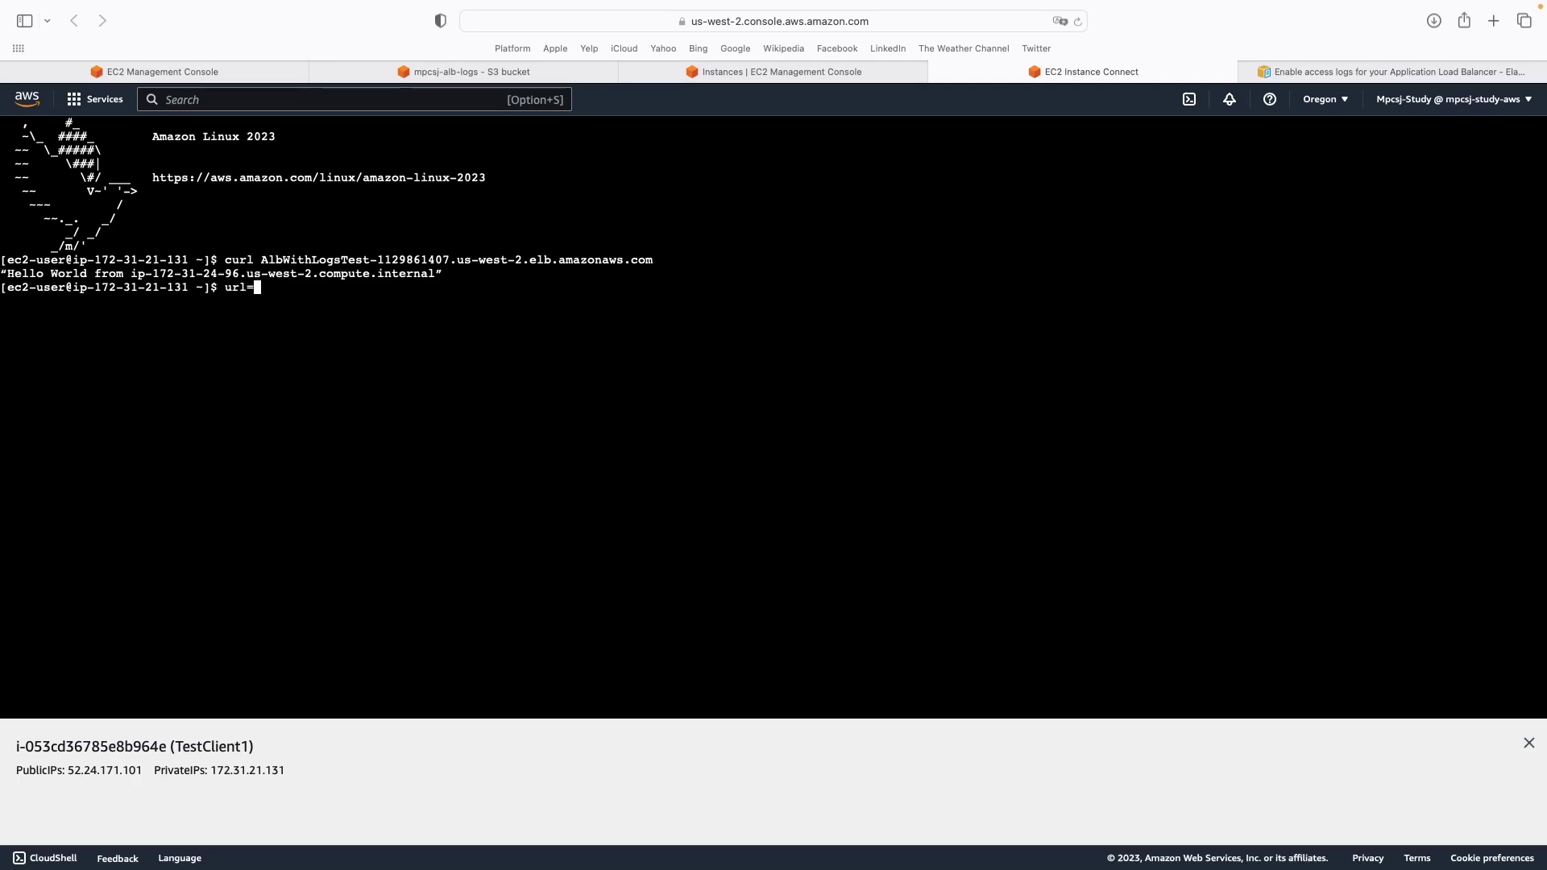
{"action": "type", "text": "=\""}
{"action": "key", "text": "super+v"}
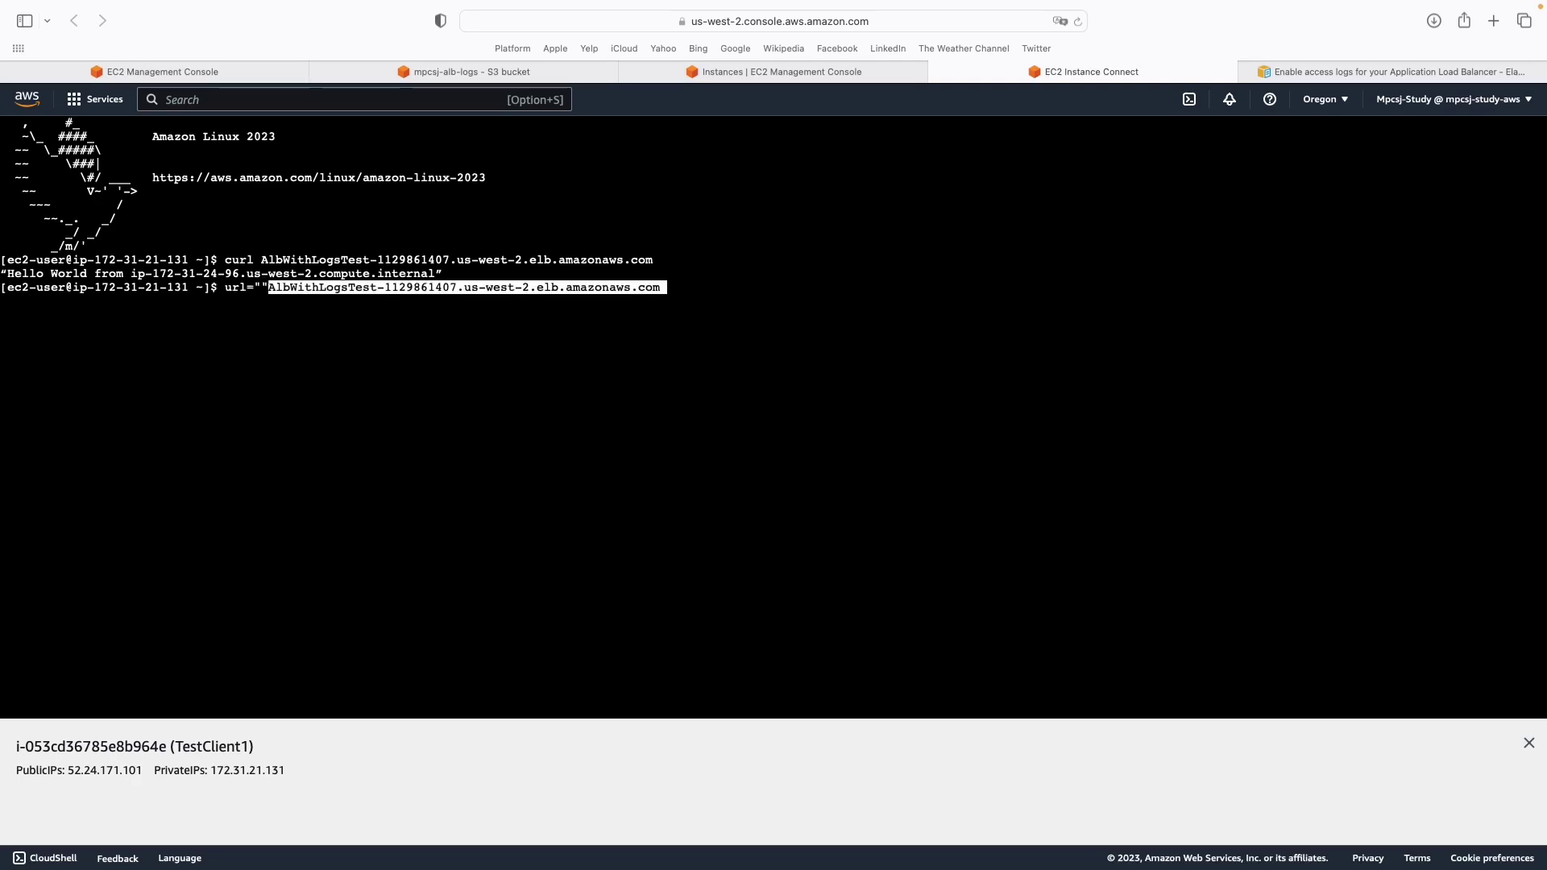
{"action": "key", "text": "Left"}
{"action": "key", "text": "Left"}
{"action": "key", "text": "Left"}
{"action": "key", "text": "Left"}
{"action": "key", "text": "Left"}
{"action": "key", "text": "Left"}
{"action": "key", "text": "Left"}
{"action": "key", "text": "Left"}
{"action": "key", "text": "Left"}
{"action": "key", "text": "Left"}
{"action": "key", "text": "Left"}
{"action": "key", "text": "Left"}
{"action": "key", "text": "Left"}
{"action": "key", "text": "Left"}
{"action": "key", "text": "Left"}
{"action": "key", "text": "Left"}
{"action": "key", "text": "Left"}
{"action": "key", "text": "Left"}
{"action": "key", "text": "Left"}
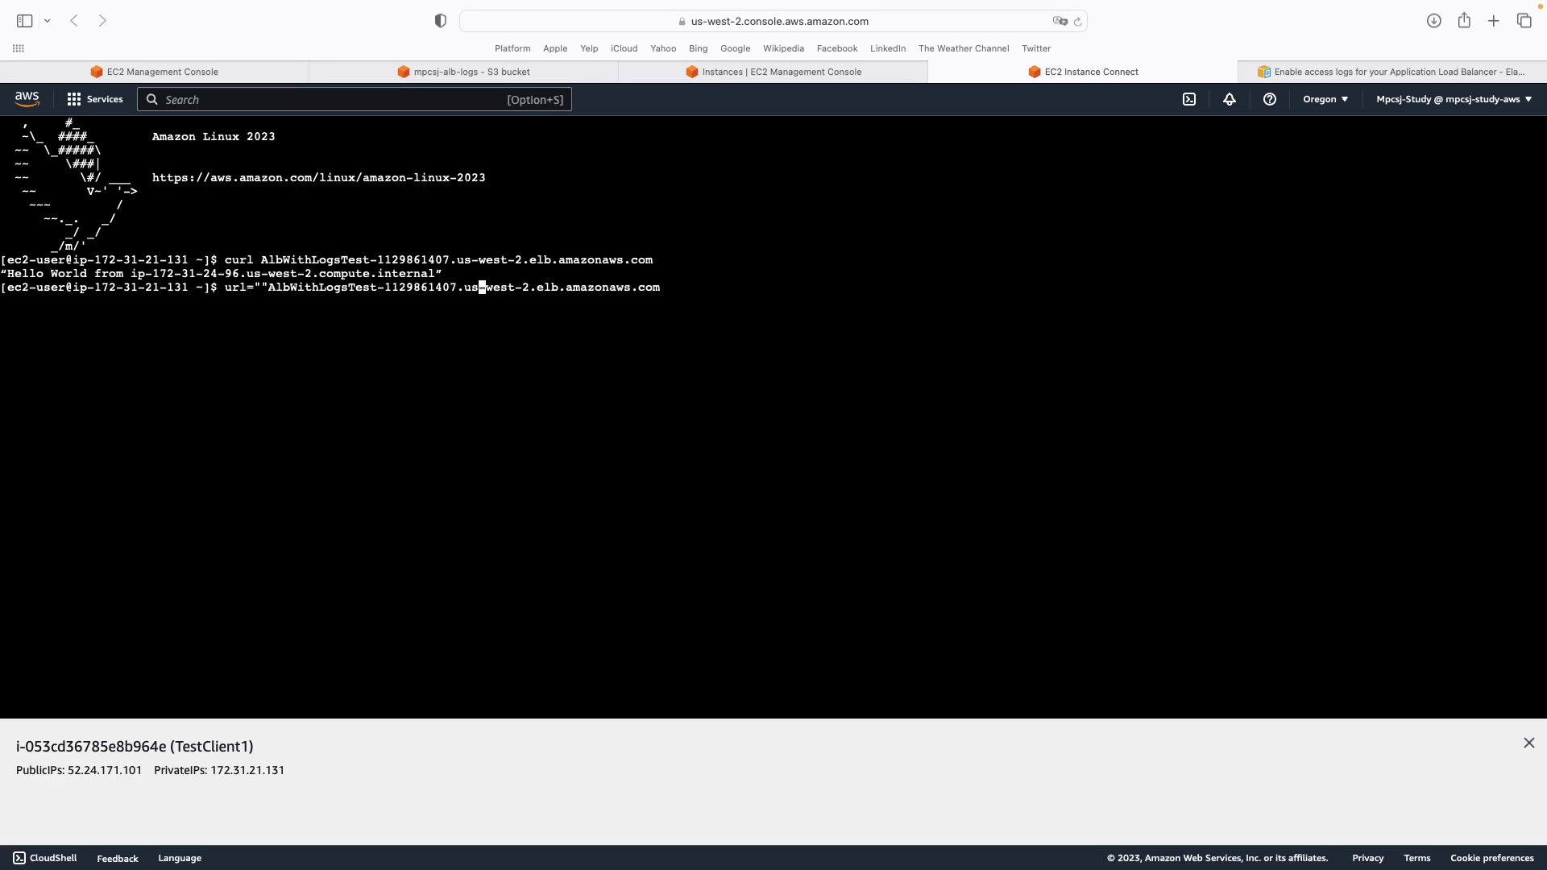
{"action": "key", "text": "Left"}
{"action": "key", "text": "Left"}
{"action": "key", "text": "Left"}
{"action": "key", "text": "Left"}
{"action": "key", "text": "Left"}
{"action": "key", "text": "Left"}
{"action": "key", "text": "Left"}
{"action": "key", "text": "Left"}
{"action": "key", "text": "Left"}
{"action": "key", "text": "Left"}
{"action": "key", "text": "Left"}
{"action": "key", "text": "Left"}
{"action": "key", "text": "Left"}
{"action": "key", "text": "Left"}
{"action": "key", "text": "Left"}
{"action": "key", "text": "Left"}
{"action": "key", "text": "Left"}
{"action": "key", "text": "Left"}
{"action": "key", "text": "Left"}
{"action": "key", "text": "Left"}
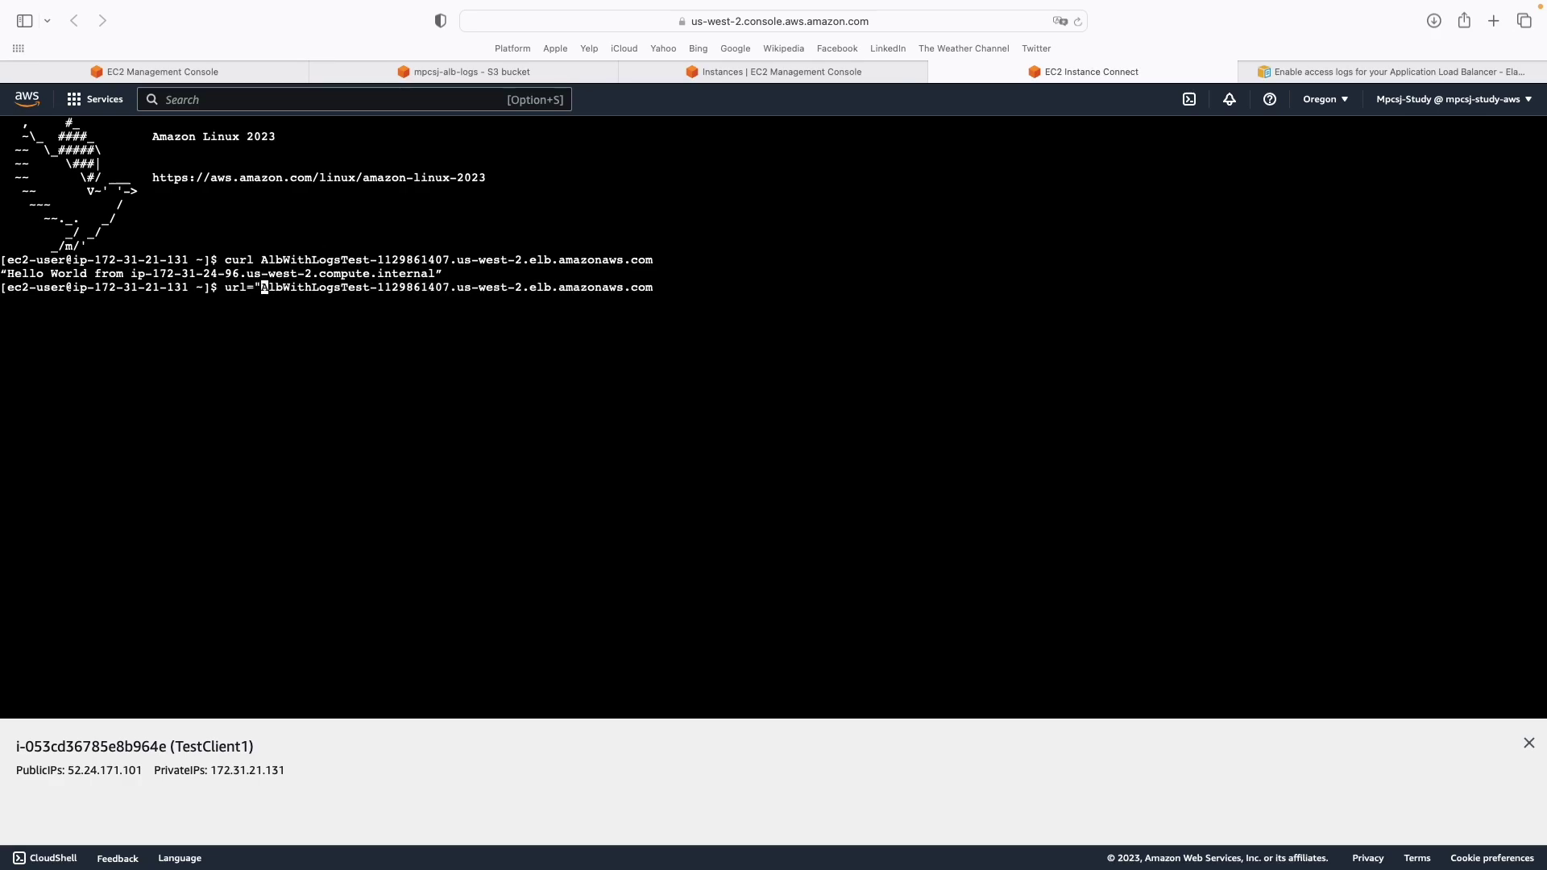
{"action": "type", "text": "\""}
{"action": "key", "text": "Return"}
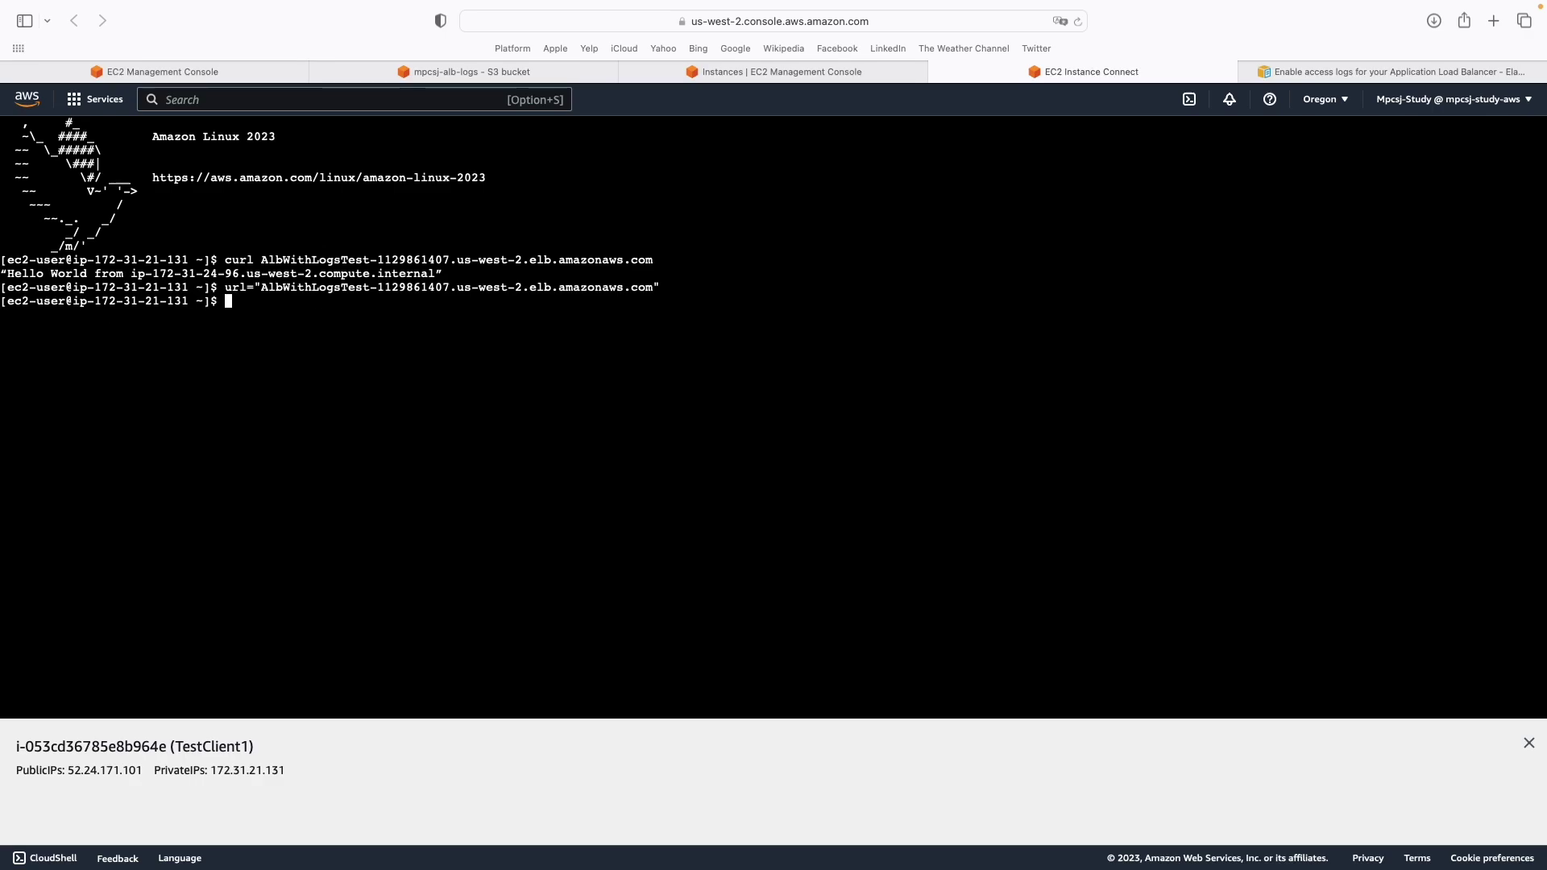
Fetch the prepared request script from another application and run it in the TestClient1 terminal to send repeated requests to the load balancer.
{"action": "key", "text": "super+Tab"}
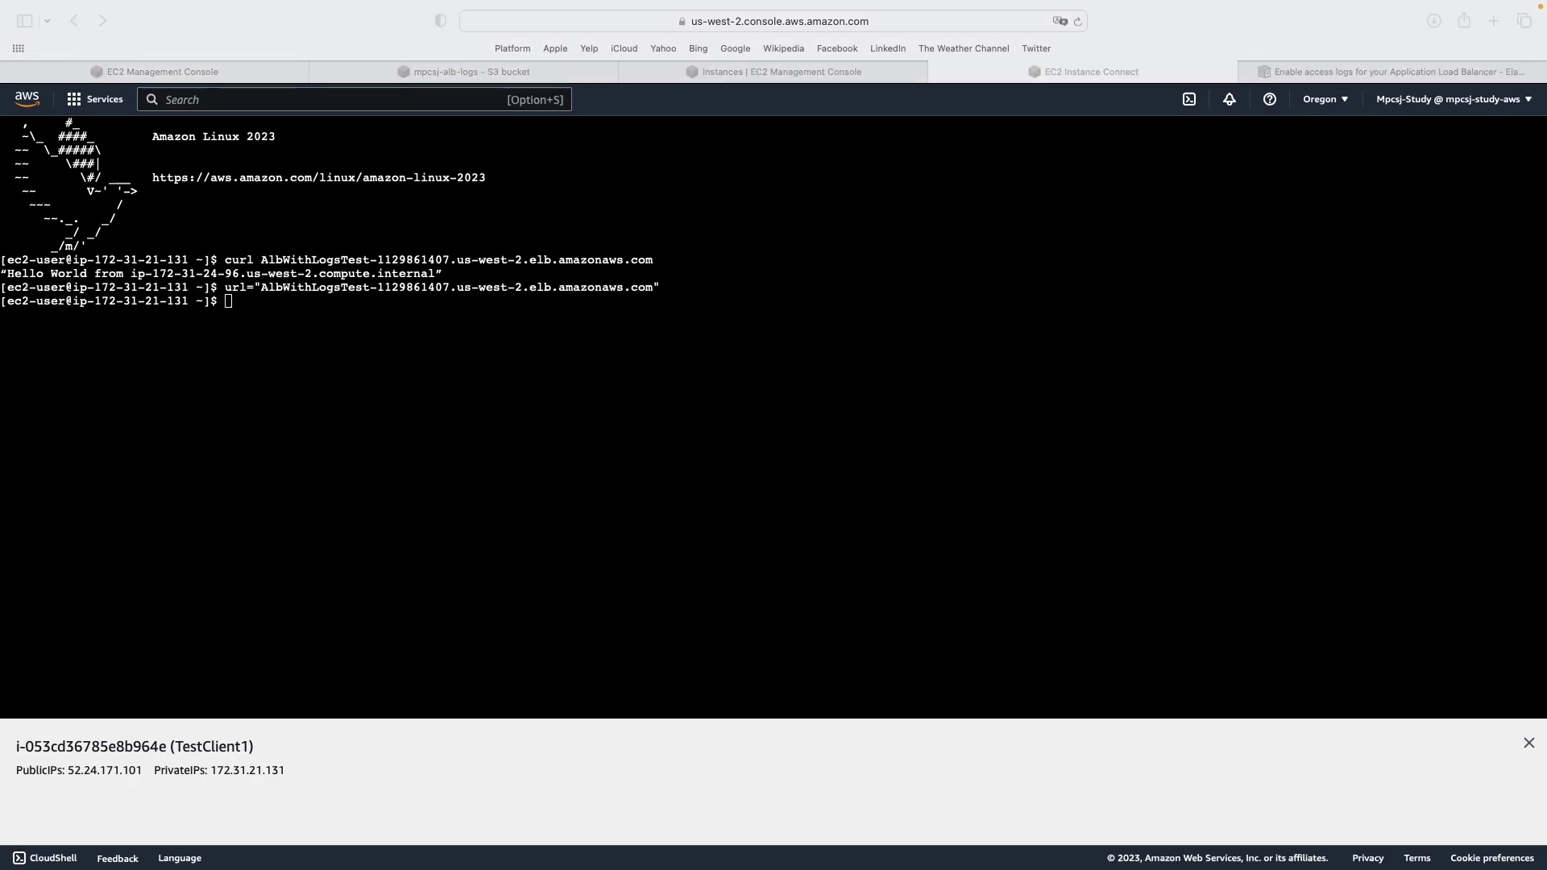
{"action": "left_click", "coordinate": [349, 400]}
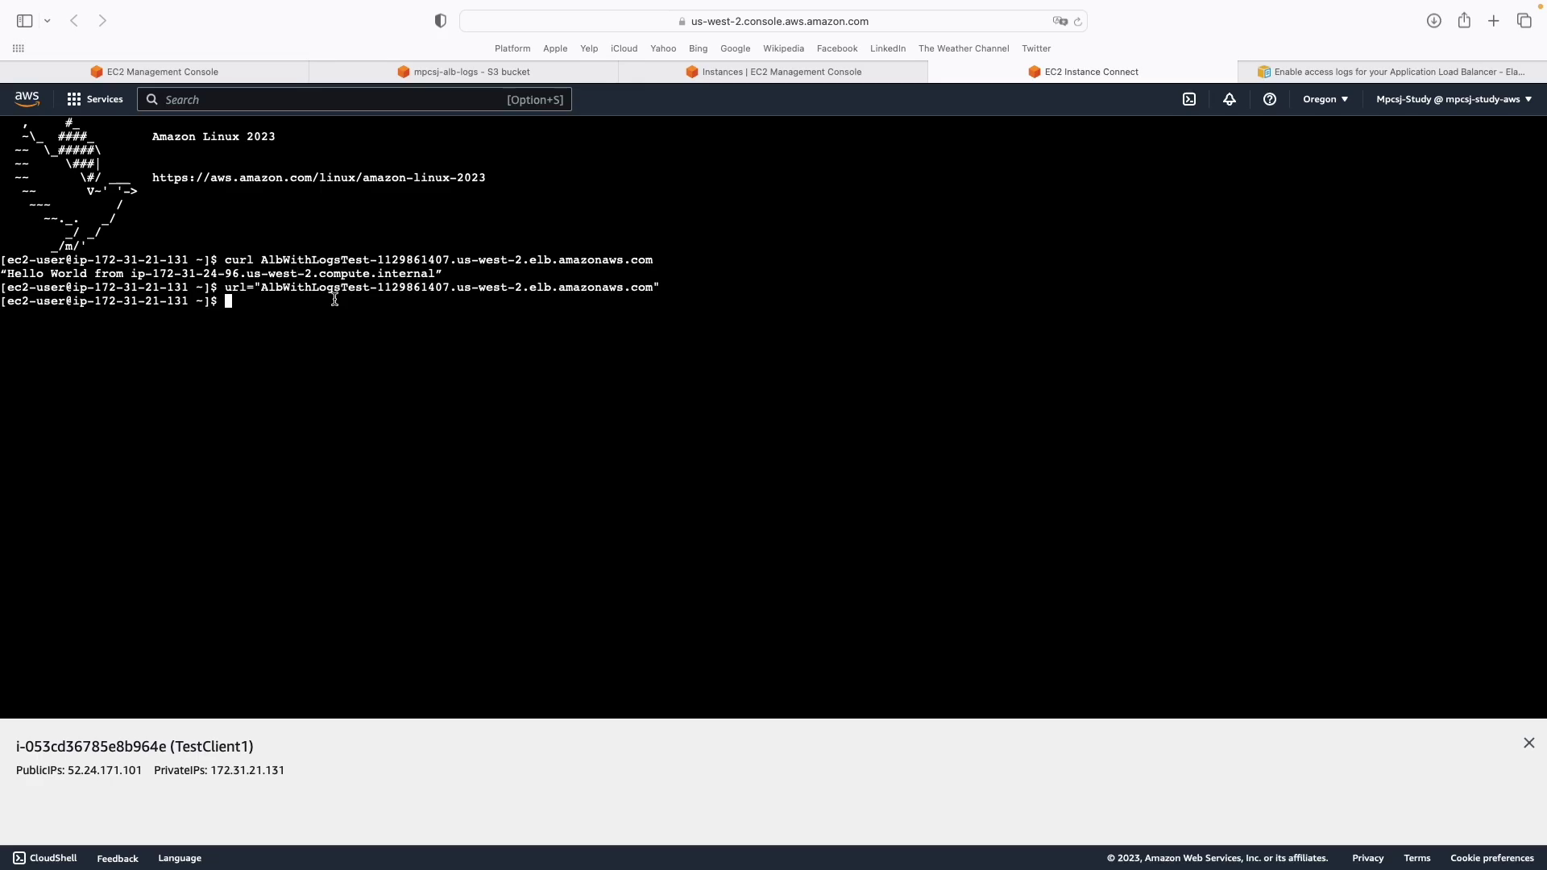
{"action": "key", "text": "super+v"}
{"action": "key", "text": "Return"}
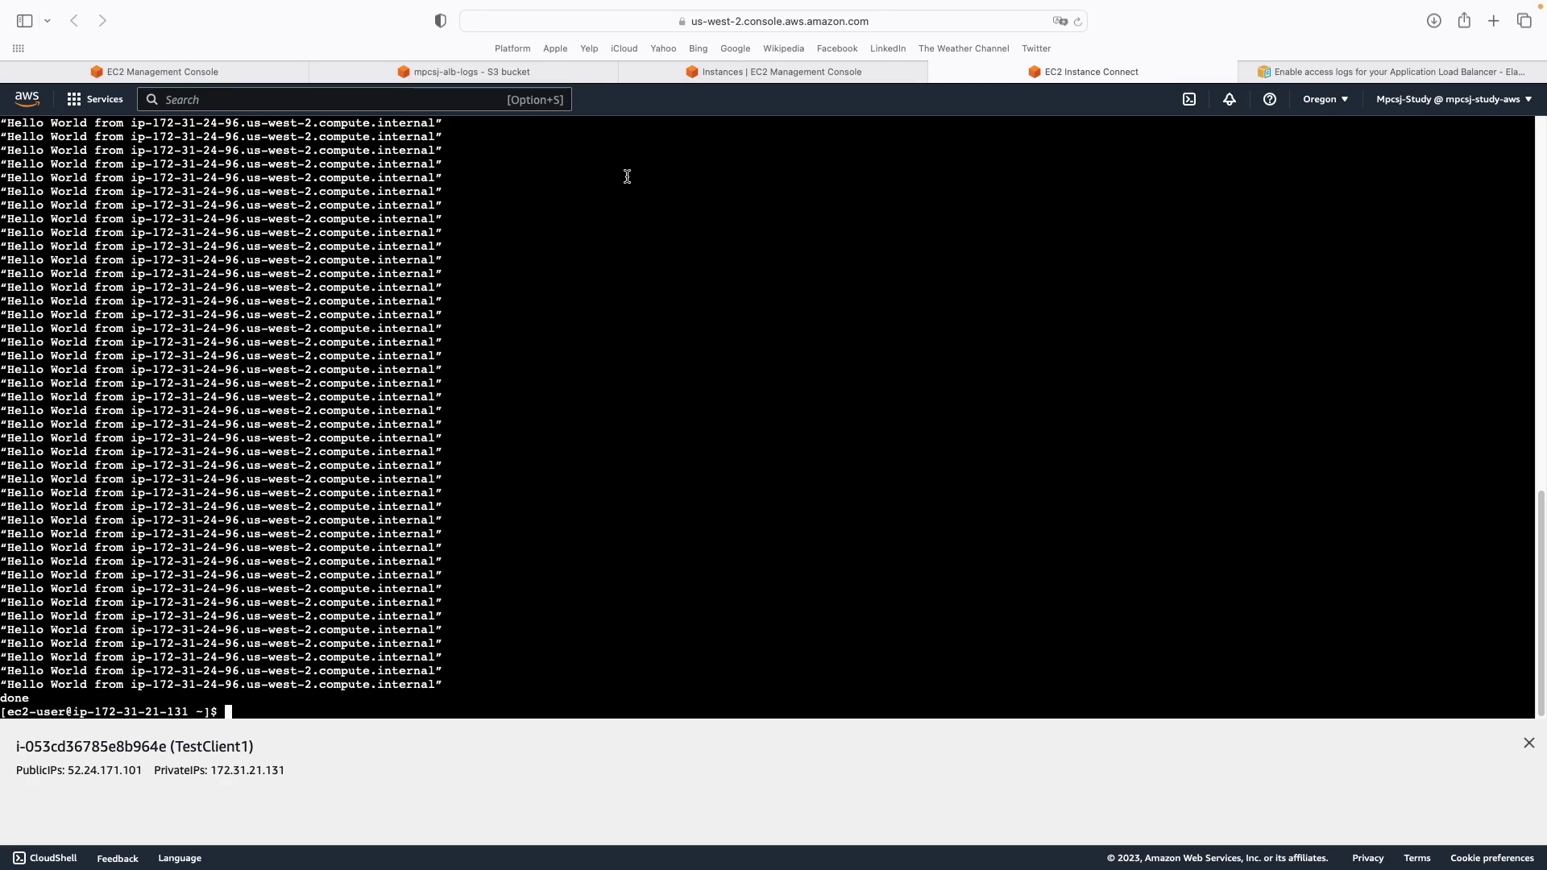
Return to the instances list and connect to TestClient2 with EC2 Instance Connect as ec2-user.
{"action": "left_click", "coordinate": [760, 71]}
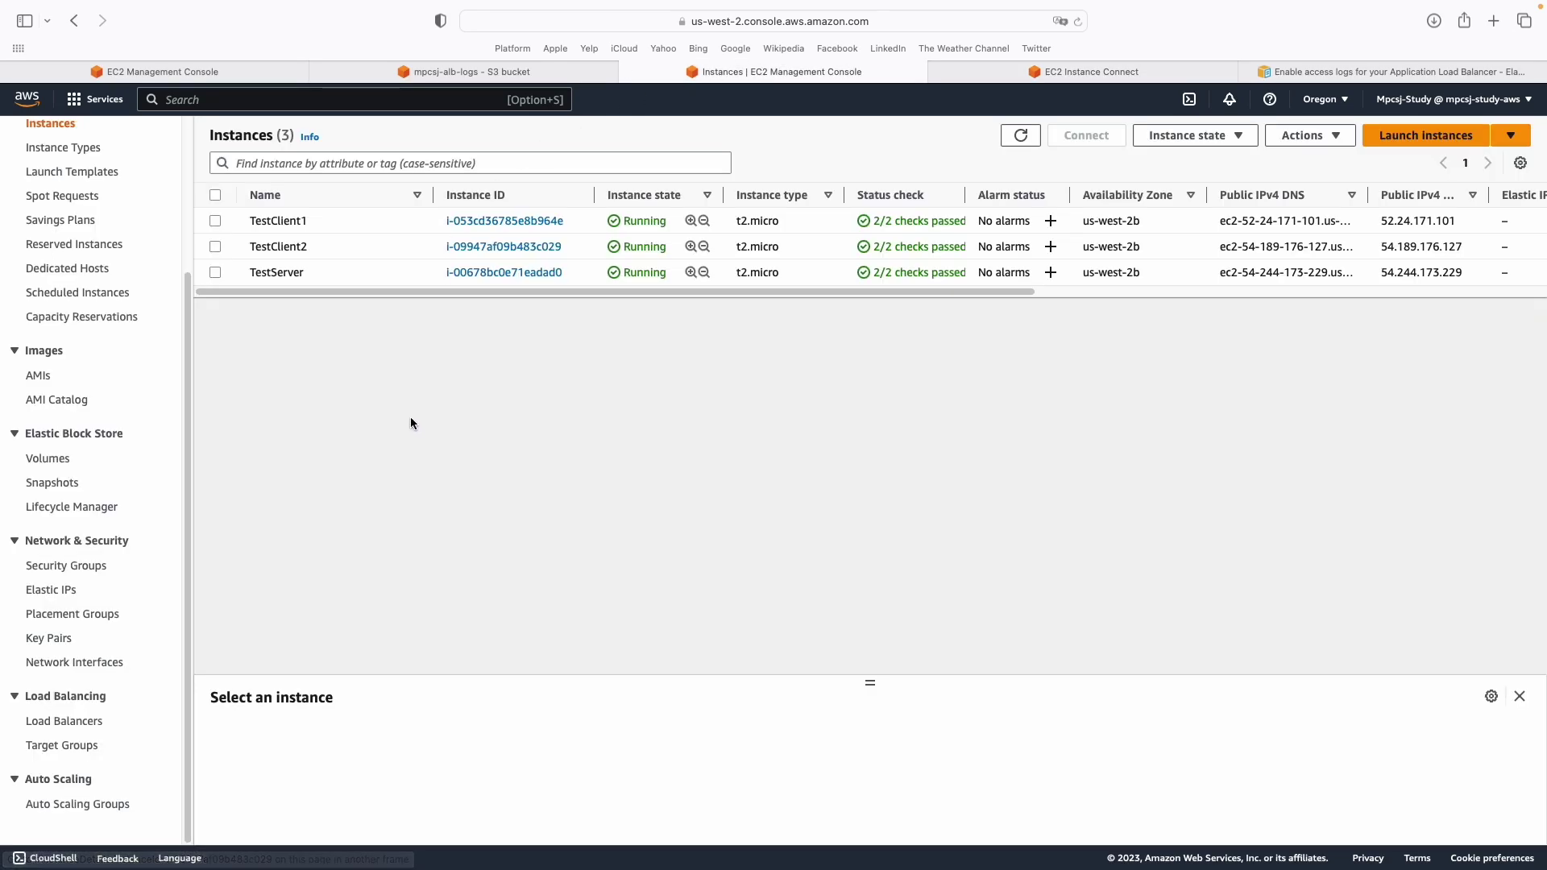
{"action": "left_click", "coordinate": [215, 246]}
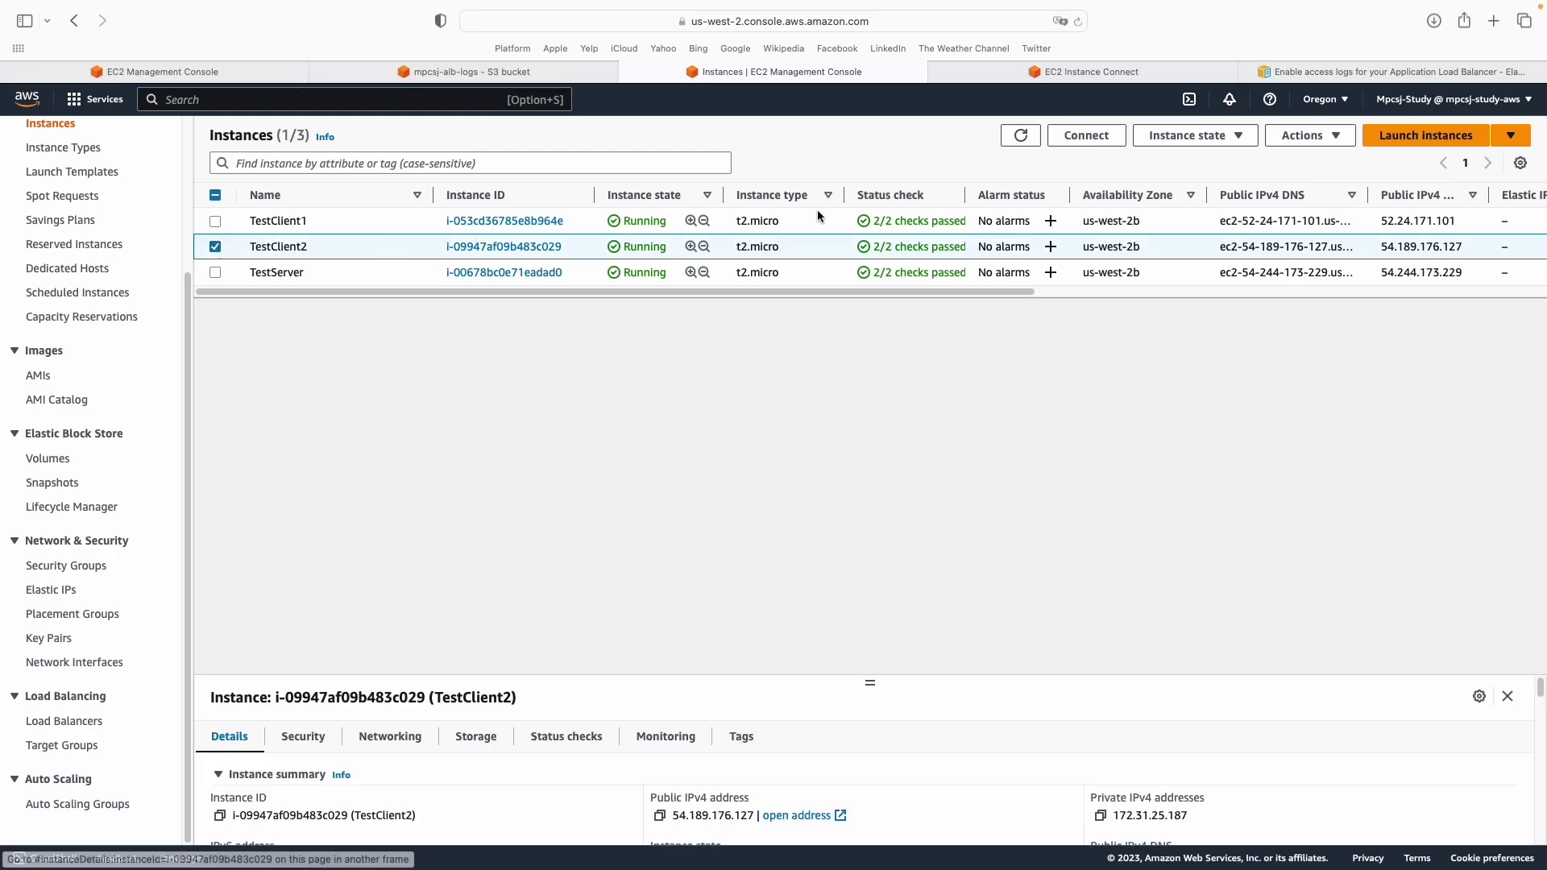
{"action": "left_click", "coordinate": [1086, 135]}
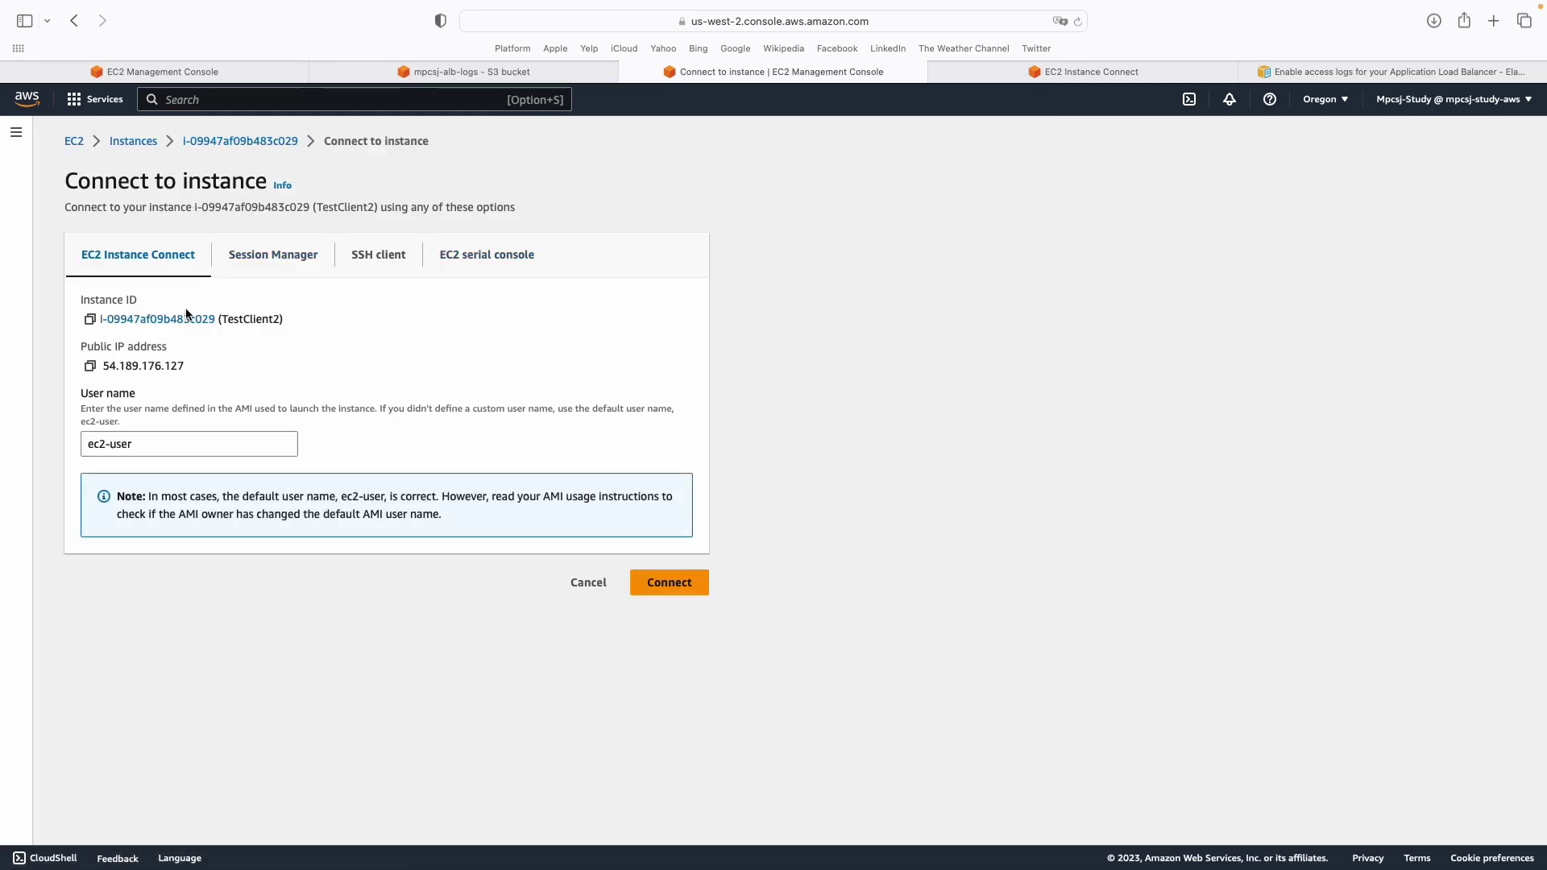
{"action": "left_click", "coordinate": [668, 580]}
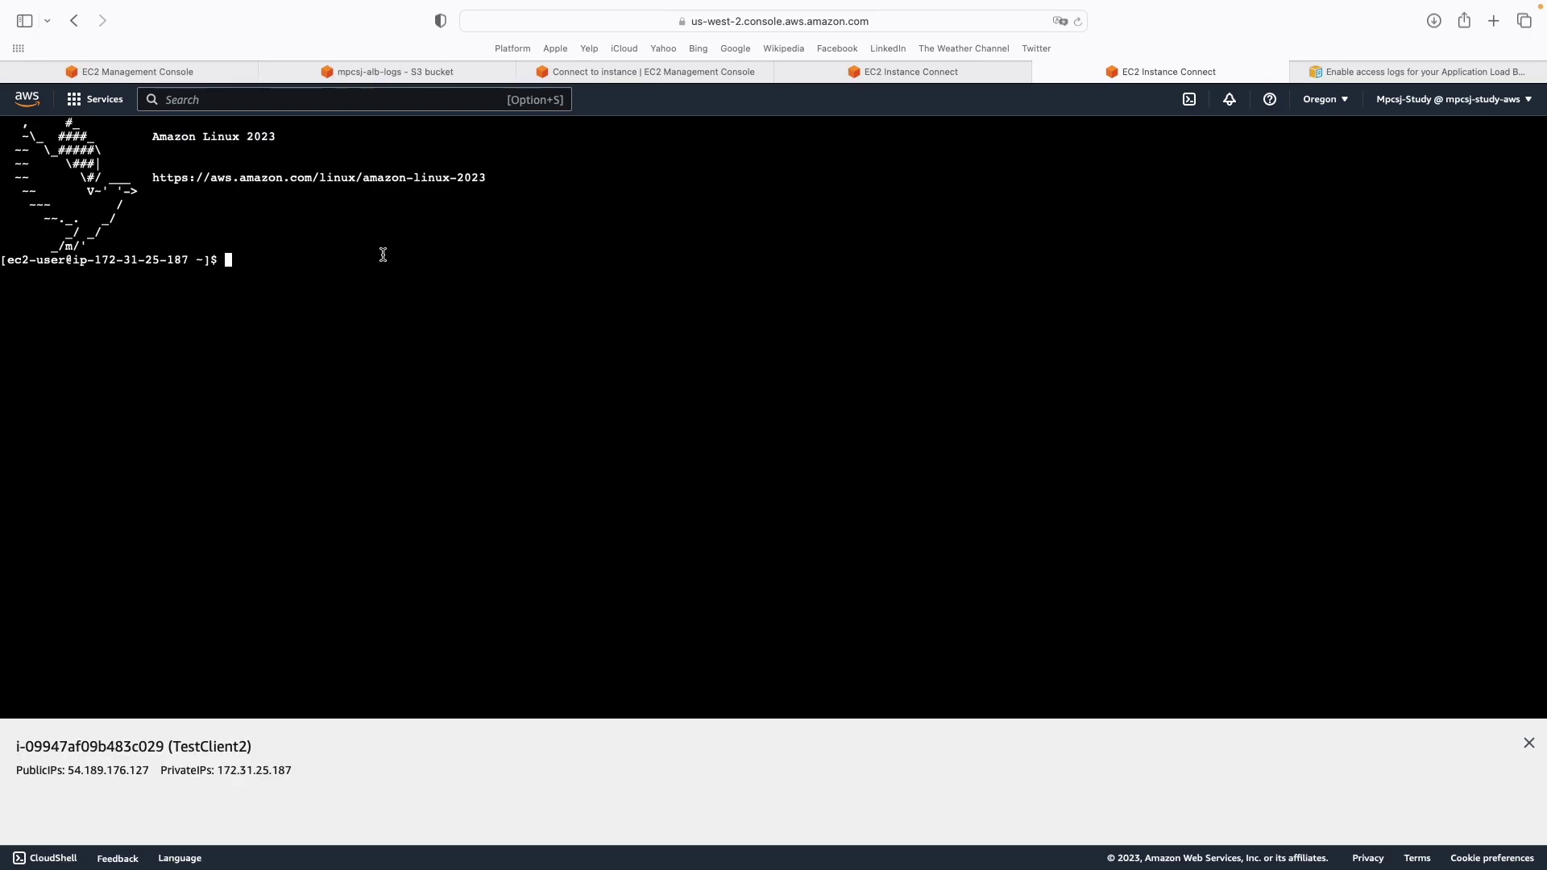
Open the AlbWithLogsTest load balancer's details from the EC2 load balancers list and copy its DNS name.
{"action": "left_click", "coordinate": [907, 71]}
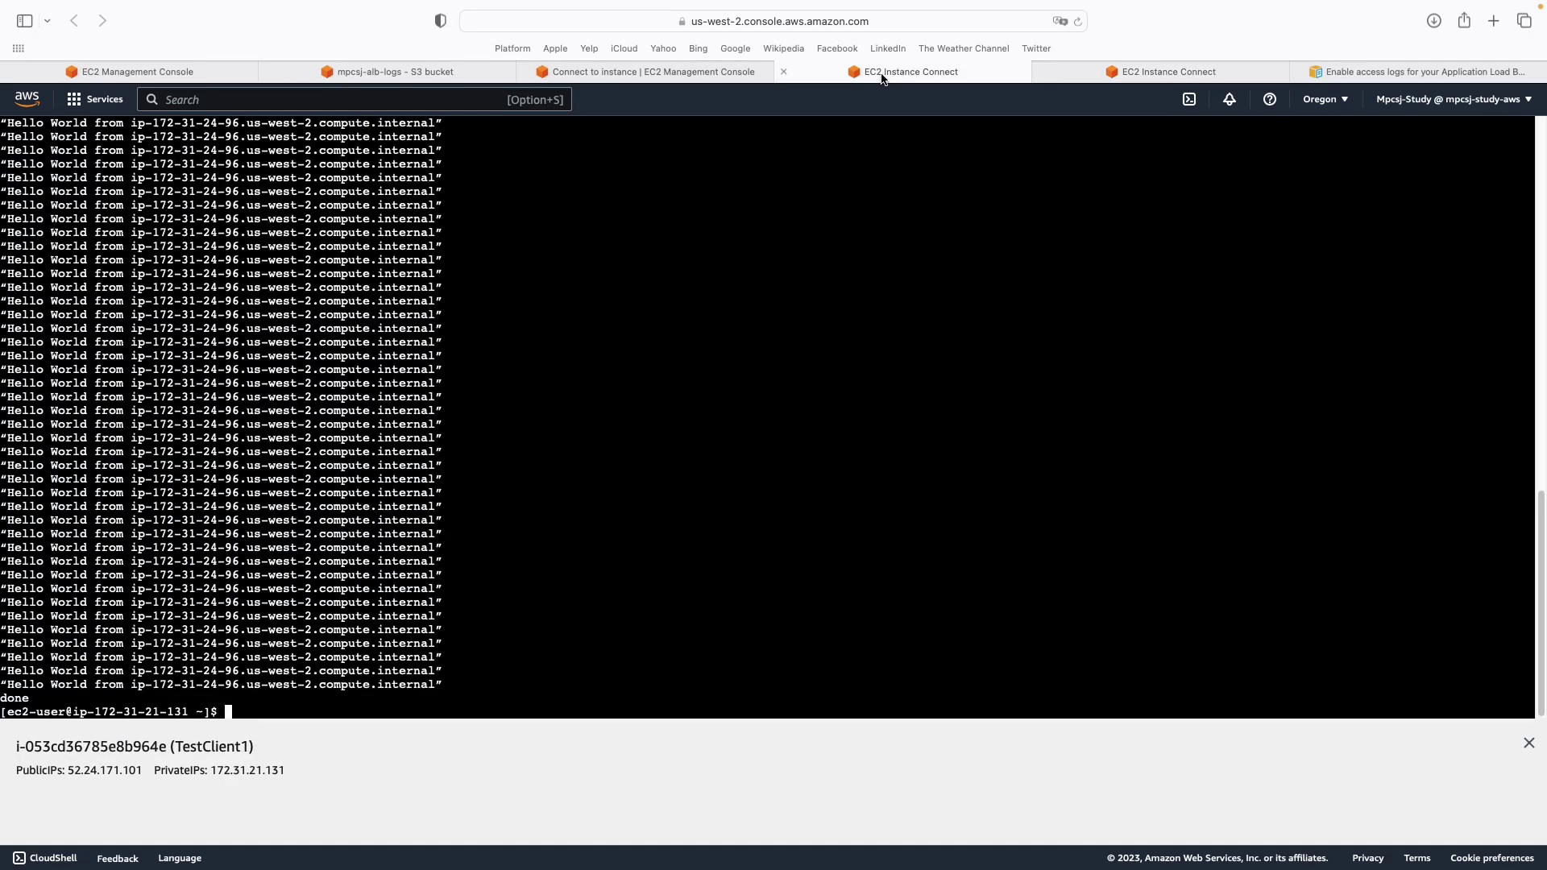
{"action": "left_click", "coordinate": [560, 70]}
{"action": "left_click", "coordinate": [587, 580]}
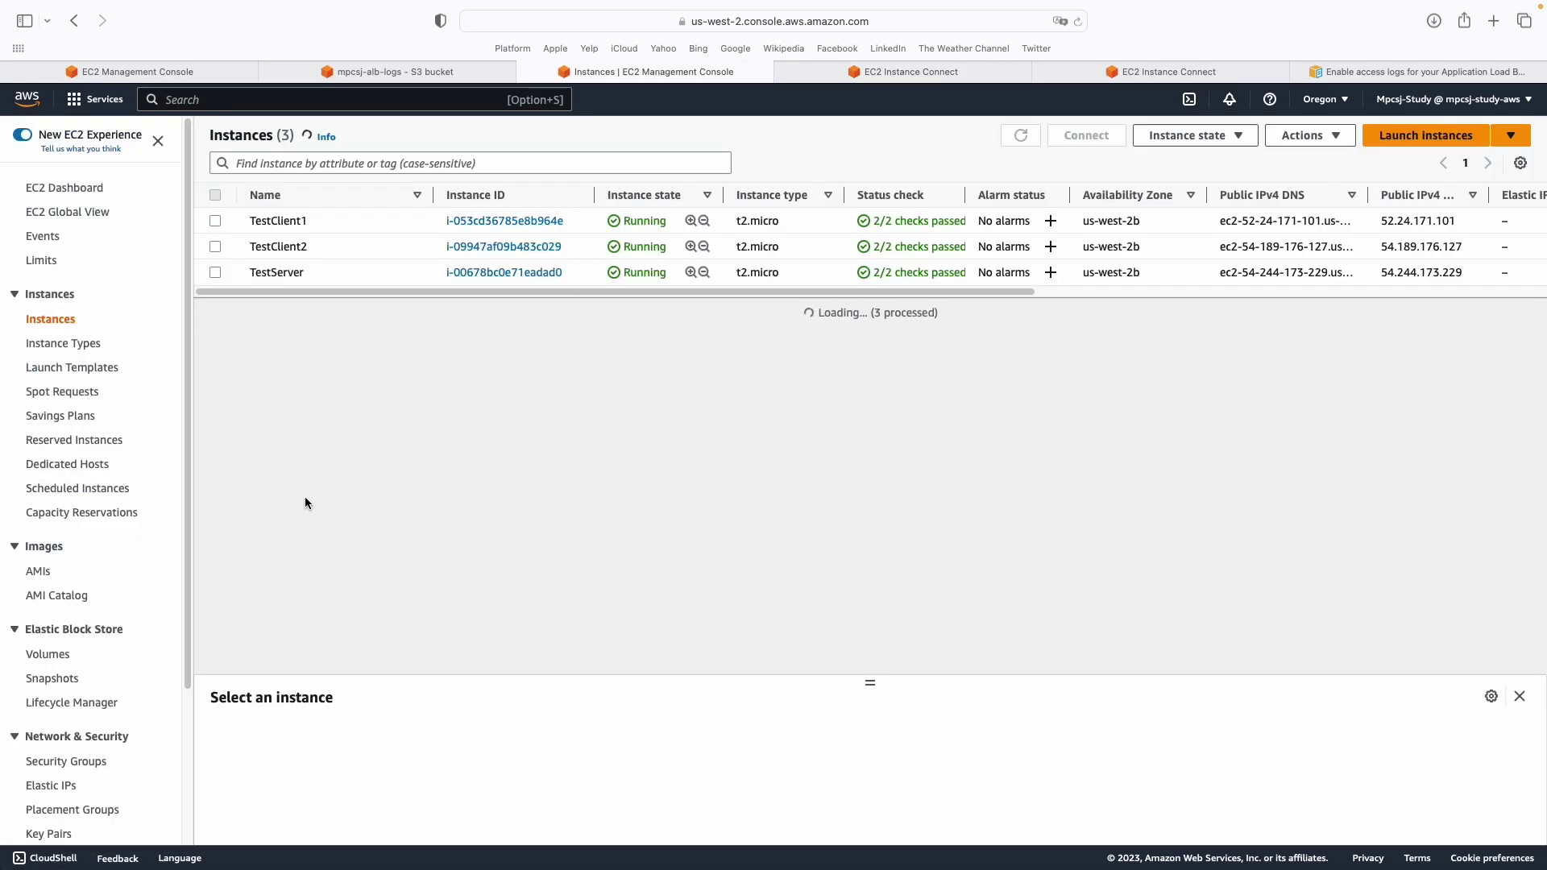
{"action": "scroll", "coordinate": [80, 408], "scroll_direction": "down", "scroll_amount": 5}
{"action": "left_click", "coordinate": [63, 720]}
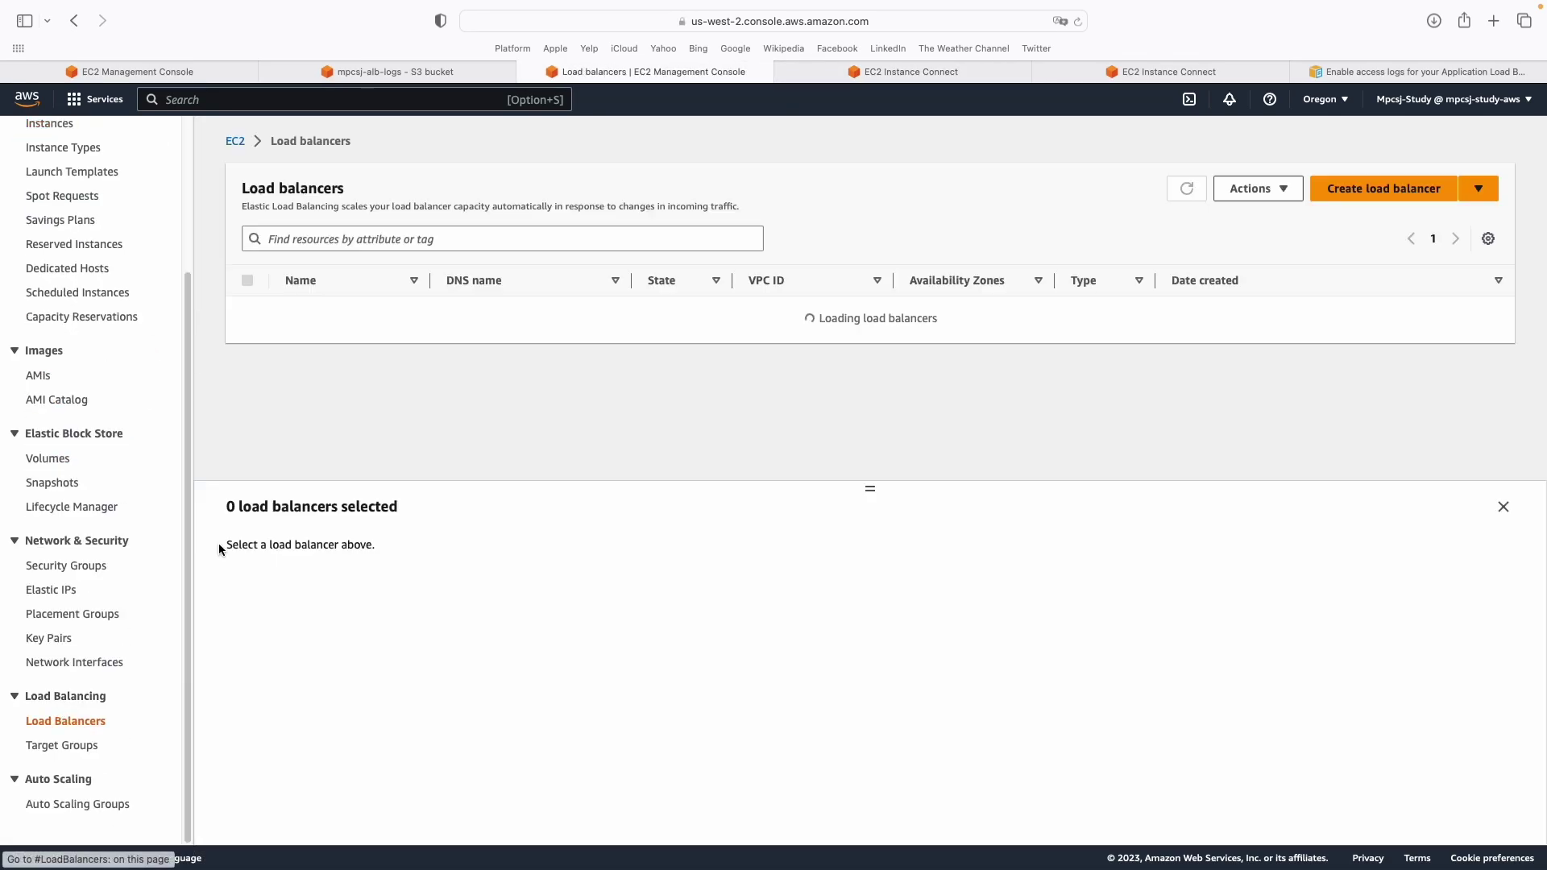
{"action": "left_click", "coordinate": [360, 321]}
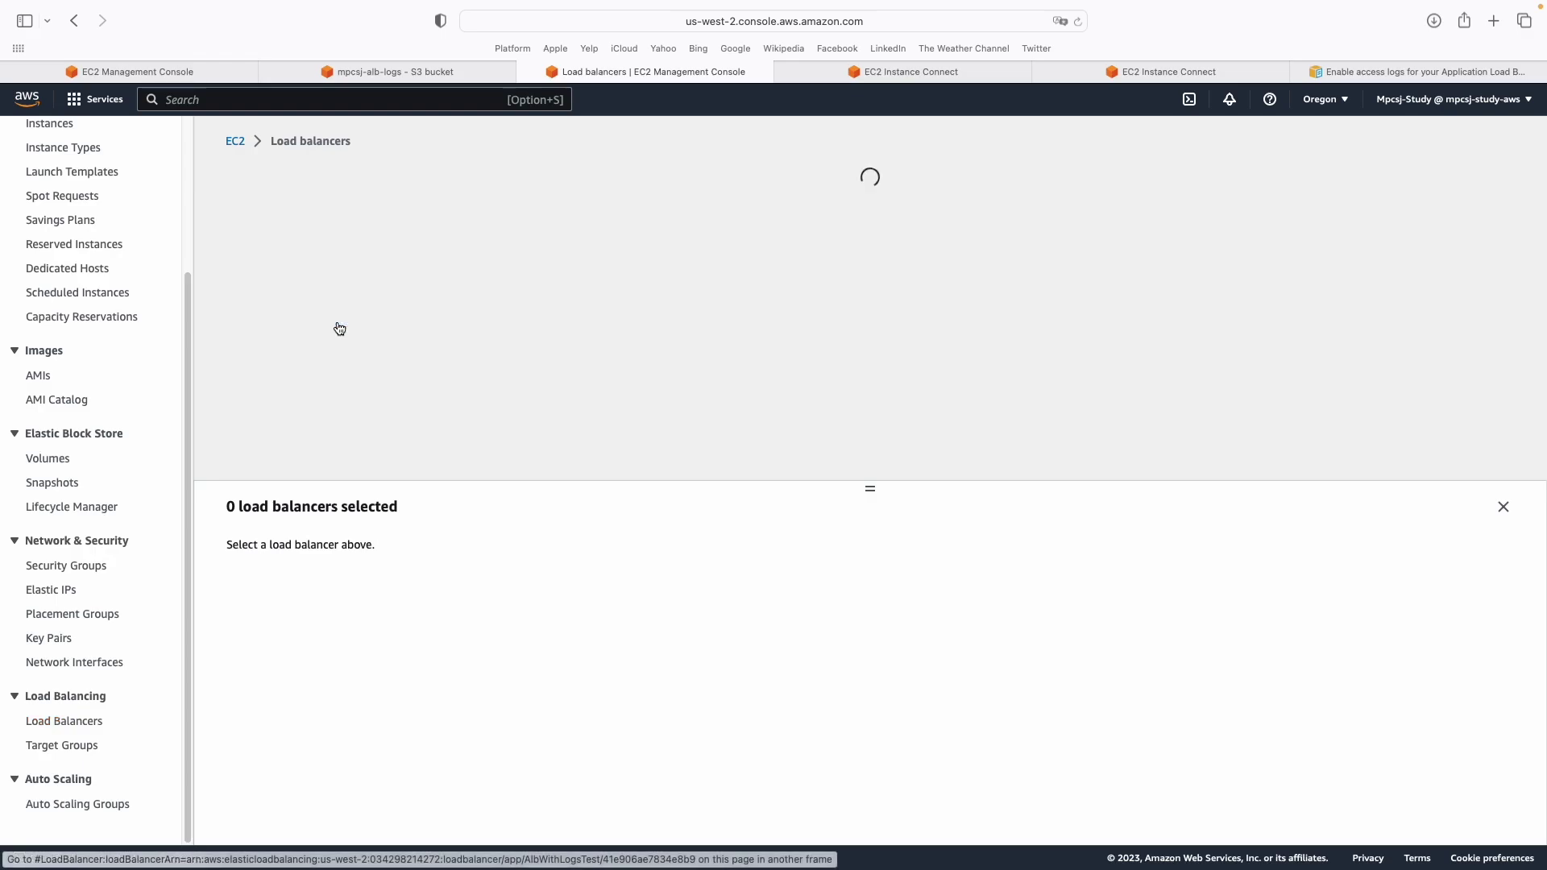
{"action": "left_click", "coordinate": [894, 467]}
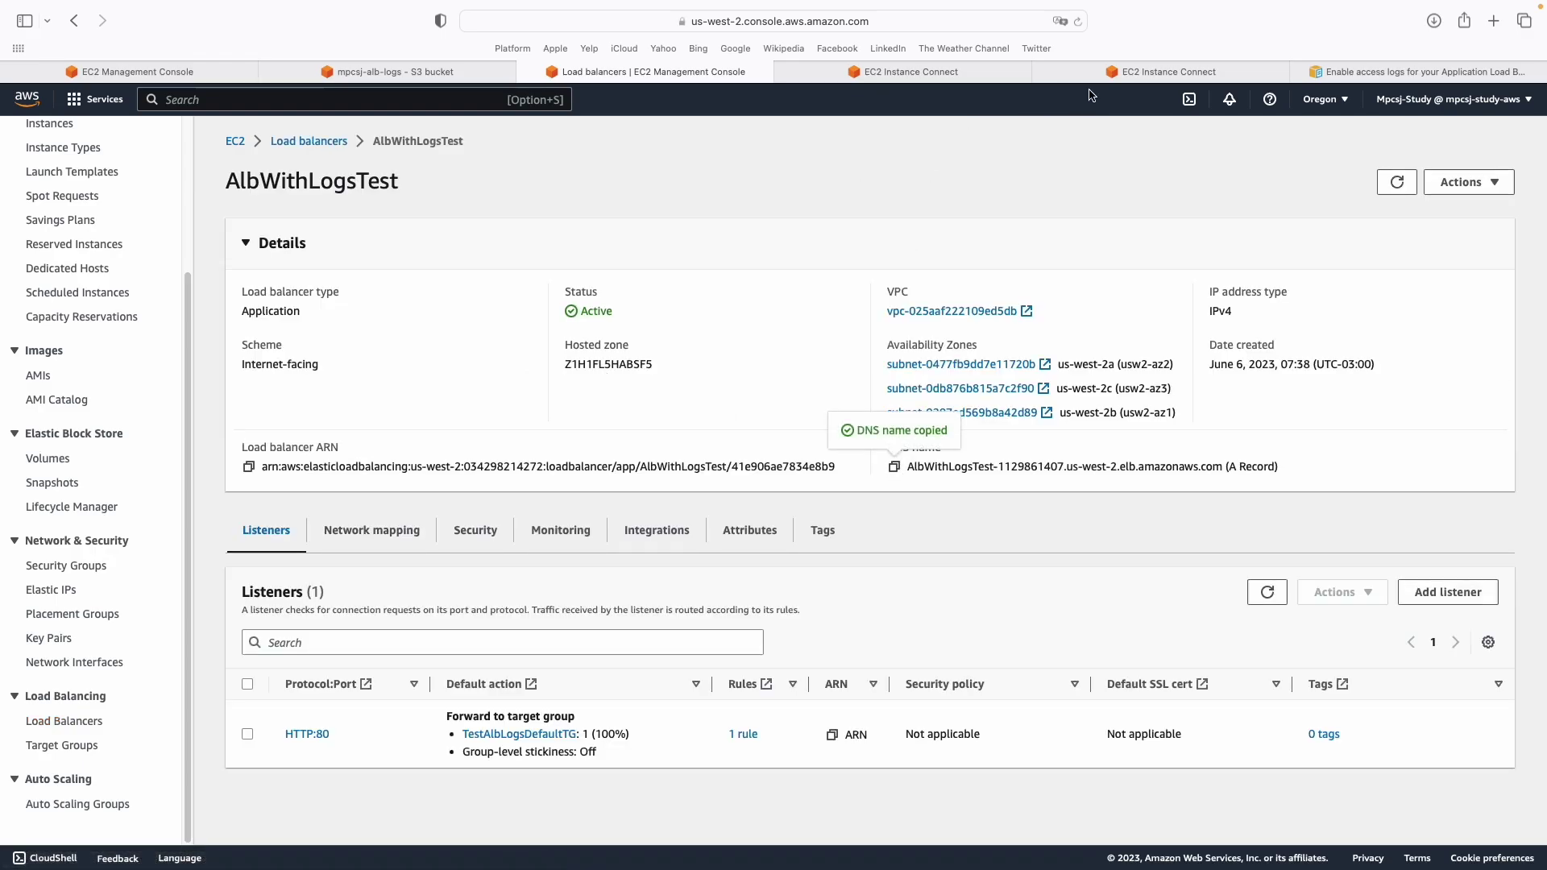
Define the shell variable url on TestClient2 as "AlbWithLogsTest-1129861407.us-west-2.elb.amazonaws.com", enclosed in double quotes.
{"action": "left_click", "coordinate": [1170, 72]}
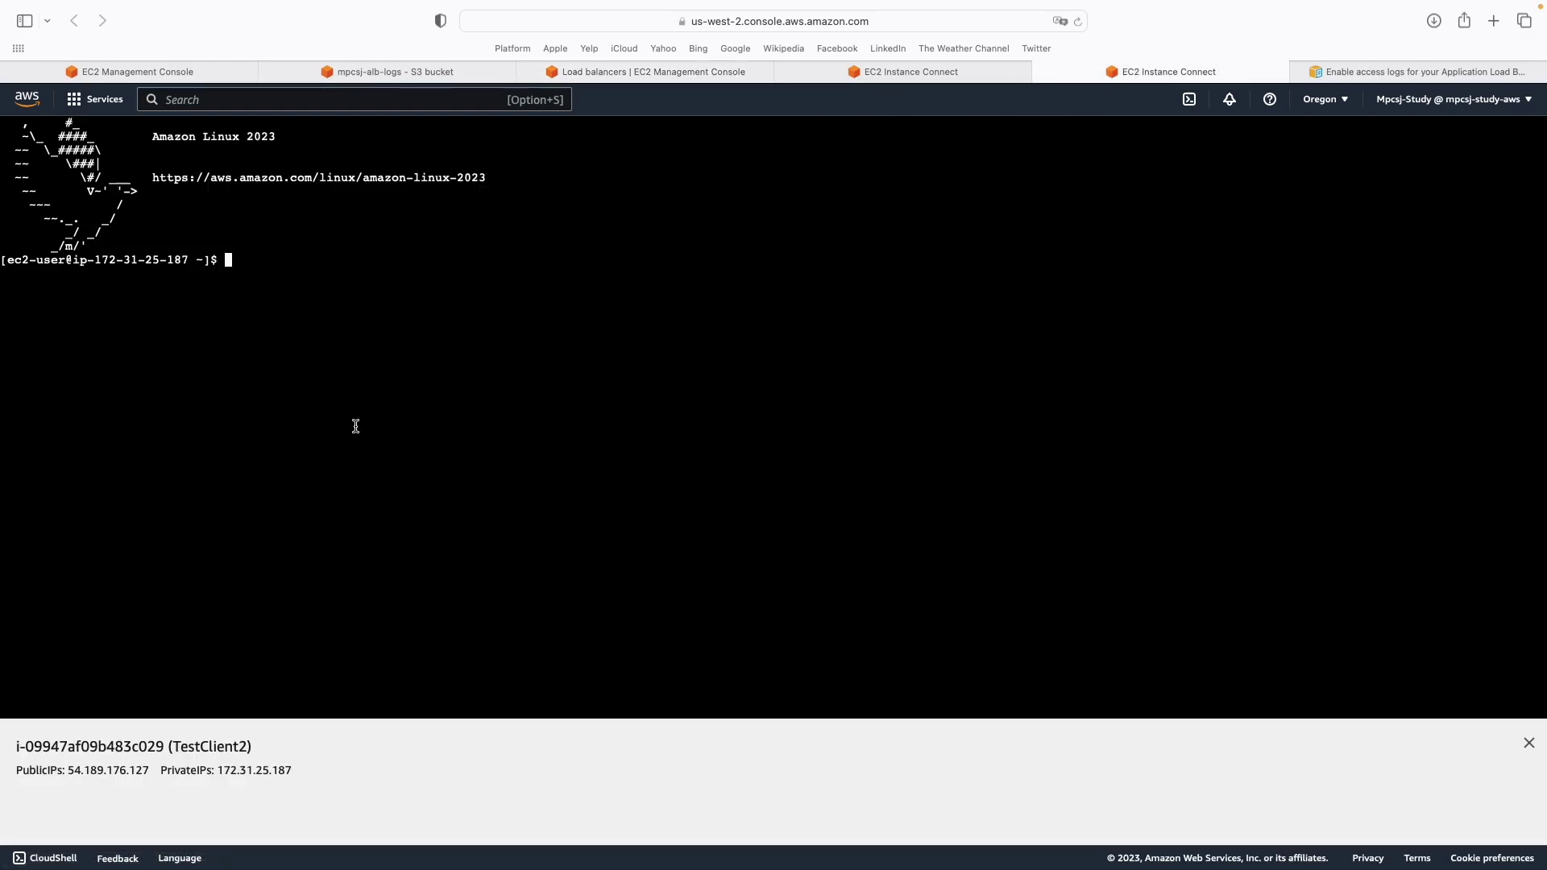
{"action": "type", "text": "url=\""}
{"action": "key", "text": "super+v"}
{"action": "type", "text": "\""}
{"action": "key", "text": "Return"}
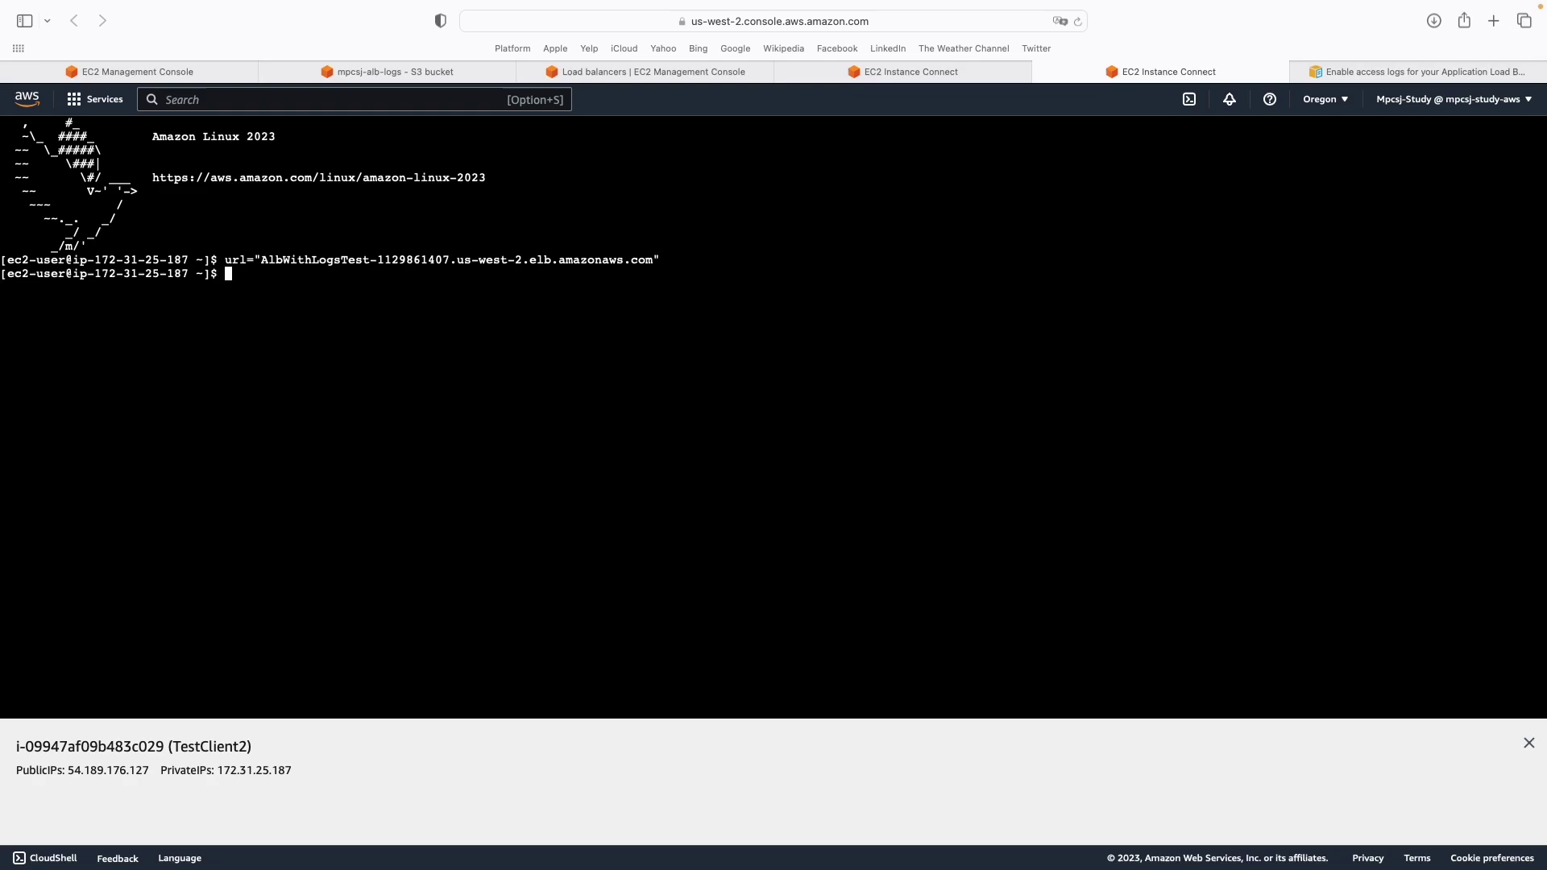
Fetch the prepared loop from another application and run it on TestClient2 to curl "$url" 100 times and echo "done".
{"action": "key", "text": "super+Tab"}
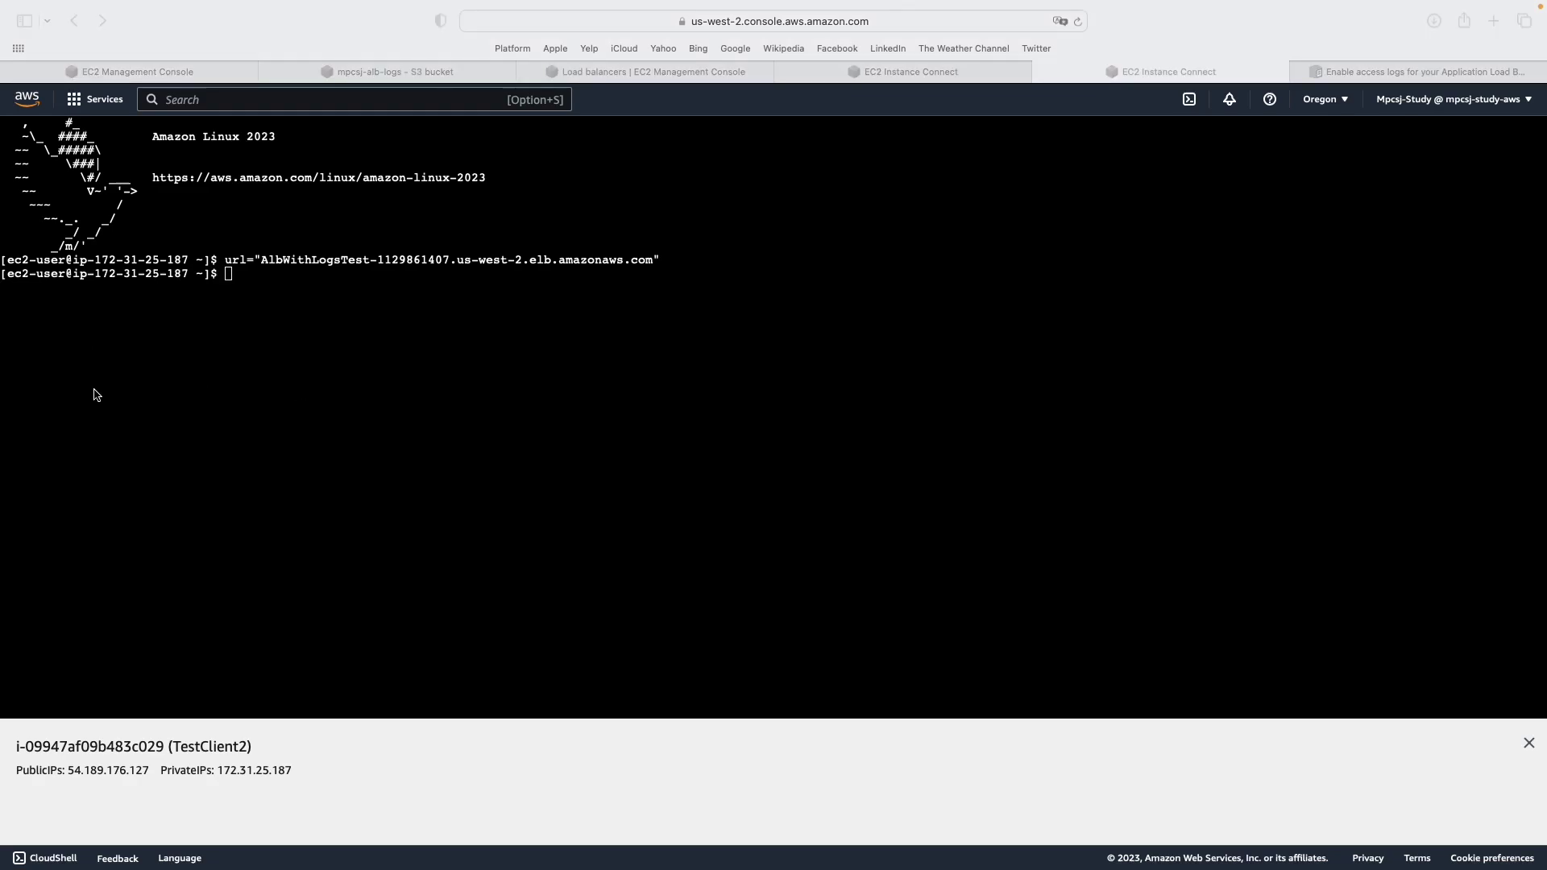
{"action": "left_click", "coordinate": [328, 387]}
{"action": "key", "text": "super+v"}
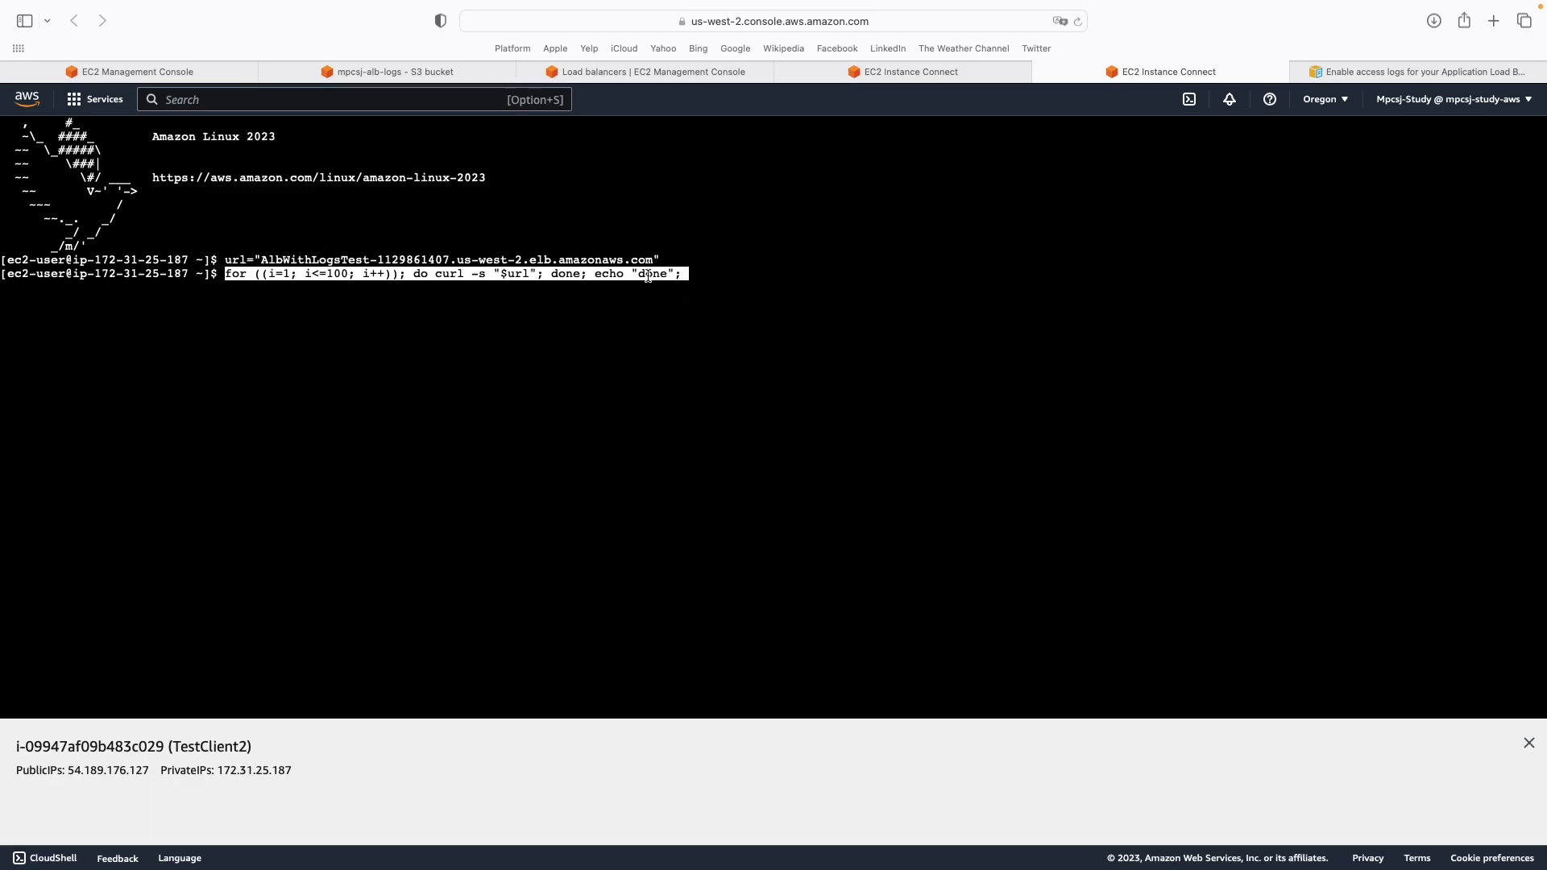
{"action": "key", "text": "Return"}
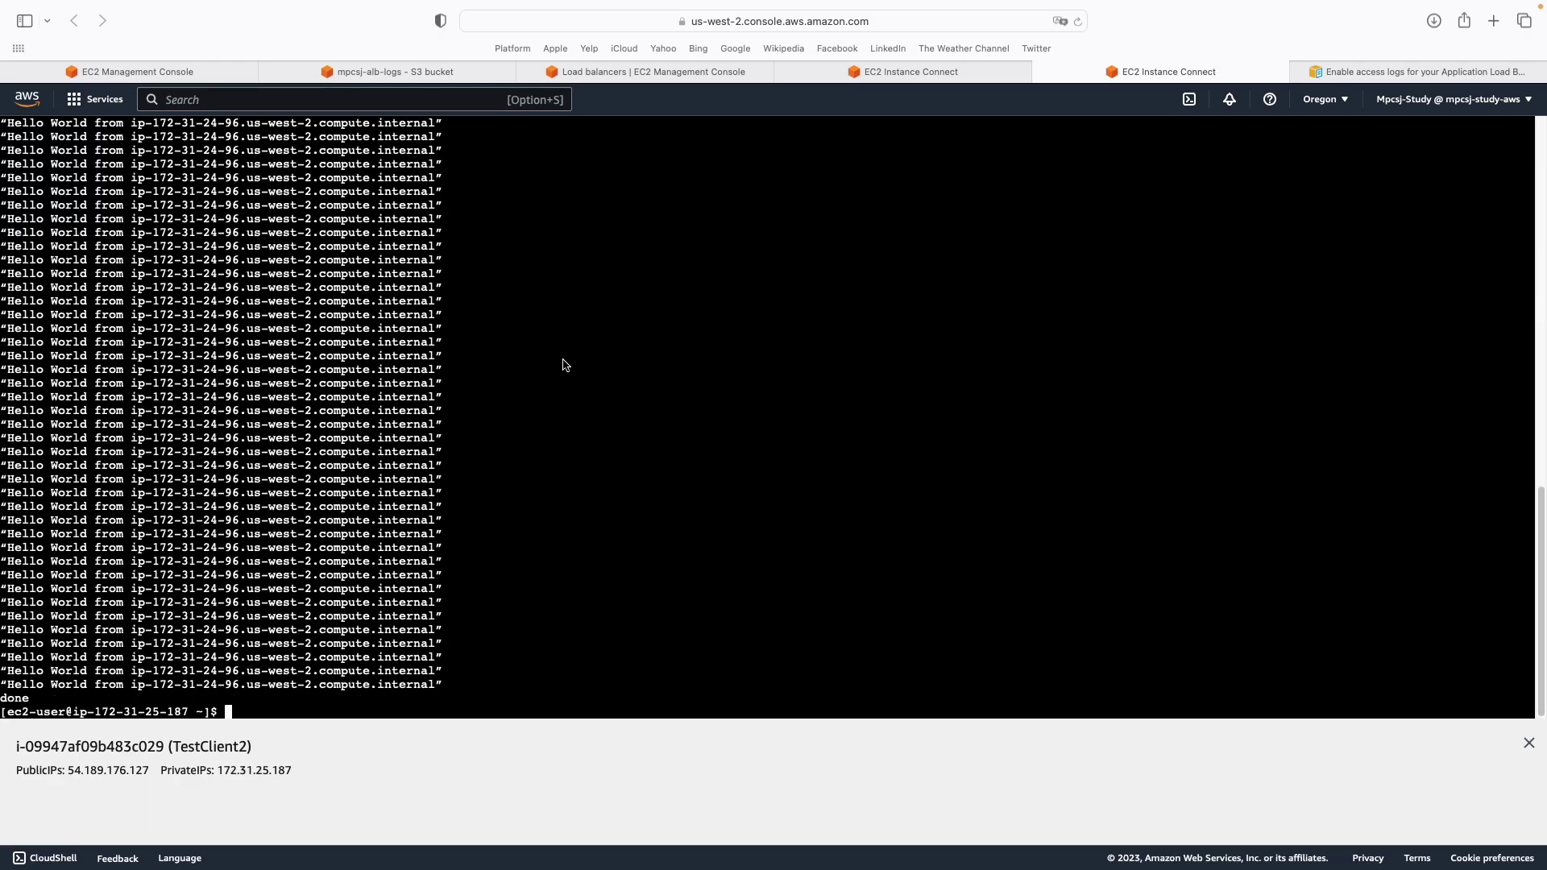
Refresh the account folder in the mpcsj-alb-logs bucket and browse to the log files under elasticloadbalancing/us-west-2/2023/06/06.
{"action": "left_click", "coordinate": [408, 71]}
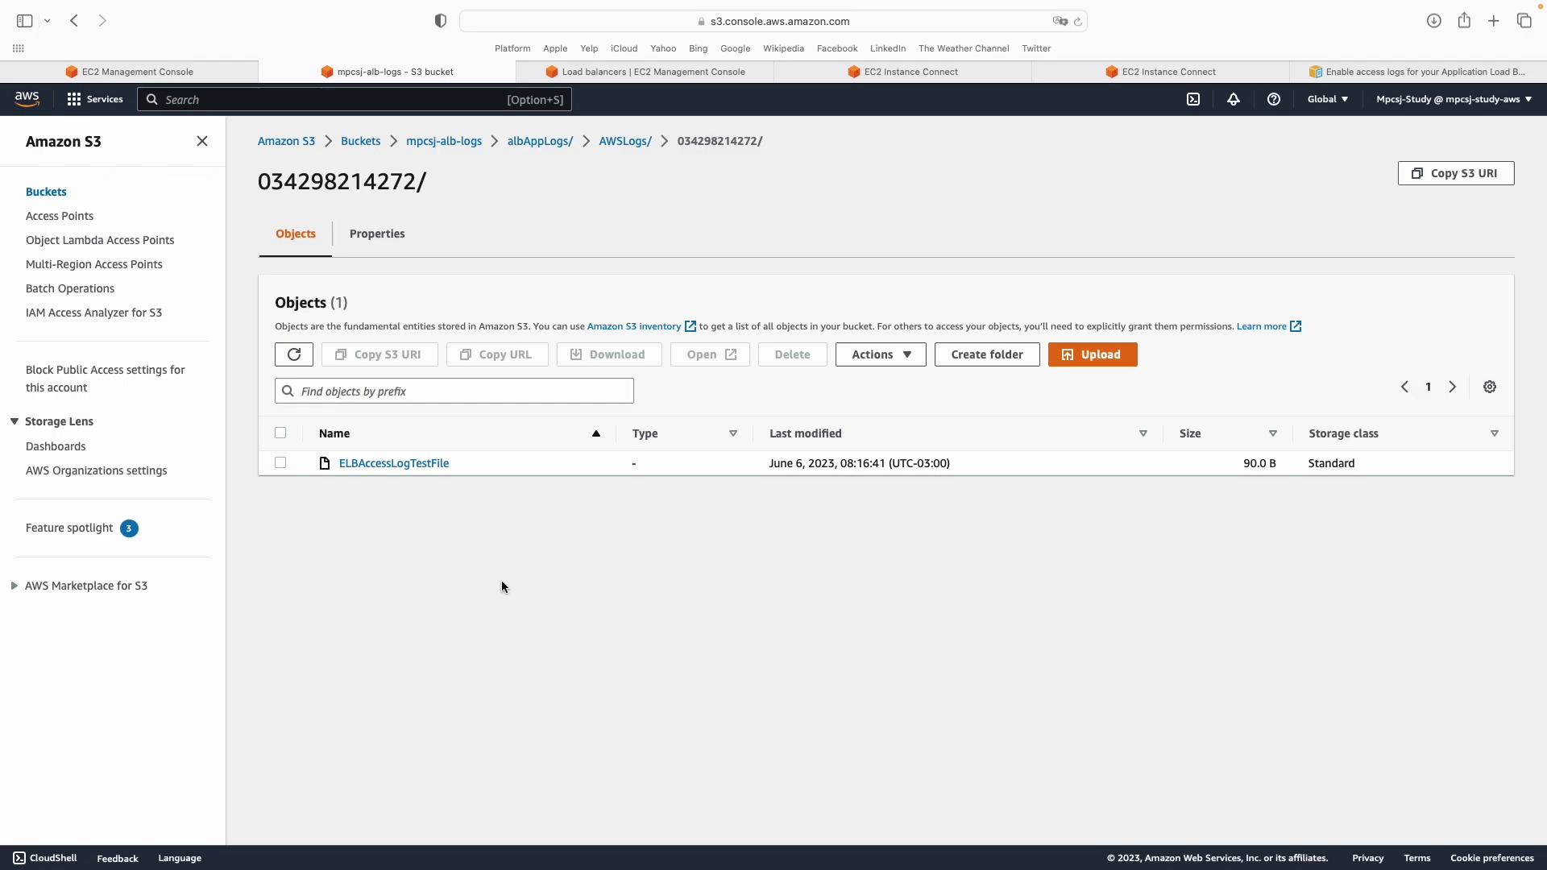
{"action": "left_click", "coordinate": [294, 356]}
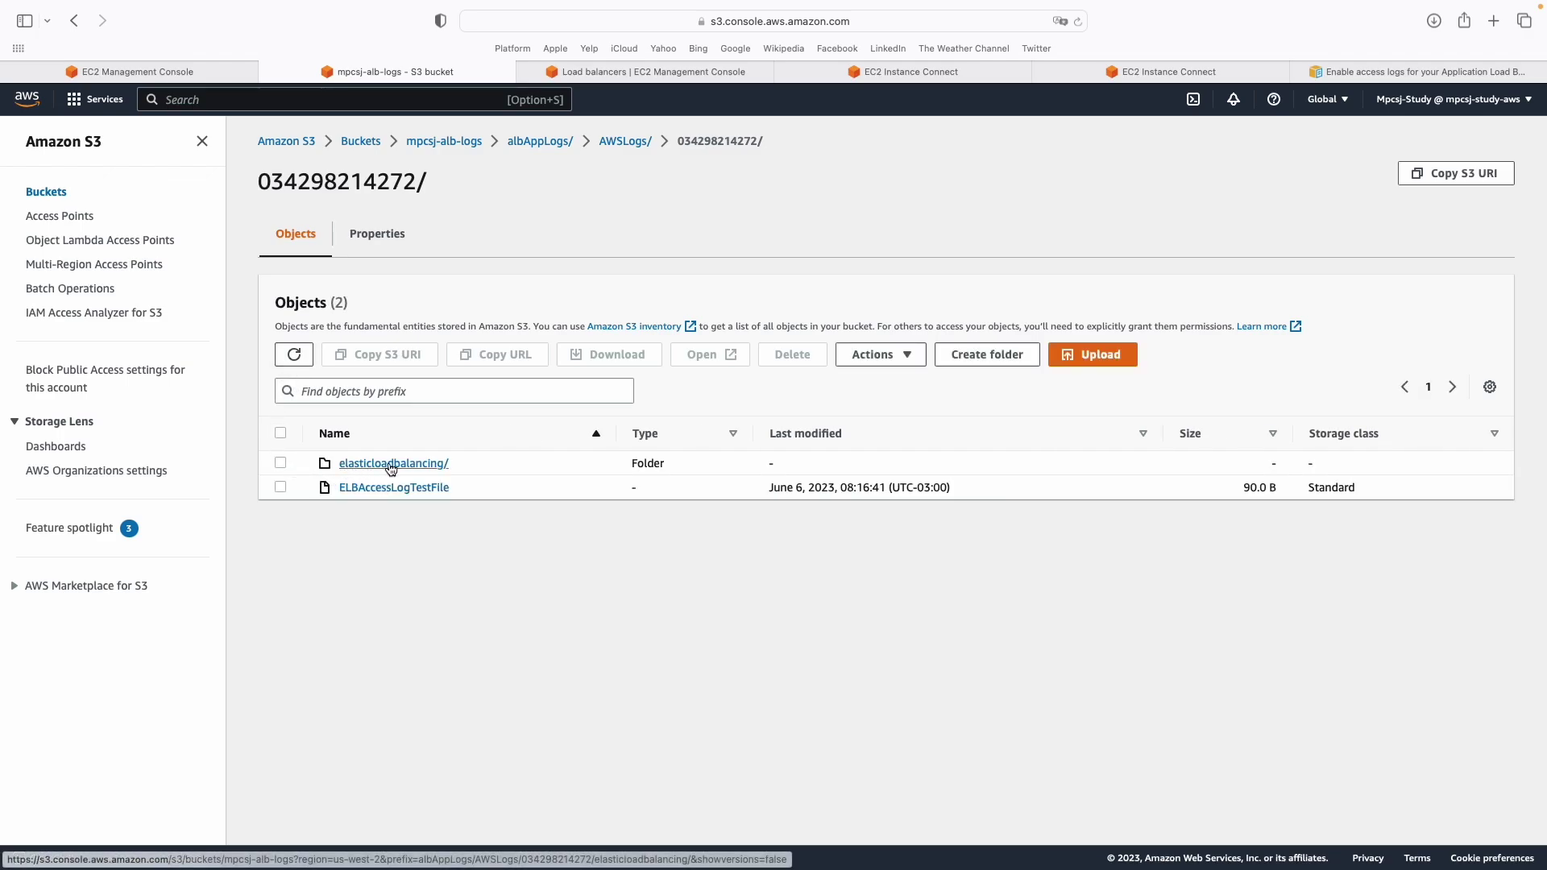
{"action": "left_click", "coordinate": [416, 466]}
{"action": "left_click", "coordinate": [355, 466]}
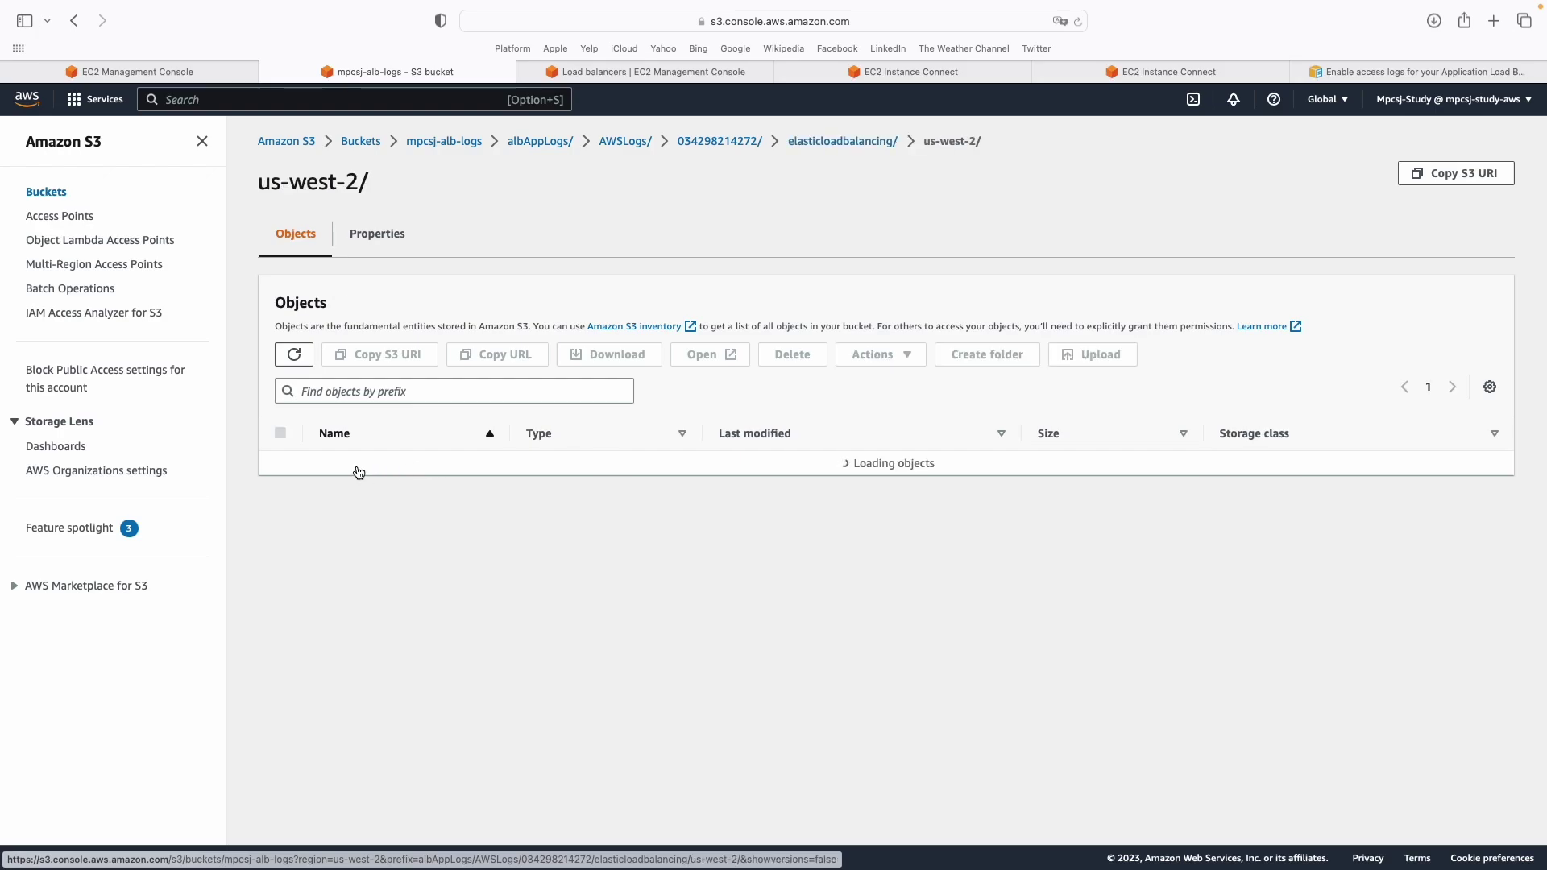
{"action": "left_click", "coordinate": [355, 465]}
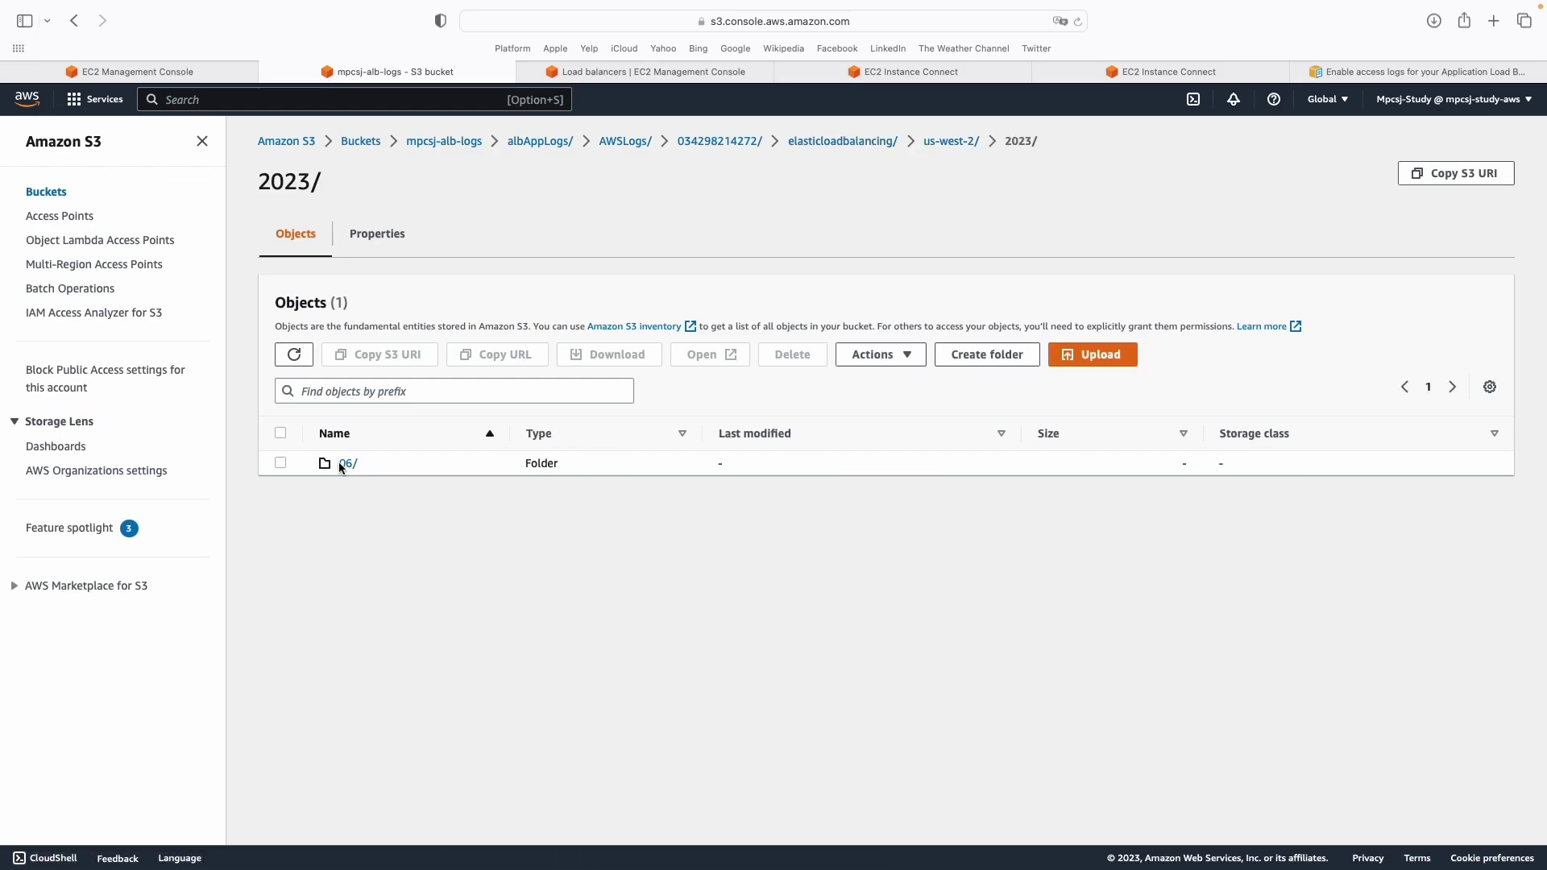
{"action": "left_click", "coordinate": [351, 466]}
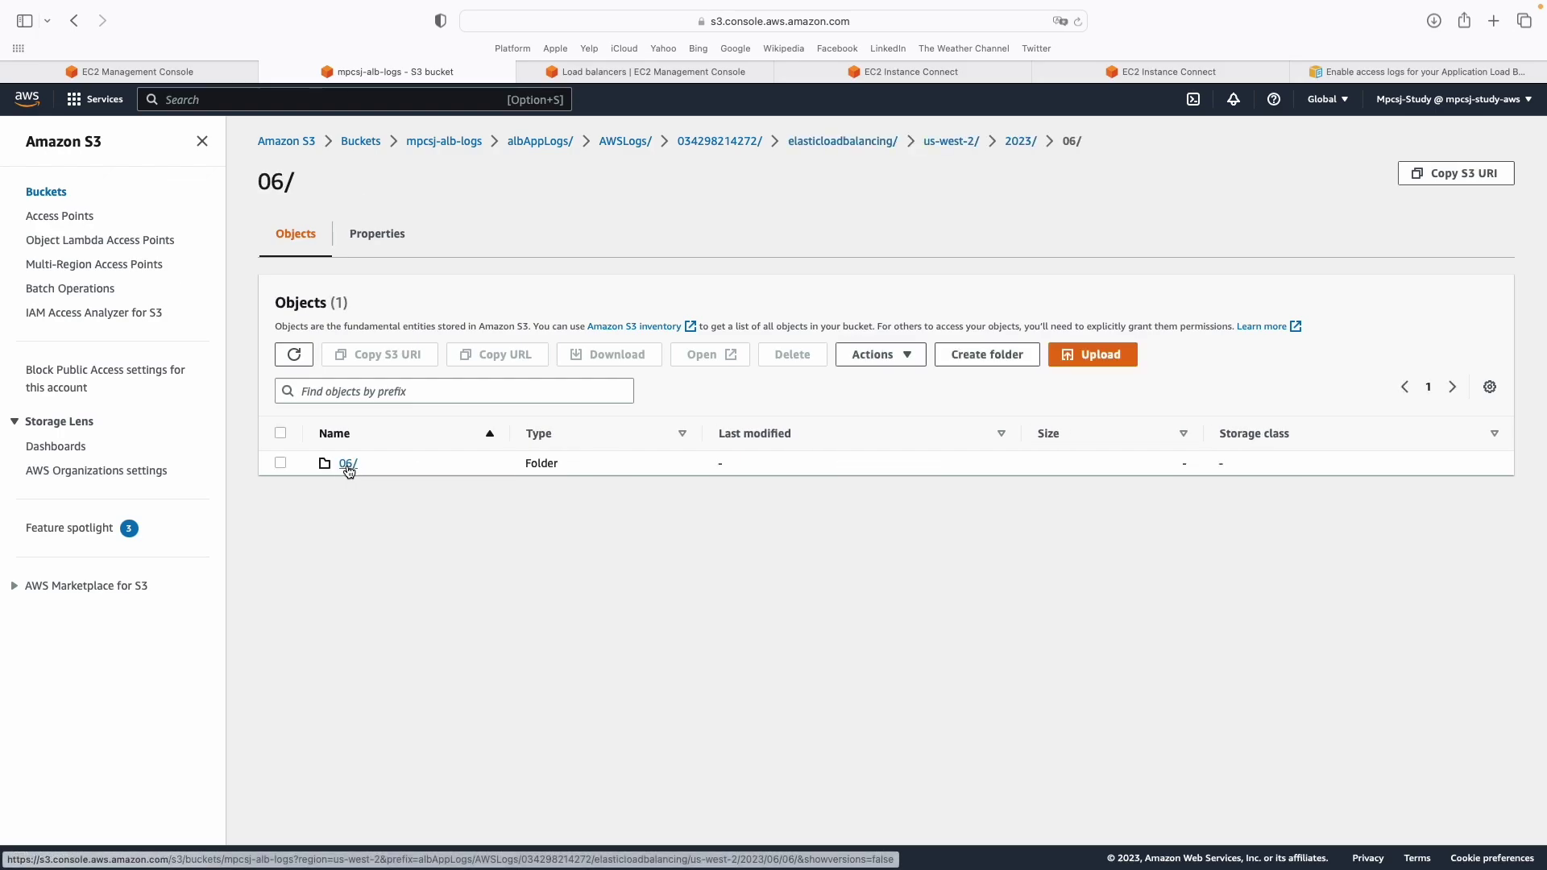
{"action": "left_click", "coordinate": [348, 465]}
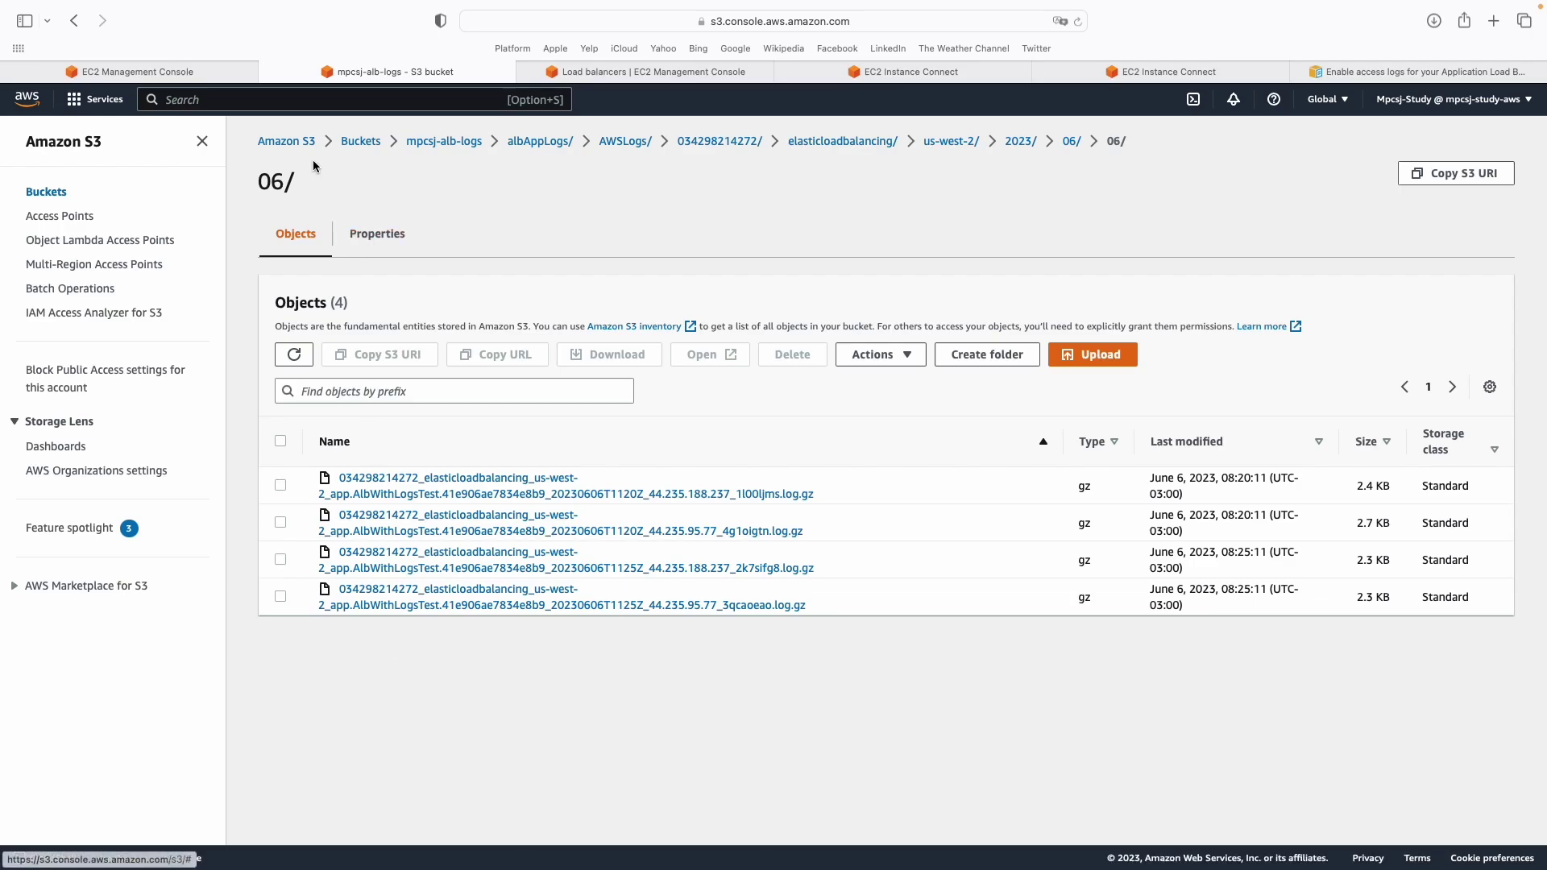
Search the AWS console for "athena" and open the Athena service in a new tab.
{"action": "left_click", "coordinate": [311, 105]}
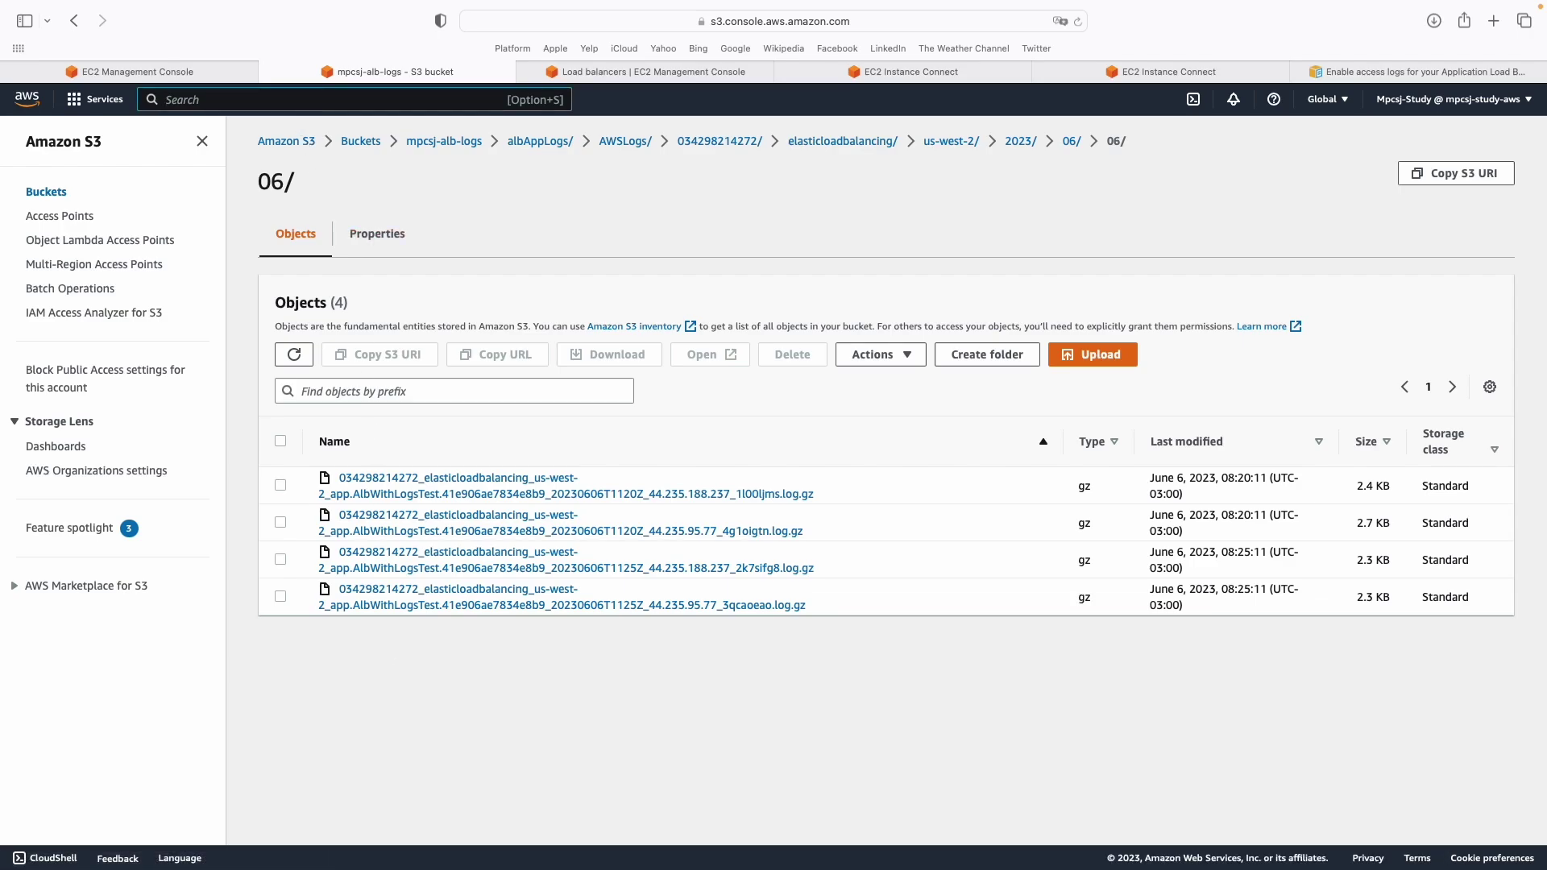
{"action": "type", "text": "at"}
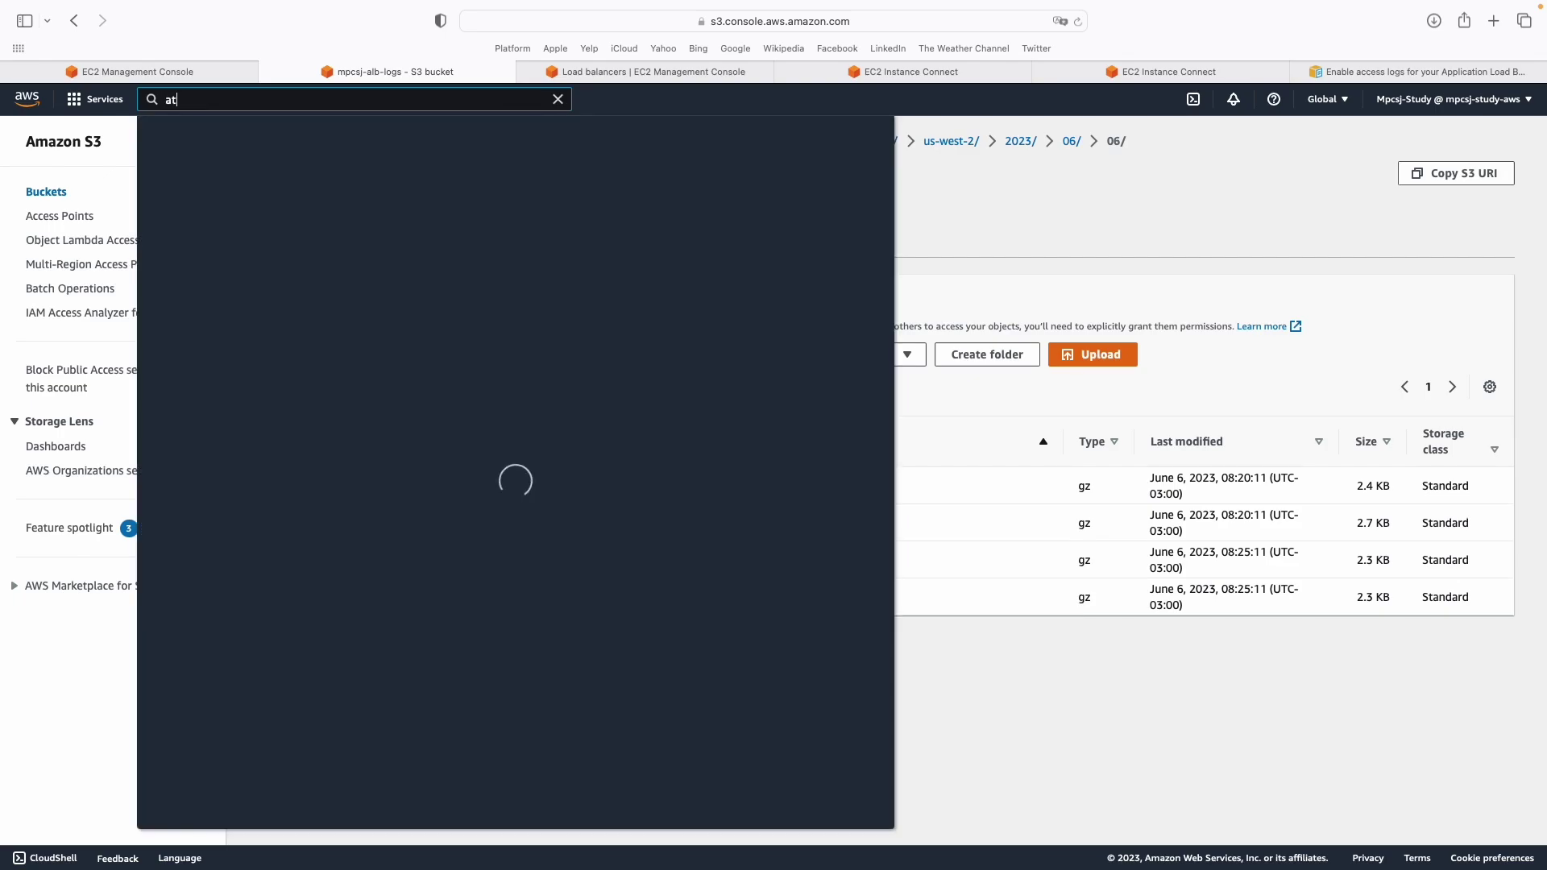
{"action": "type", "text": "hena"}
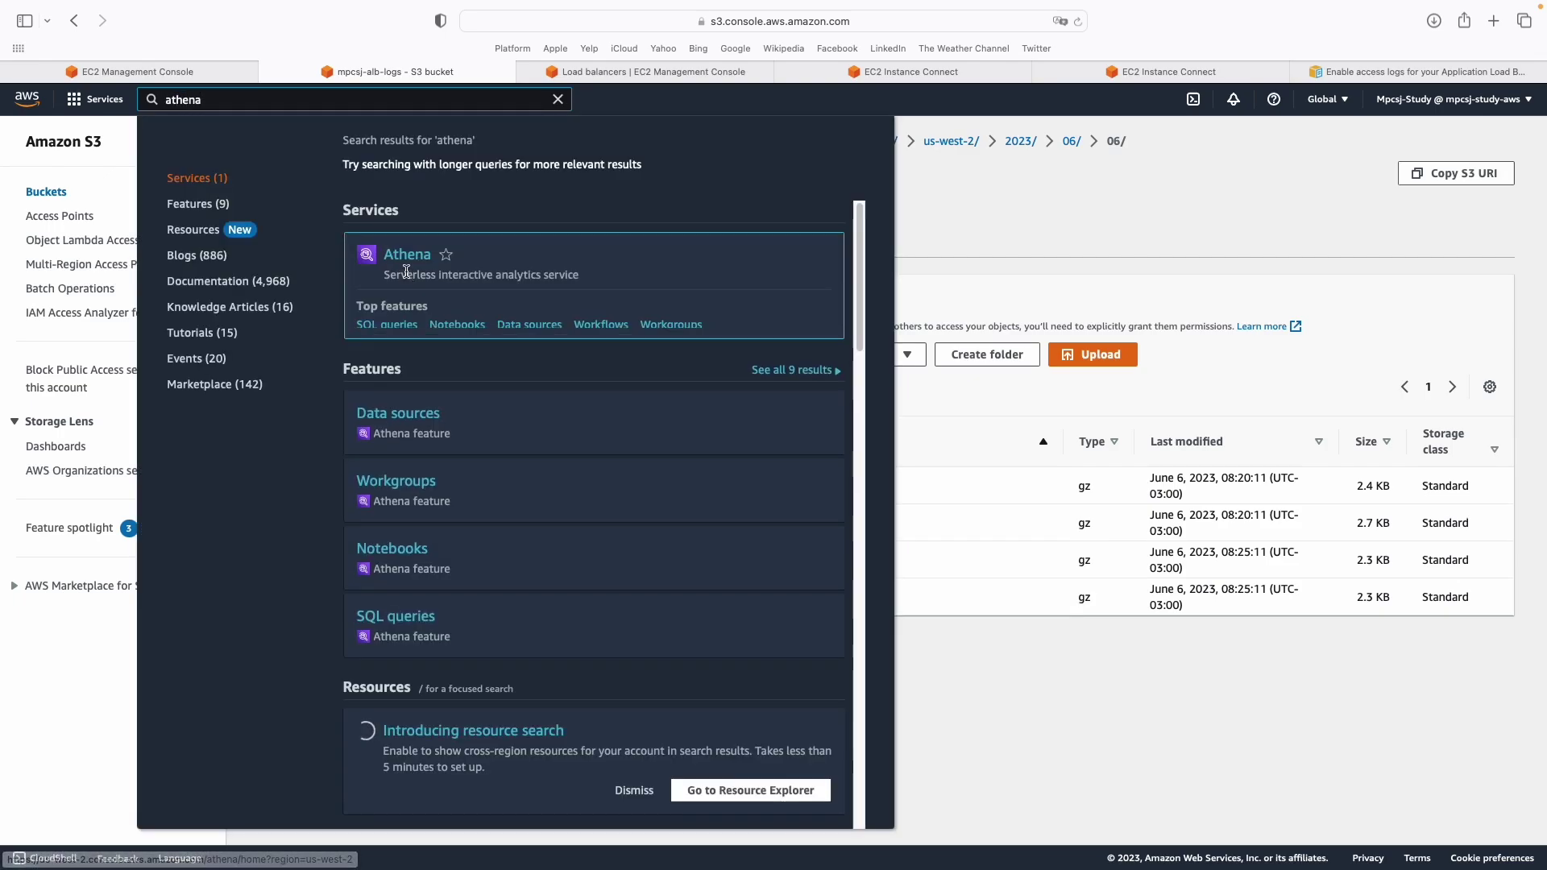
{"action": "left_click", "coordinate": [407, 271]}
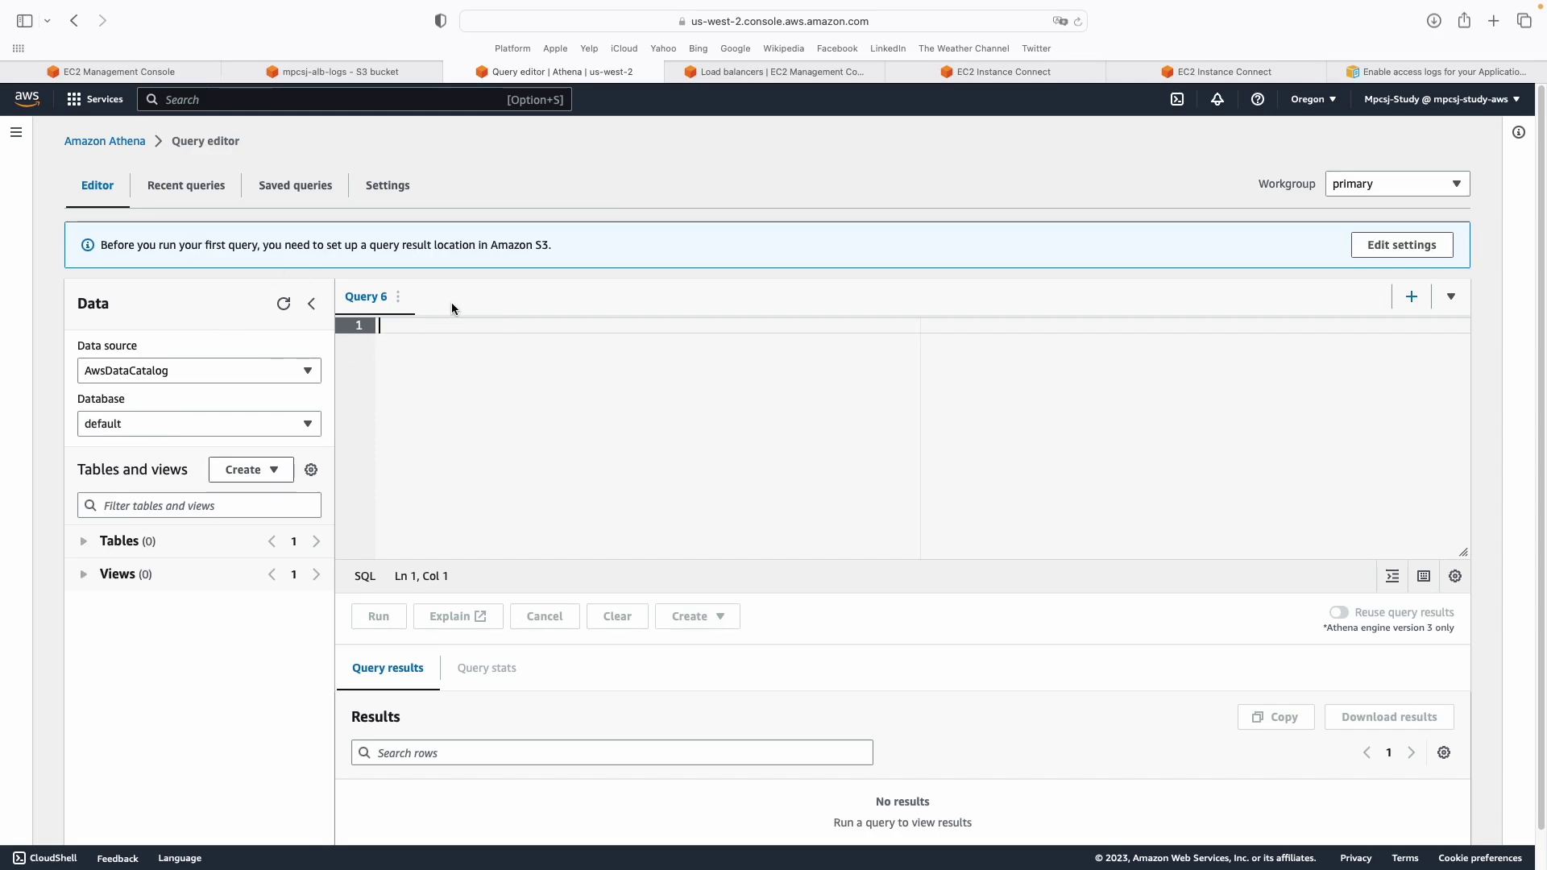
View the Amazon Athena landing page and launch the query editor from it with Query your data selected.
{"action": "left_click", "coordinate": [17, 134]}
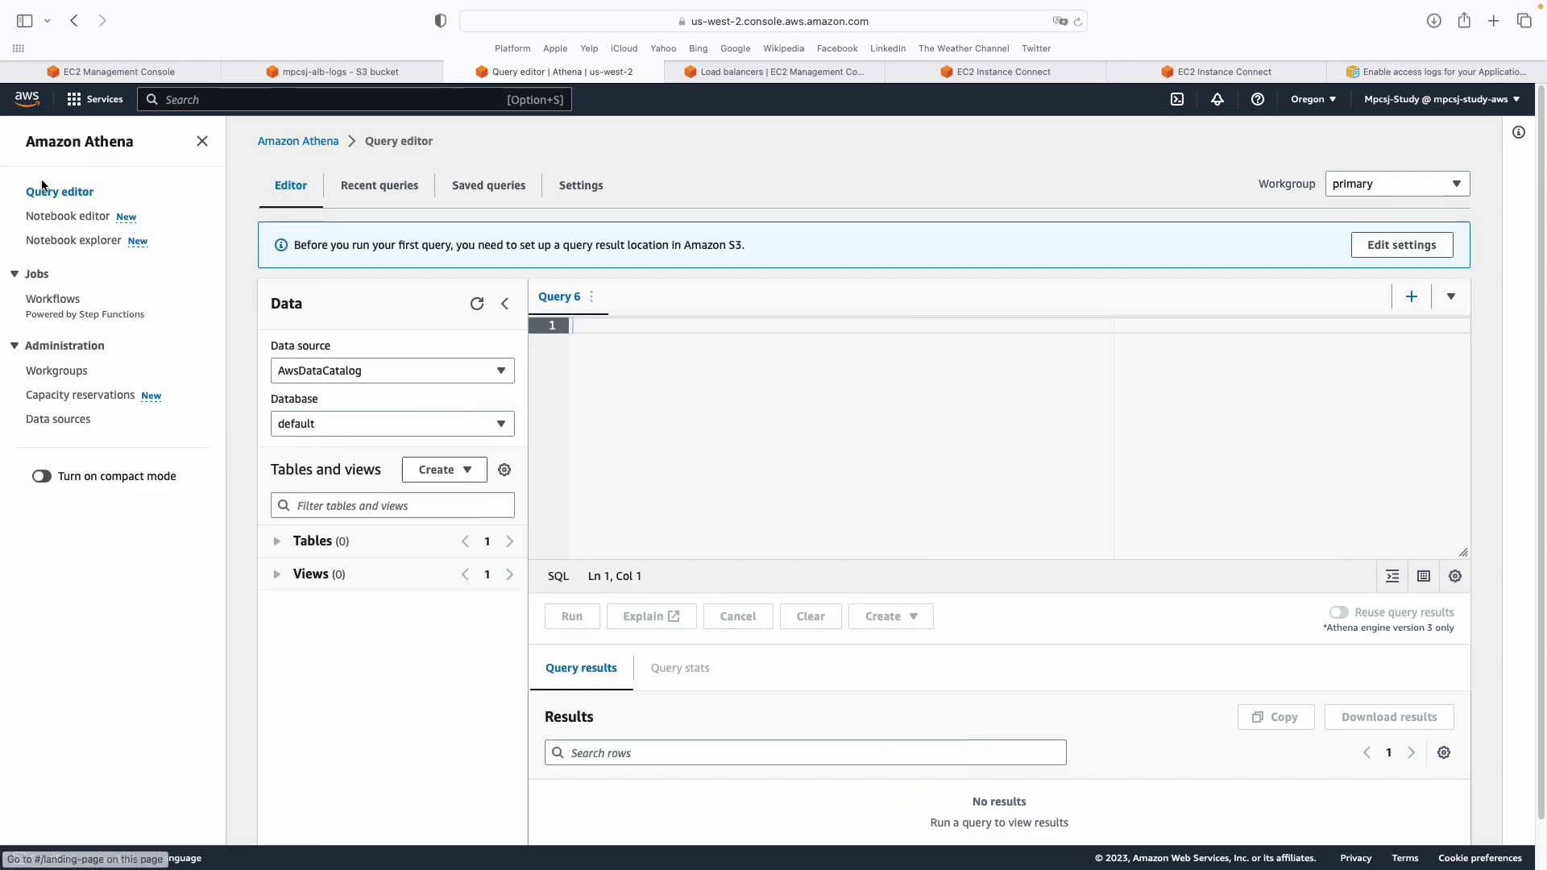
{"action": "left_click", "coordinate": [302, 140]}
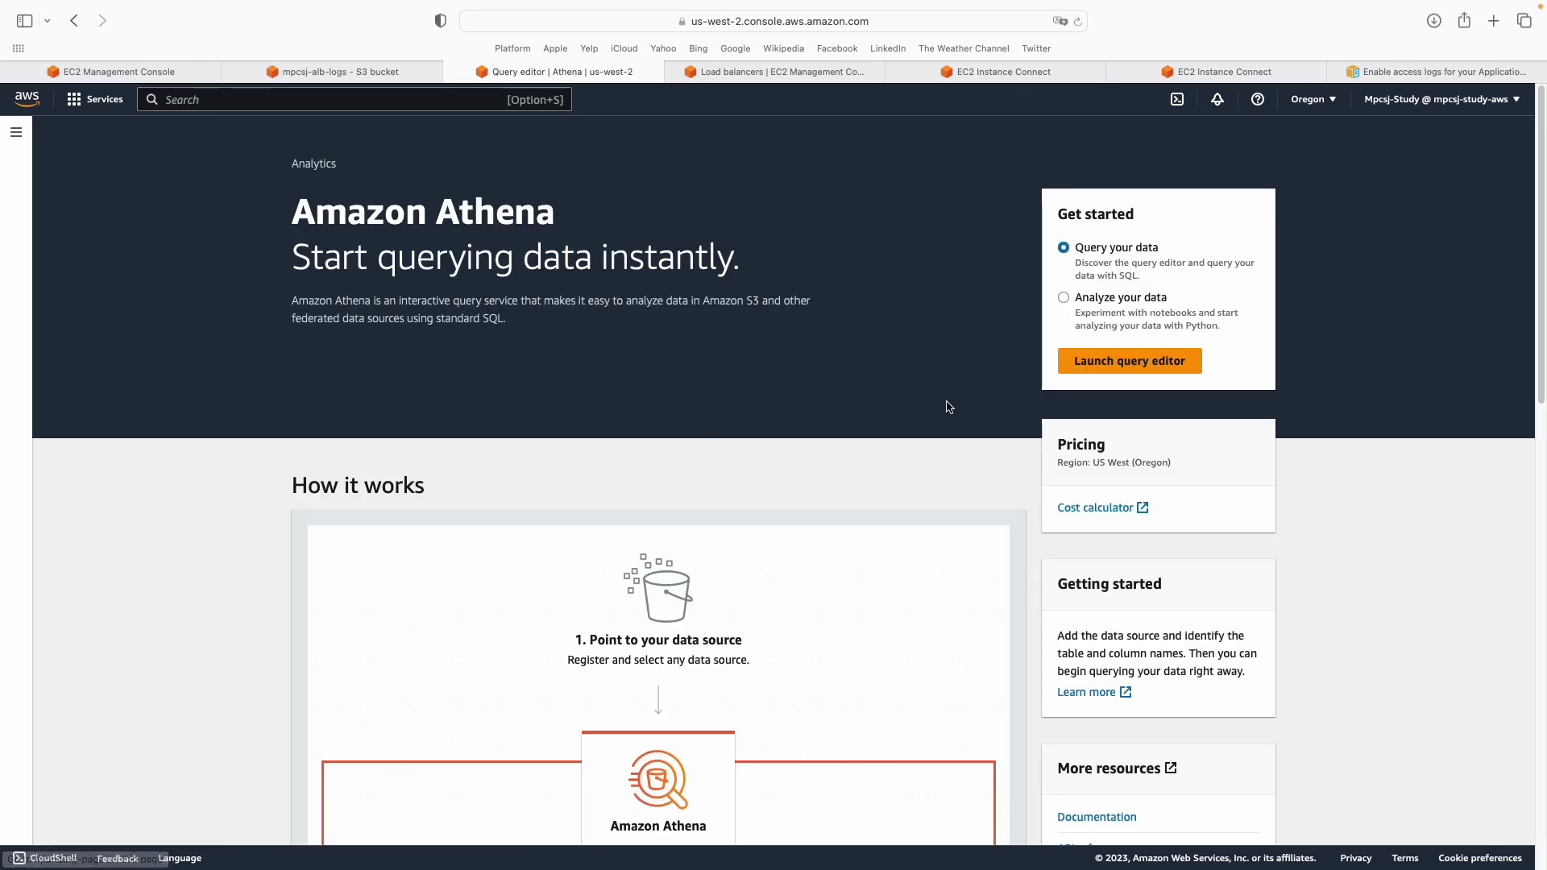
{"action": "left_click", "coordinate": [1133, 364]}
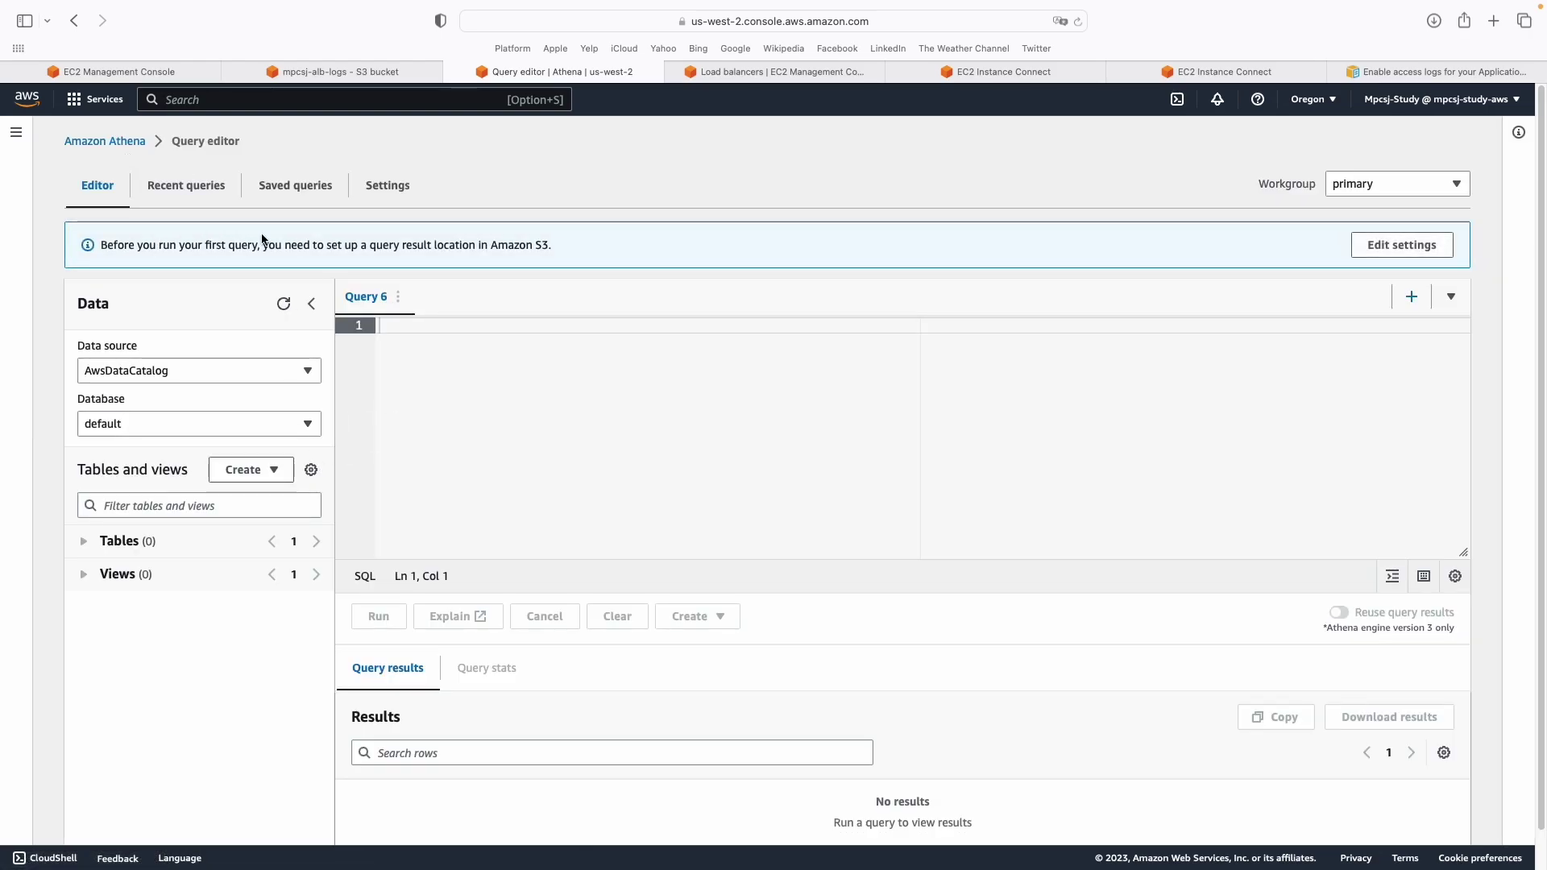
Edit the Athena query settings and choose the mpcsj-alb-logs bucket as the query result location.
{"action": "left_click_drag", "start_coordinate": [349, 244], "coordinate": [549, 245]}
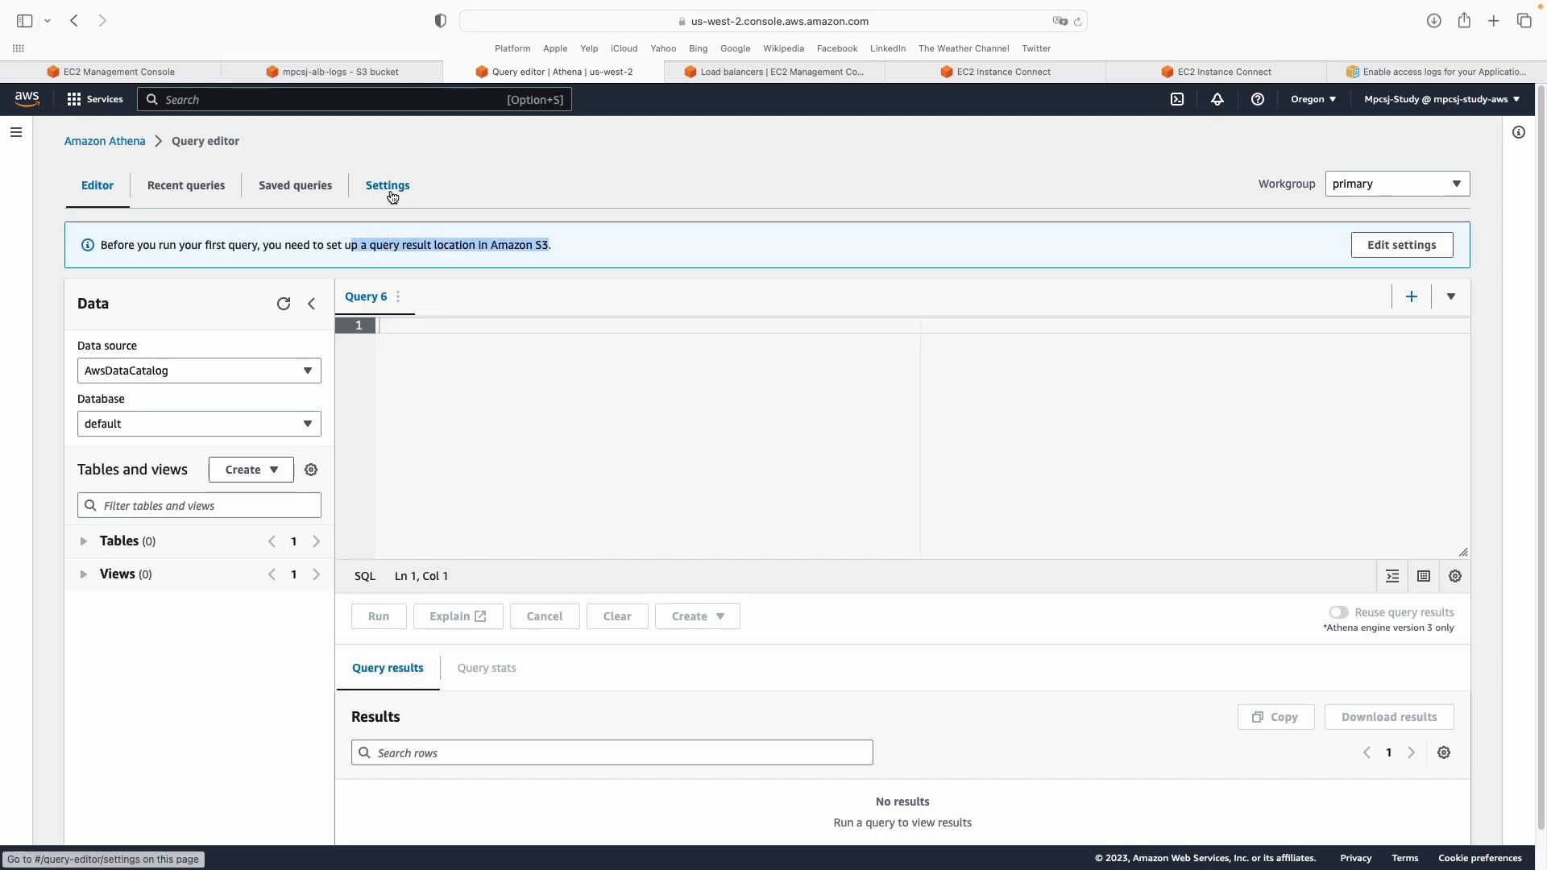
{"action": "left_click", "coordinate": [1394, 253]}
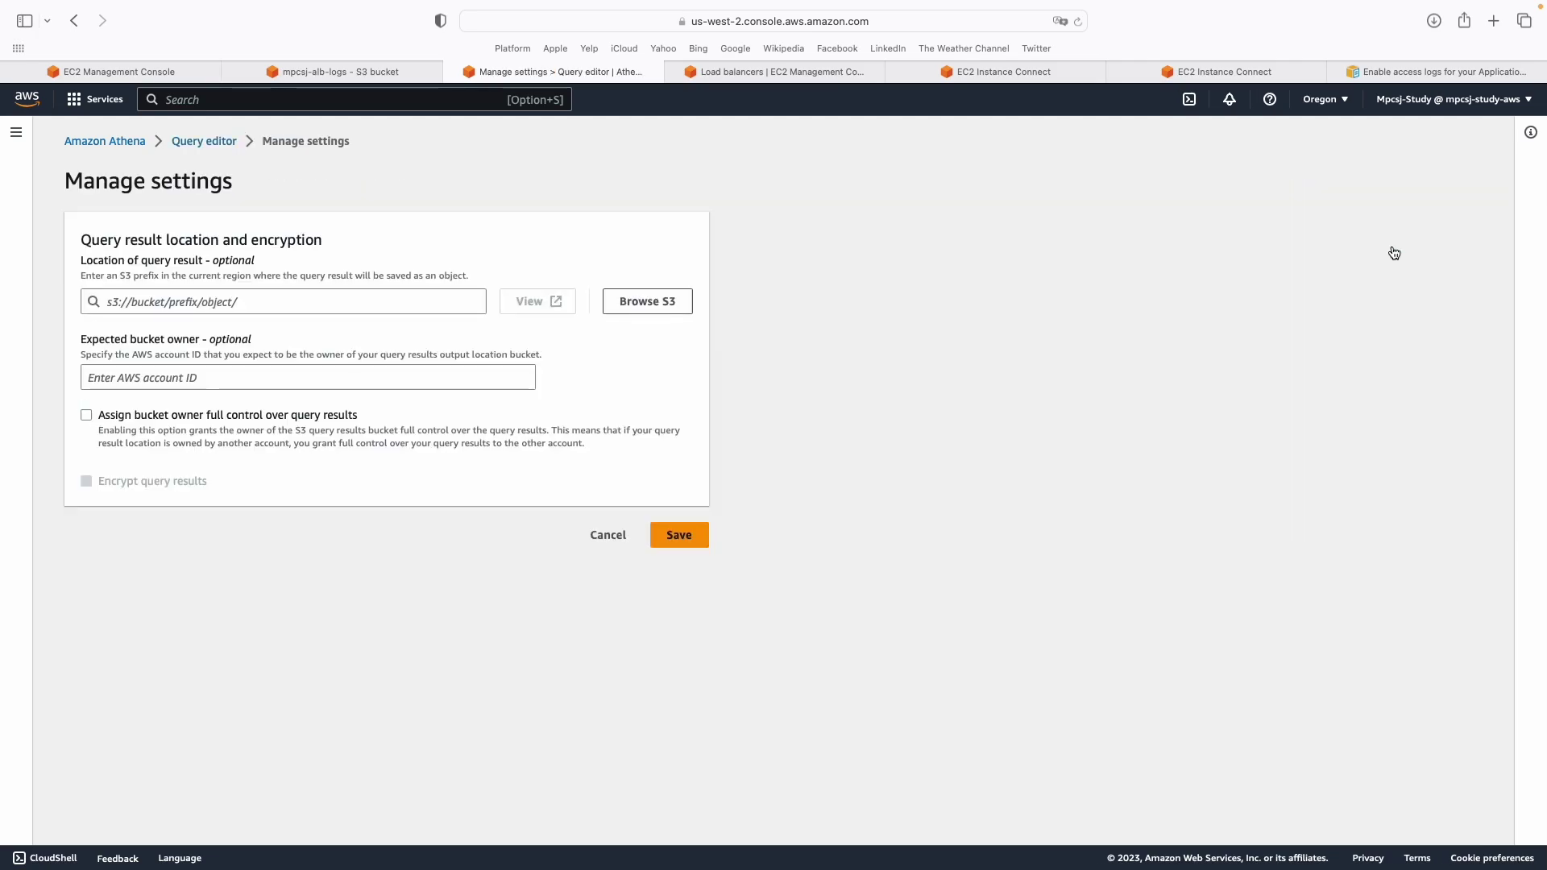
{"action": "left_click", "coordinate": [207, 303]}
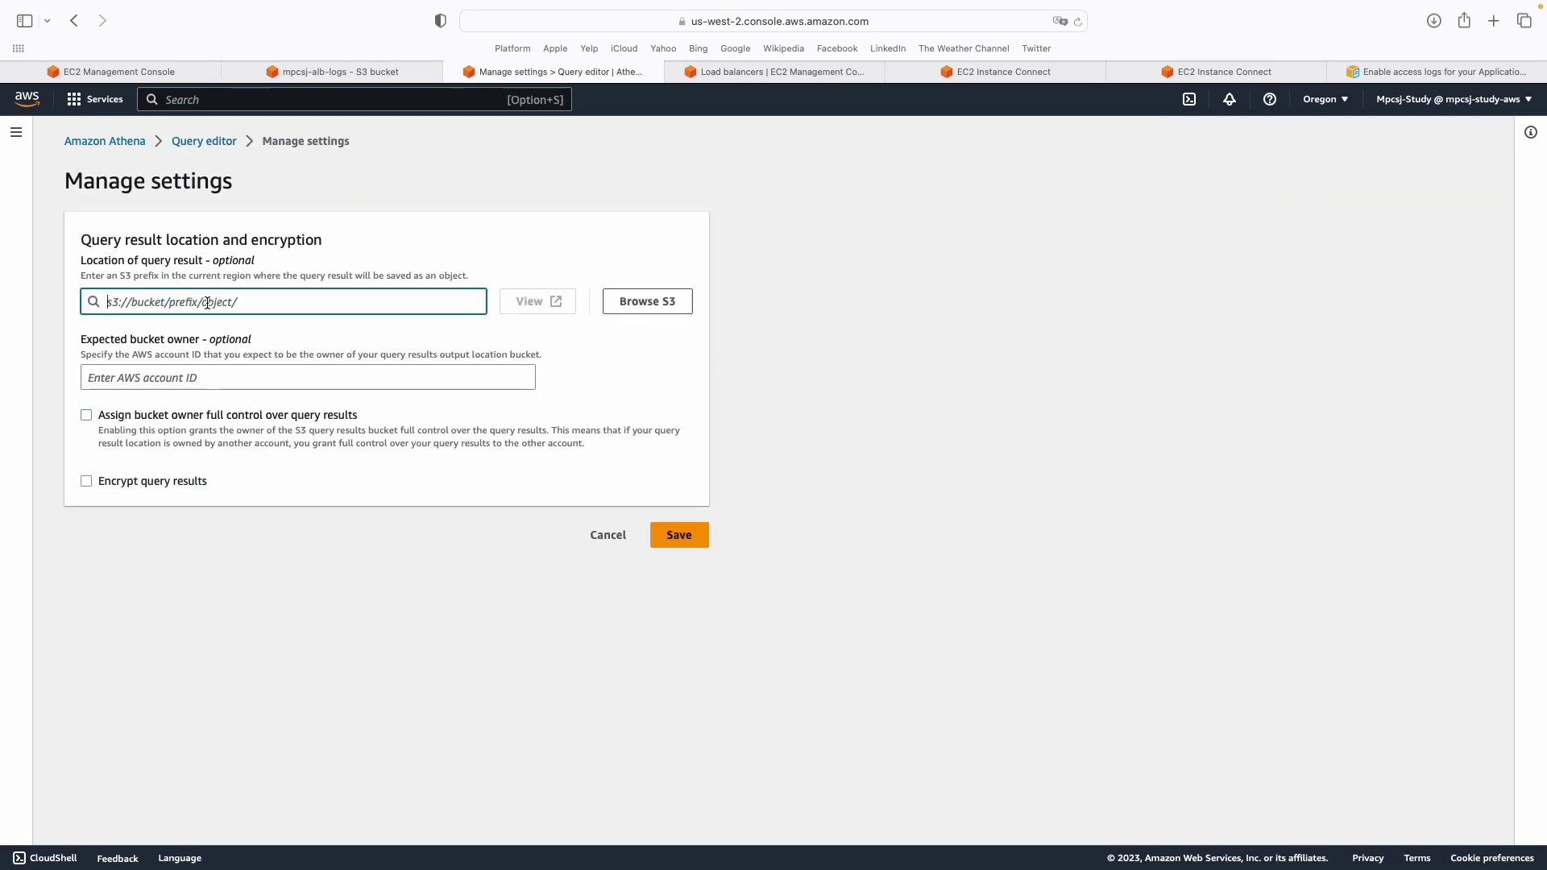
{"action": "left_click", "coordinate": [649, 307]}
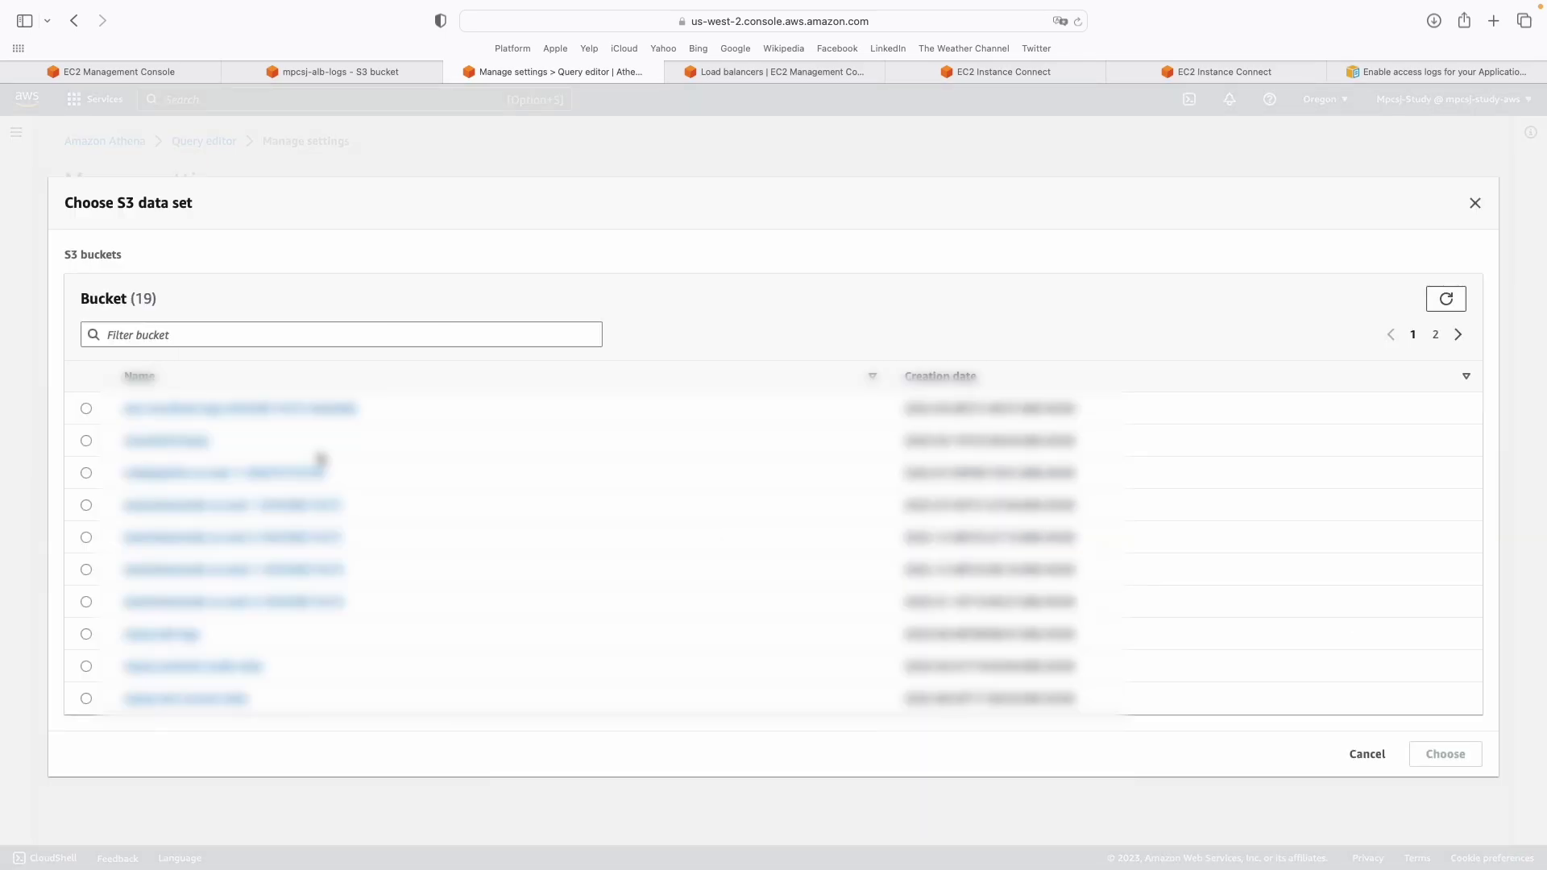
{"action": "left_click", "coordinate": [86, 634]}
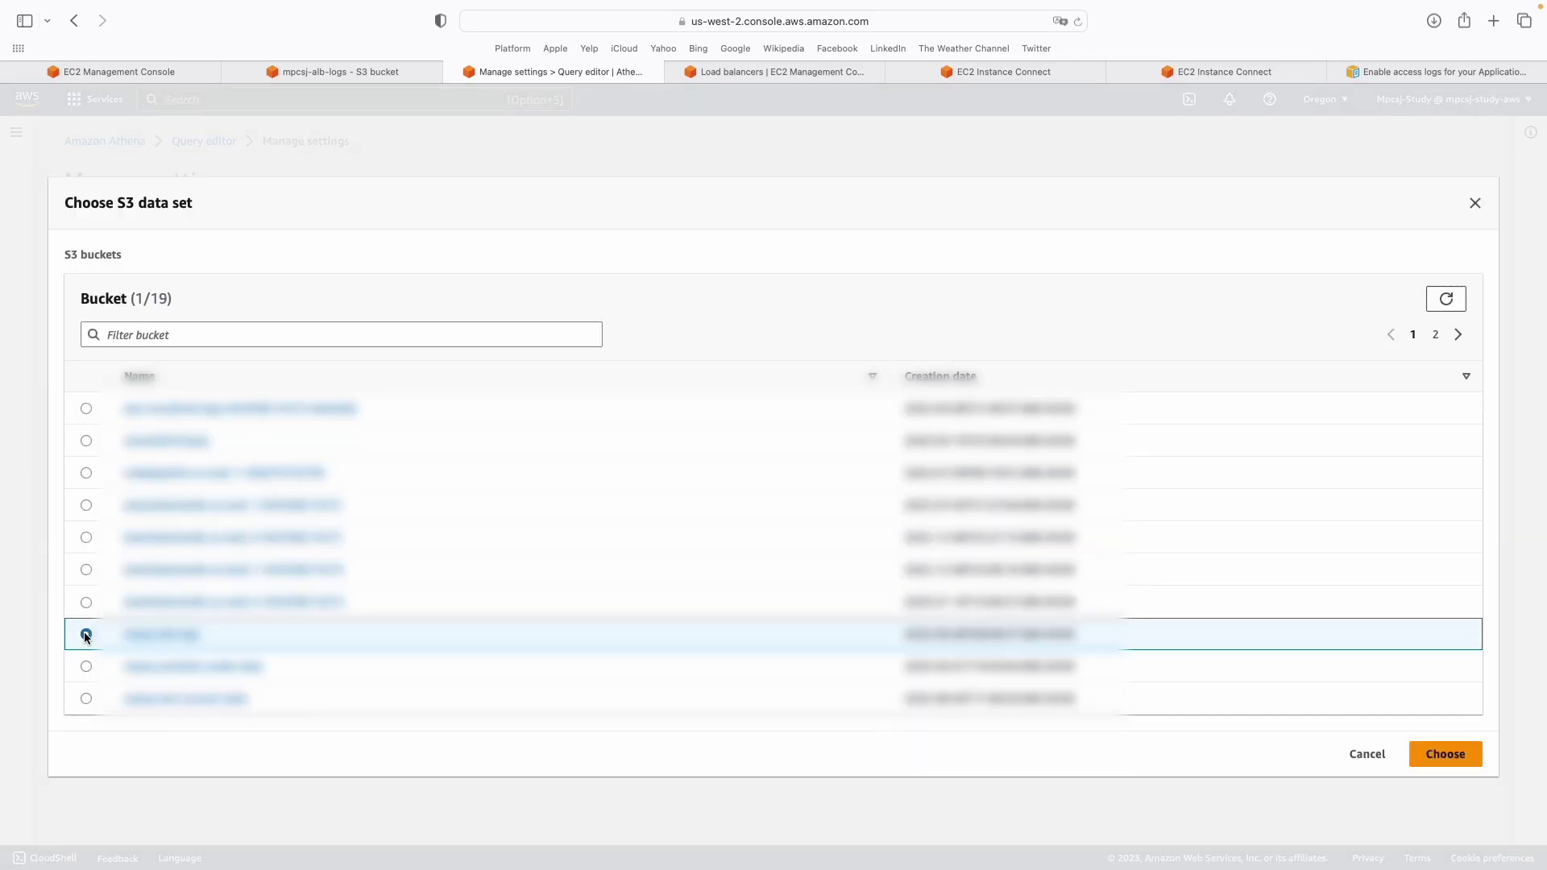
{"action": "left_click", "coordinate": [1445, 756]}
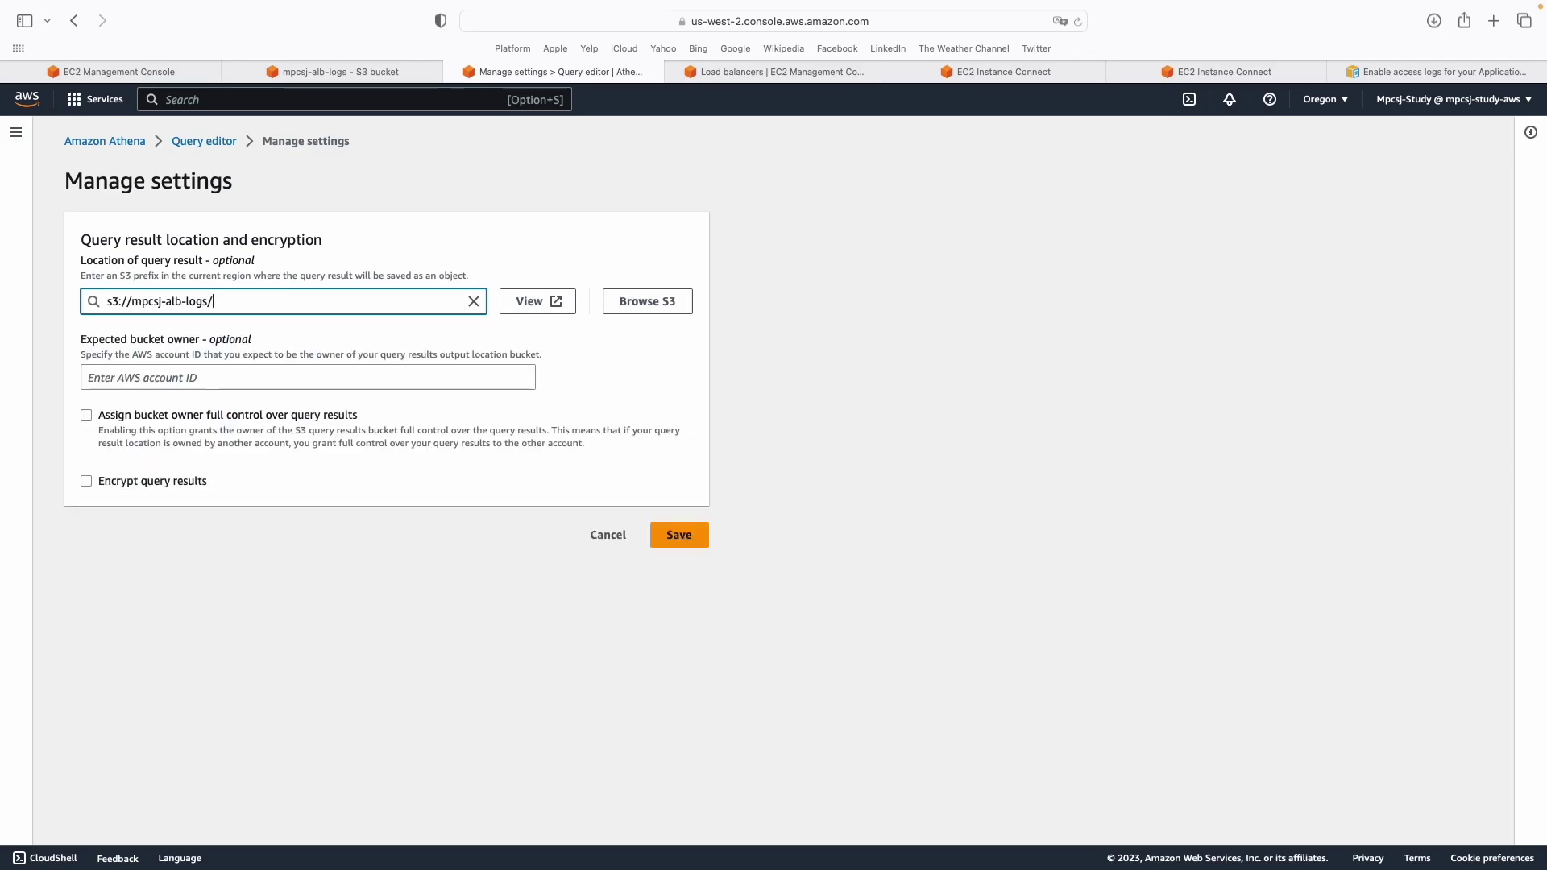
Append the prefix athenaResults to the query result location and save the Athena settings.
{"action": "type", "text": "athenaResults"}
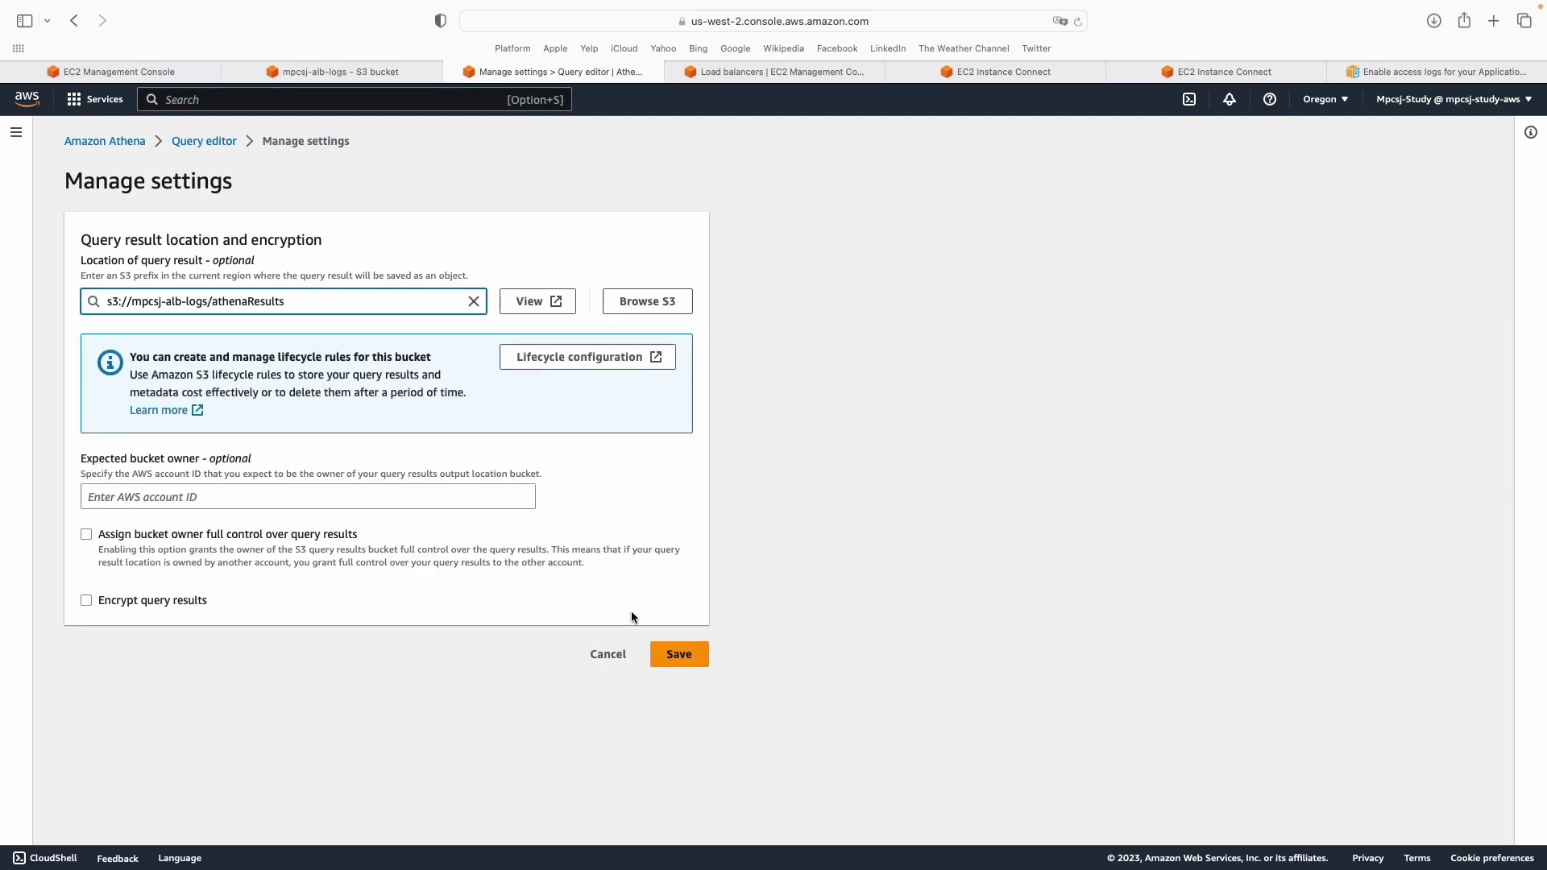
{"action": "left_click_drag", "start_coordinate": [206, 299], "coordinate": [304, 308]}
{"action": "left_click", "coordinate": [218, 303]}
{"action": "double_click", "coordinate": [140, 300]}
{"action": "left_click_drag", "start_coordinate": [211, 301], "coordinate": [287, 303]}
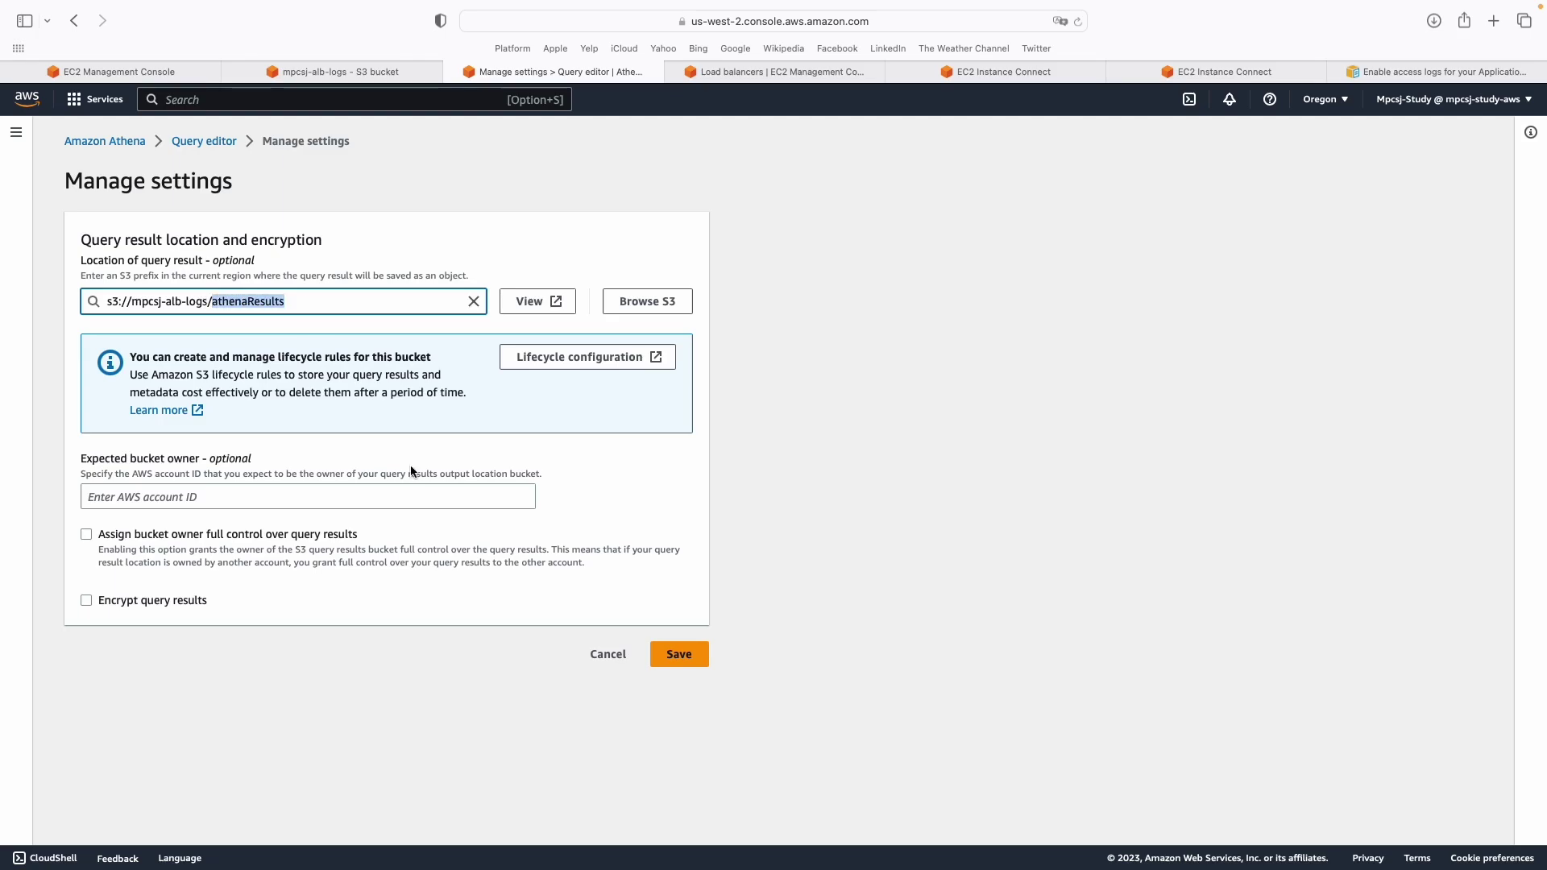
{"action": "left_click", "coordinate": [666, 666]}
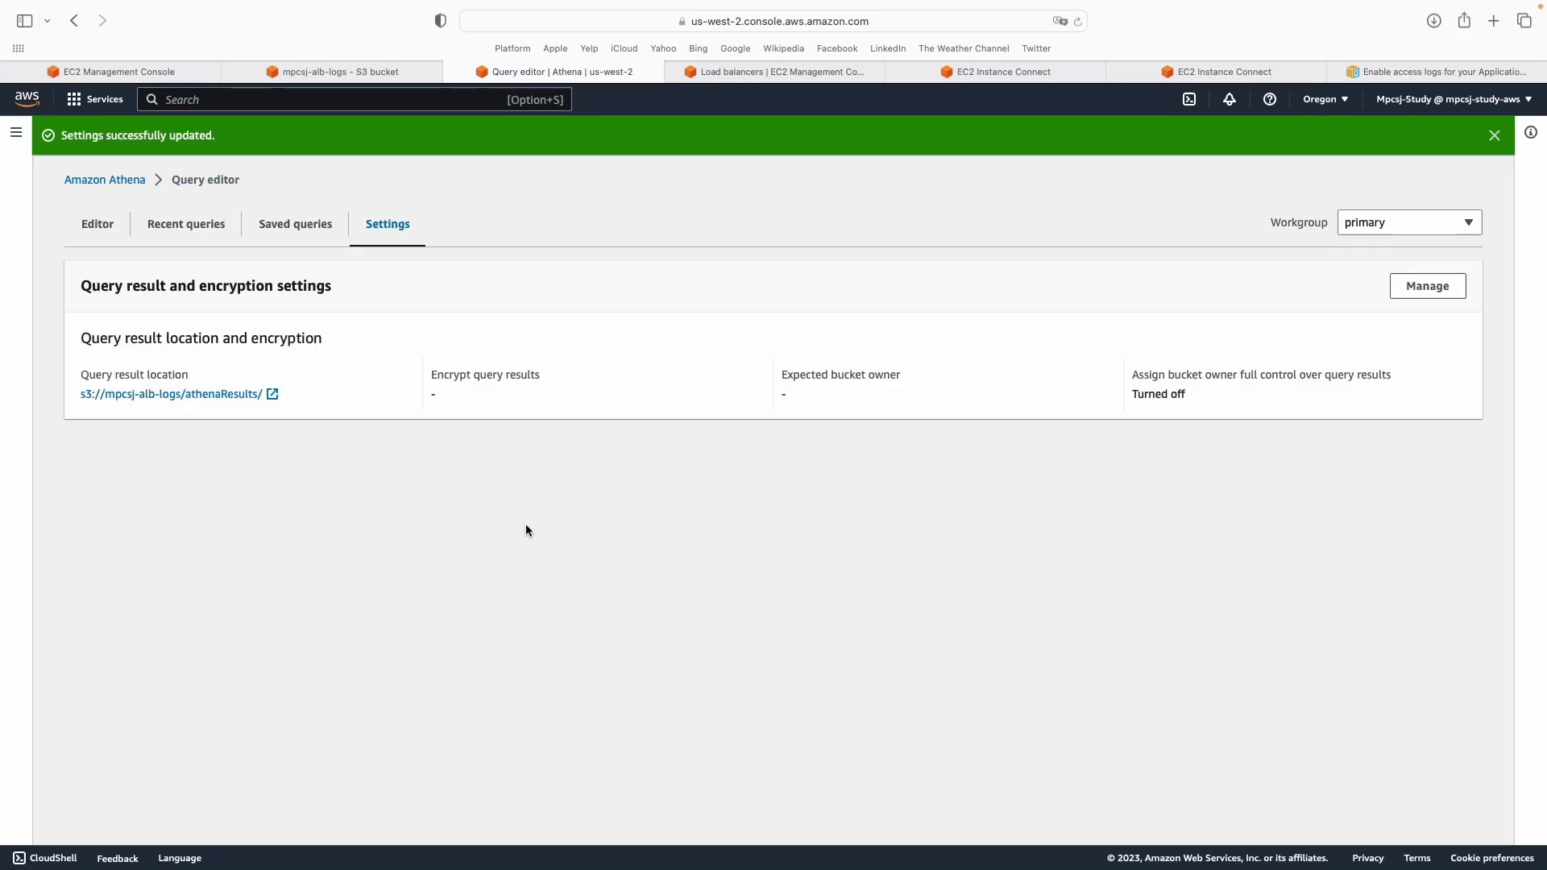
Return to the Athena editor, open the AWS guide on querying Application Load Balancer logs in a new tab and find its CREATE EXTERNAL TABLE statement.
{"action": "left_click", "coordinate": [97, 226]}
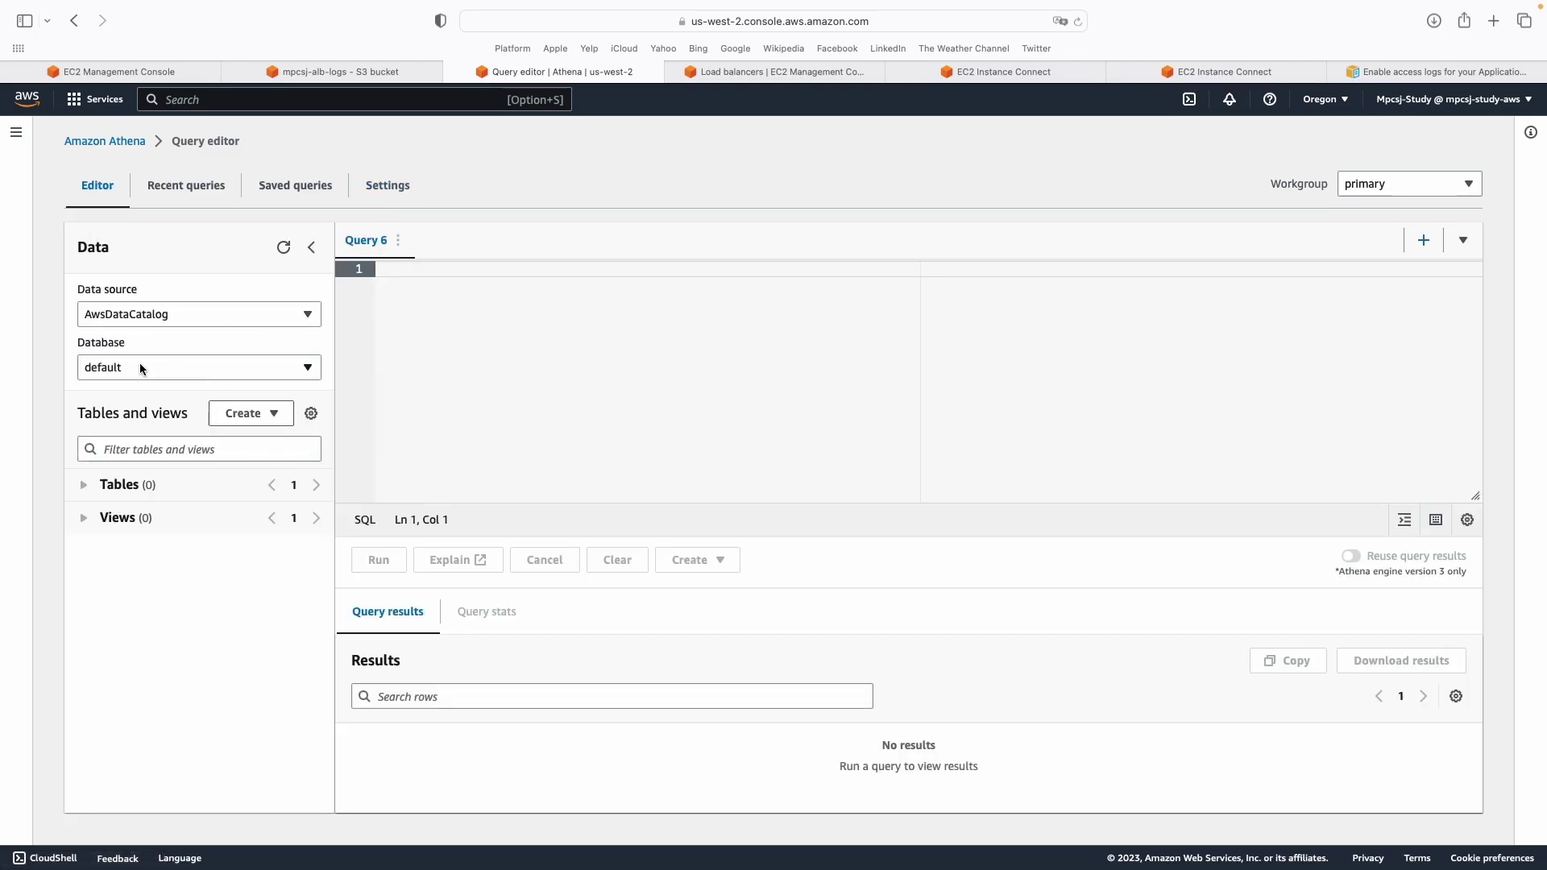
{"action": "left_click", "coordinate": [1493, 39]}
{"action": "key", "text": "super+v"}
{"action": "key", "text": "Return"}
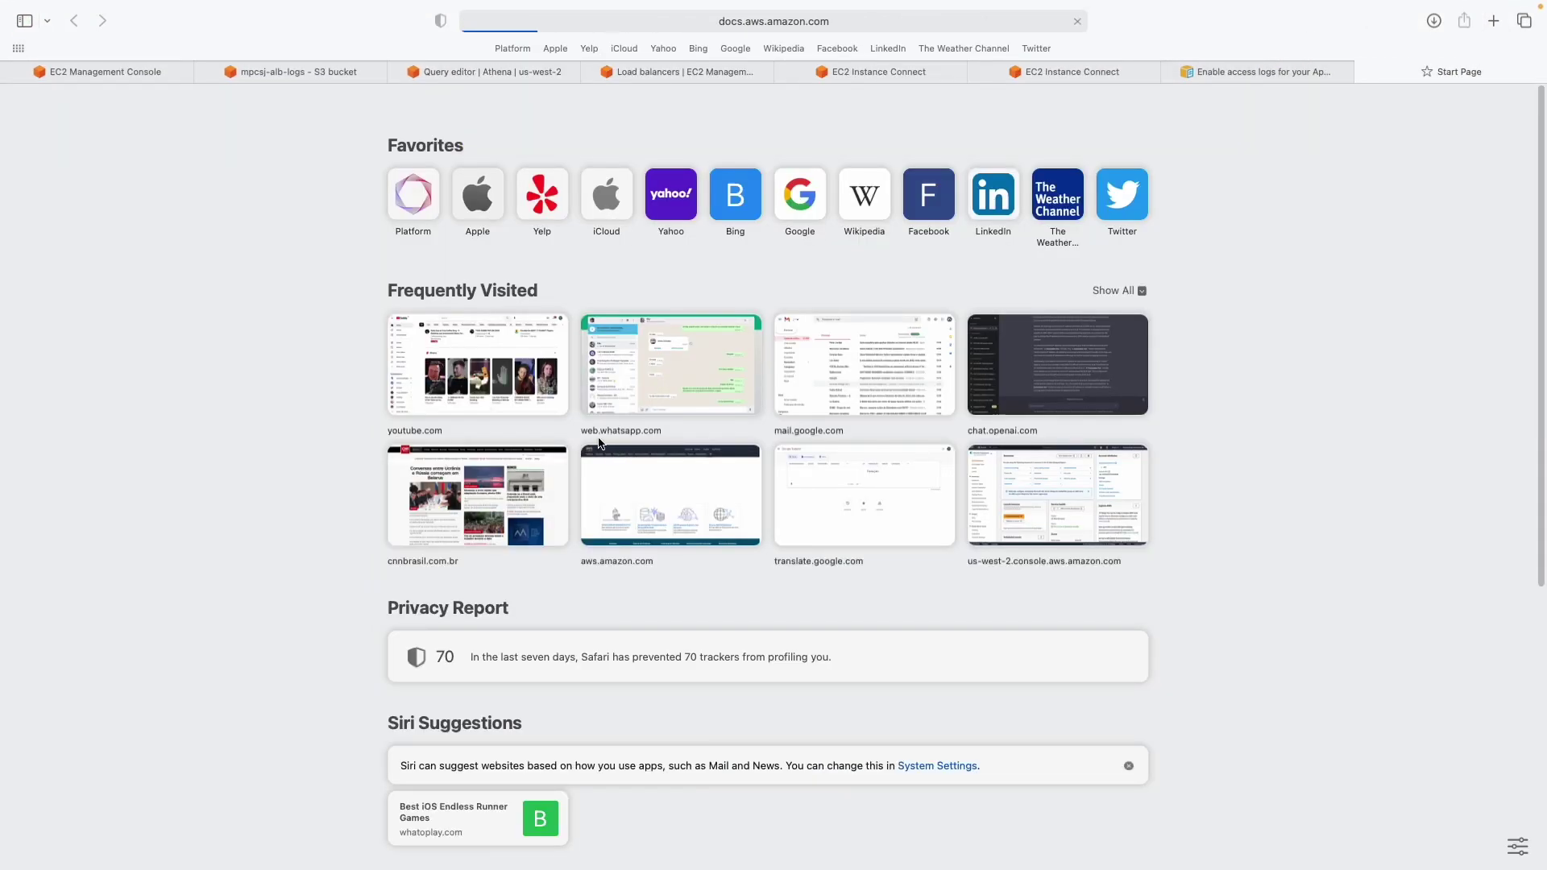
{"action": "scroll", "coordinate": [452, 438], "scroll_direction": "down", "scroll_amount": 5}
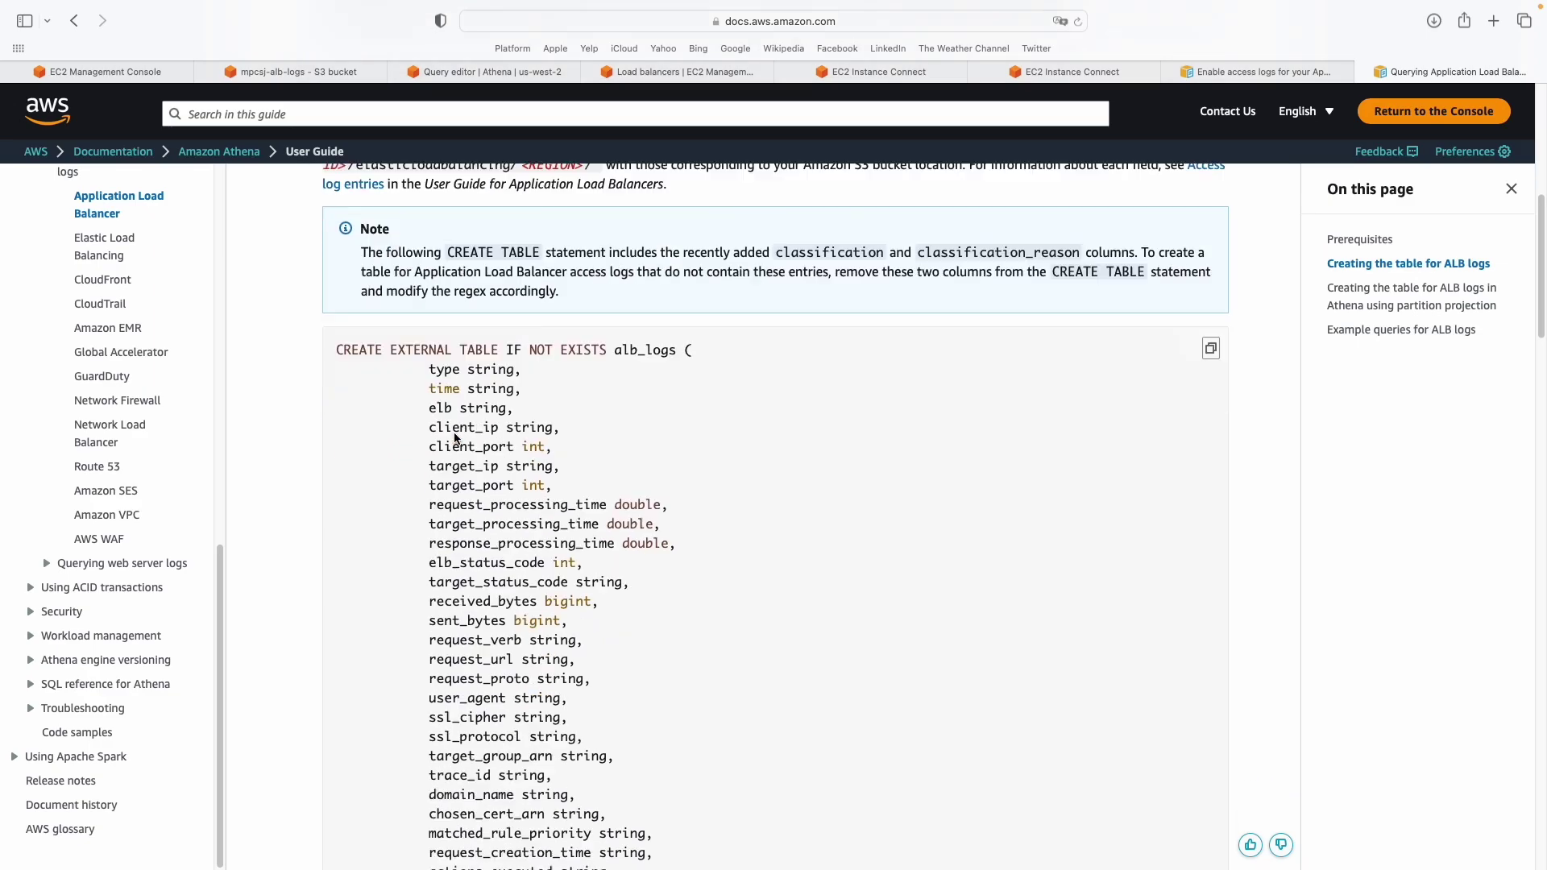
Copy the full CREATE EXTERNAL TABLE alb_logs statement from the AWS guide and paste it into the empty Athena query.
{"action": "scroll", "coordinate": [386, 371], "scroll_direction": "up", "scroll_amount": 2}
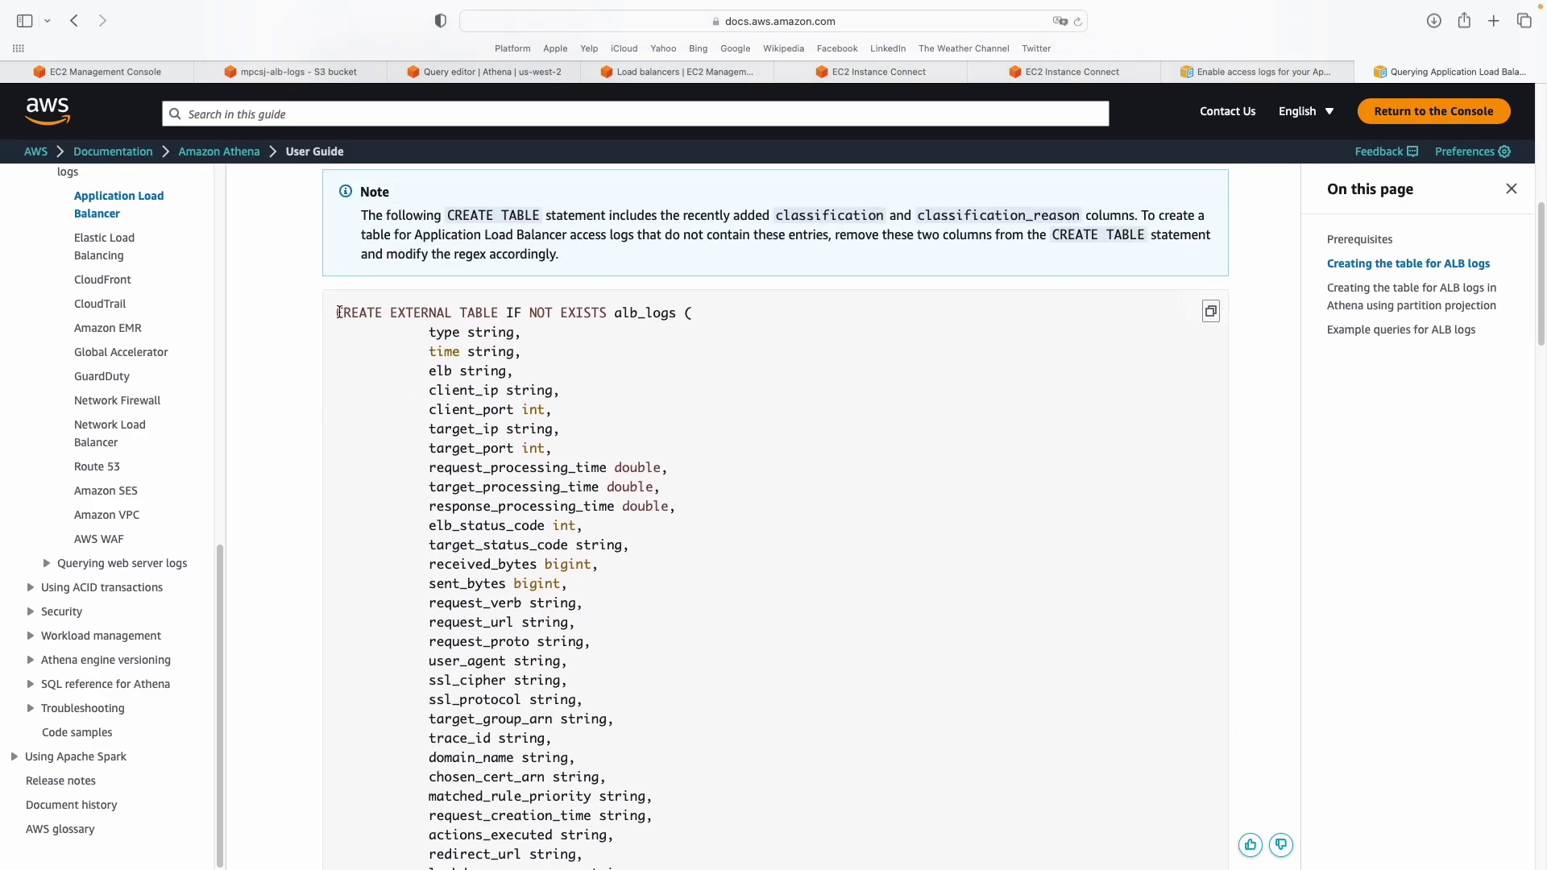
{"action": "left_click_drag", "start_coordinate": [338, 314], "coordinate": [702, 566]}
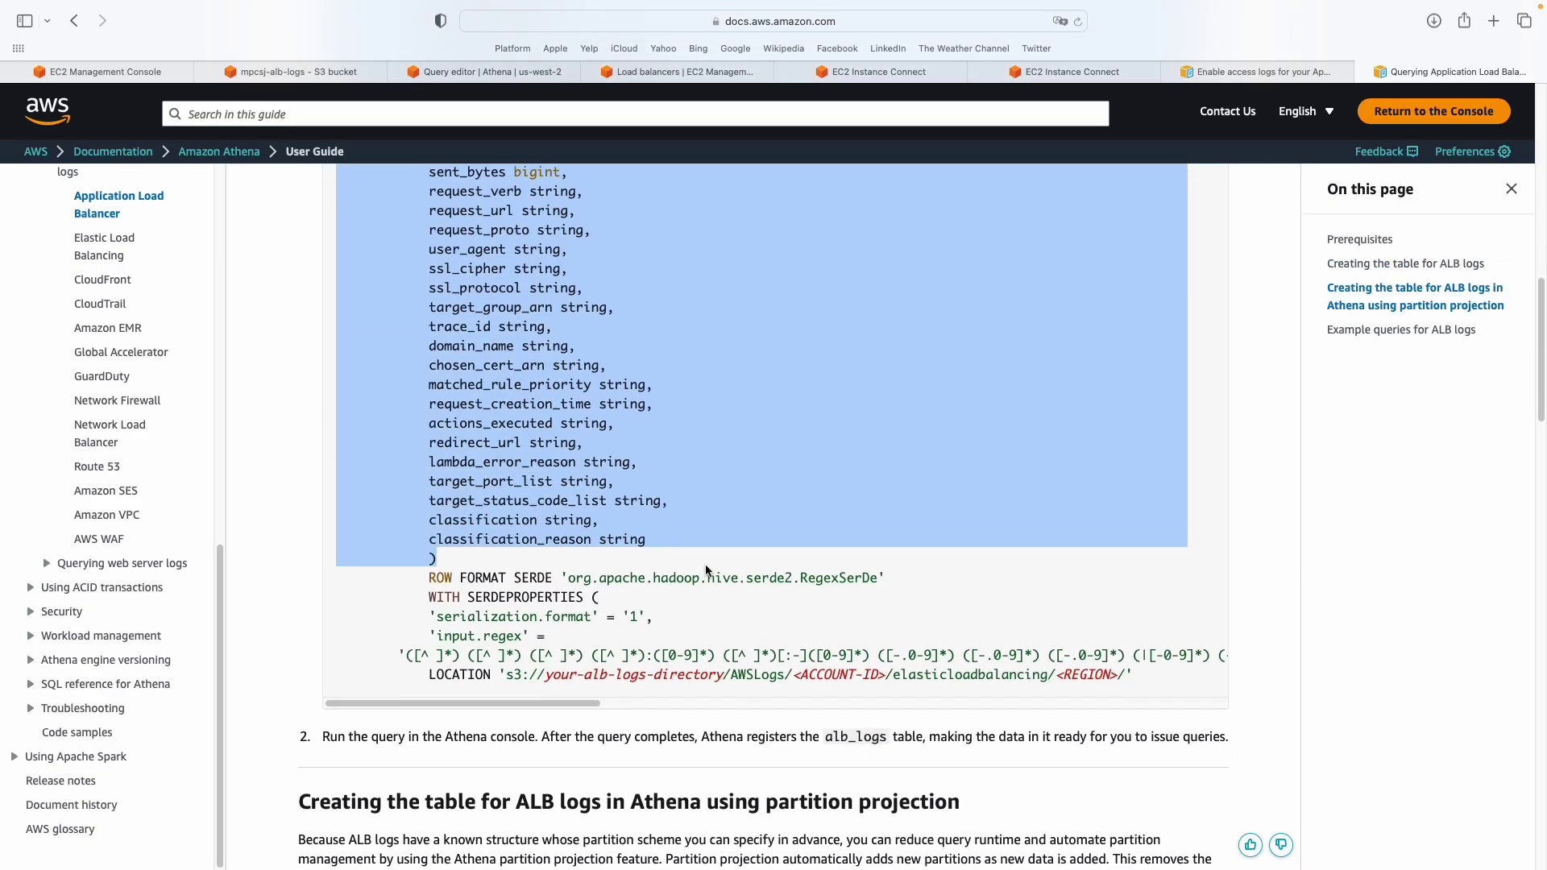
{"action": "left_click", "coordinate": [704, 564]}
{"action": "scroll", "coordinate": [980, 399], "scroll_direction": "up", "scroll_amount": 5}
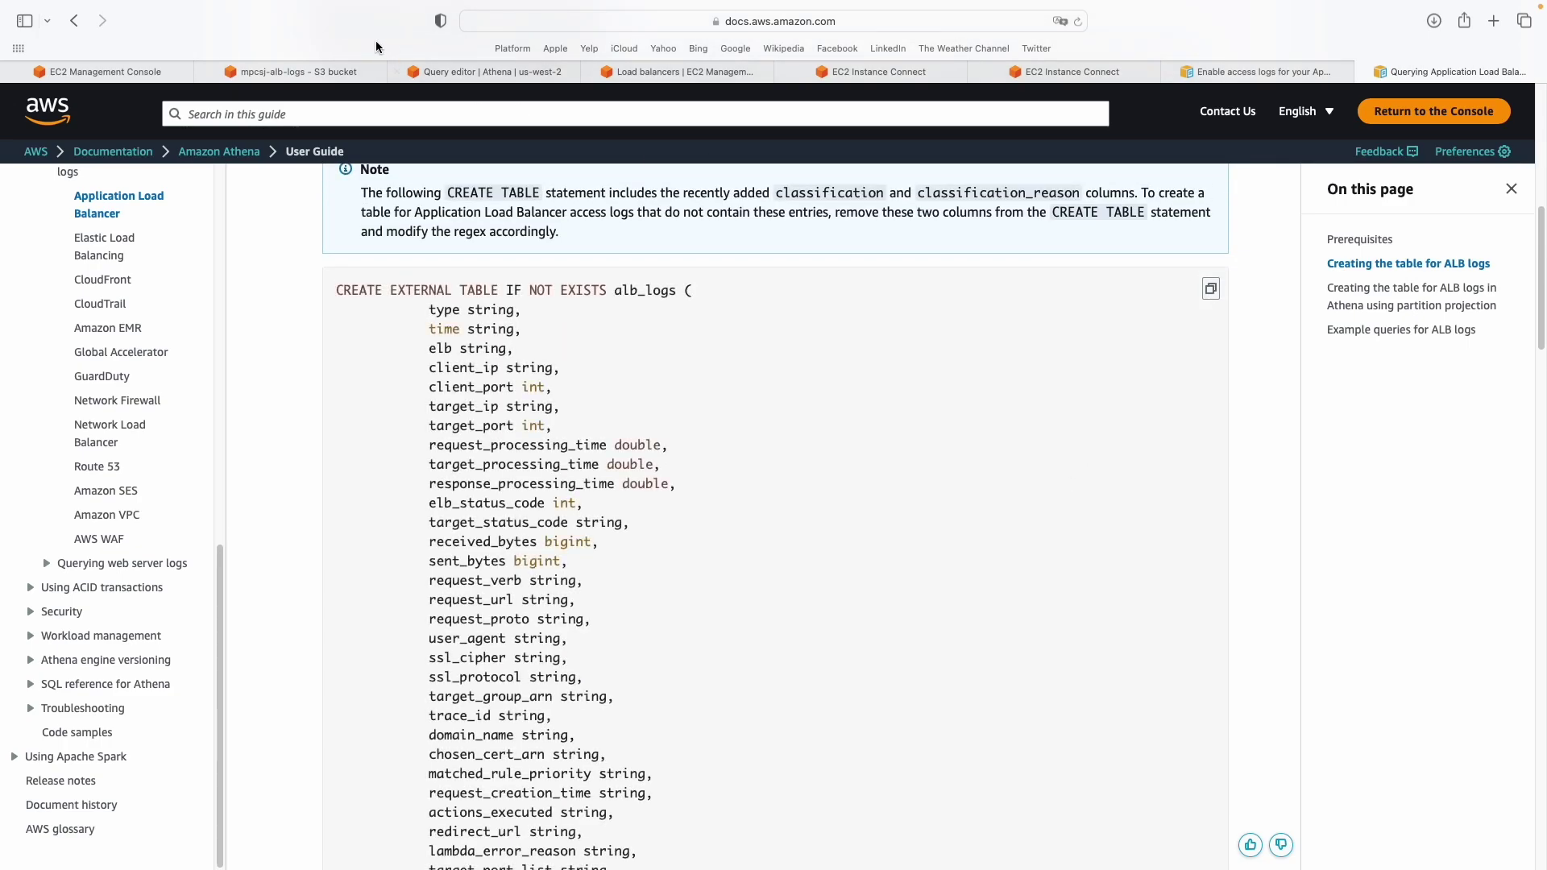
{"action": "left_click", "coordinate": [305, 71]}
{"action": "left_click", "coordinate": [482, 72]}
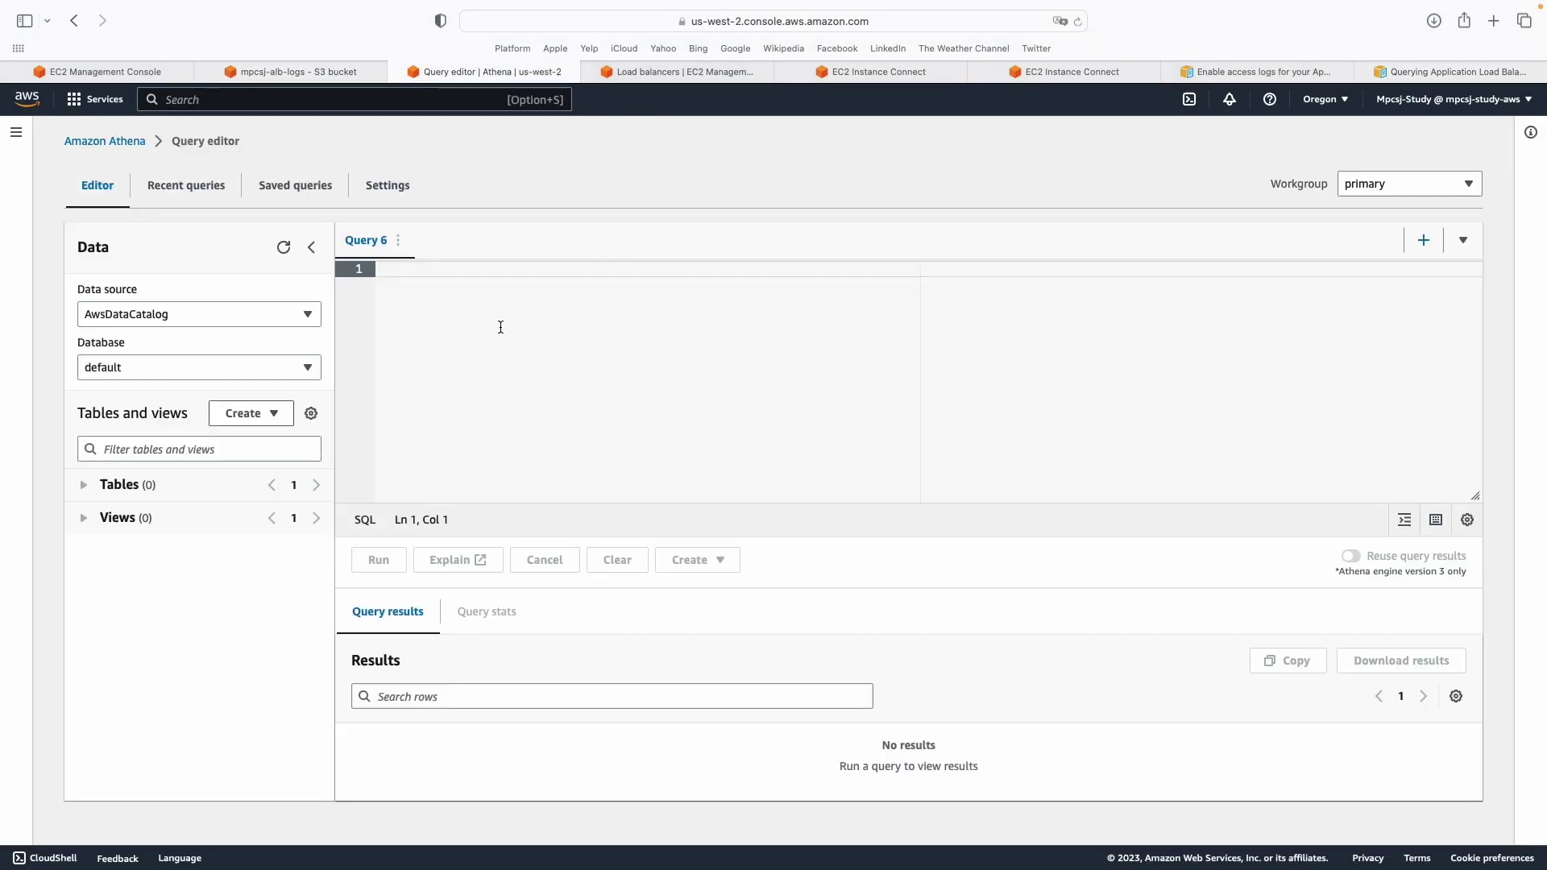
{"action": "key", "text": "super+v"}
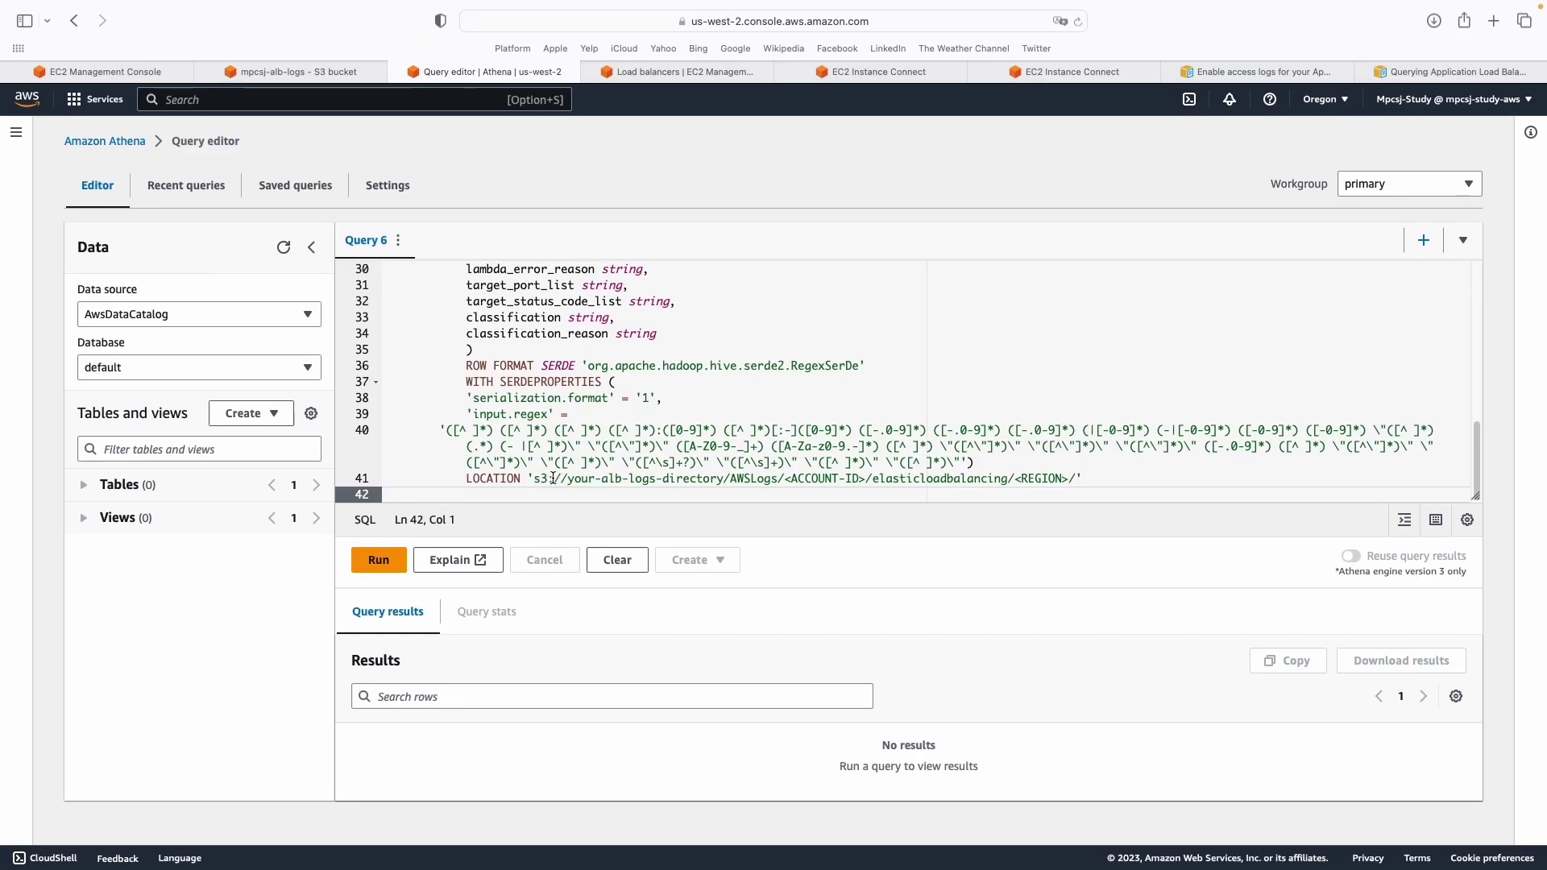
Check the S3 path placeholder in the LOCATION line and go up to the AWSLogs folder in the mpcsj-alb-logs bucket.
{"action": "left_click_drag", "start_coordinate": [535, 479], "coordinate": [738, 485]}
{"action": "left_click", "coordinate": [294, 71]}
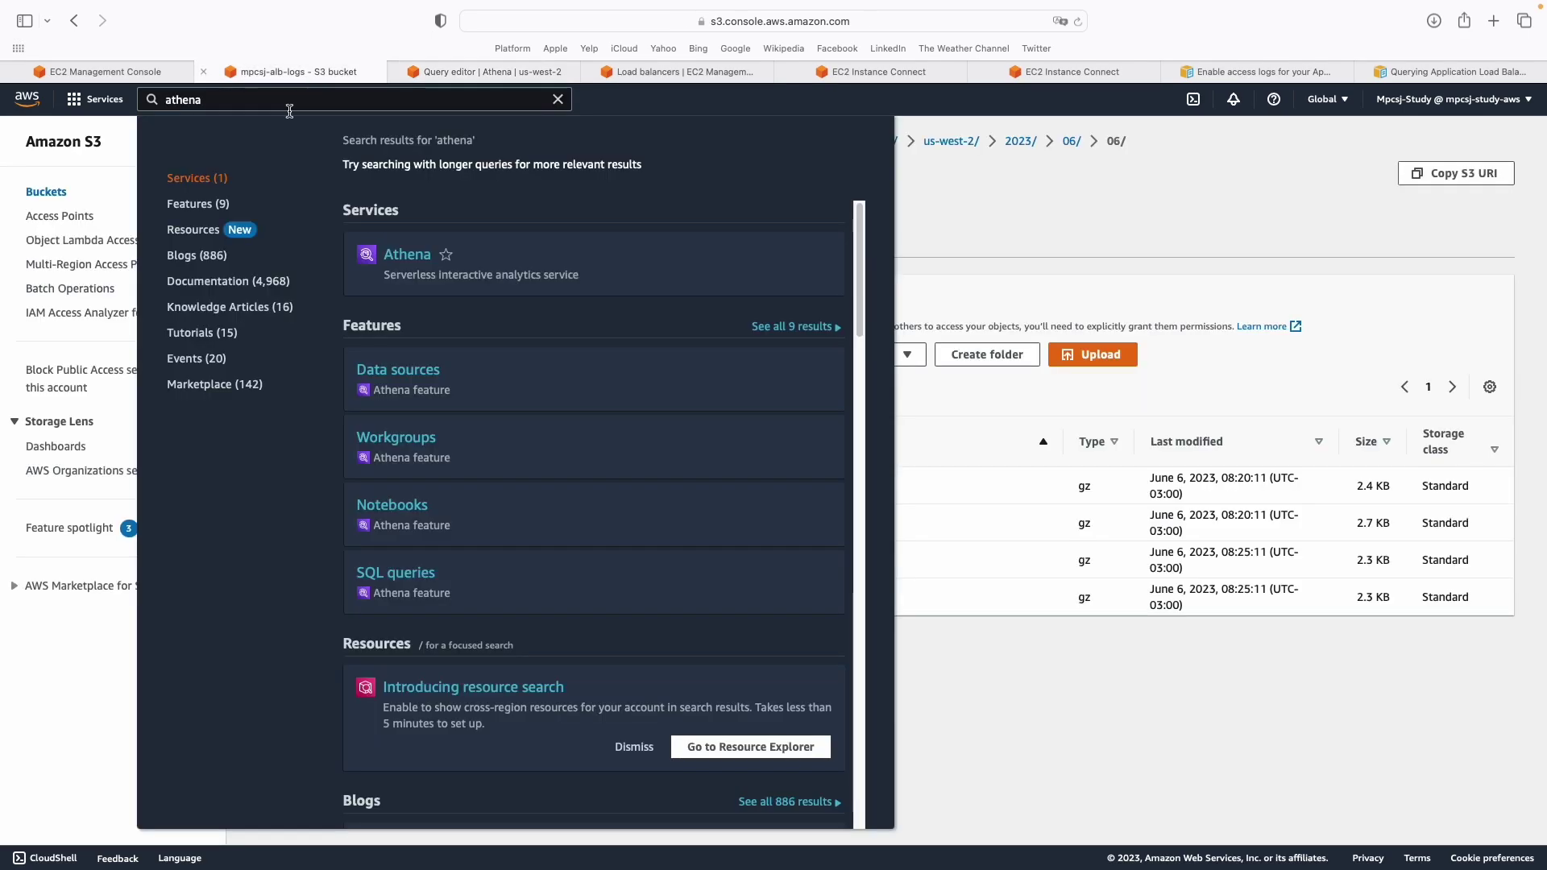
{"action": "left_click", "coordinate": [654, 294]}
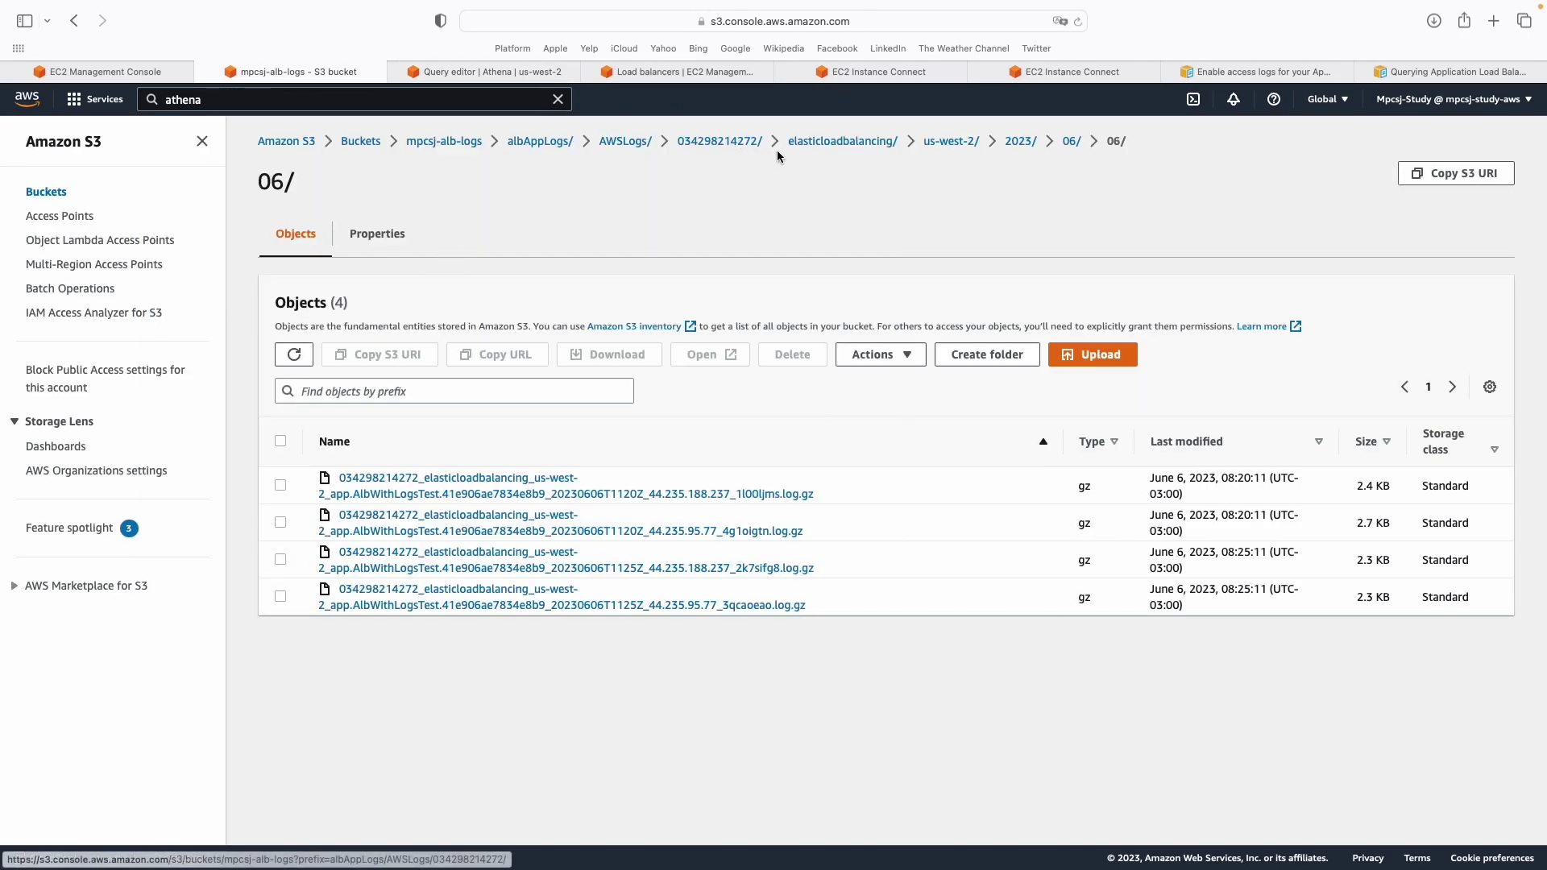
{"action": "left_click", "coordinate": [625, 142]}
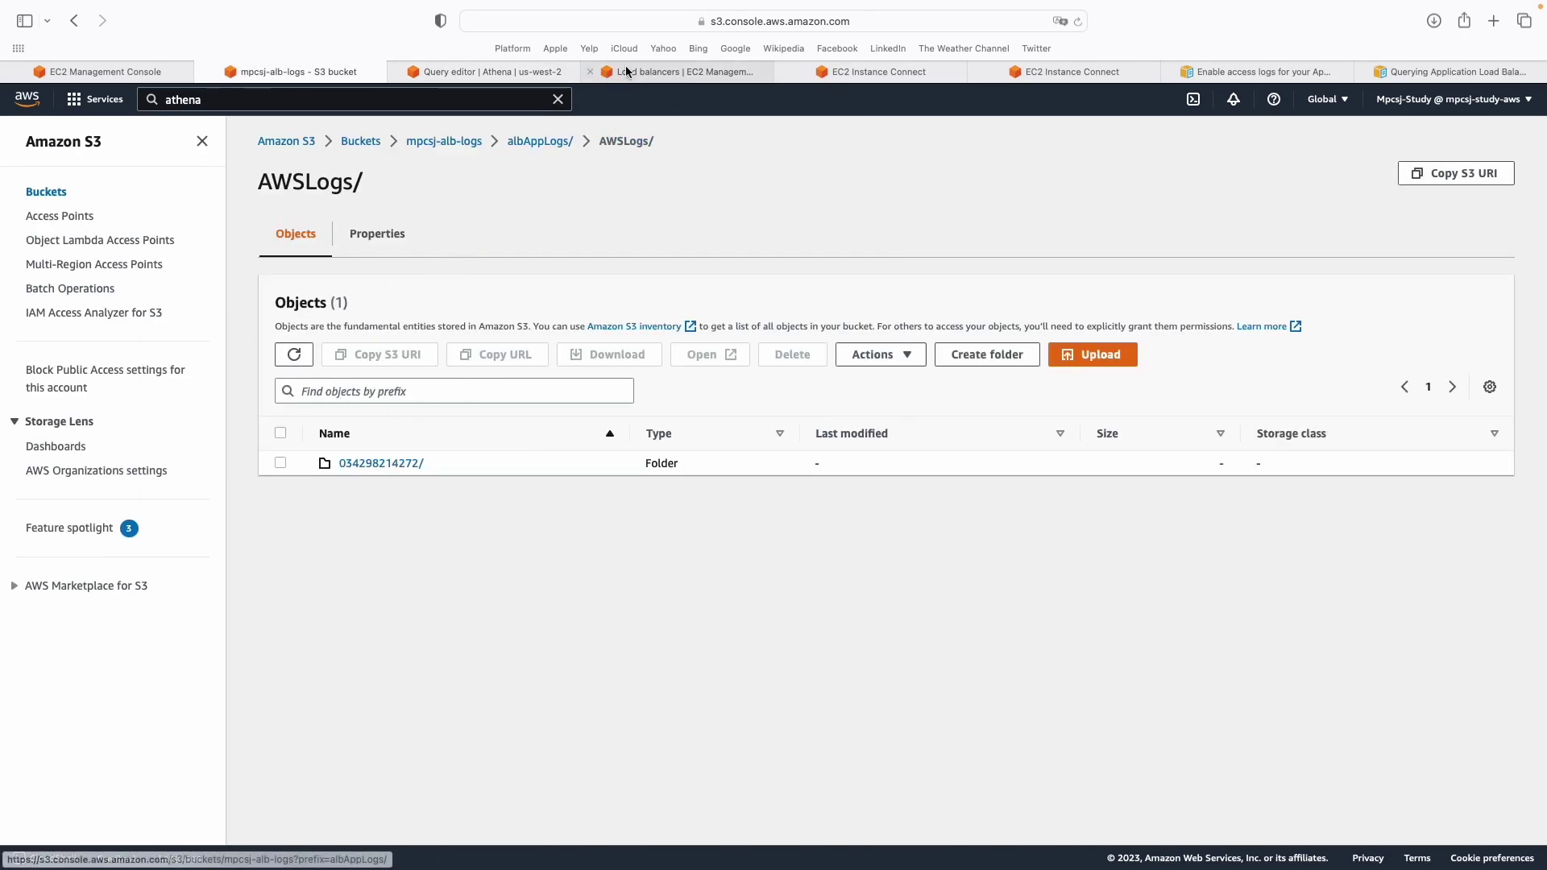
Close both EC2 Instance Connect browser tabs and the Load balancers tab, keeping the Athena query editor open.
{"action": "left_click", "coordinate": [878, 71]}
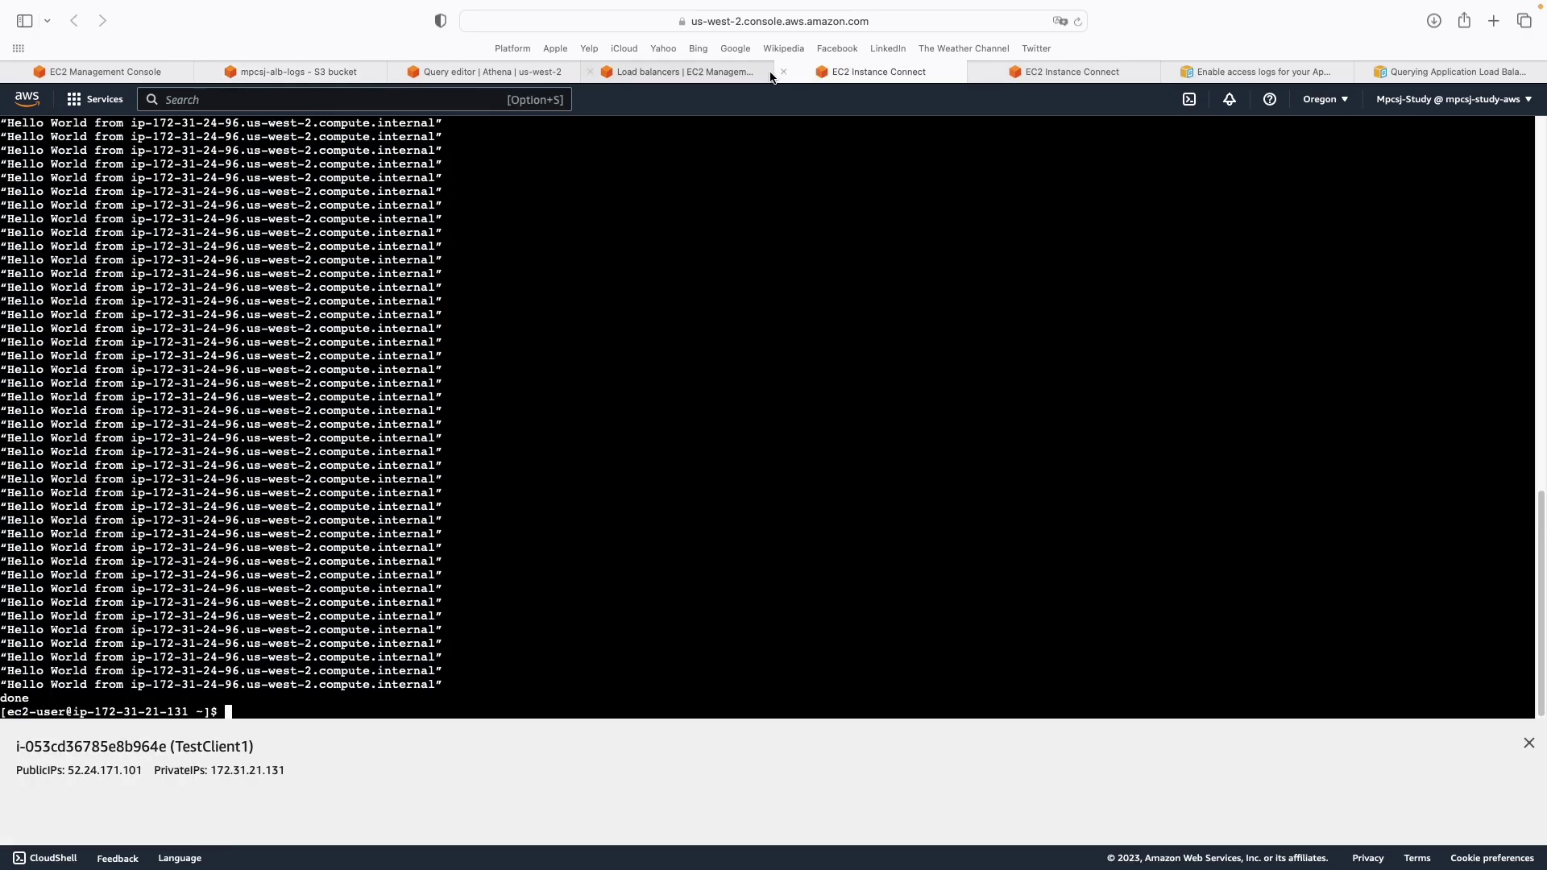
{"action": "left_click", "coordinate": [781, 73]}
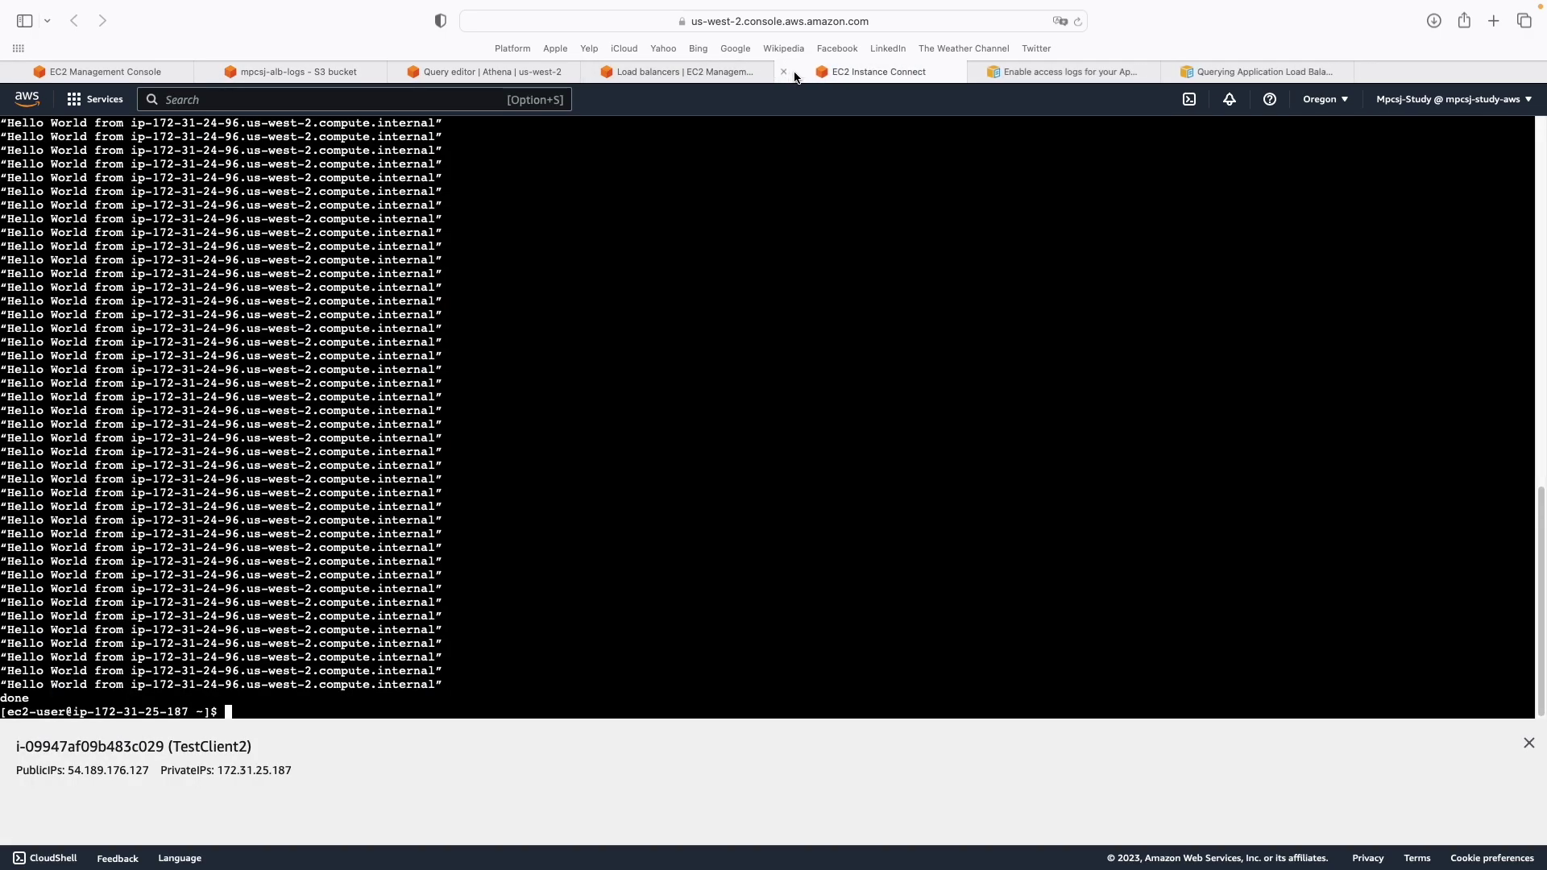
{"action": "left_click", "coordinate": [781, 73]}
{"action": "left_click", "coordinate": [532, 74]}
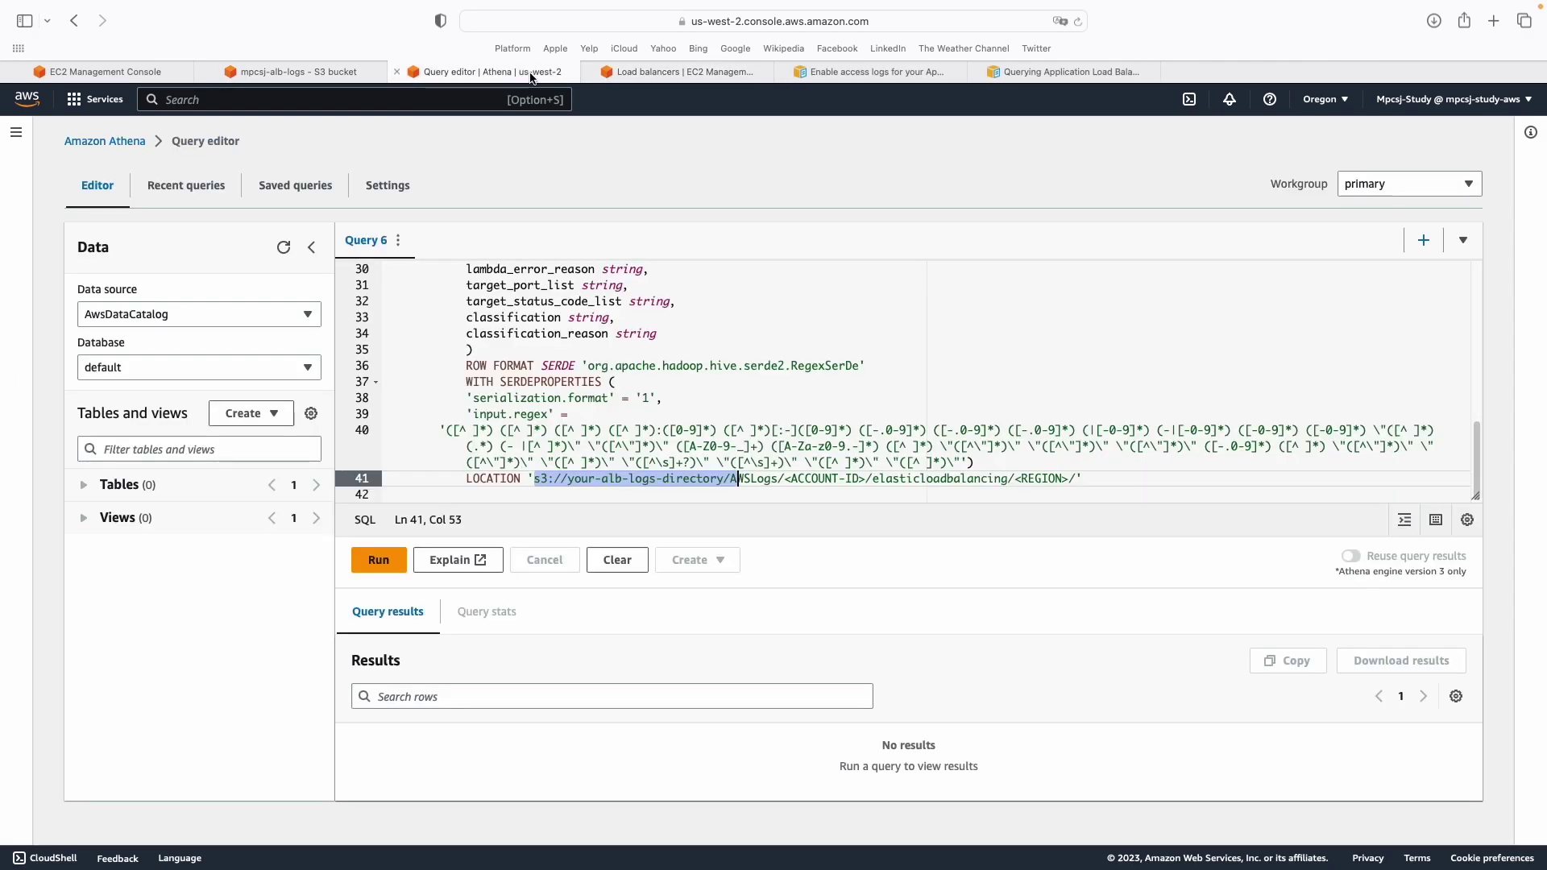
{"action": "left_click", "coordinate": [585, 75]}
{"action": "left_click", "coordinate": [588, 73]}
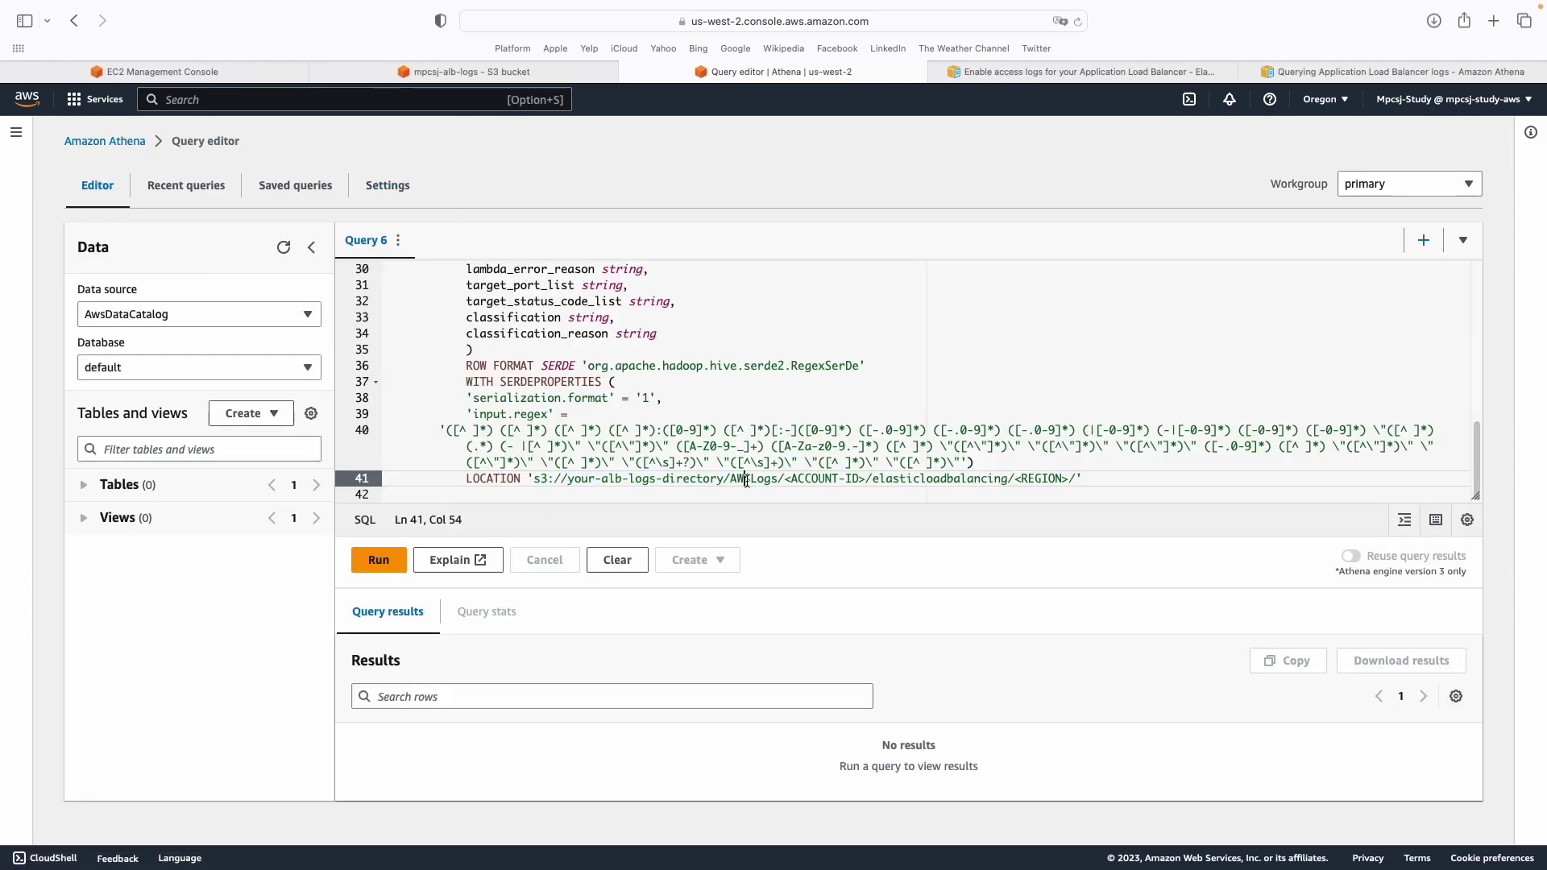
Follow the LOCATION path in the S3 bucket down to elasticloadbalancing and copy the S3 URI of its us-west-2 folder.
{"action": "double_click", "coordinate": [747, 481]}
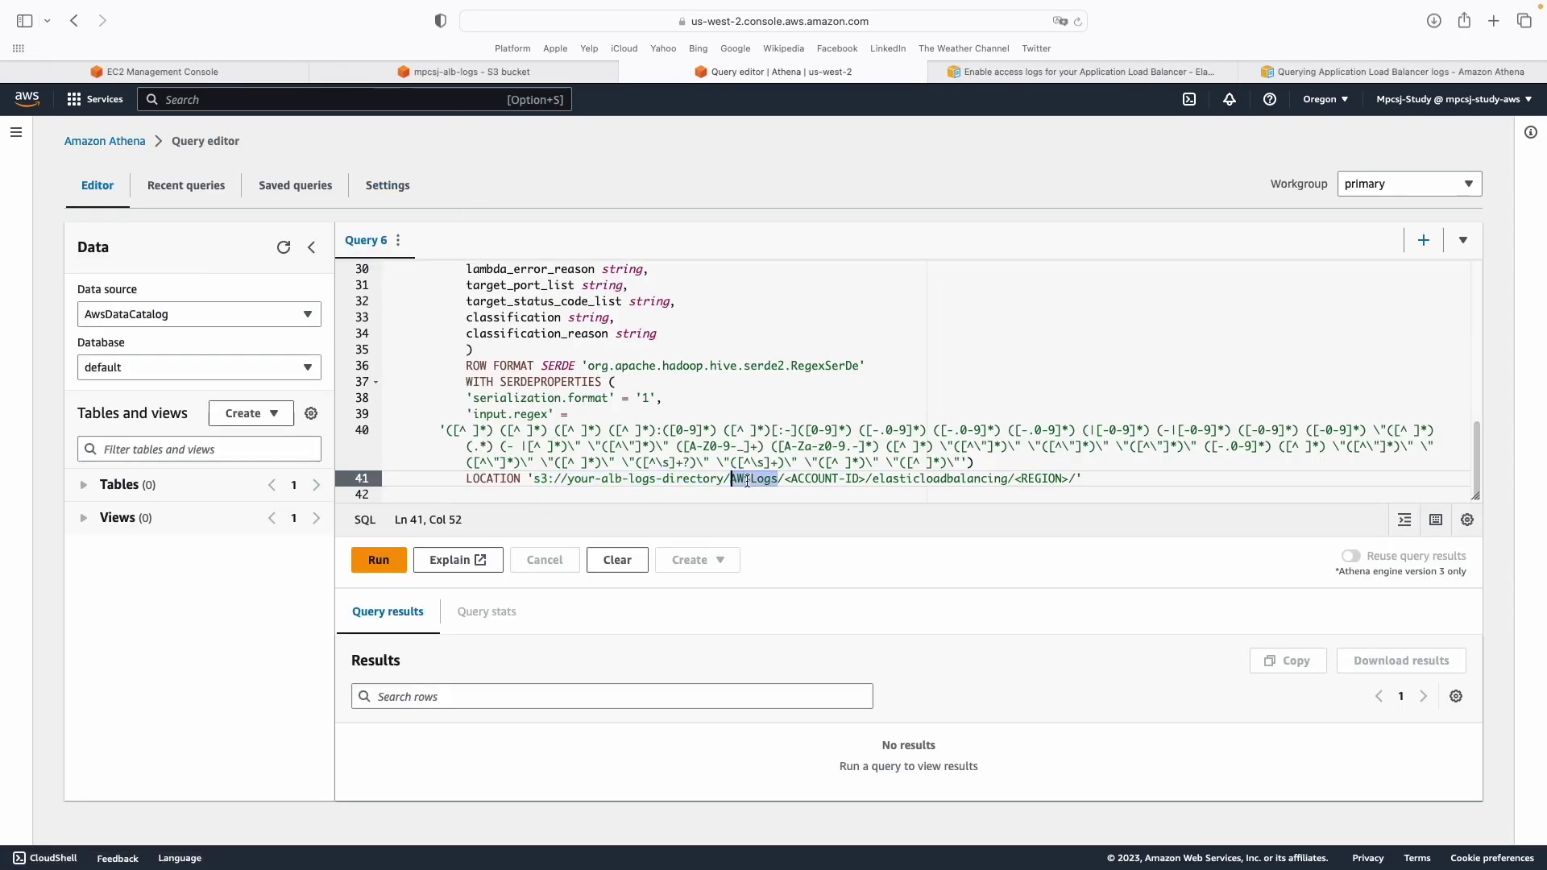
{"action": "double_click", "coordinate": [916, 481]}
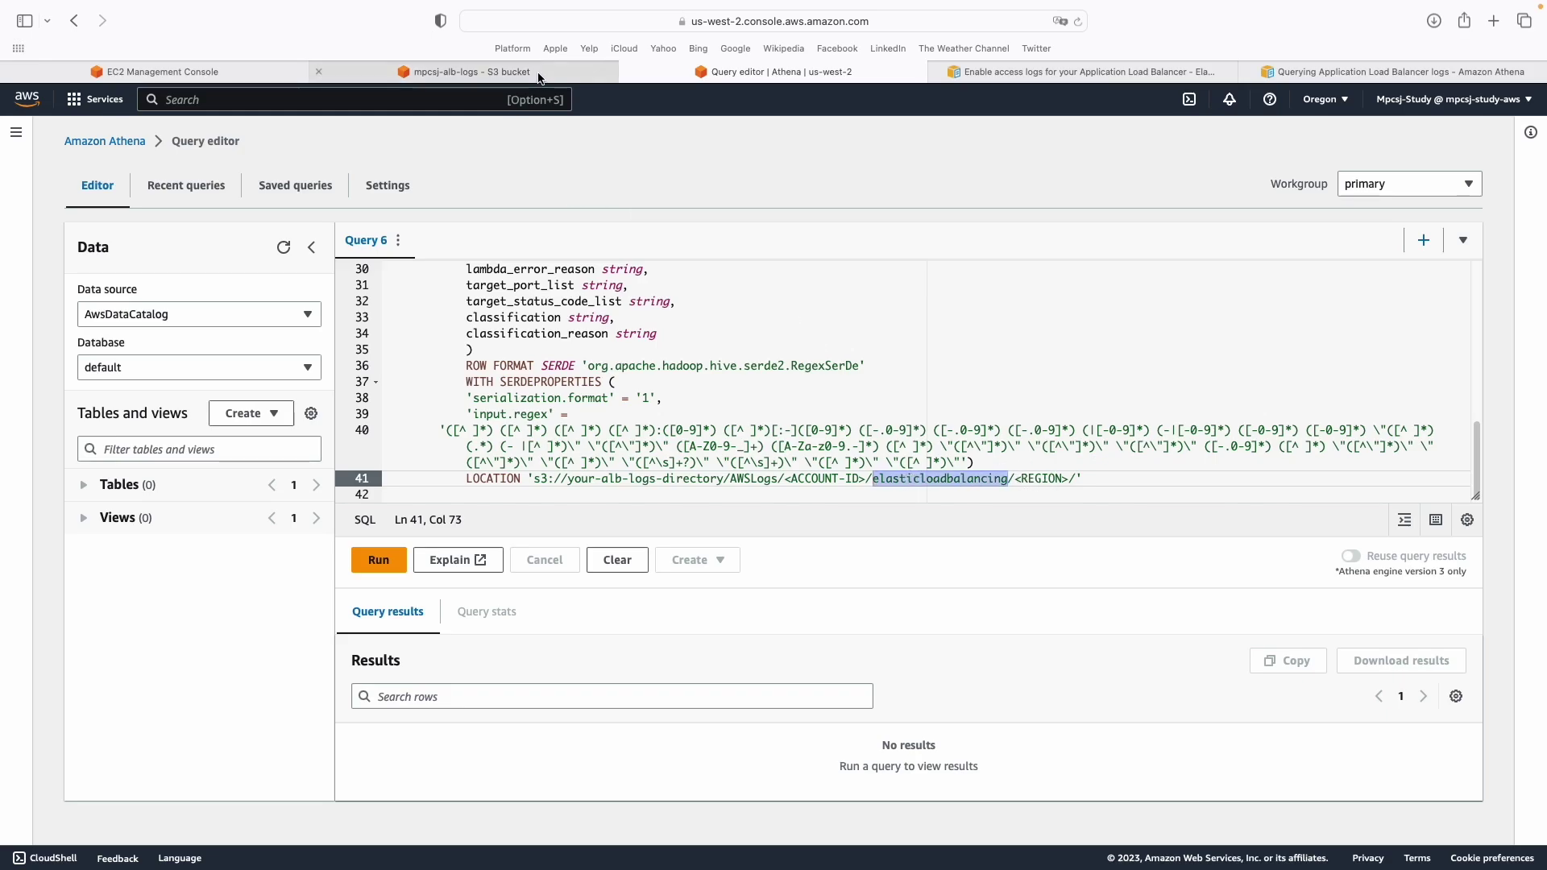
{"action": "left_click", "coordinate": [513, 71]}
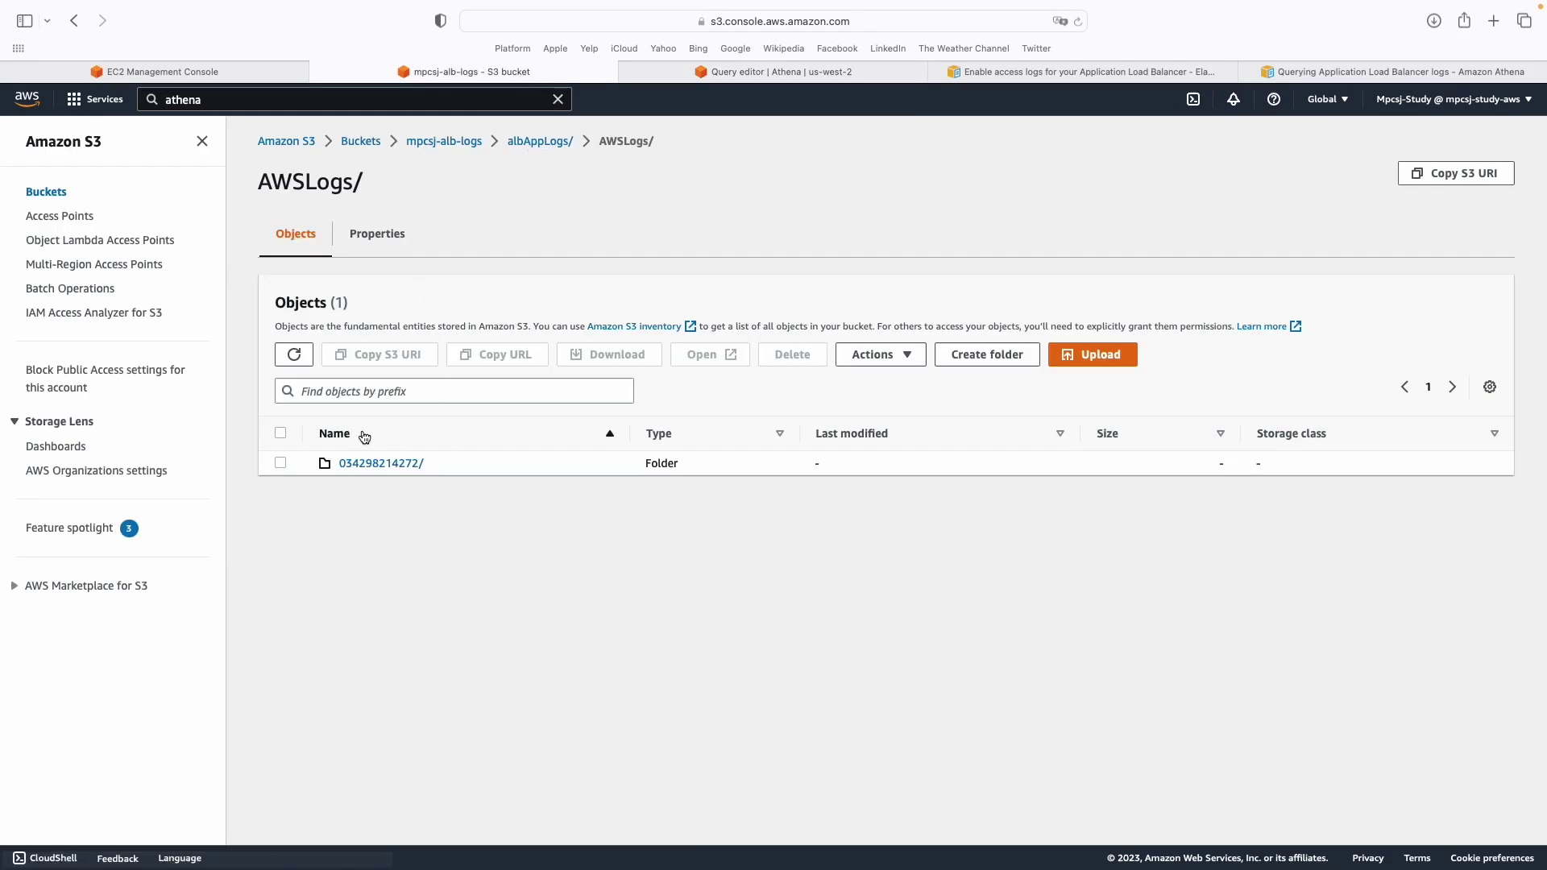
{"action": "left_click", "coordinate": [361, 464]}
{"action": "left_click", "coordinate": [361, 466]}
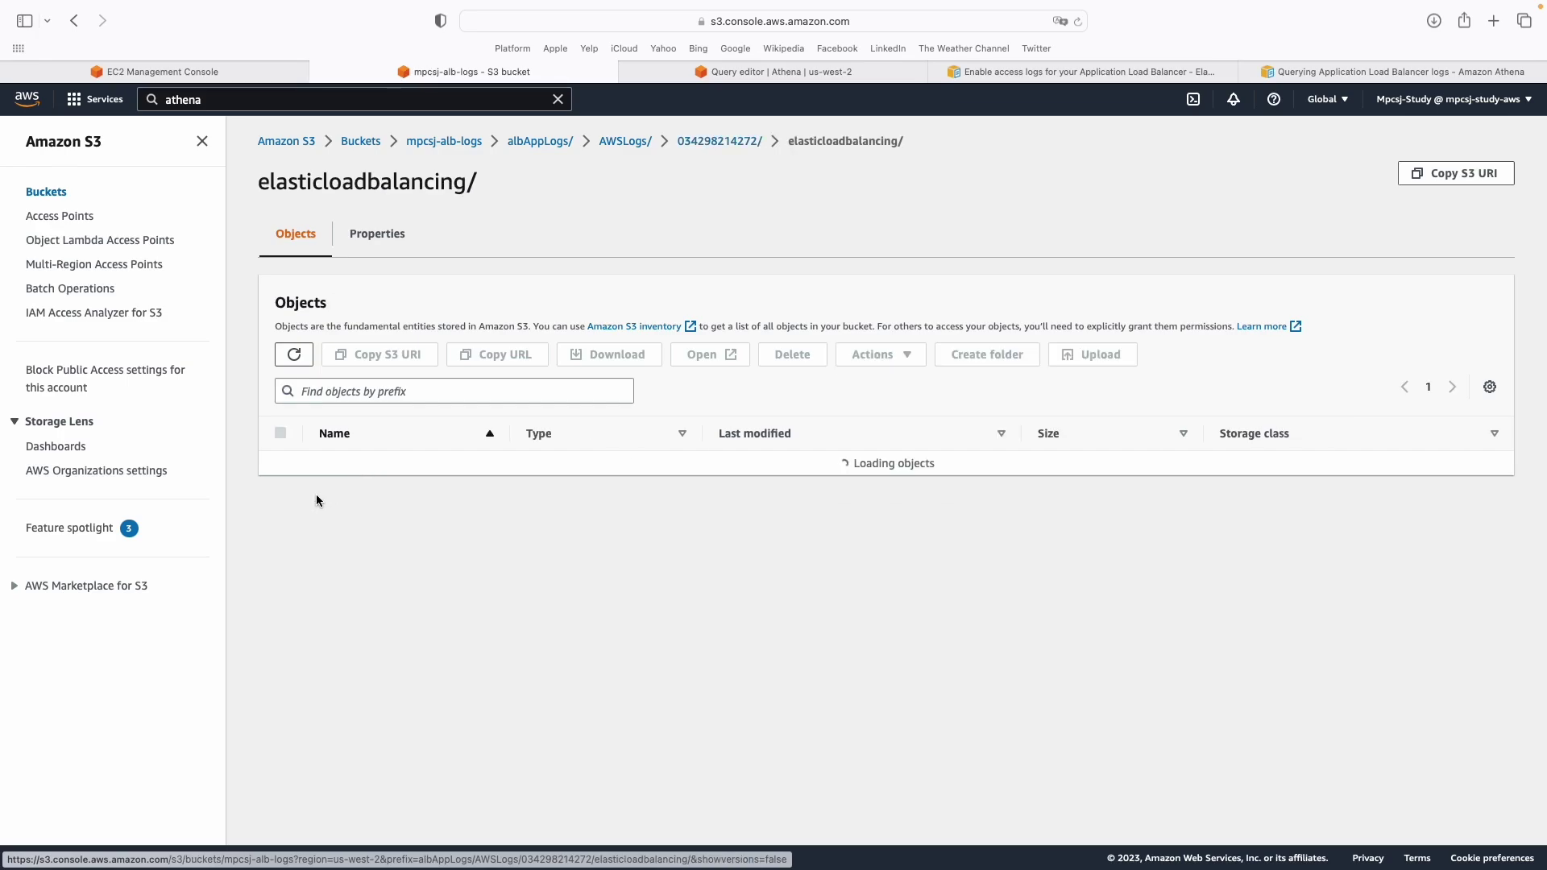
{"action": "left_click", "coordinate": [280, 464]}
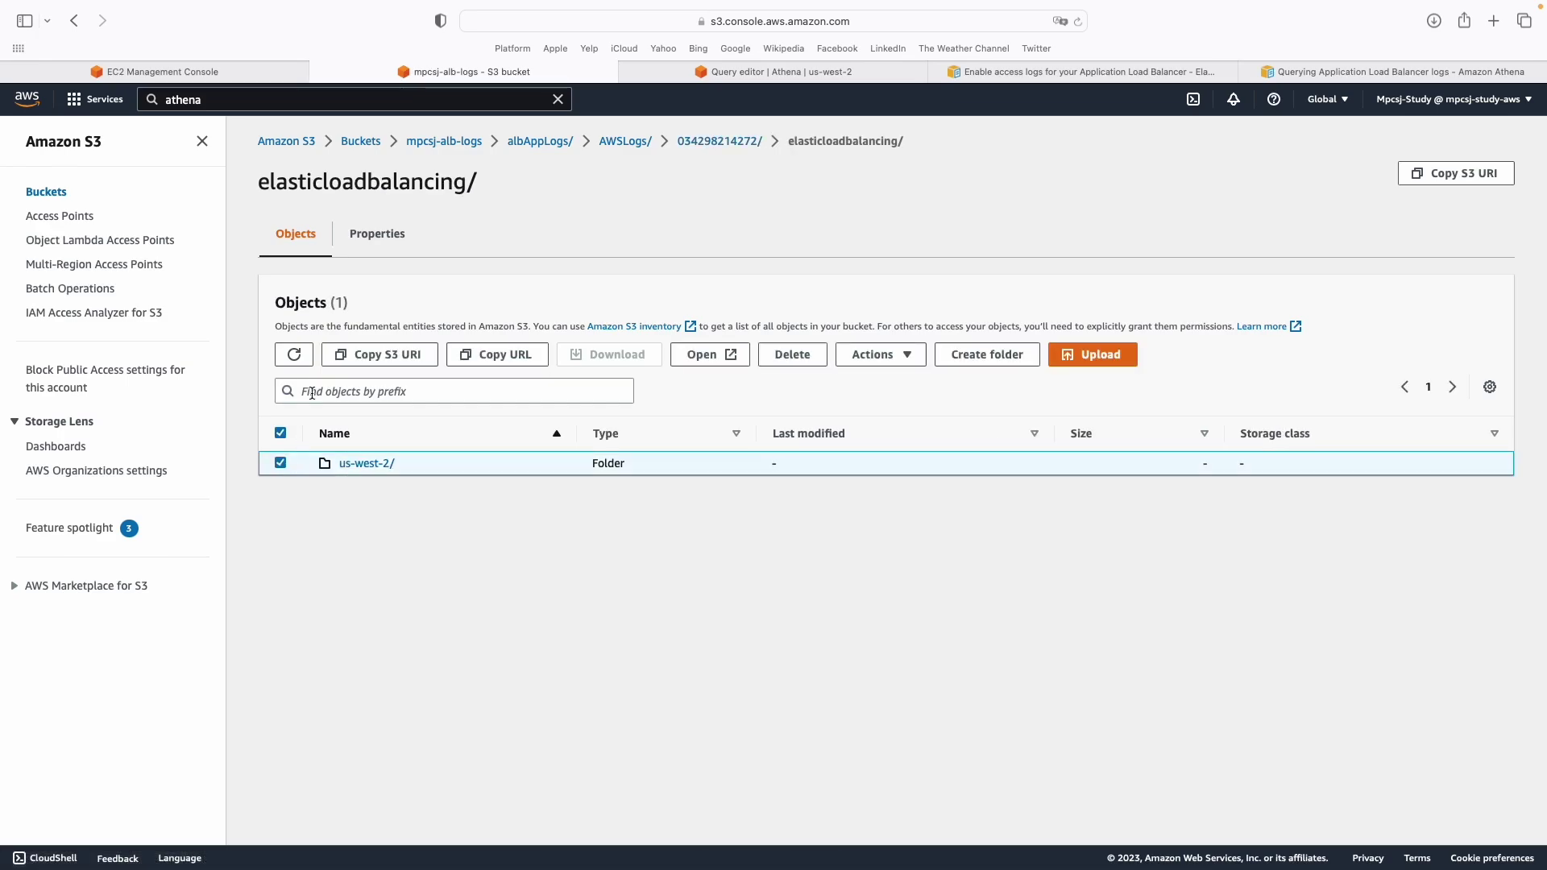
{"action": "left_click", "coordinate": [364, 354]}
Replace the placeholder path in the query's LOCATION line with the copied us-west-2 folder URI and run the table creation query.
{"action": "left_click", "coordinate": [732, 72]}
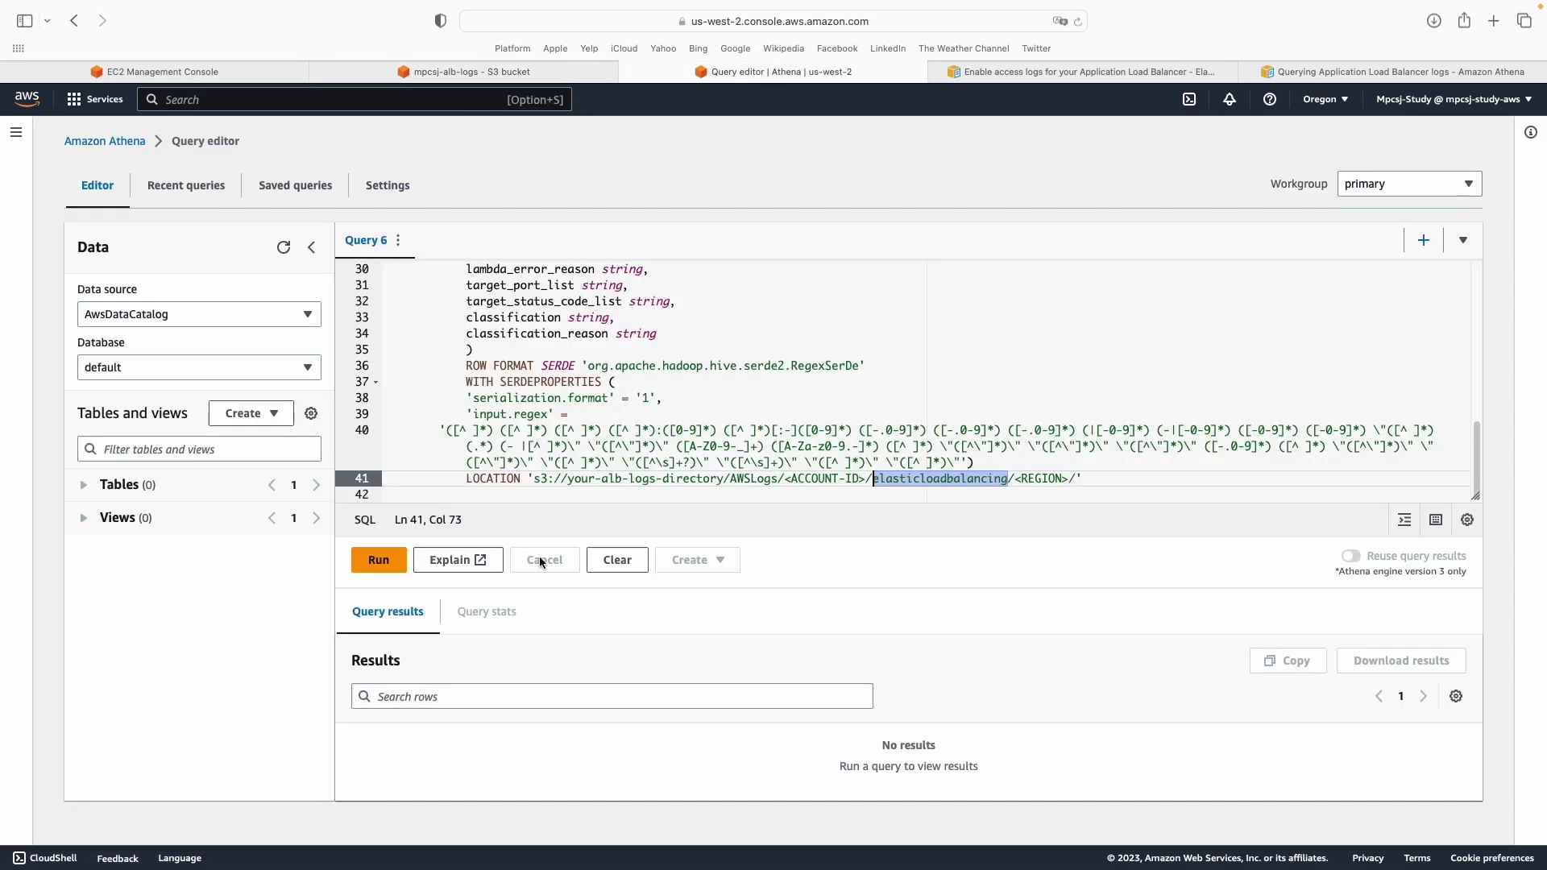
{"action": "left_click", "coordinate": [536, 478]}
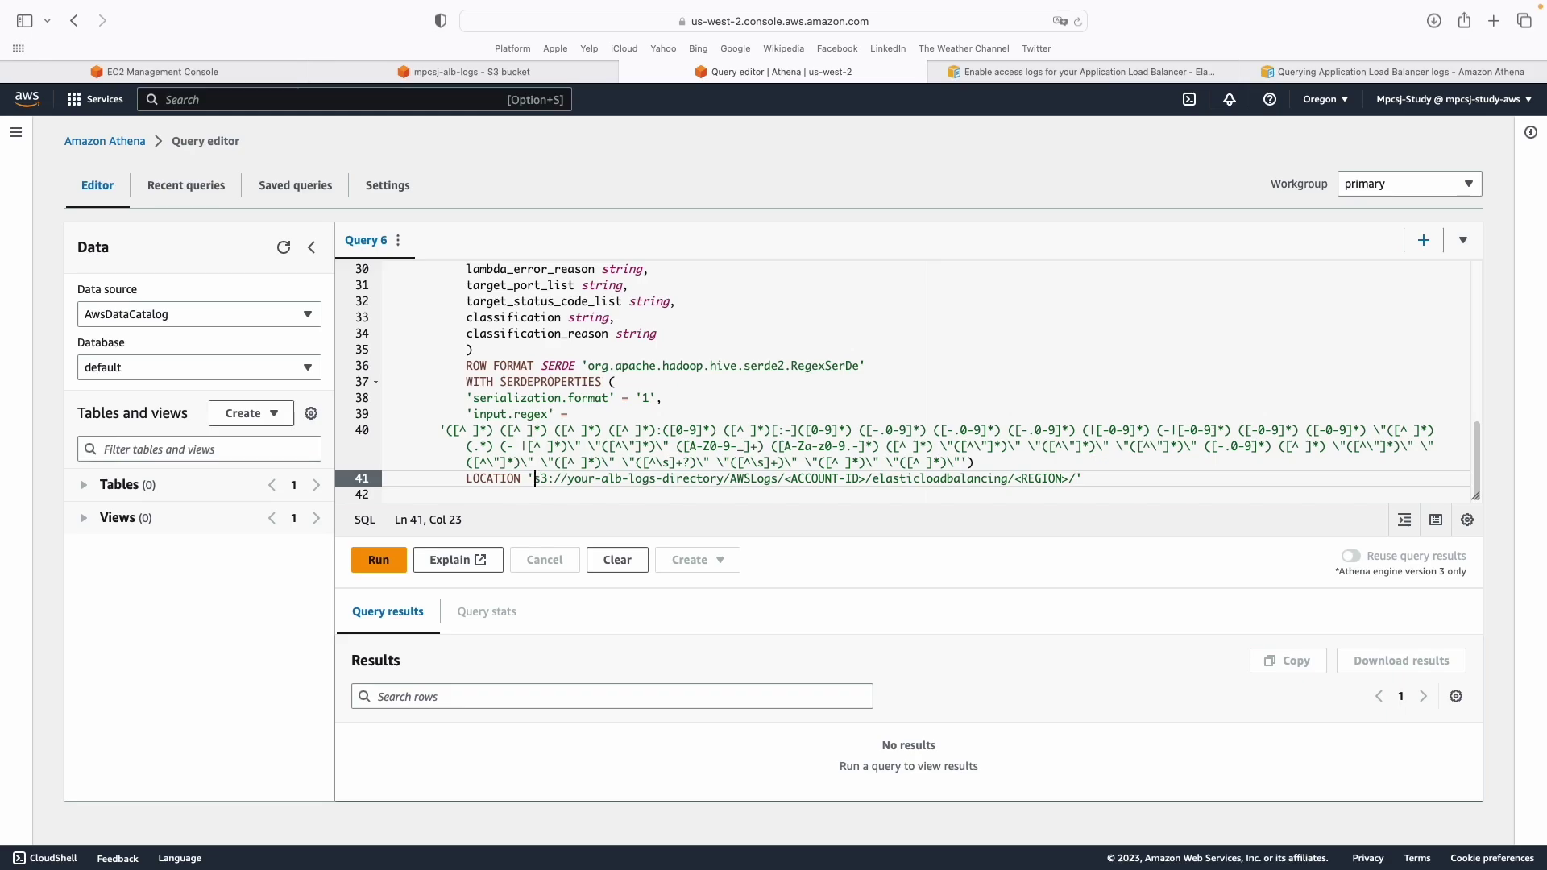
{"action": "left_click_drag", "start_coordinate": [536, 478], "coordinate": [1083, 480]}
{"action": "left_click", "coordinate": [536, 478]}
{"action": "left_click_drag", "start_coordinate": [536, 478], "coordinate": [1070, 480]}
{"action": "key", "text": "super+v"}
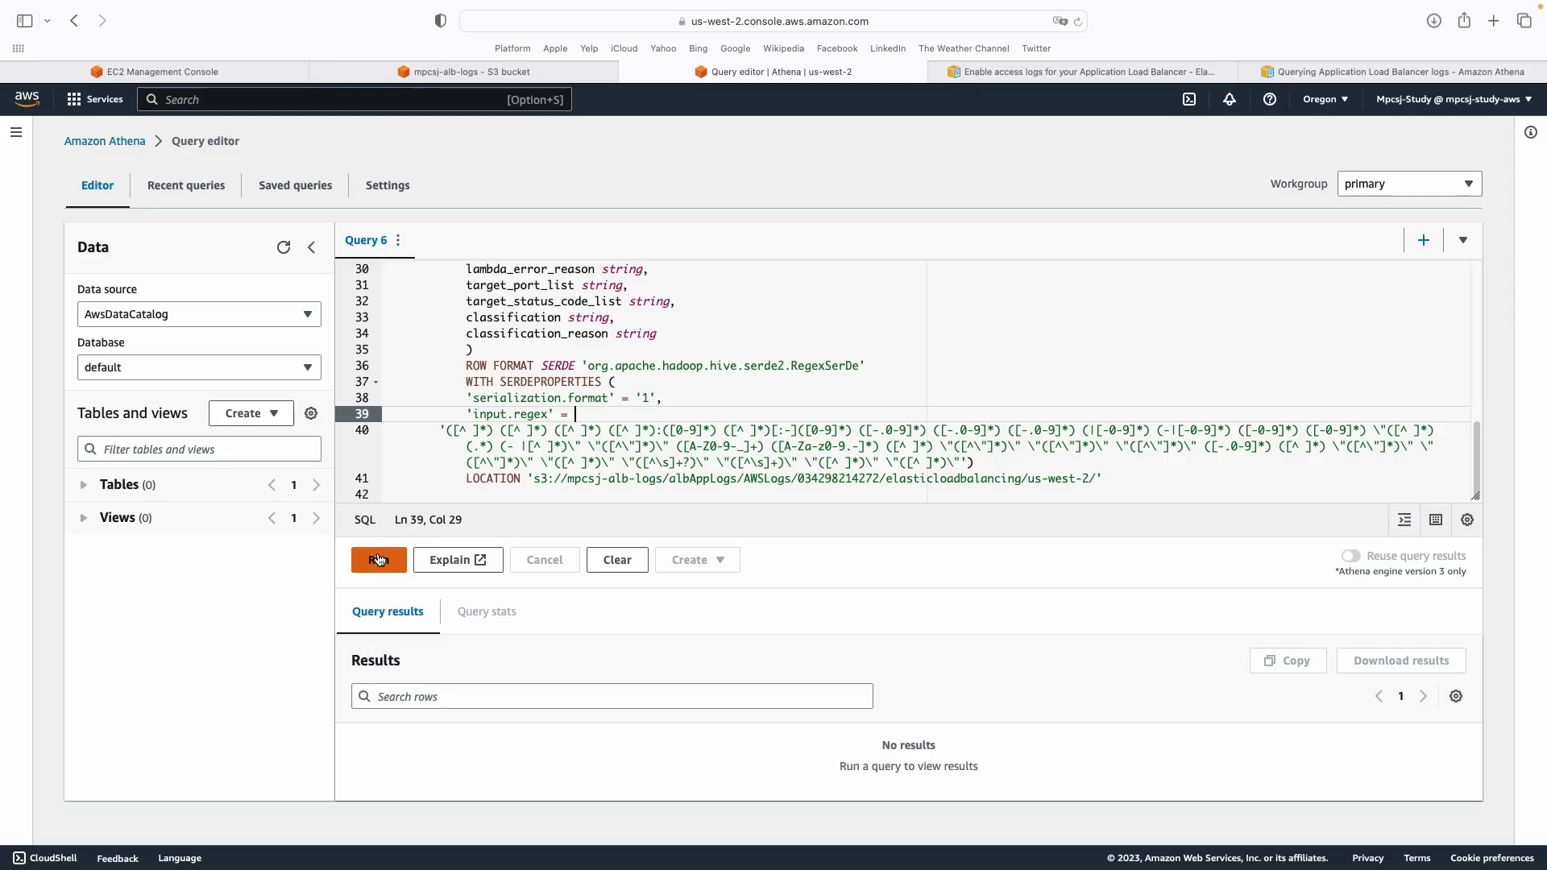
{"action": "left_click", "coordinate": [379, 558]}
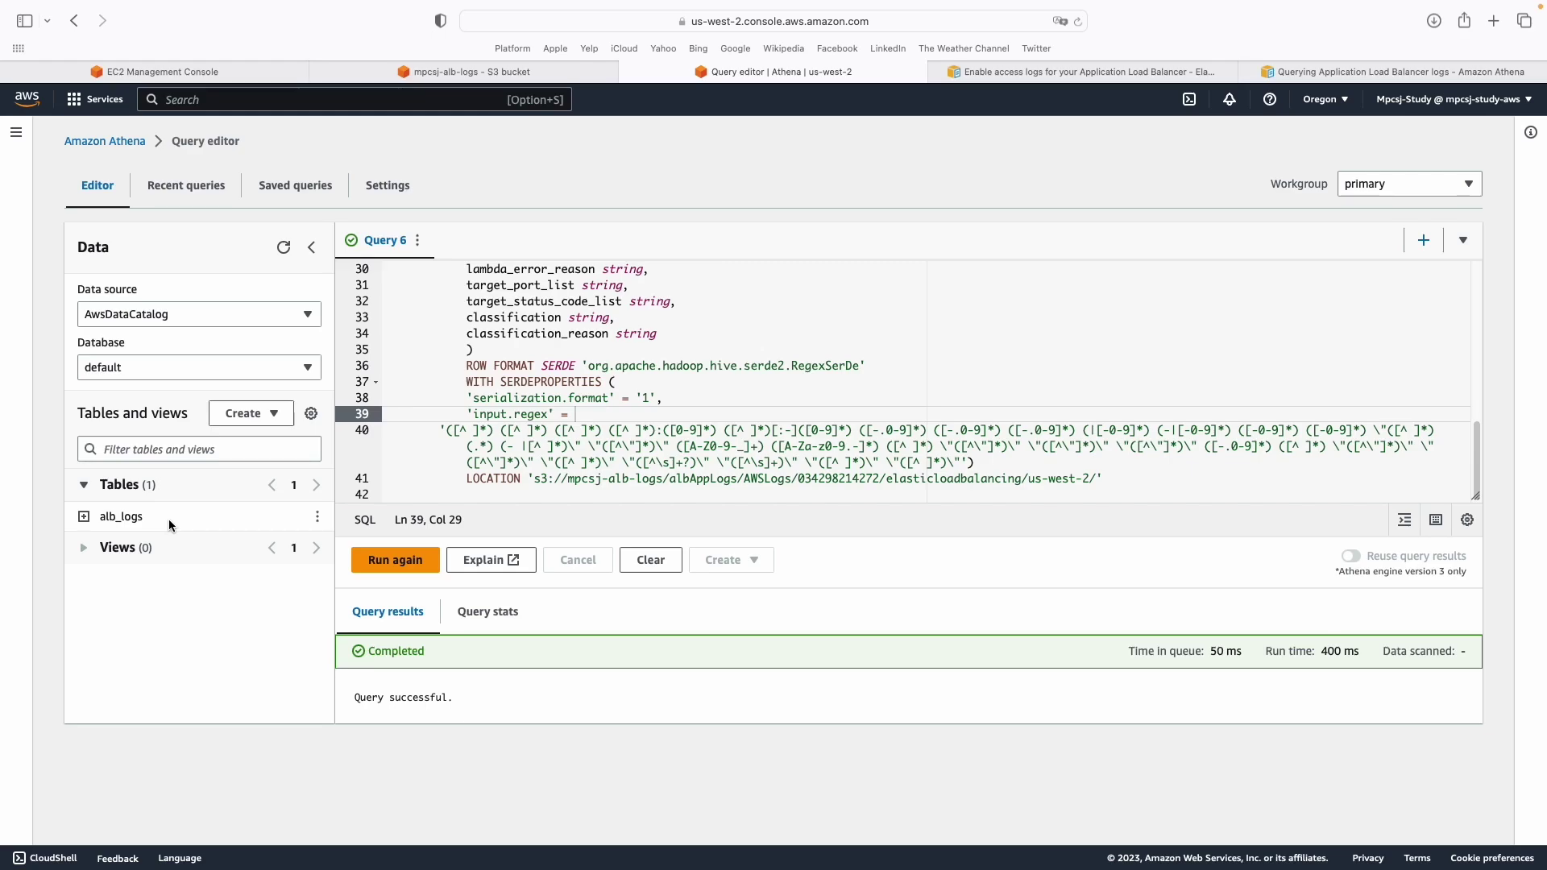
Open a new Athena query, enter SELECT * FROM alb_logs; and run it.
{"action": "left_click", "coordinate": [1424, 240]}
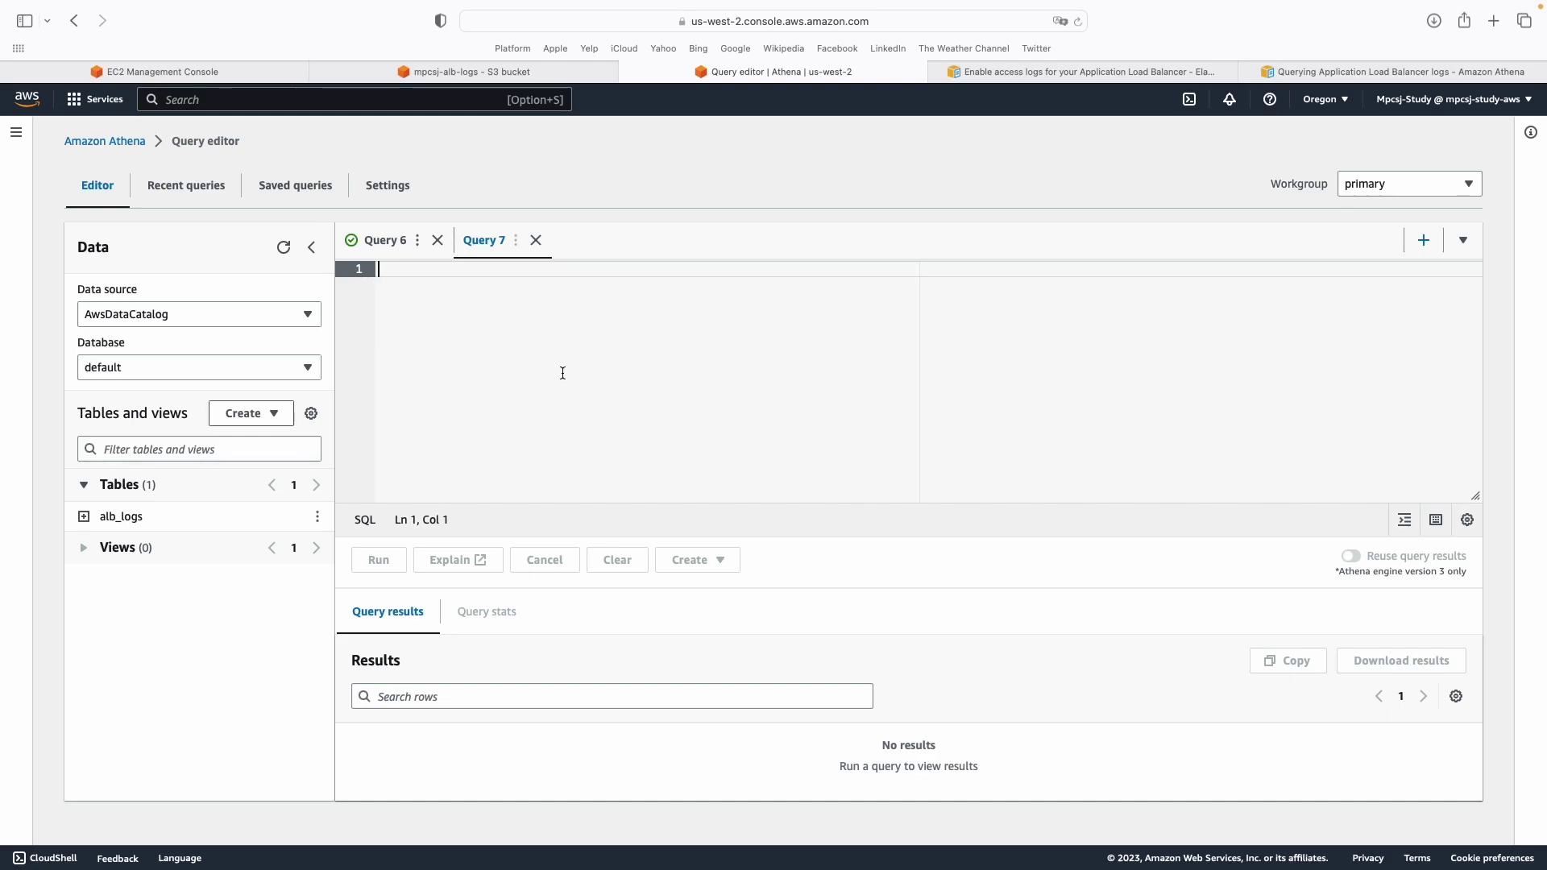
{"action": "type", "text": "S"}
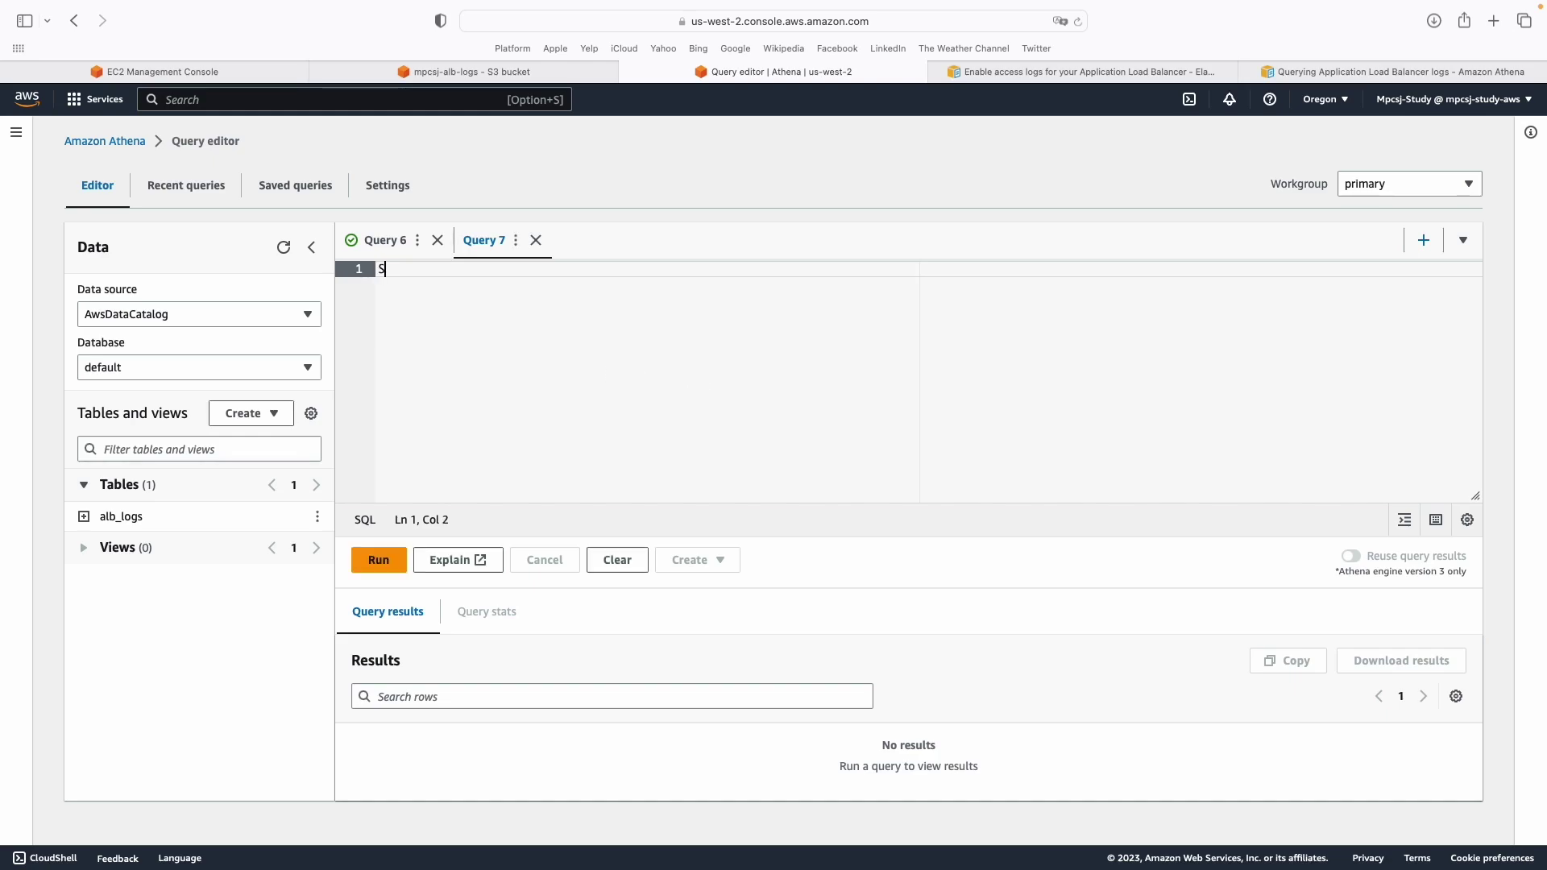
{"action": "type", "text": "ELECT"}
{"action": "key", "text": "BackSpace"}
{"action": "key", "text": "BackSpace"}
{"action": "key", "text": "BackSpace"}
{"action": "type", "text": "* FROM alb_logs"}
{"action": "left_click", "coordinate": [381, 569]}
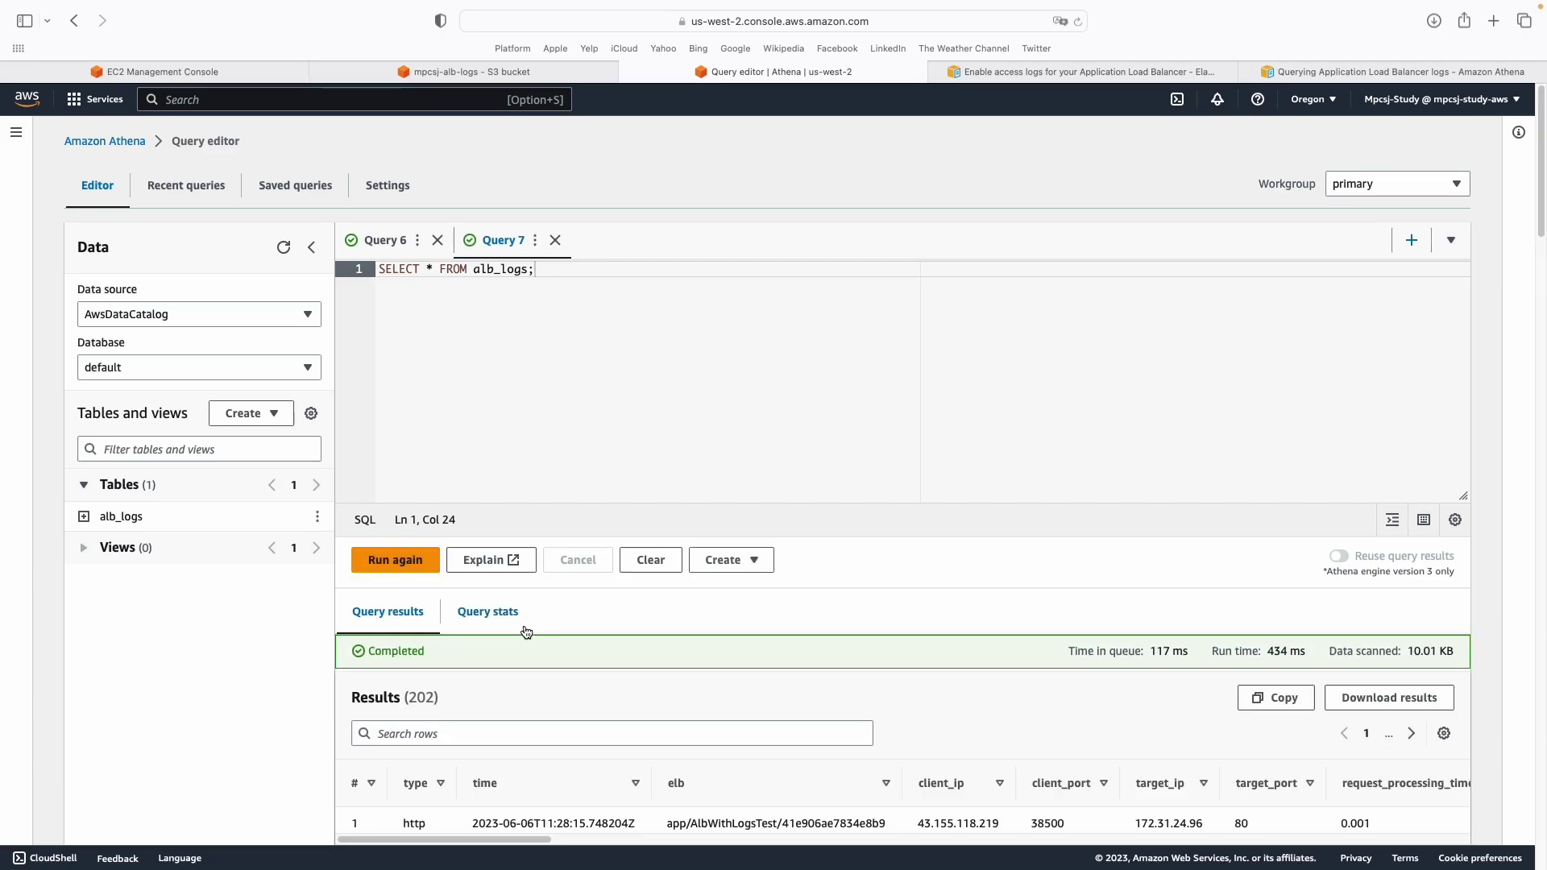
Examine the returned ALB log rows, including the type, time, elb, client_ip and target_ip columns.
{"action": "scroll", "coordinate": [524, 633], "scroll_direction": "down", "scroll_amount": 10}
{"action": "scroll", "coordinate": [540, 558], "scroll_direction": "up", "scroll_amount": 5}
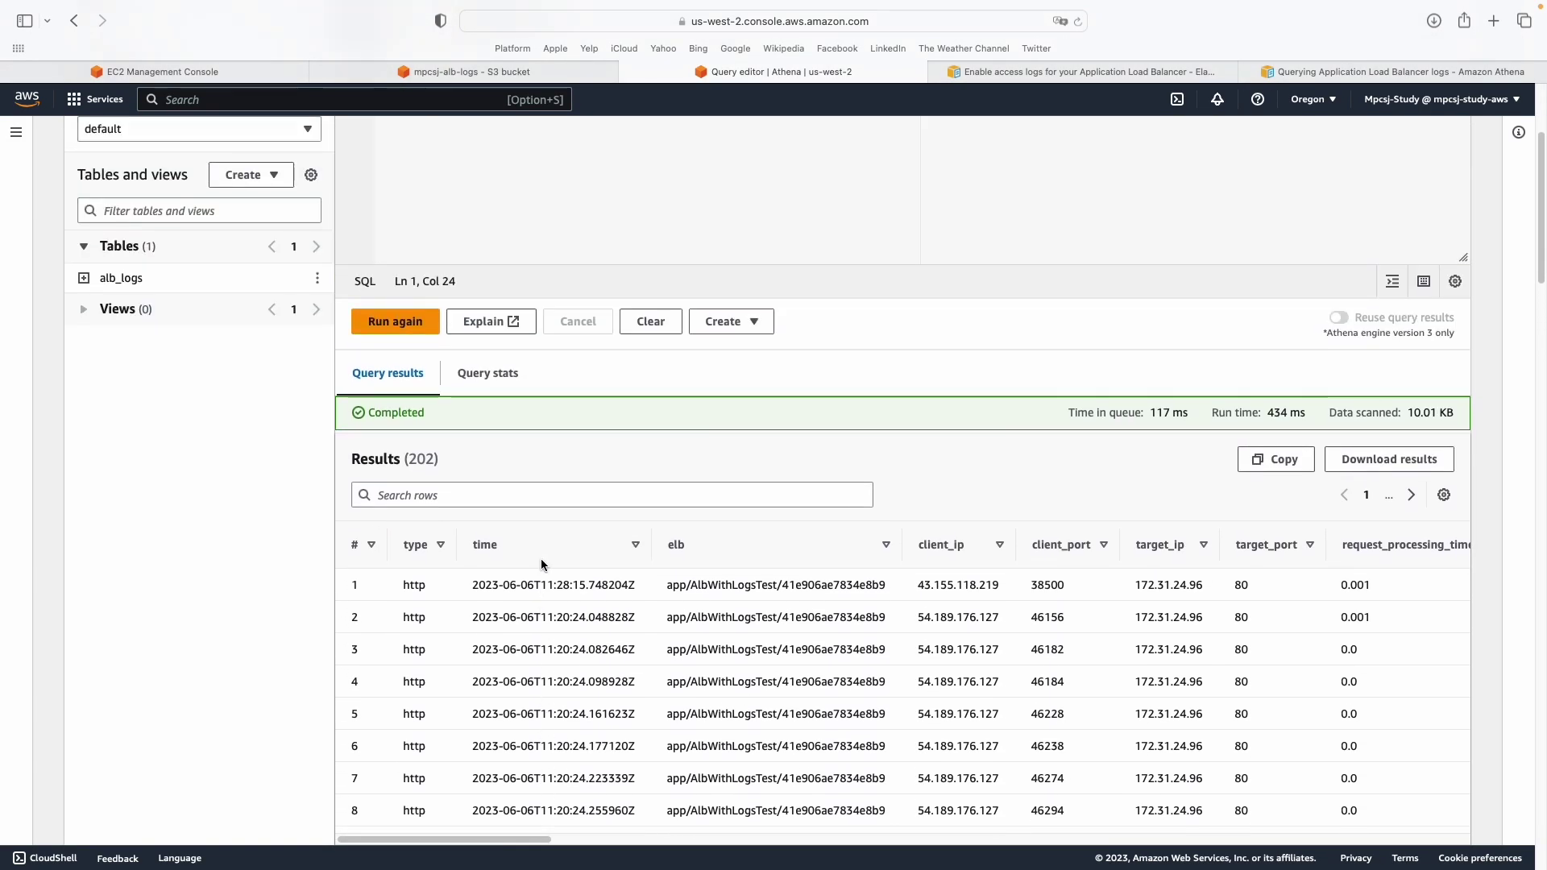
{"action": "scroll", "coordinate": [1034, 451], "scroll_direction": "down", "scroll_amount": 2}
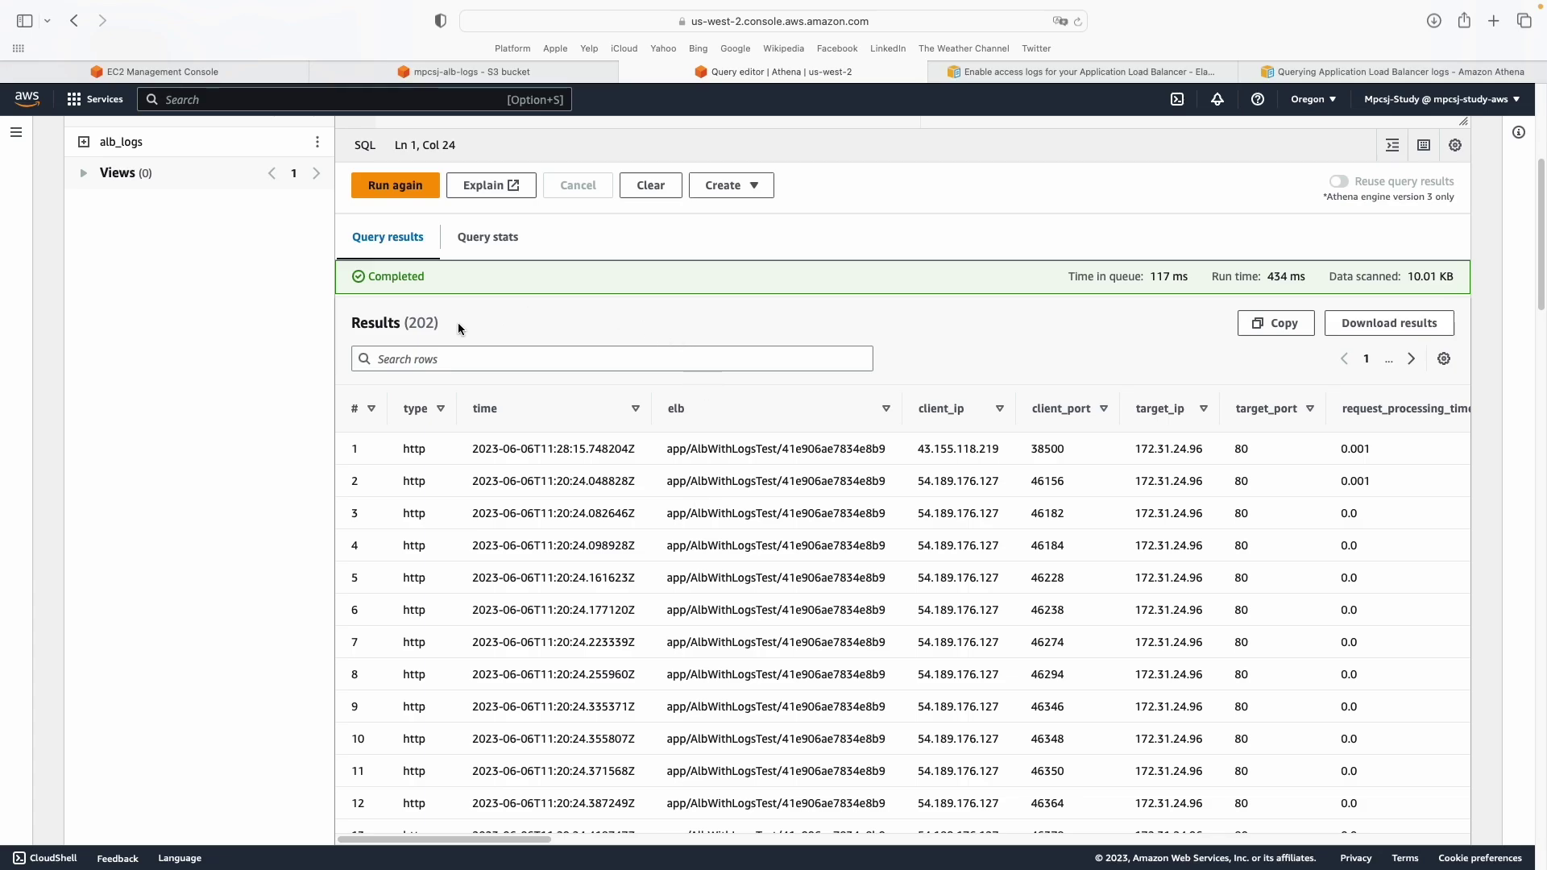
{"action": "scroll", "coordinate": [601, 393], "scroll_direction": "up", "scroll_amount": 5}
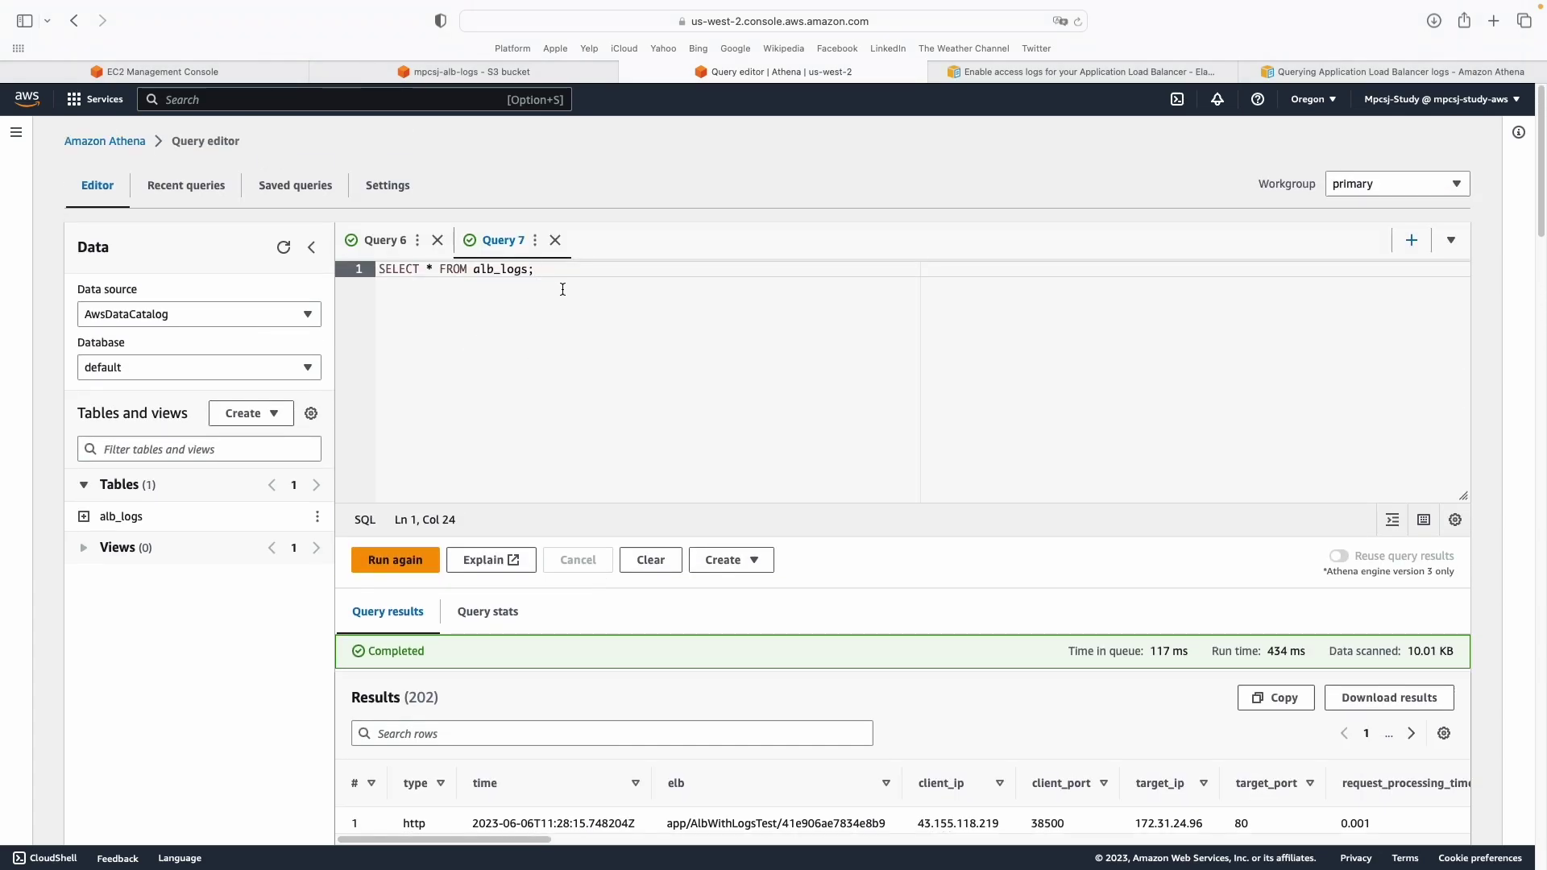
{"action": "scroll", "coordinate": [1007, 725], "scroll_direction": "down", "scroll_amount": 4}
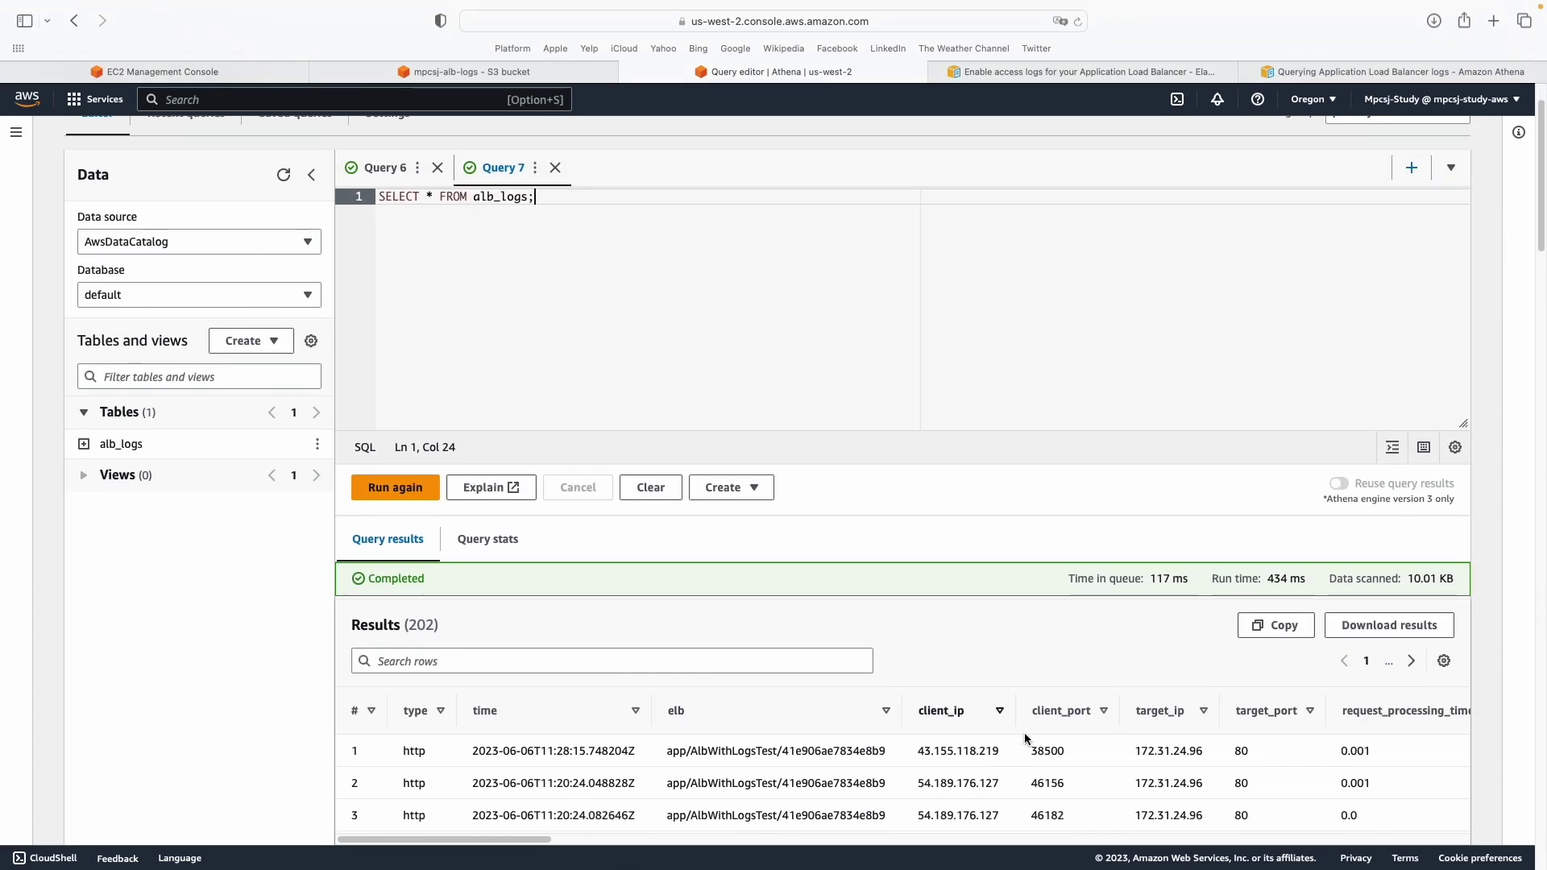
{"action": "scroll", "coordinate": [1053, 725], "scroll_direction": "down", "scroll_amount": 1}
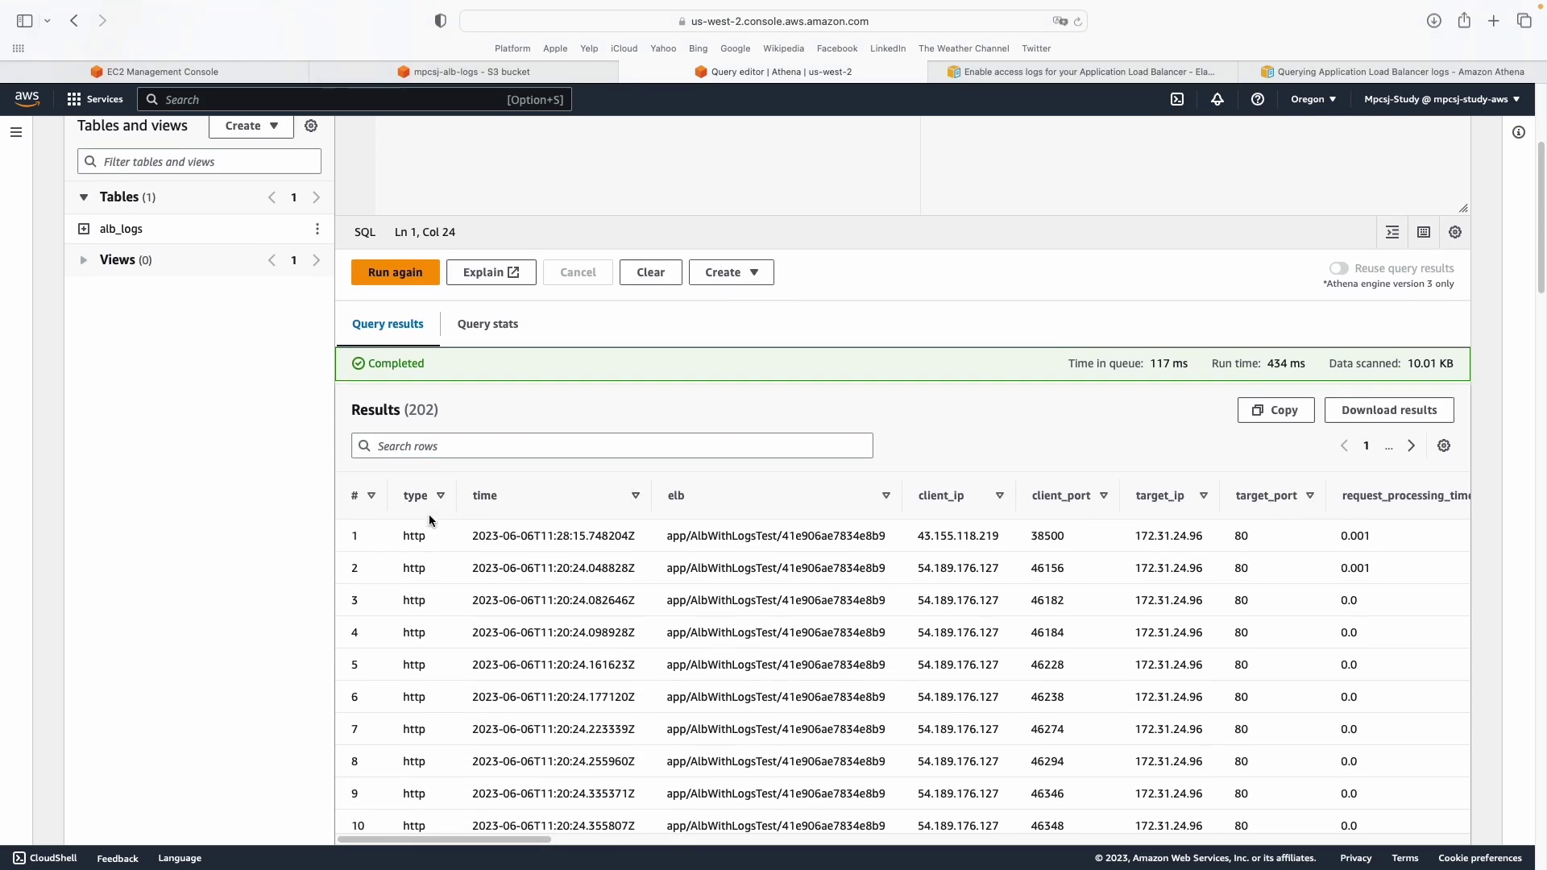
{"action": "scroll", "coordinate": [429, 518], "scroll_direction": "up", "scroll_amount": 5}
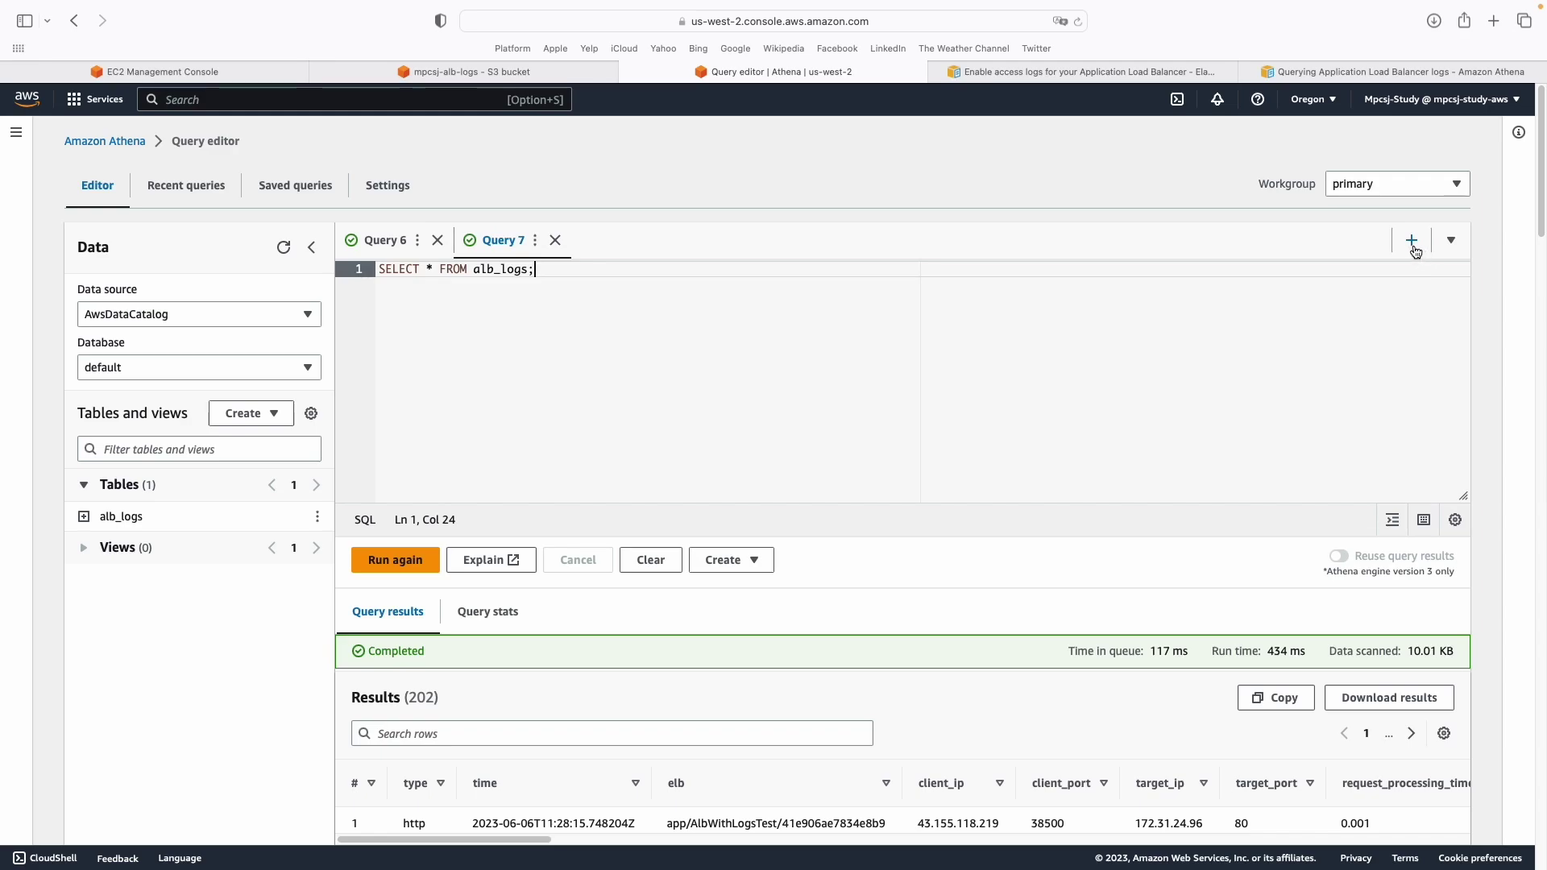
Create another query with SELECT DISTINCT type from alb_logs; check the type column in the earlier results, and run the query.
{"action": "left_click", "coordinate": [1412, 242]}
{"action": "type", "text": "S"}
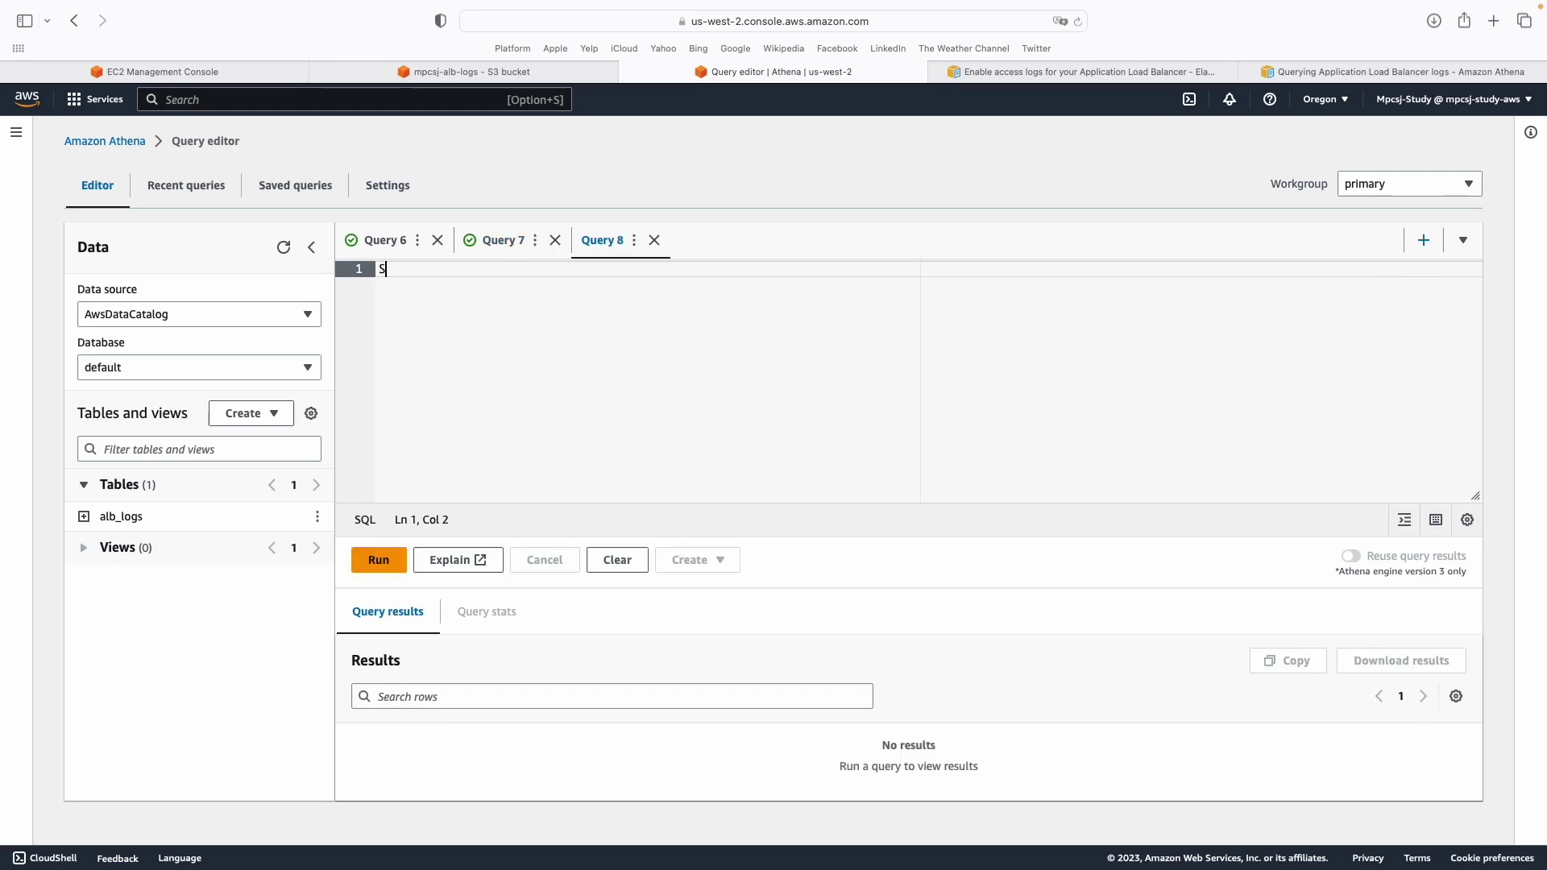
{"action": "type", "text": "ELECT DISTINCT"}
{"action": "type", "text": "type from alb_logs"}
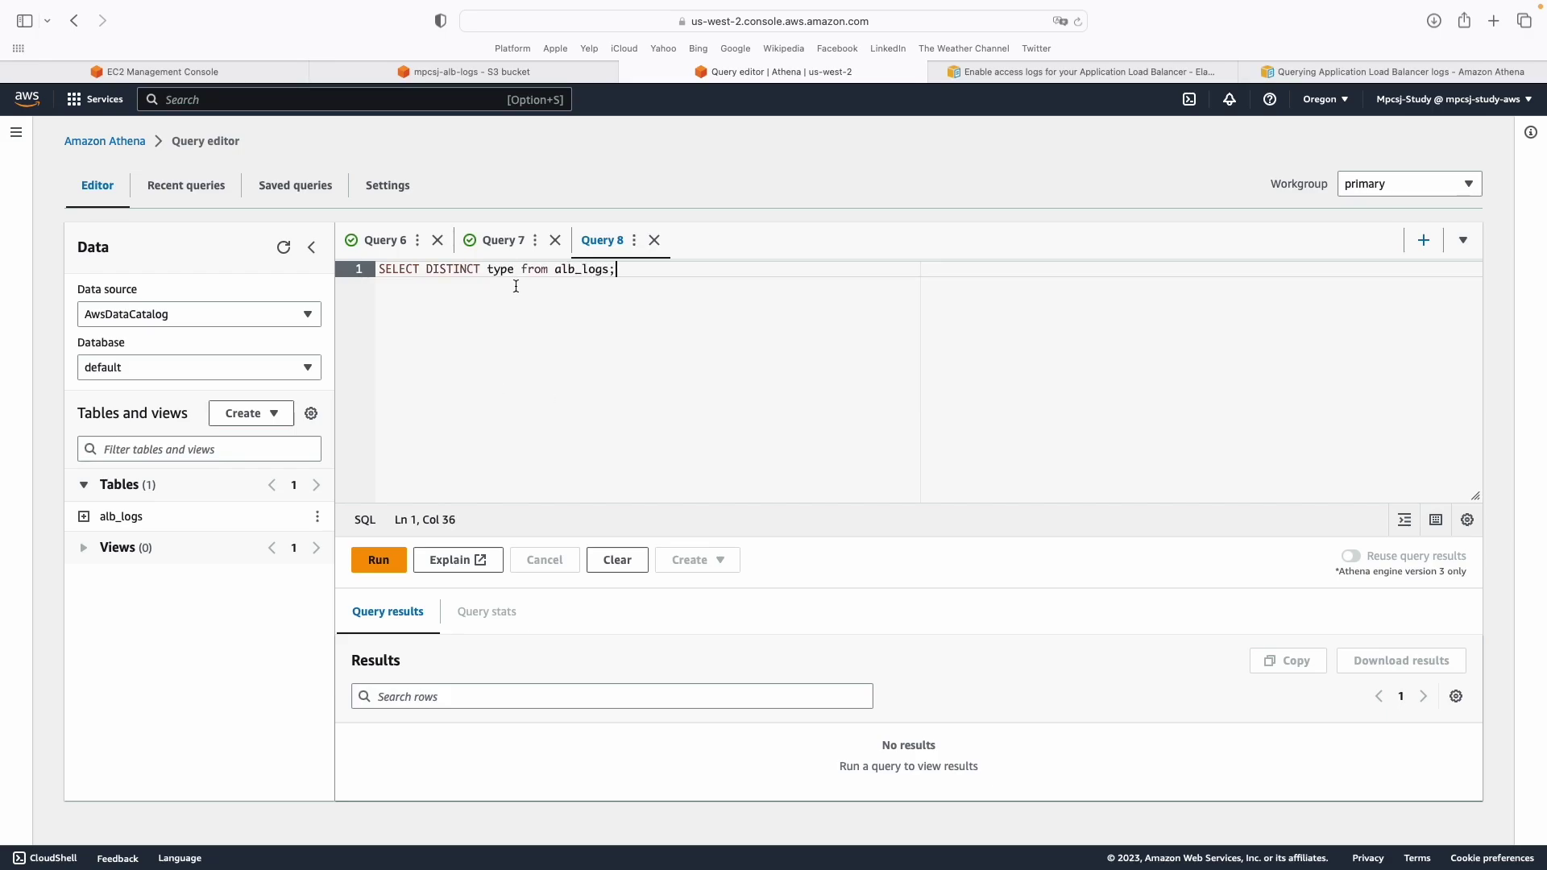
{"action": "type", "text": ";"}
{"action": "left_click", "coordinate": [502, 240]}
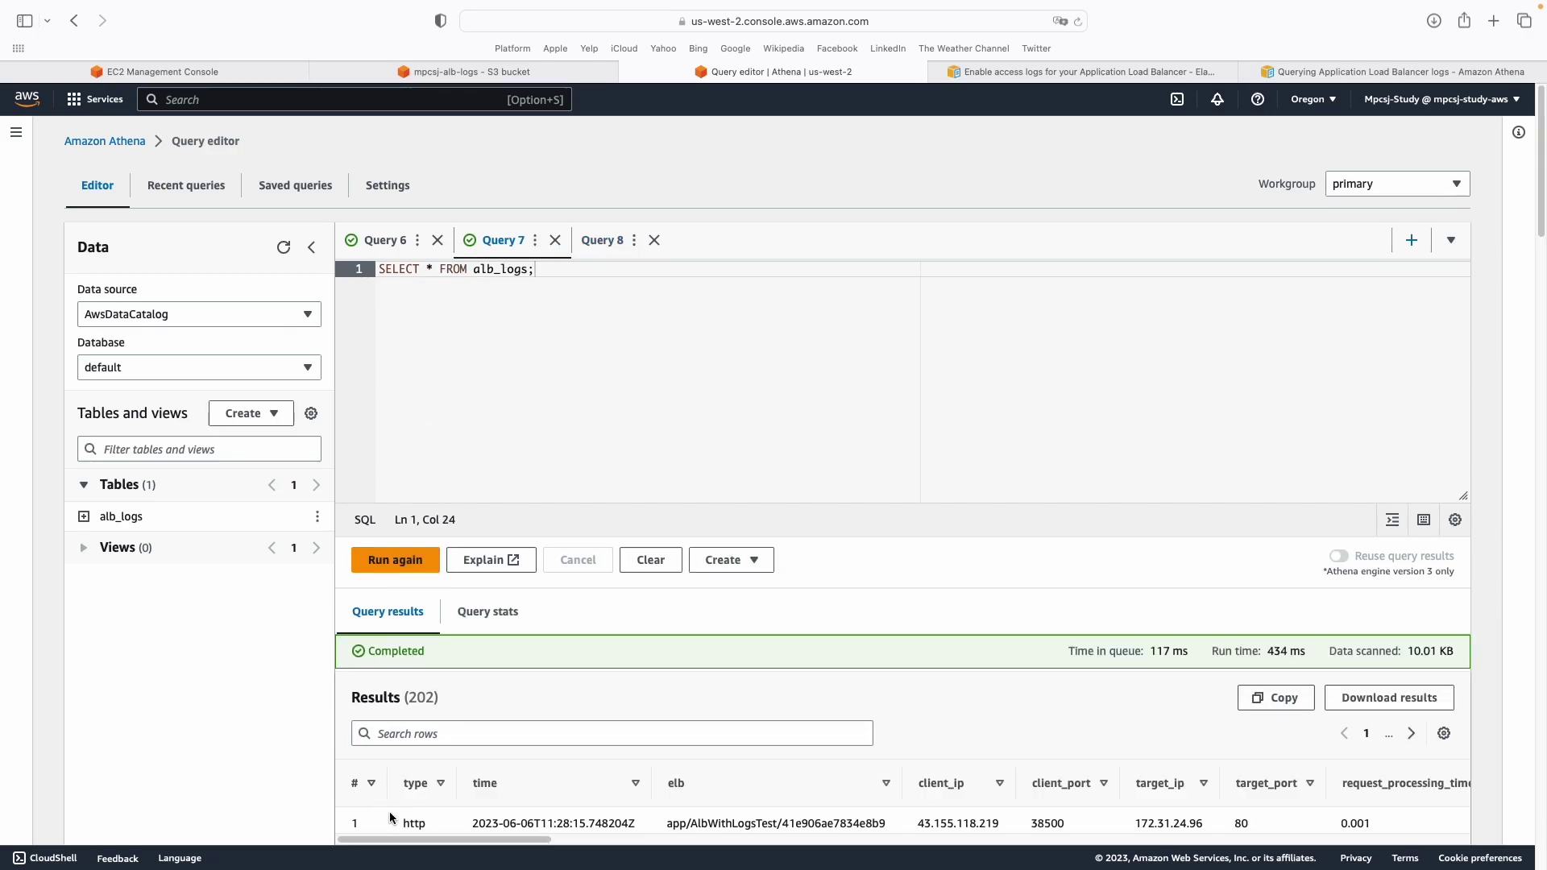
{"action": "left_click", "coordinate": [606, 242]}
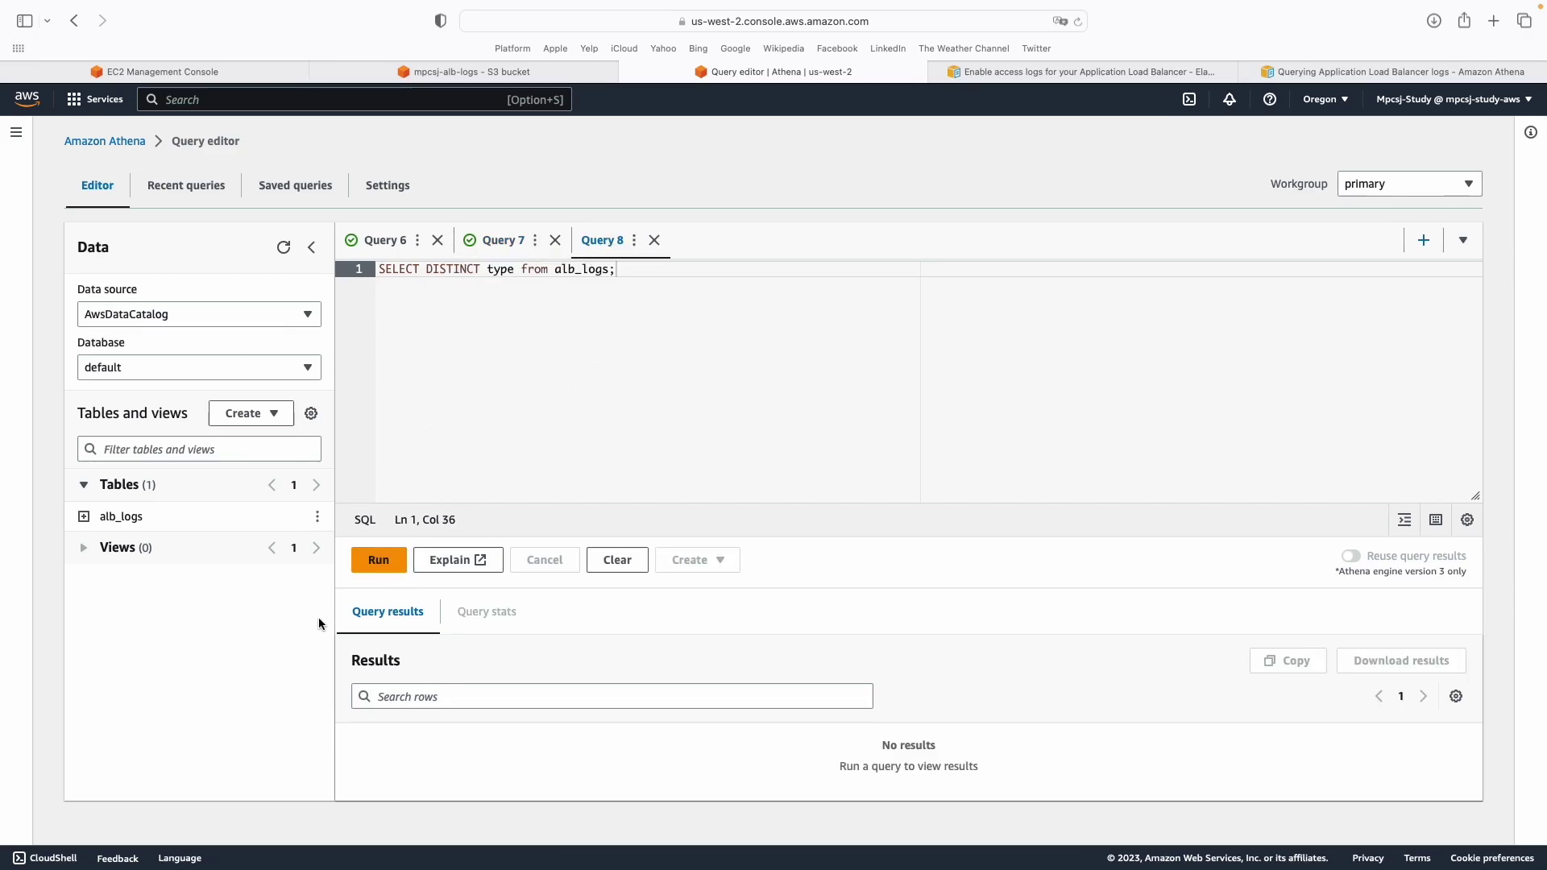
{"action": "left_click", "coordinate": [379, 560]}
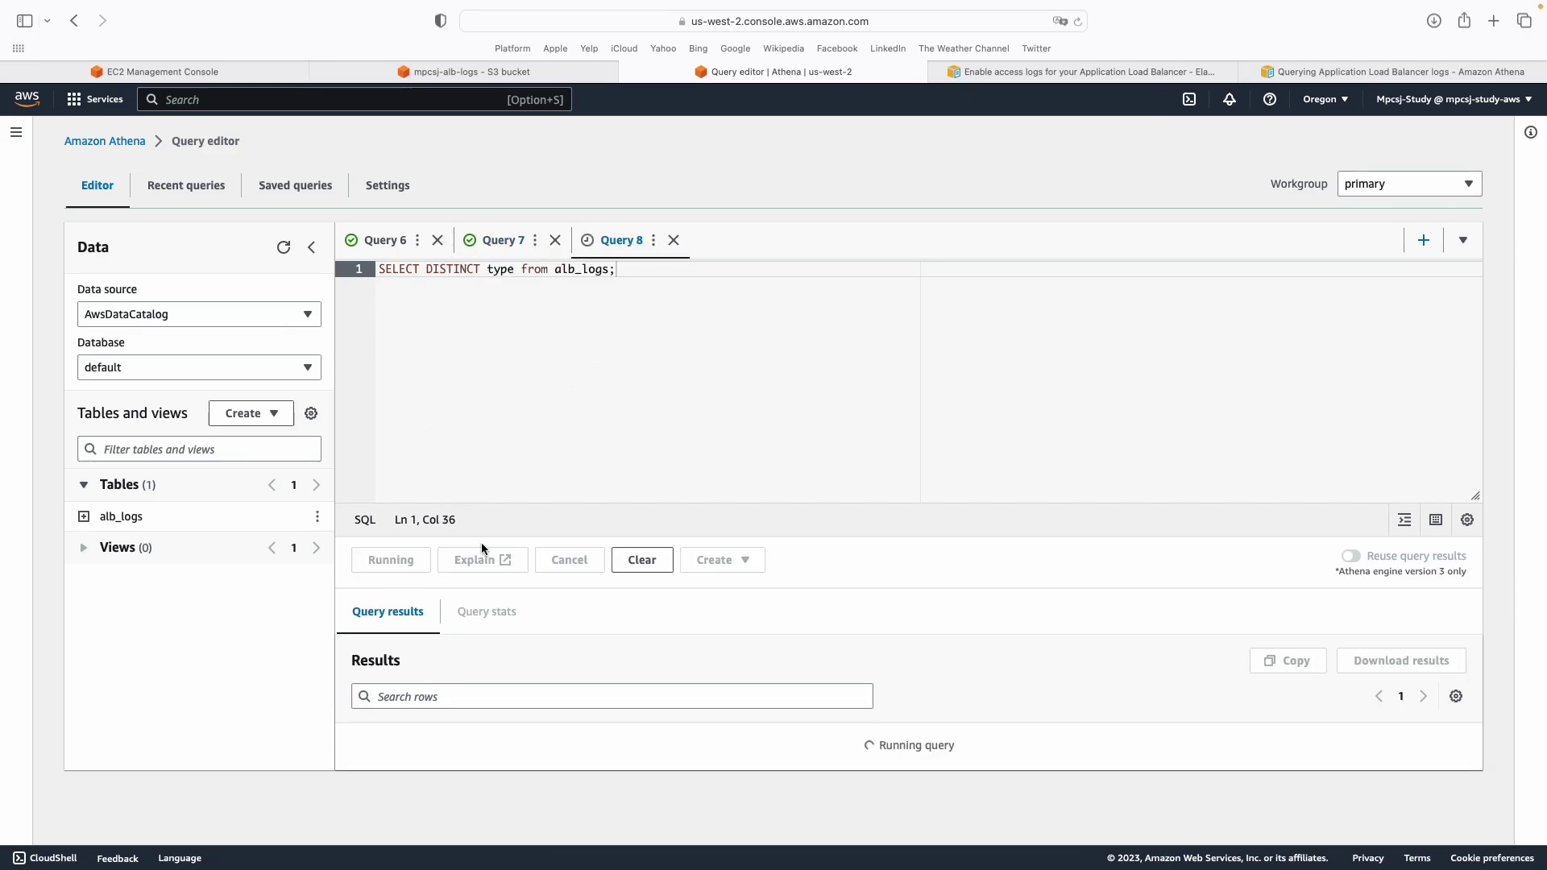
Check the column names in the SELECT * results, change the distinct query's column from type to client_port, and run it.
{"action": "scroll", "coordinate": [476, 599], "scroll_direction": "down", "scroll_amount": 1}
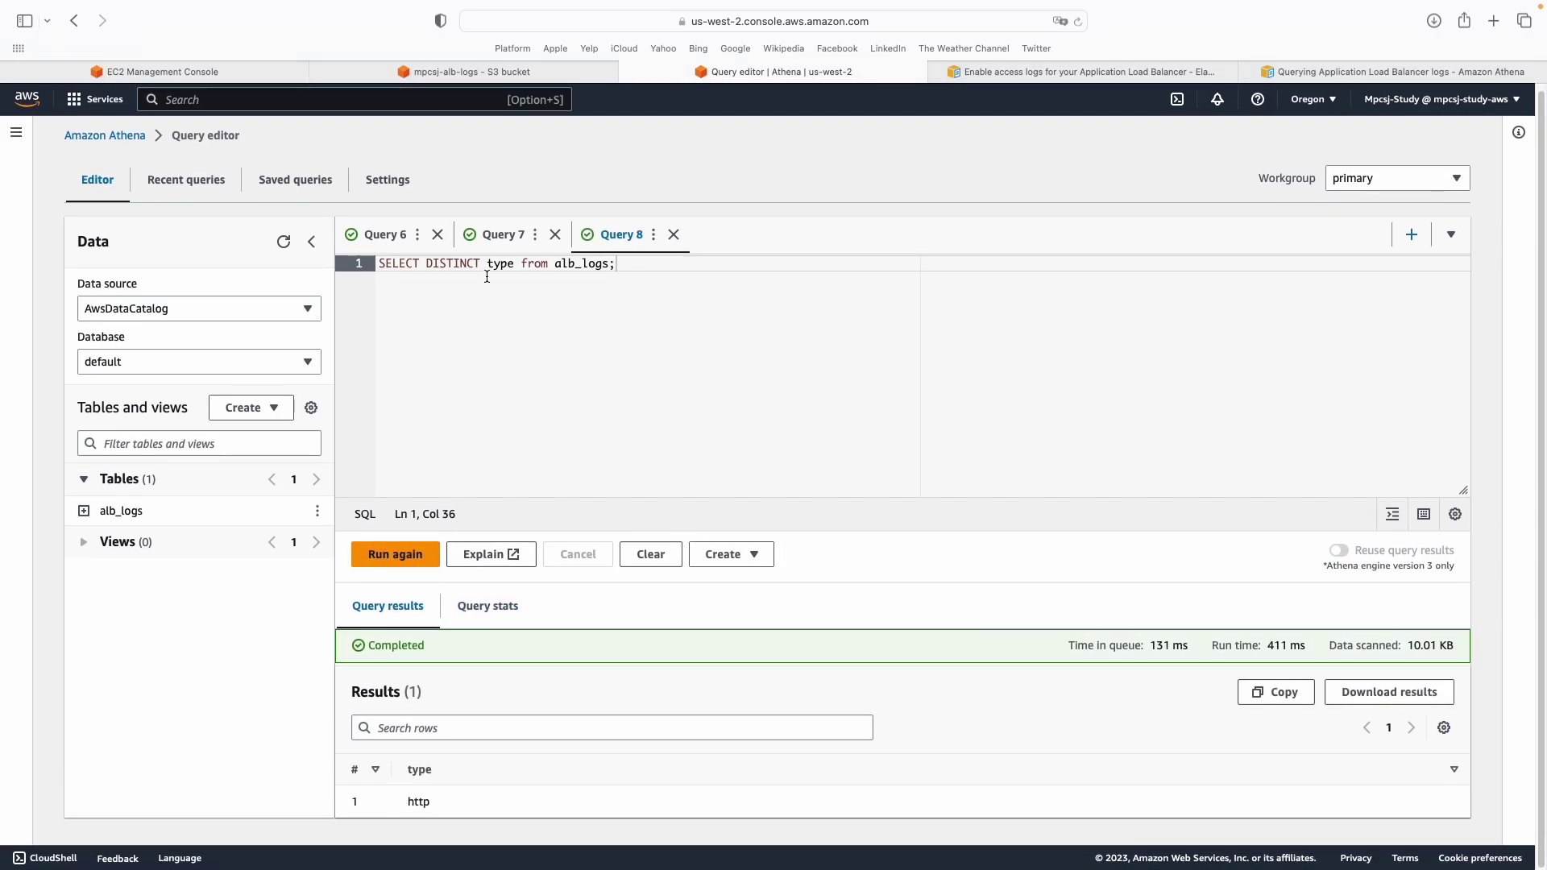
{"action": "left_click", "coordinate": [505, 236]}
{"action": "scroll", "coordinate": [699, 690], "scroll_direction": "down", "scroll_amount": 5}
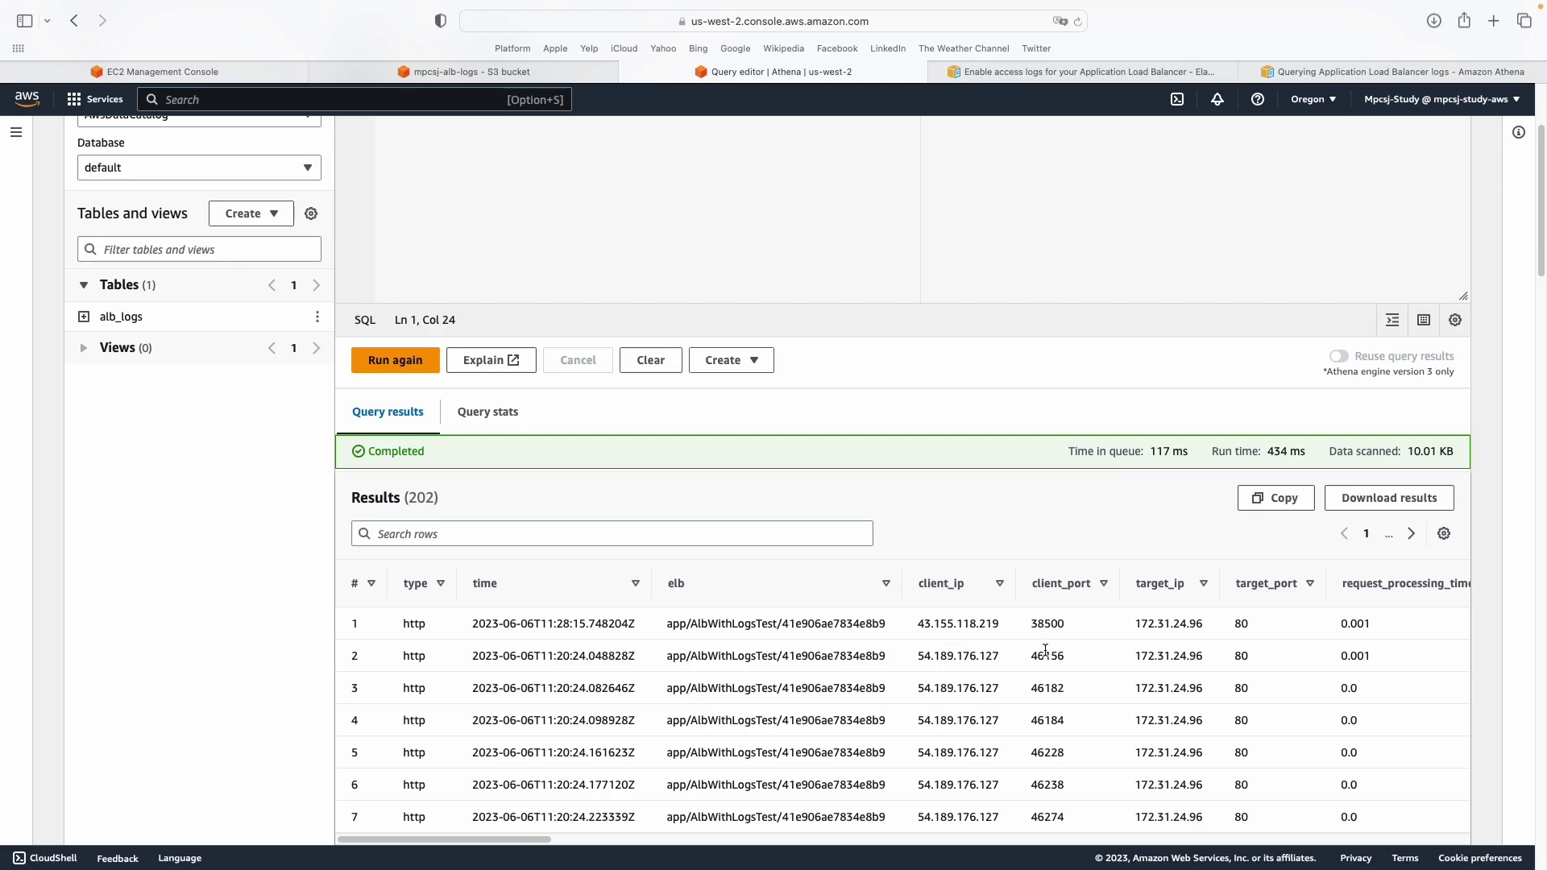
{"action": "scroll", "coordinate": [554, 320], "scroll_direction": "up", "scroll_amount": 5}
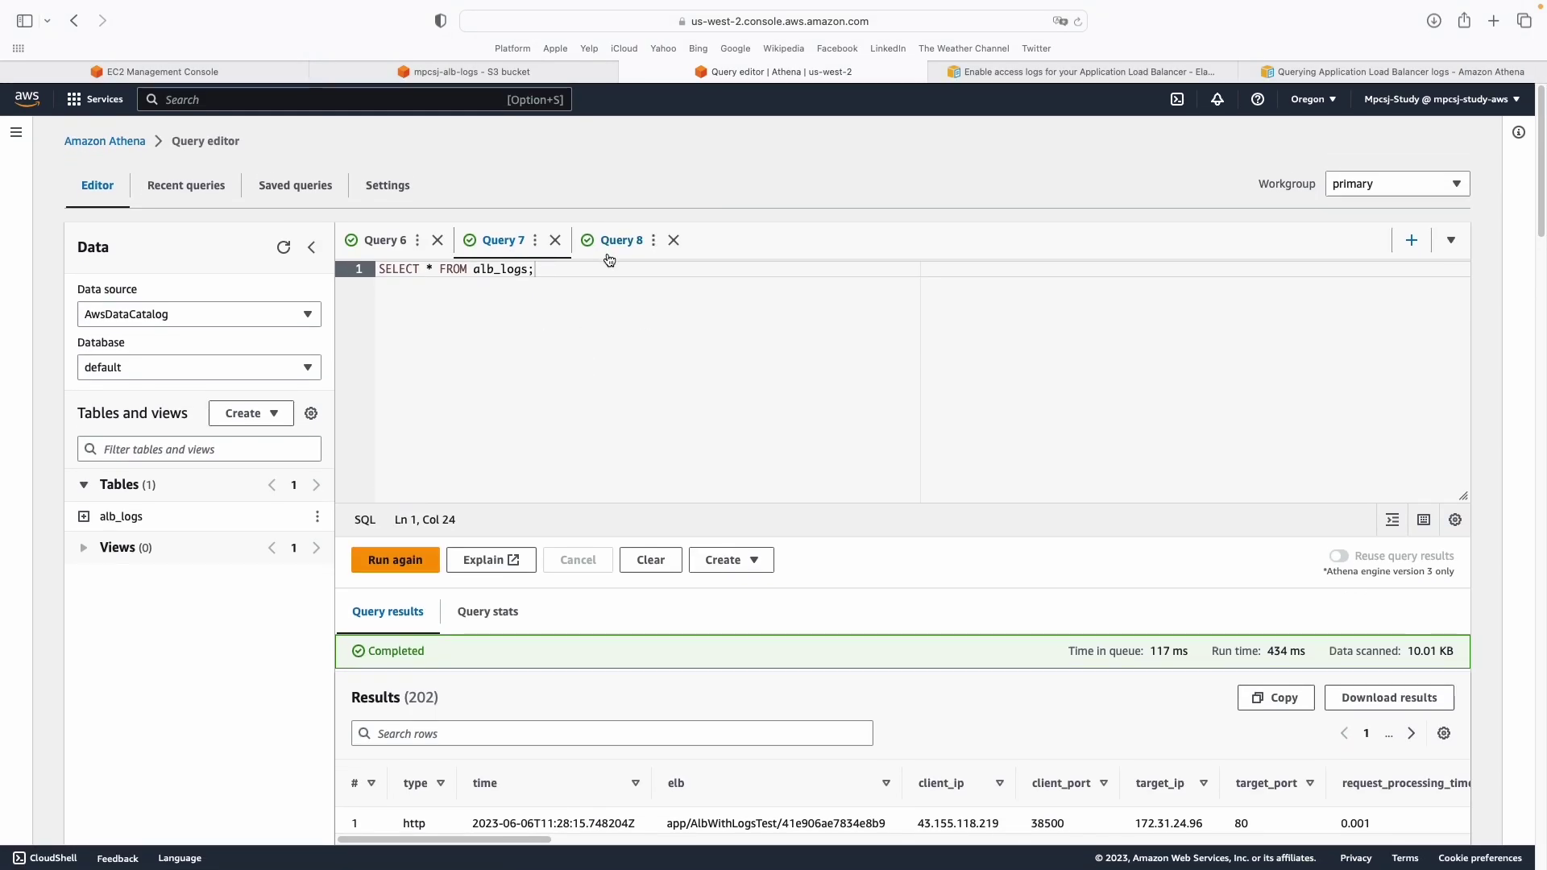
{"action": "left_click", "coordinate": [617, 242]}
{"action": "double_click", "coordinate": [500, 269]}
{"action": "type", "text": "client"}
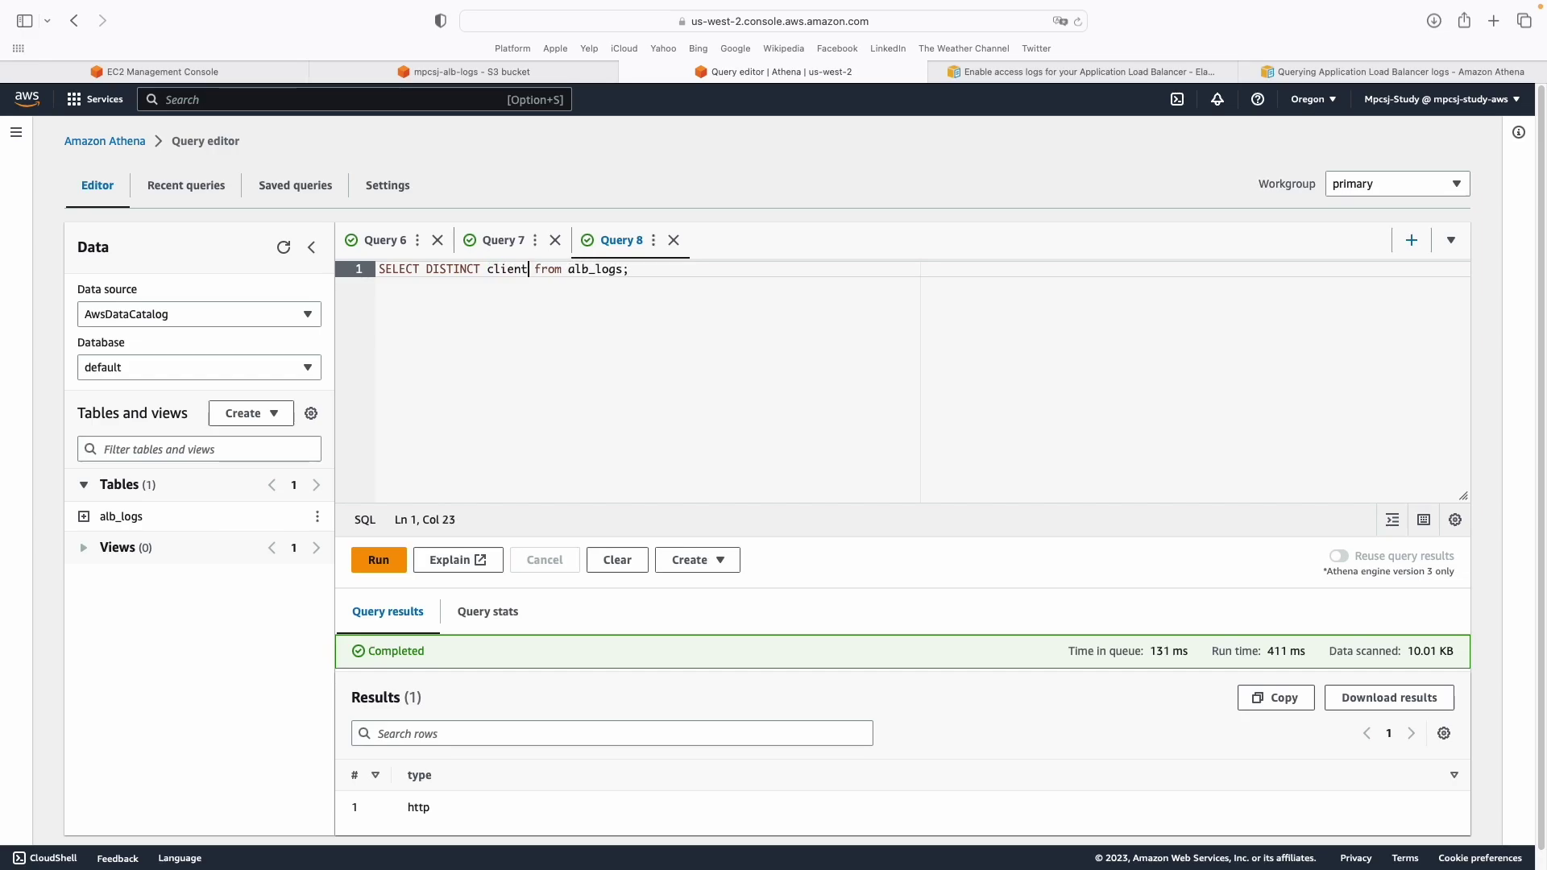
{"action": "type", "text": "_port"}
{"action": "left_click", "coordinate": [476, 269]}
{"action": "left_click", "coordinate": [379, 564]}
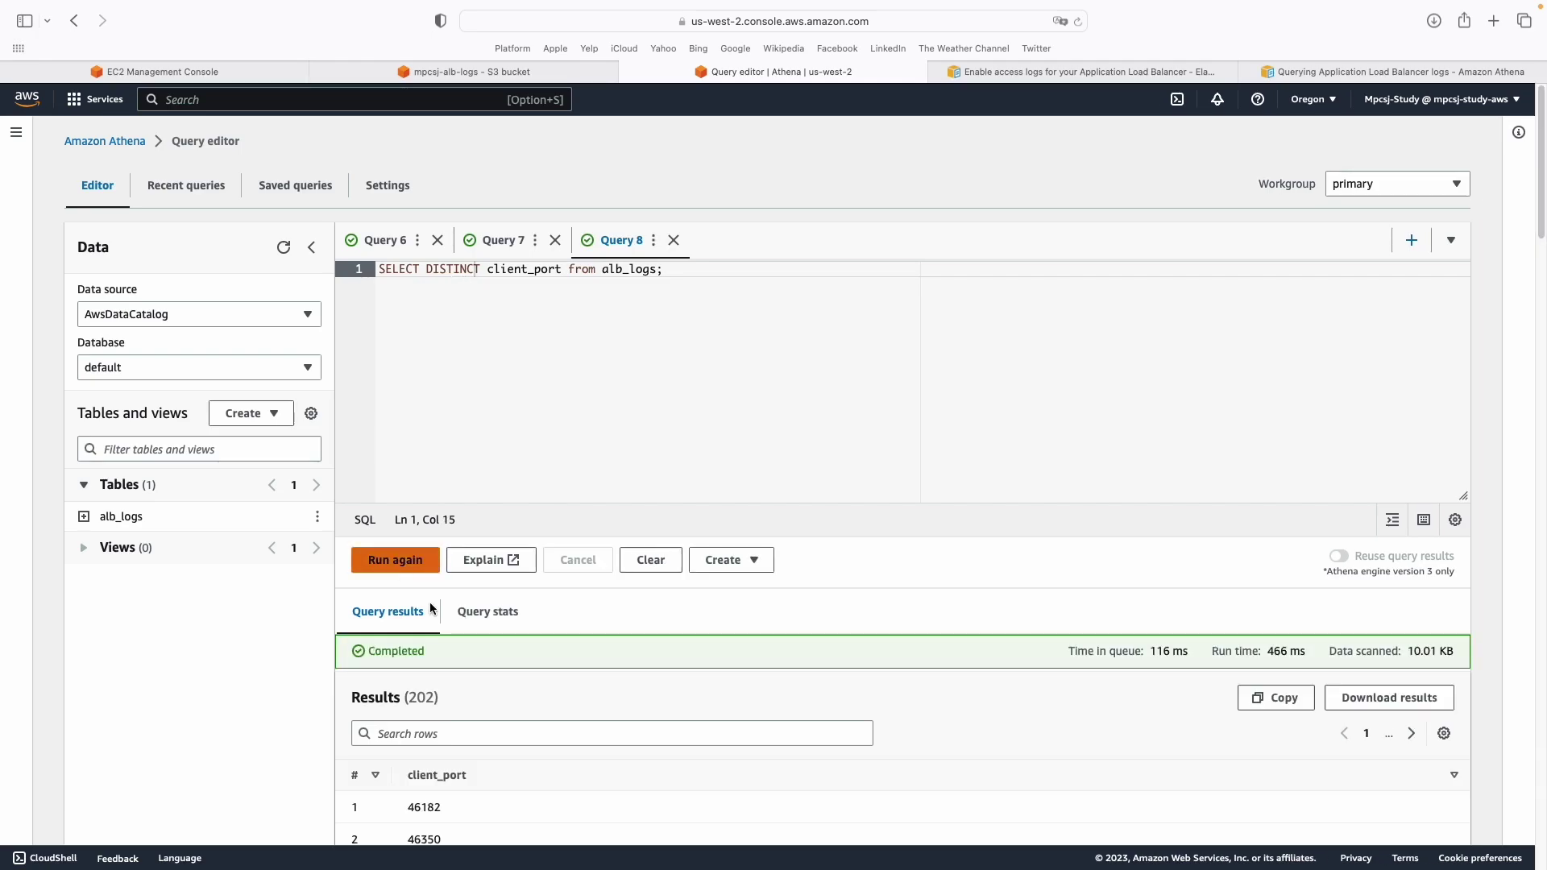
Look through the distinct client_port values on the first results page and return to the SELECT * FROM alb_logs query.
{"action": "scroll", "coordinate": [435, 637], "scroll_direction": "down", "scroll_amount": 5}
{"action": "scroll", "coordinate": [448, 676], "scroll_direction": "down", "scroll_amount": 20}
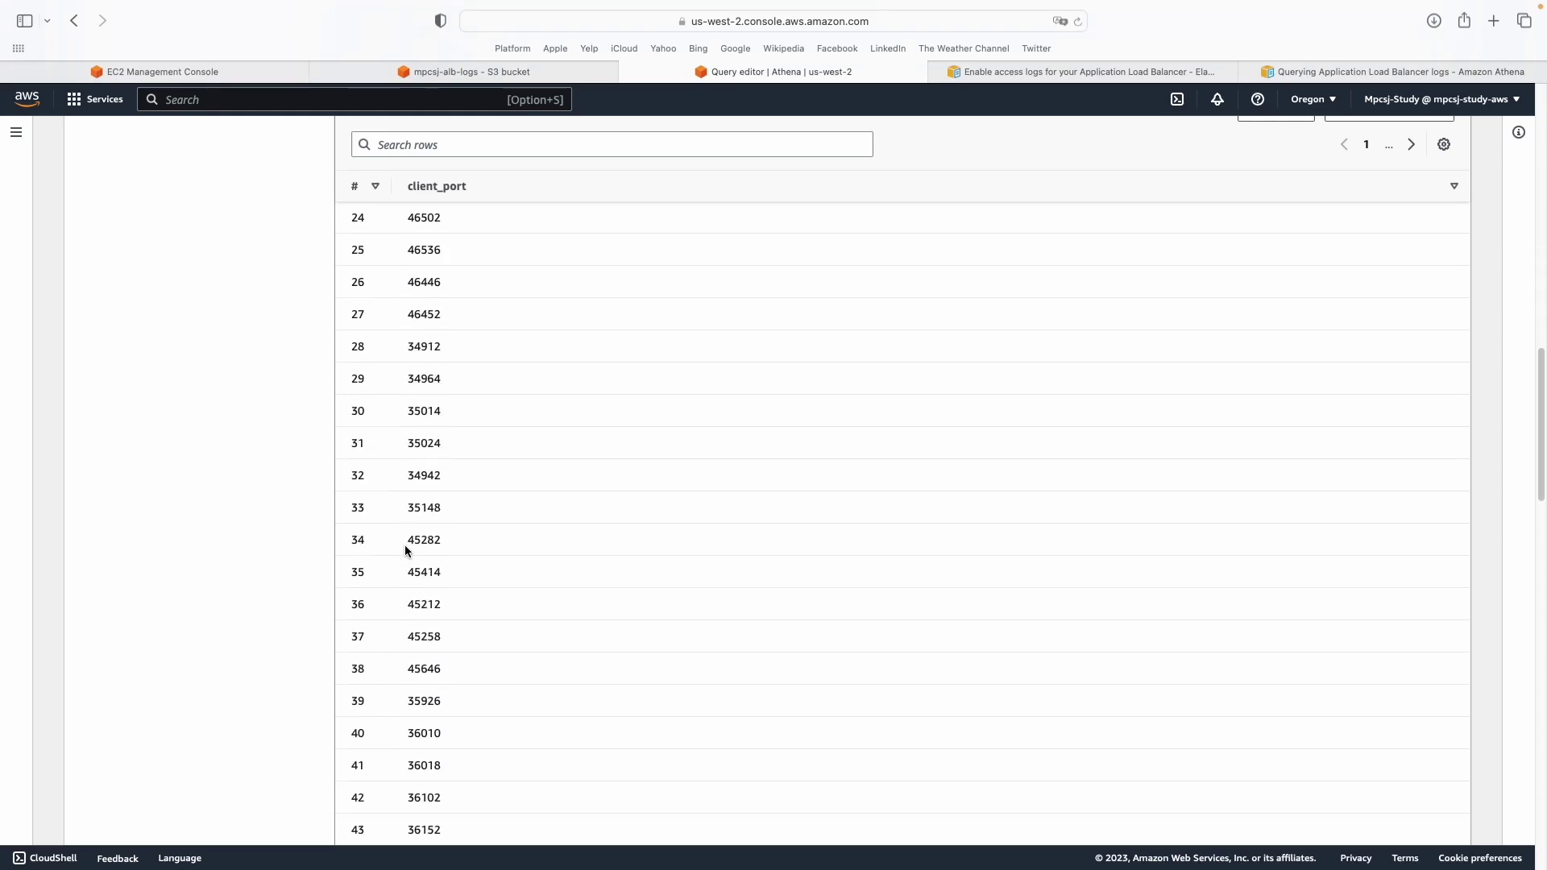
{"action": "scroll", "coordinate": [406, 550], "scroll_direction": "up", "scroll_amount": 2}
{"action": "left_click_drag", "start_coordinate": [404, 553], "coordinate": [491, 729]}
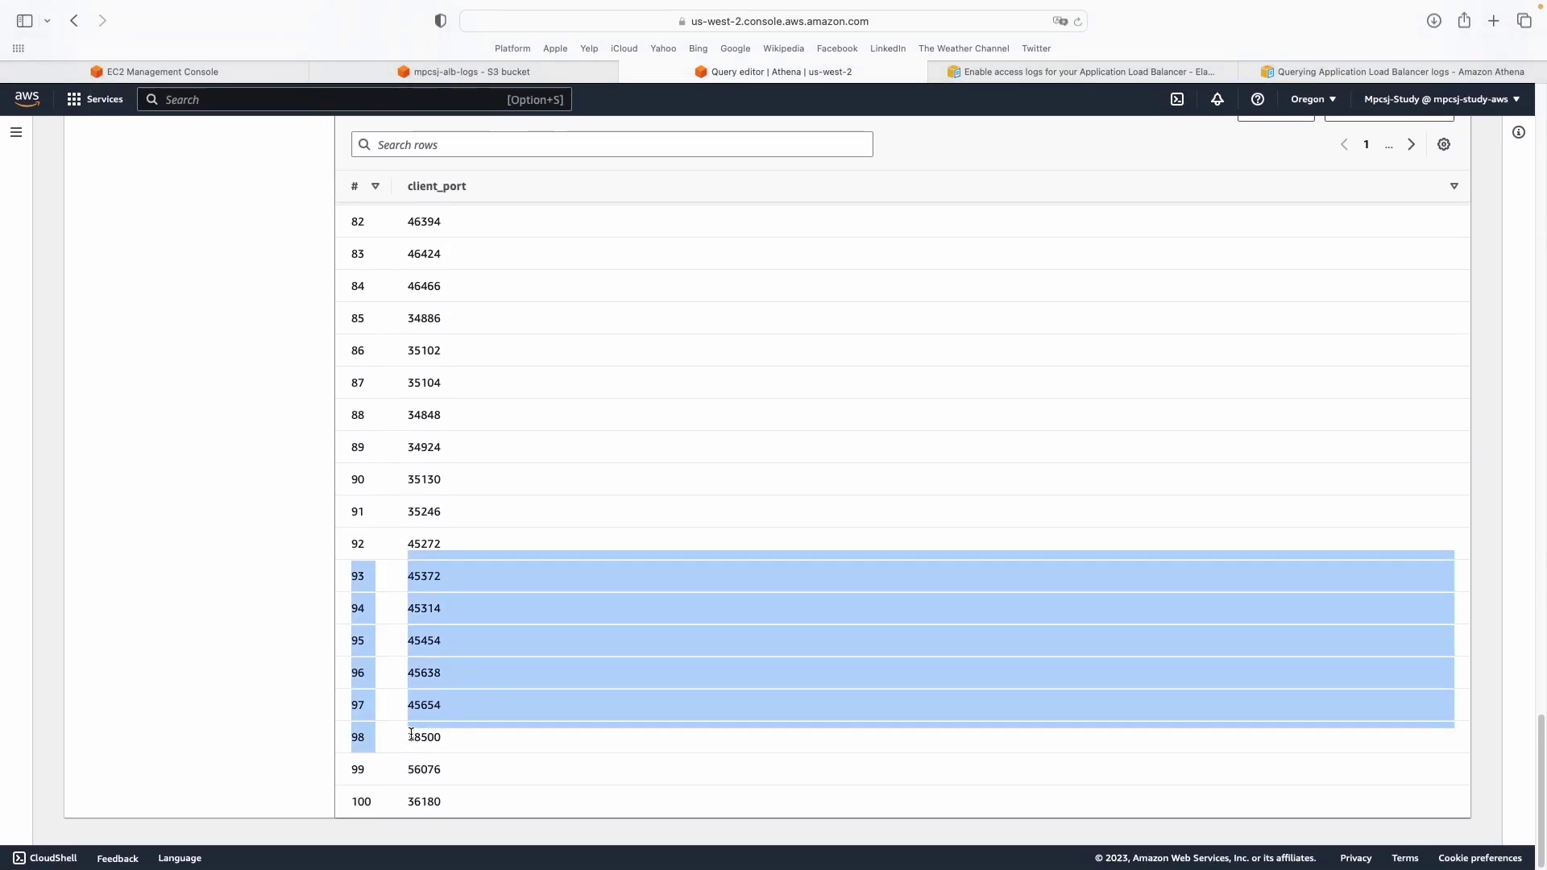
{"action": "left_click", "coordinate": [495, 677]}
{"action": "scroll", "coordinate": [494, 677], "scroll_direction": "up", "scroll_amount": 20}
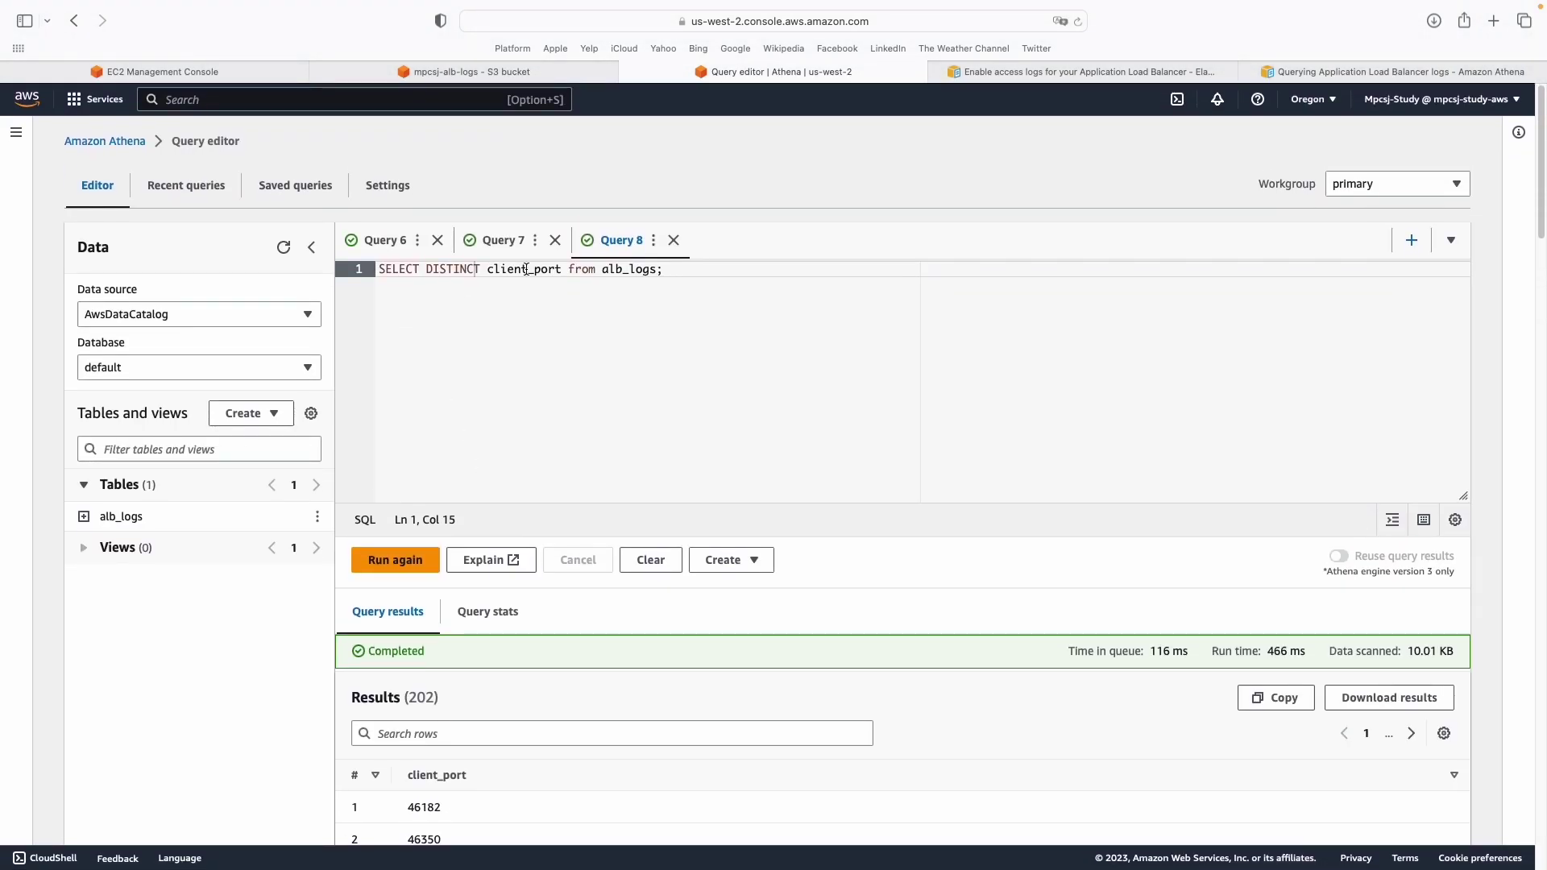
{"action": "left_click", "coordinate": [501, 240]}
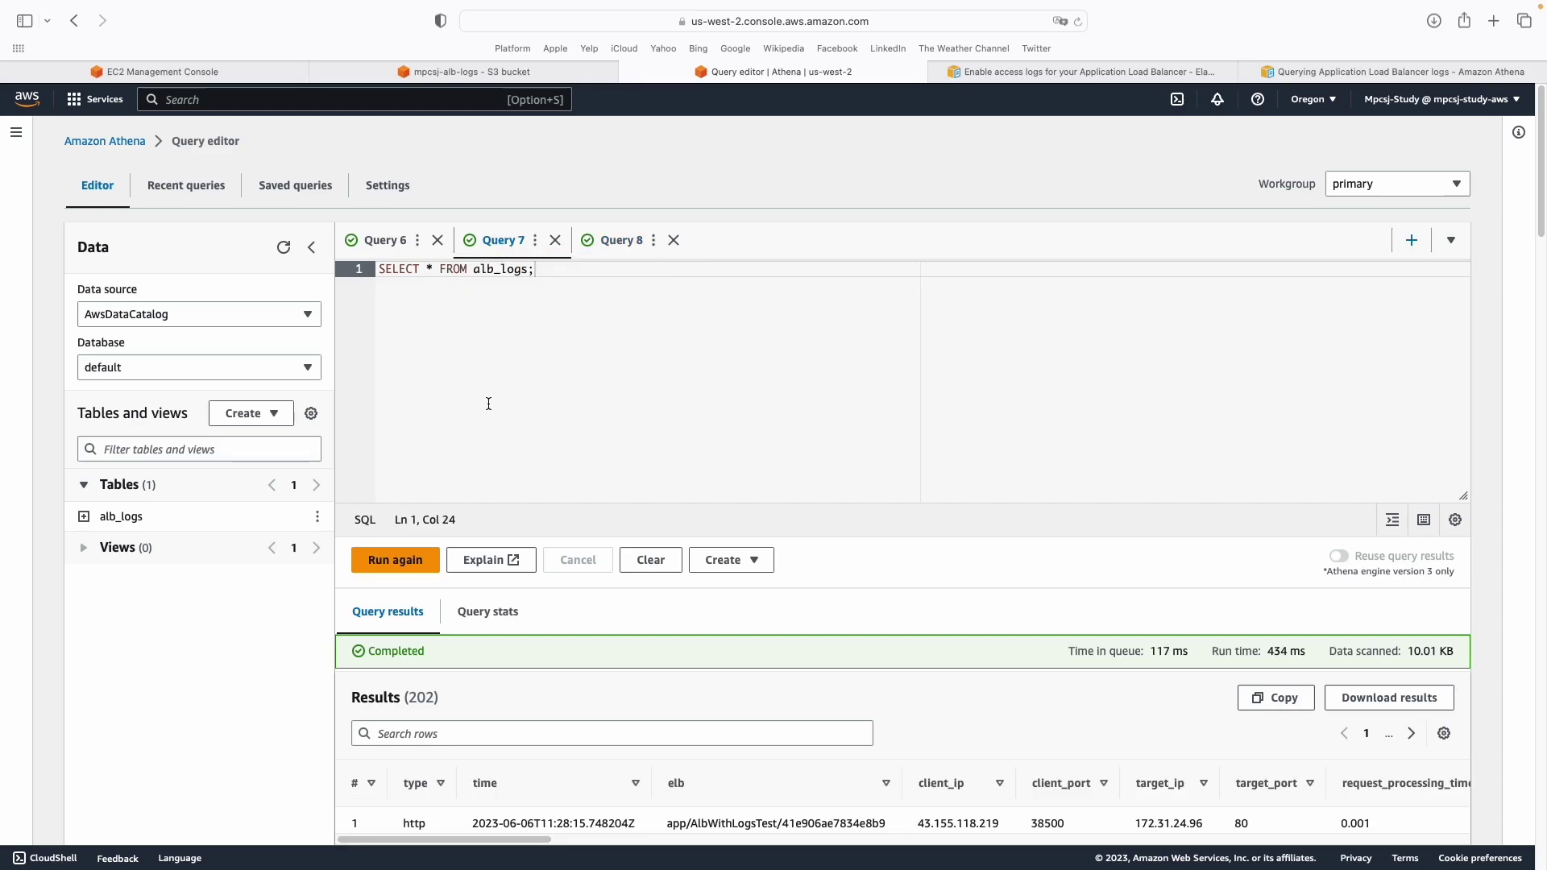